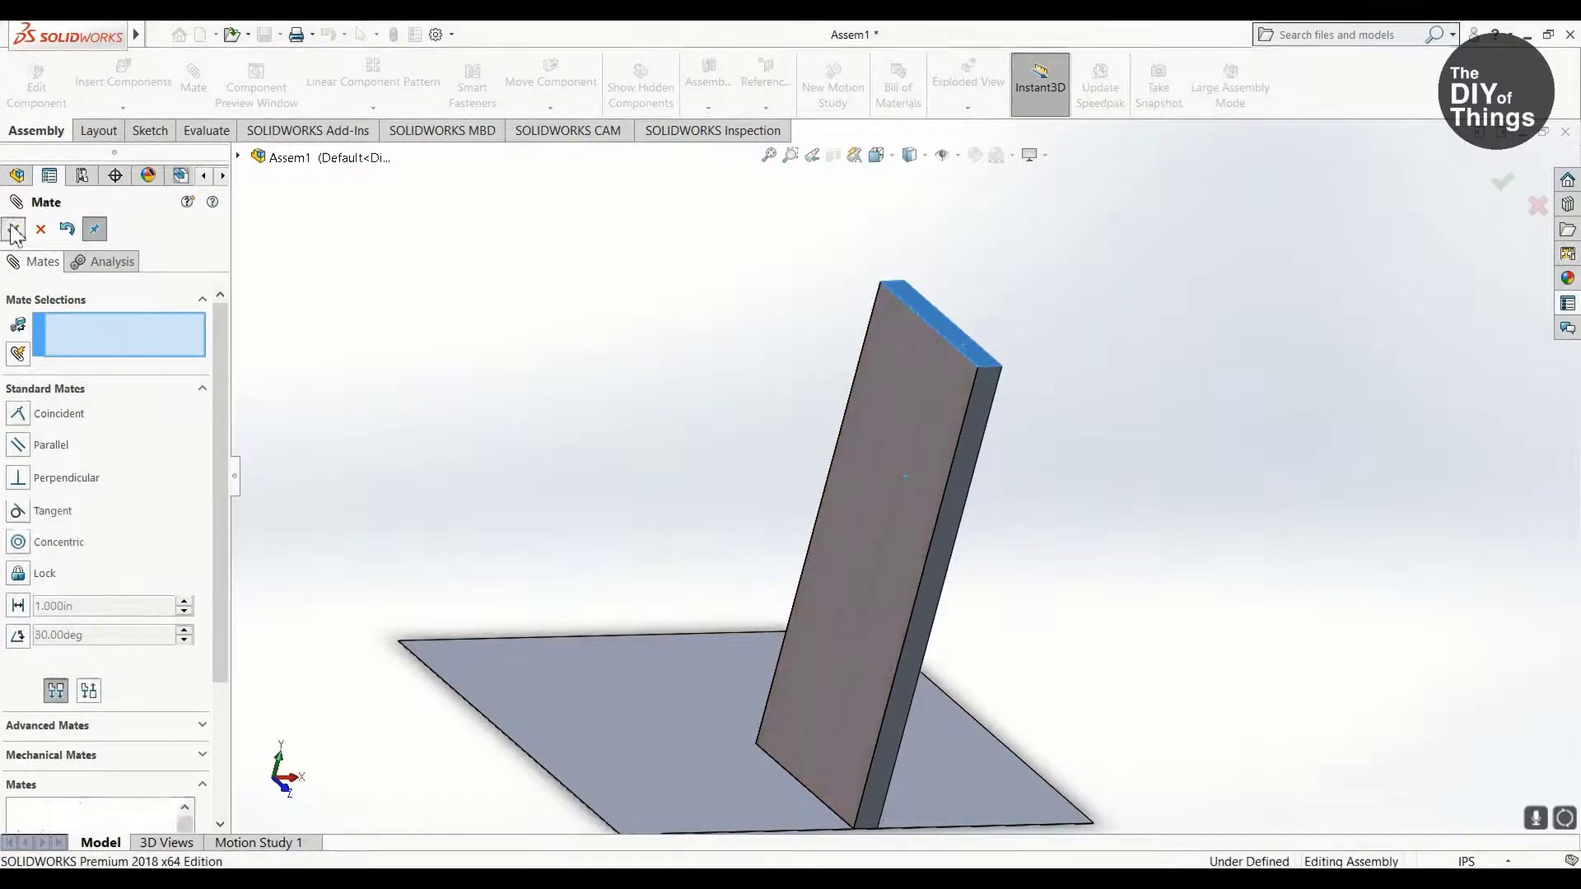
Step: Set up a mate aligning the shower wall's side face with the floor's edge face
middle_drag(965, 351, 973, 592)
middle_drag(1159, 706, 893, 705)
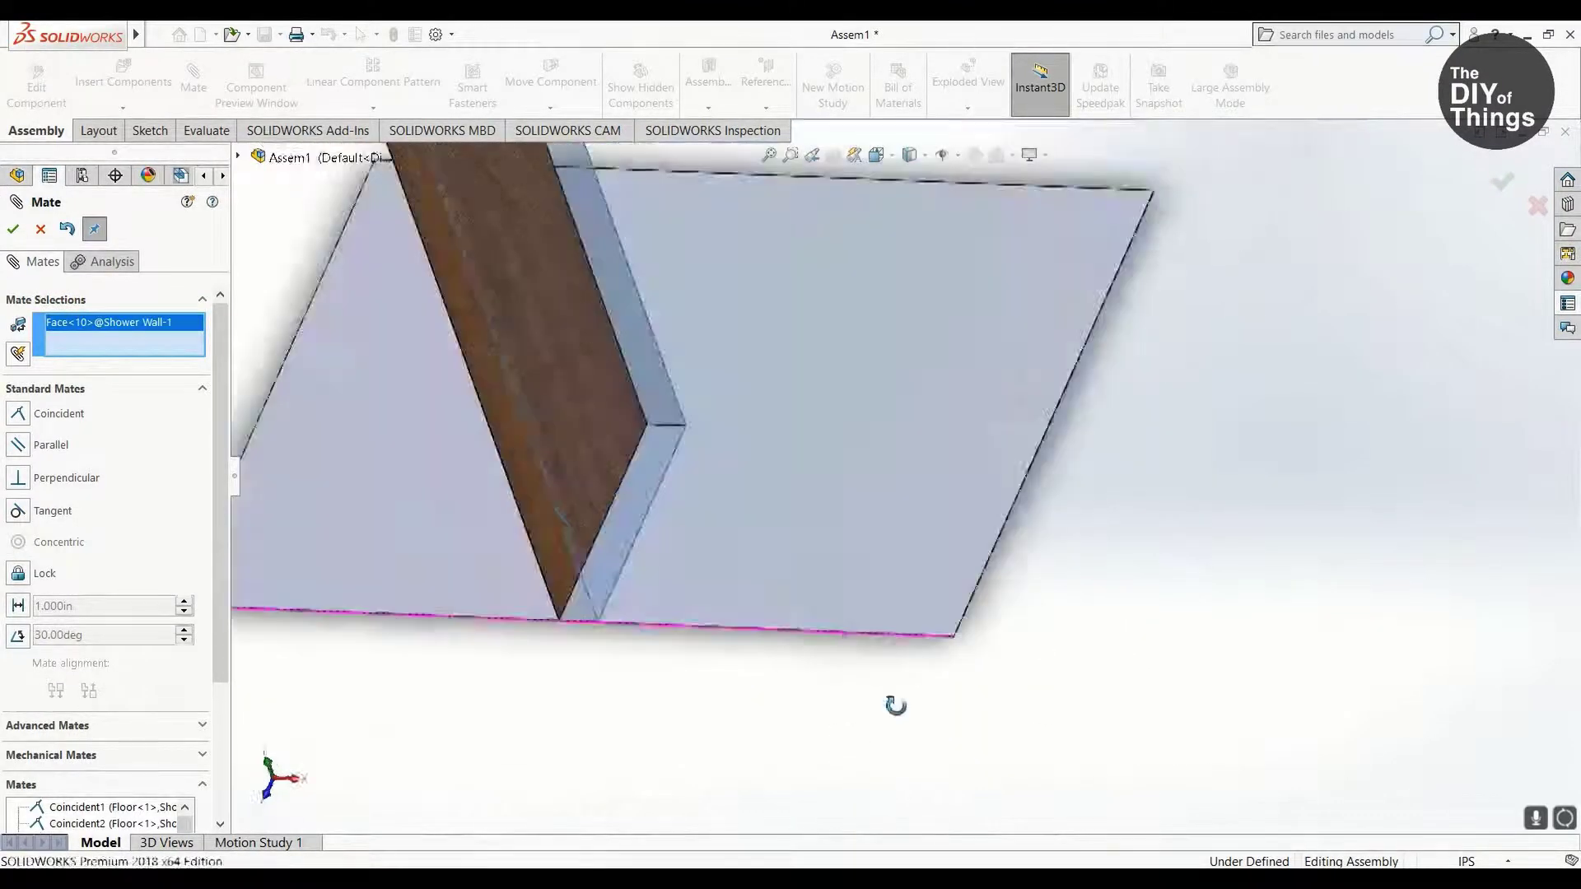
key(f)
key(Escape)
Step: Add a coincident mate between the thin edge face of Shower Wall Tiles 2 and the adjoining shower wall face
middle_drag(451, 375, 760, 512)
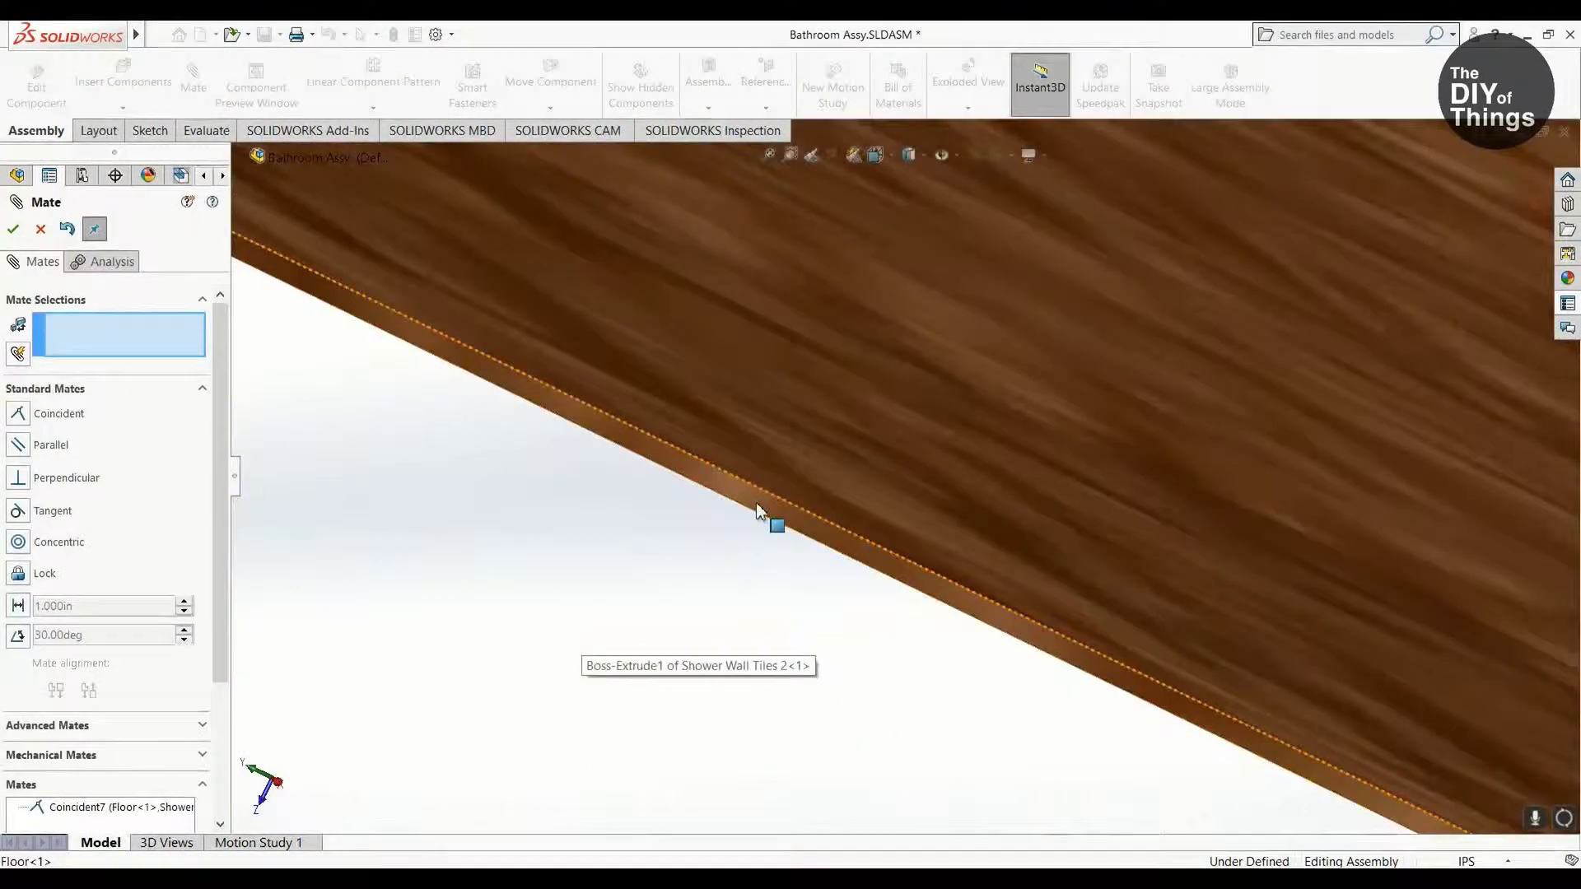
click(756, 503)
middle_drag(756, 503, 832, 343)
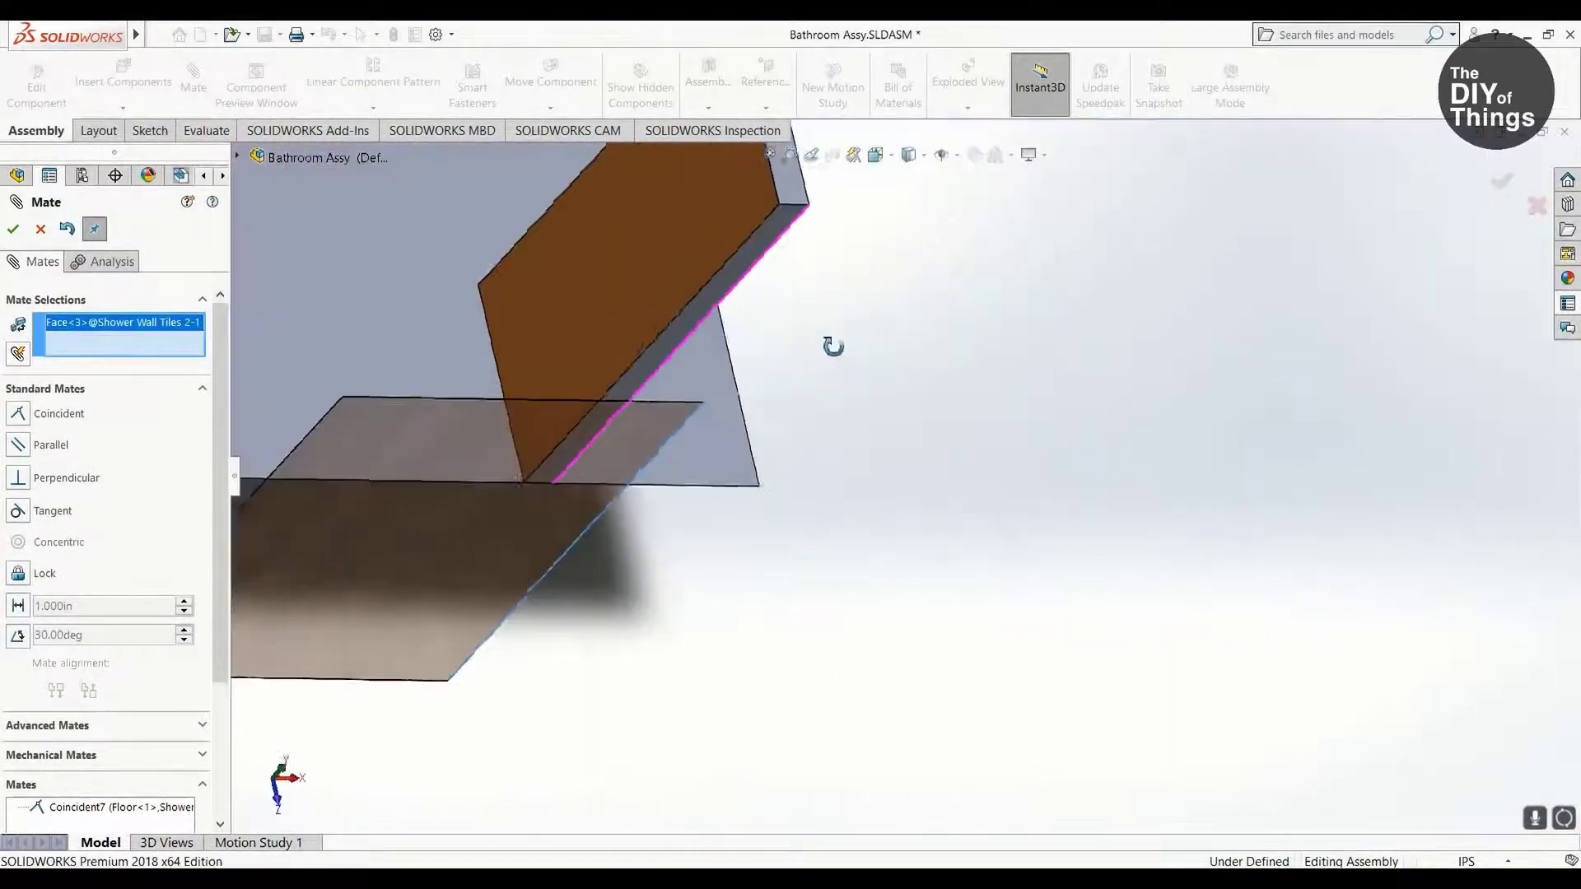
click(832, 342)
key(f)
Step: Add a coincident mate between Shower Wall Tiles 2 and the floor face
scroll(910, 469, down, 6)
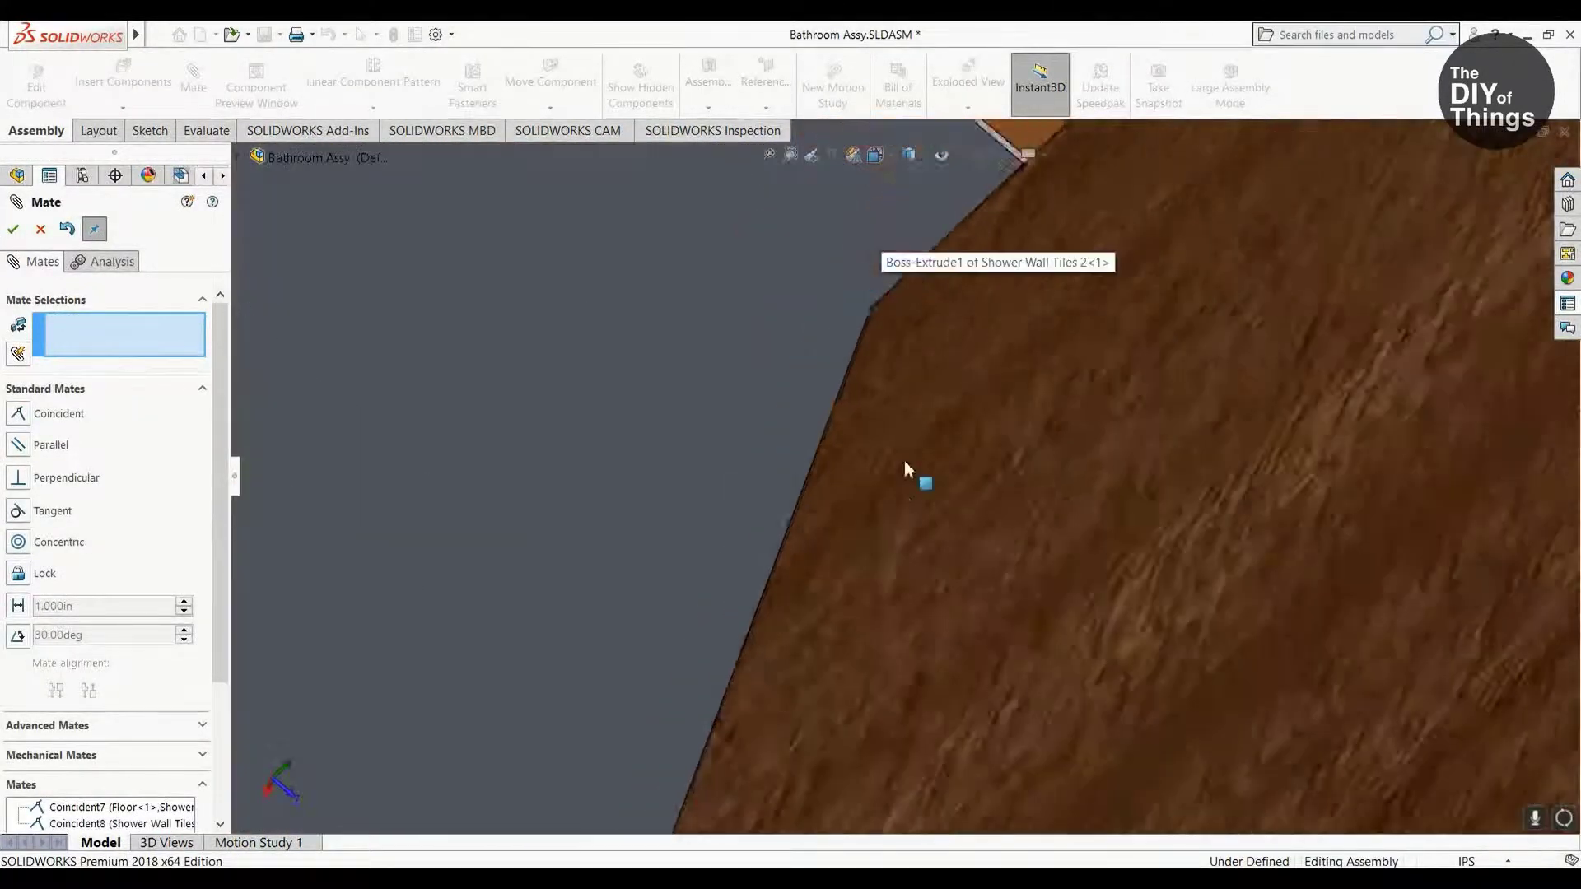
click(924, 352)
middle_drag(923, 353, 883, 324)
click(883, 323)
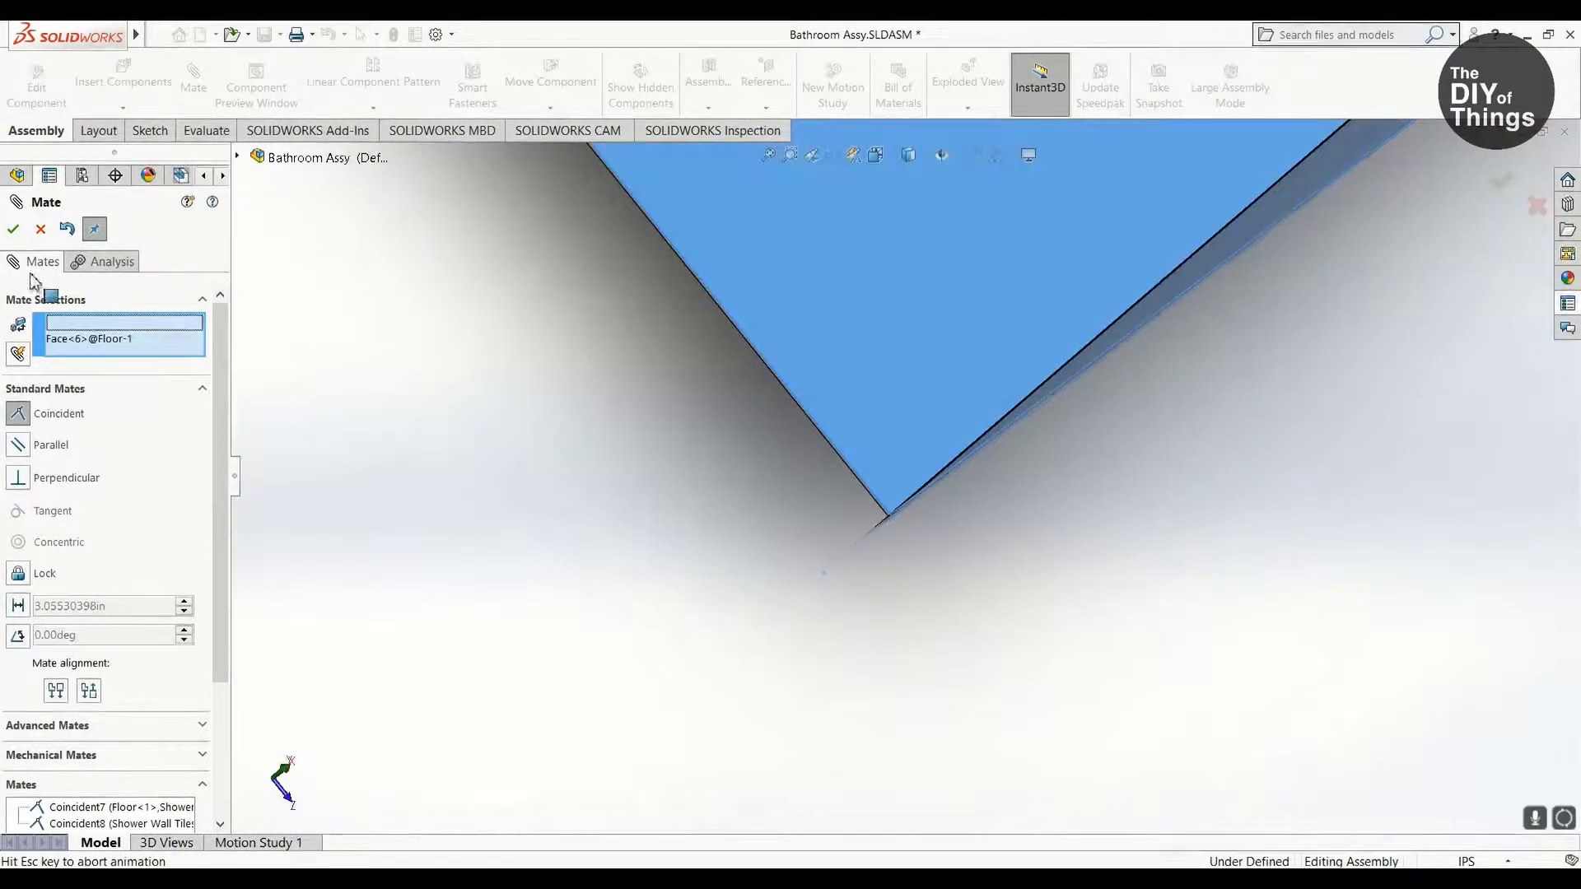
key(f)
middle_drag(988, 428, 1087, 511)
click(1501, 183)
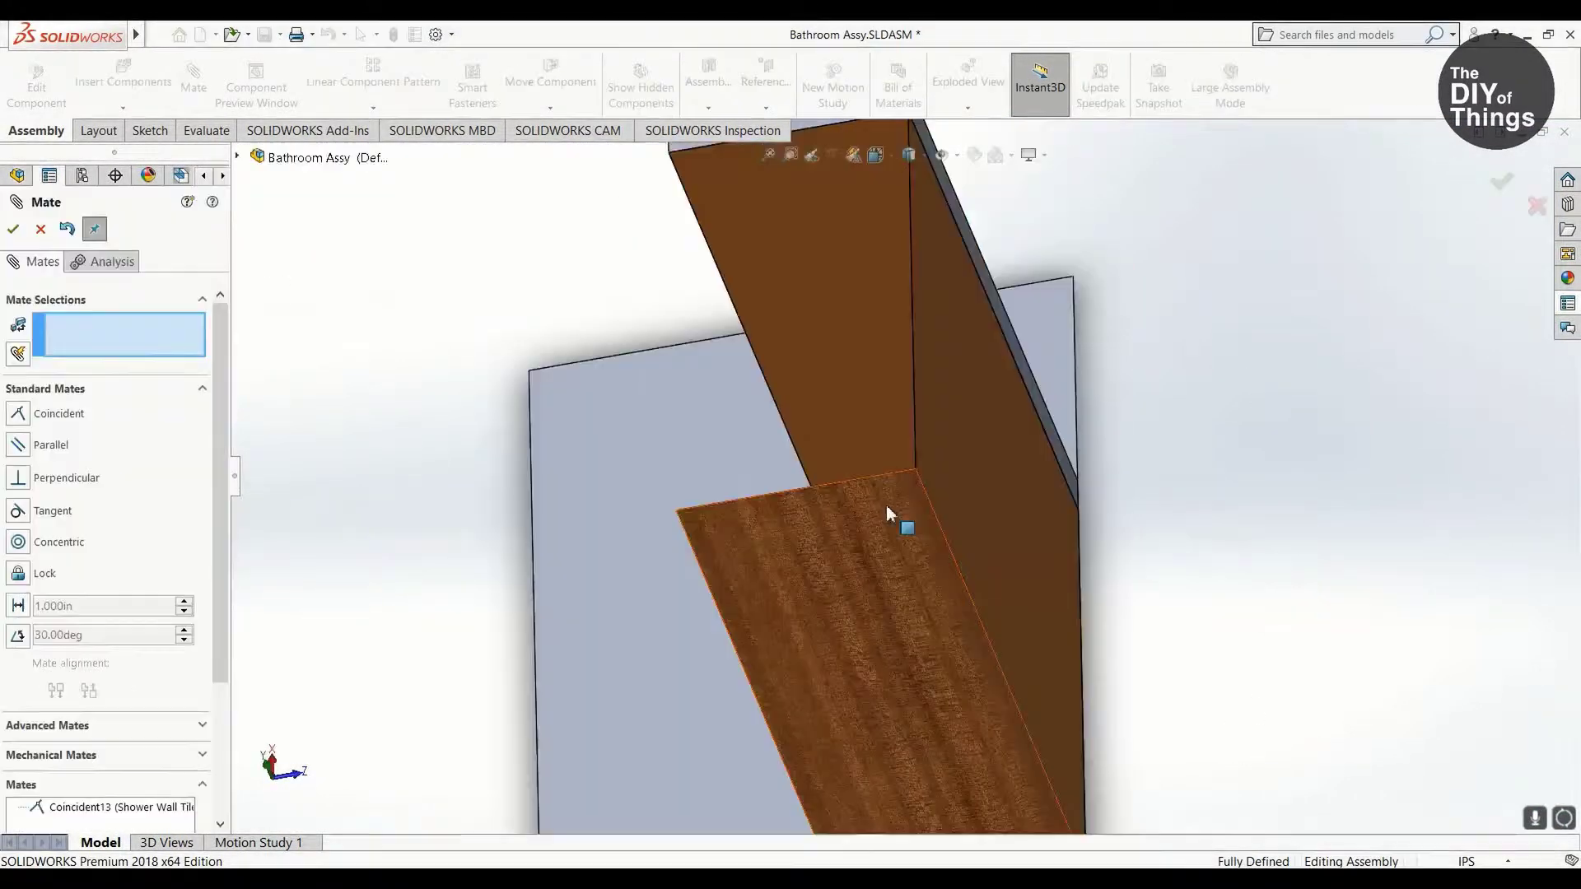
Step: Inspect the joints between the tile panels in the shower corner, finish mating and save the bathroom assembly
scroll(886, 506, down, 5)
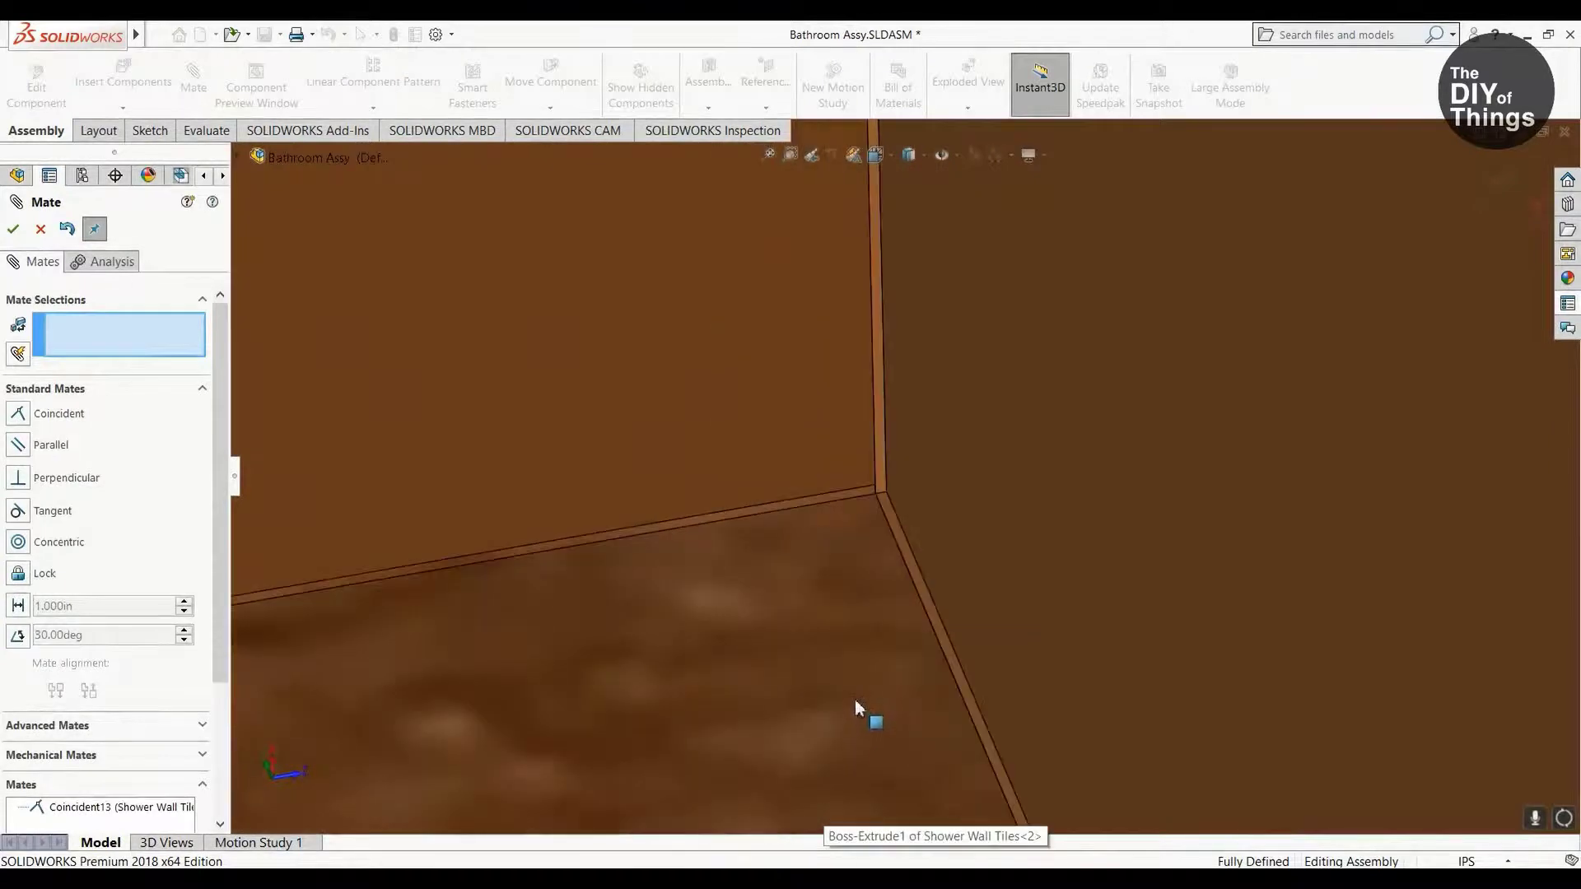
key(f)
scroll(904, 676, down, 5)
scroll(1031, 494, up, 8)
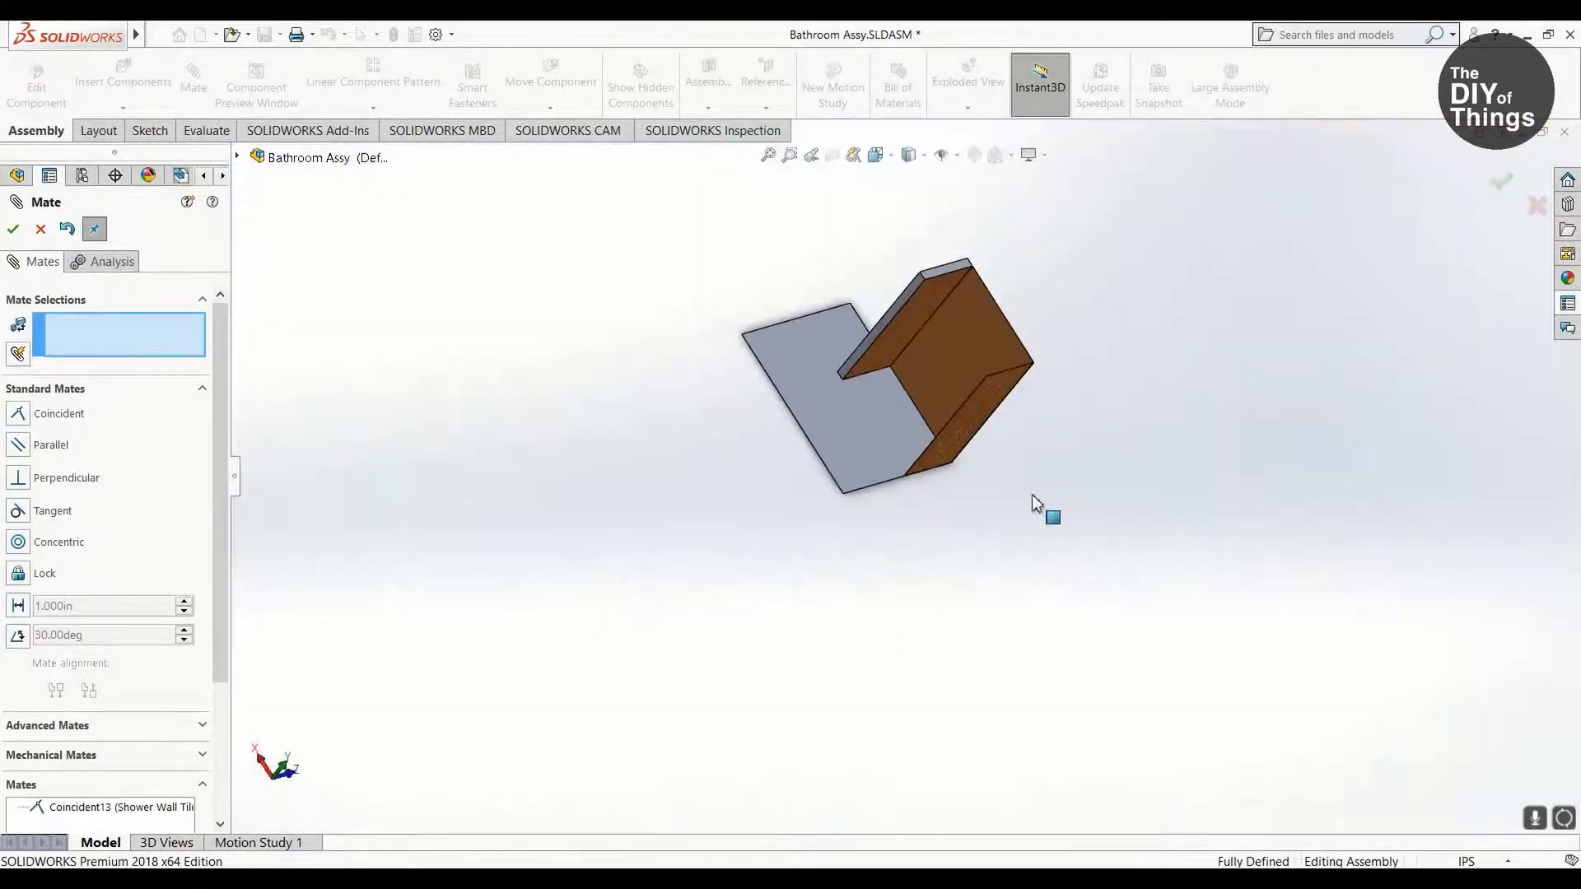
middle_drag(1036, 501, 1212, 717)
scroll(847, 399, down, 5)
key(Escape)
key(ctrl+s)
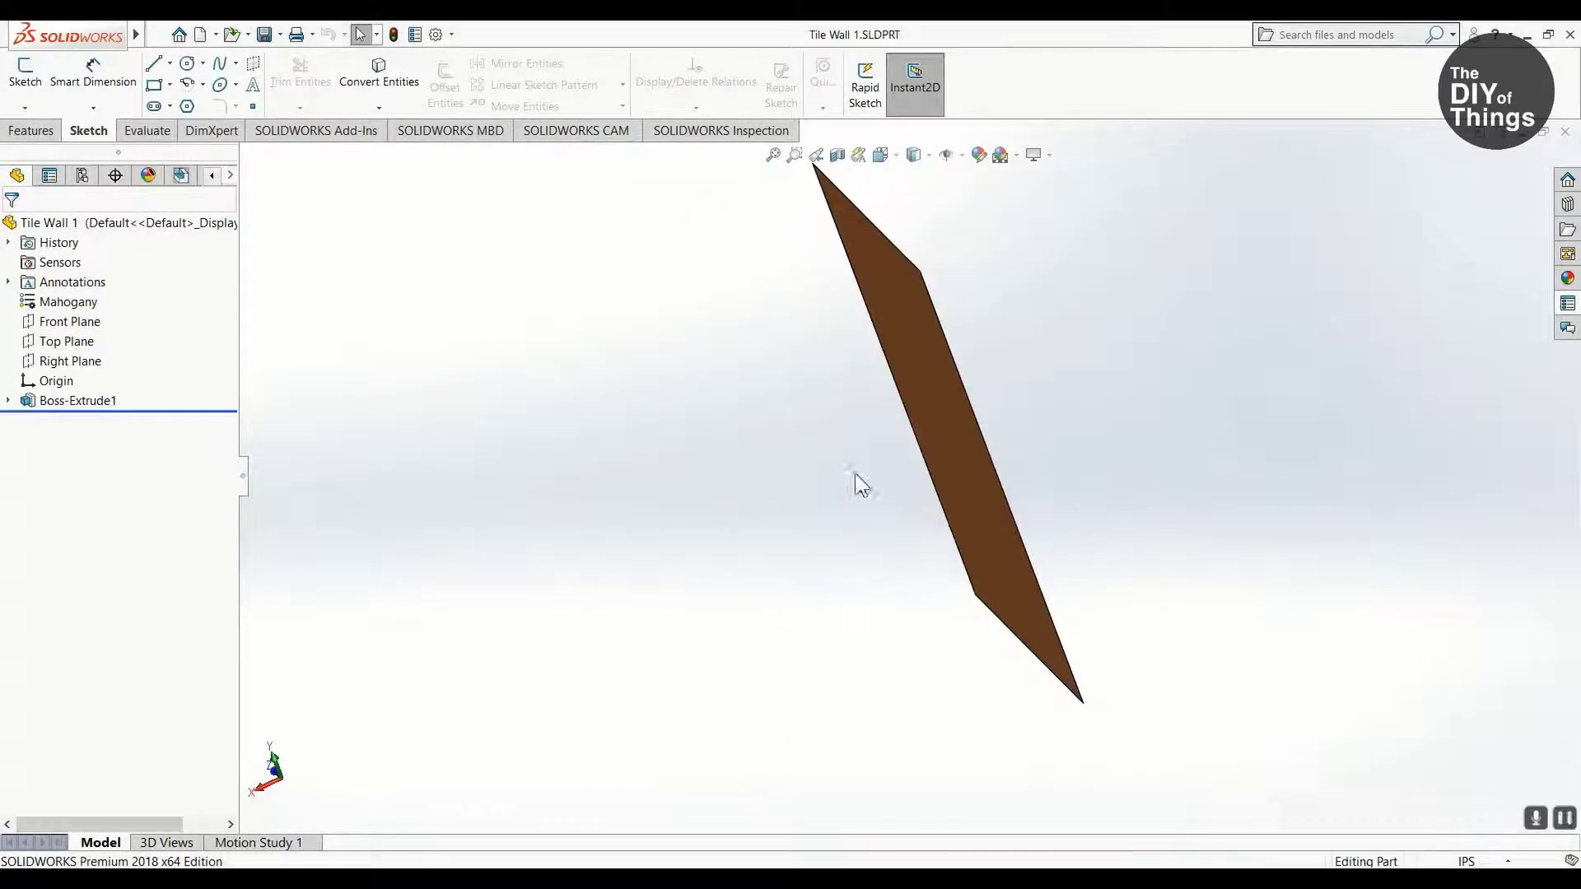
Step: Apply the Ceramic Porcelain material from Other Non-metals to the Tile Wall 1 part
middle_drag(854, 480, 1334, 594)
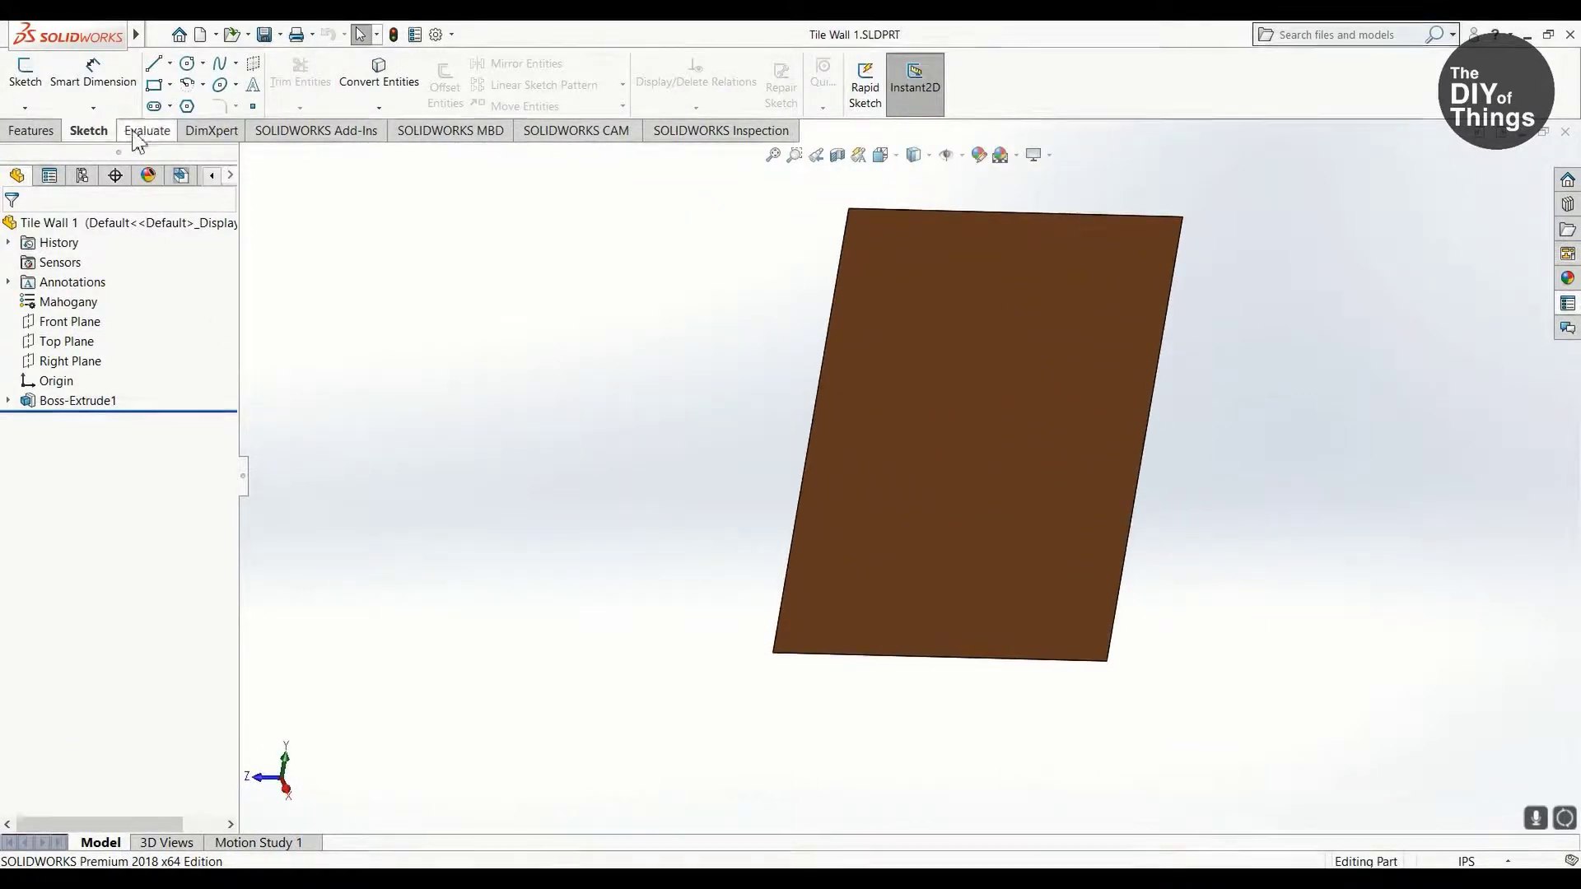
click(129, 337)
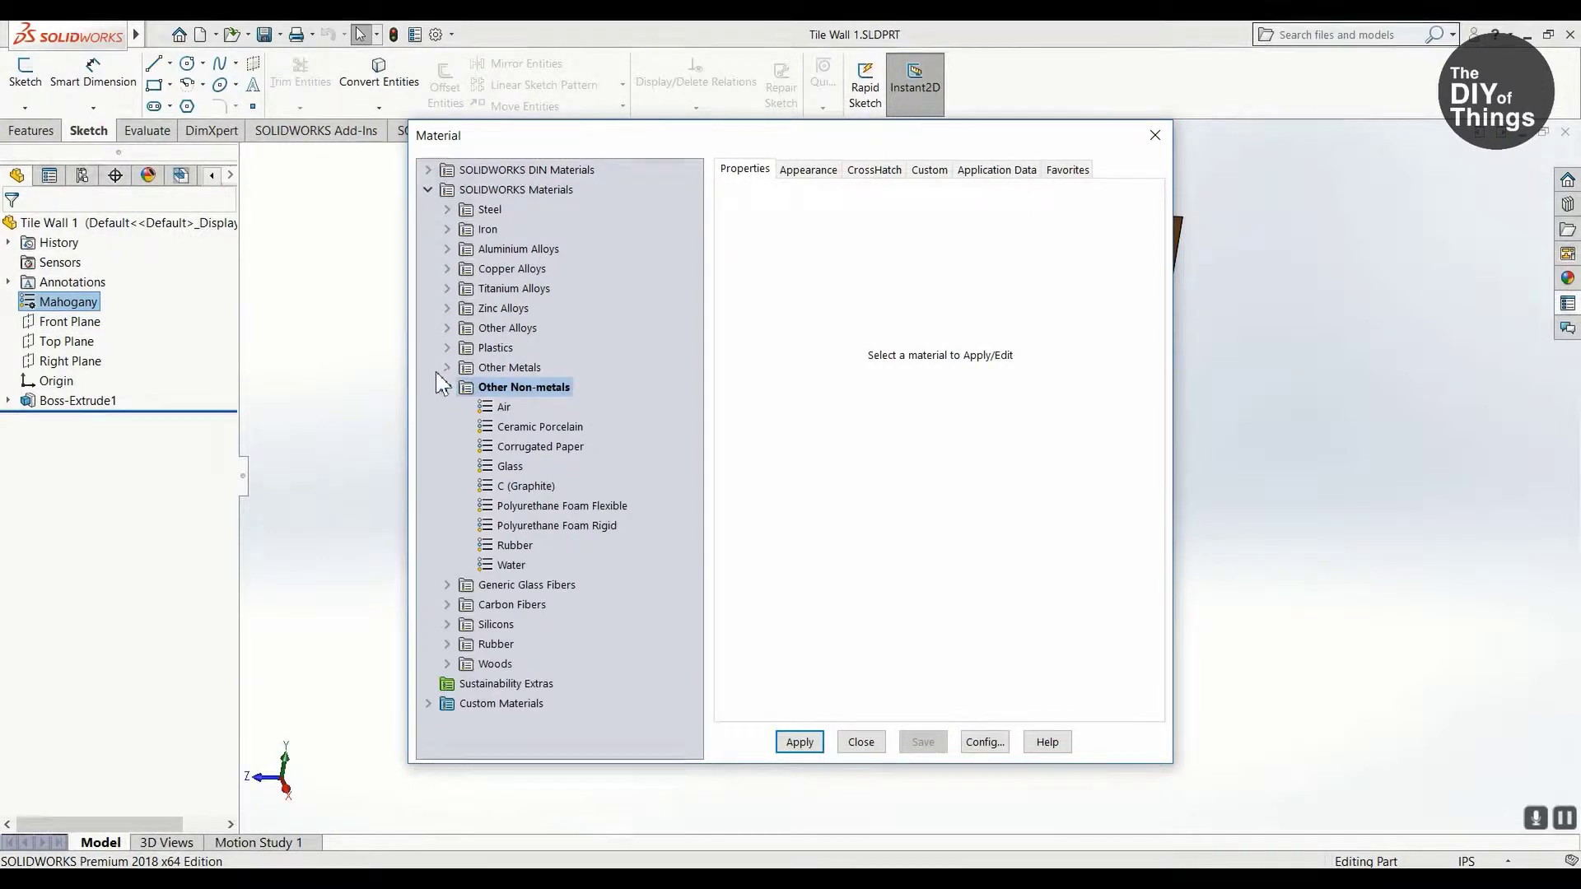
click(540, 426)
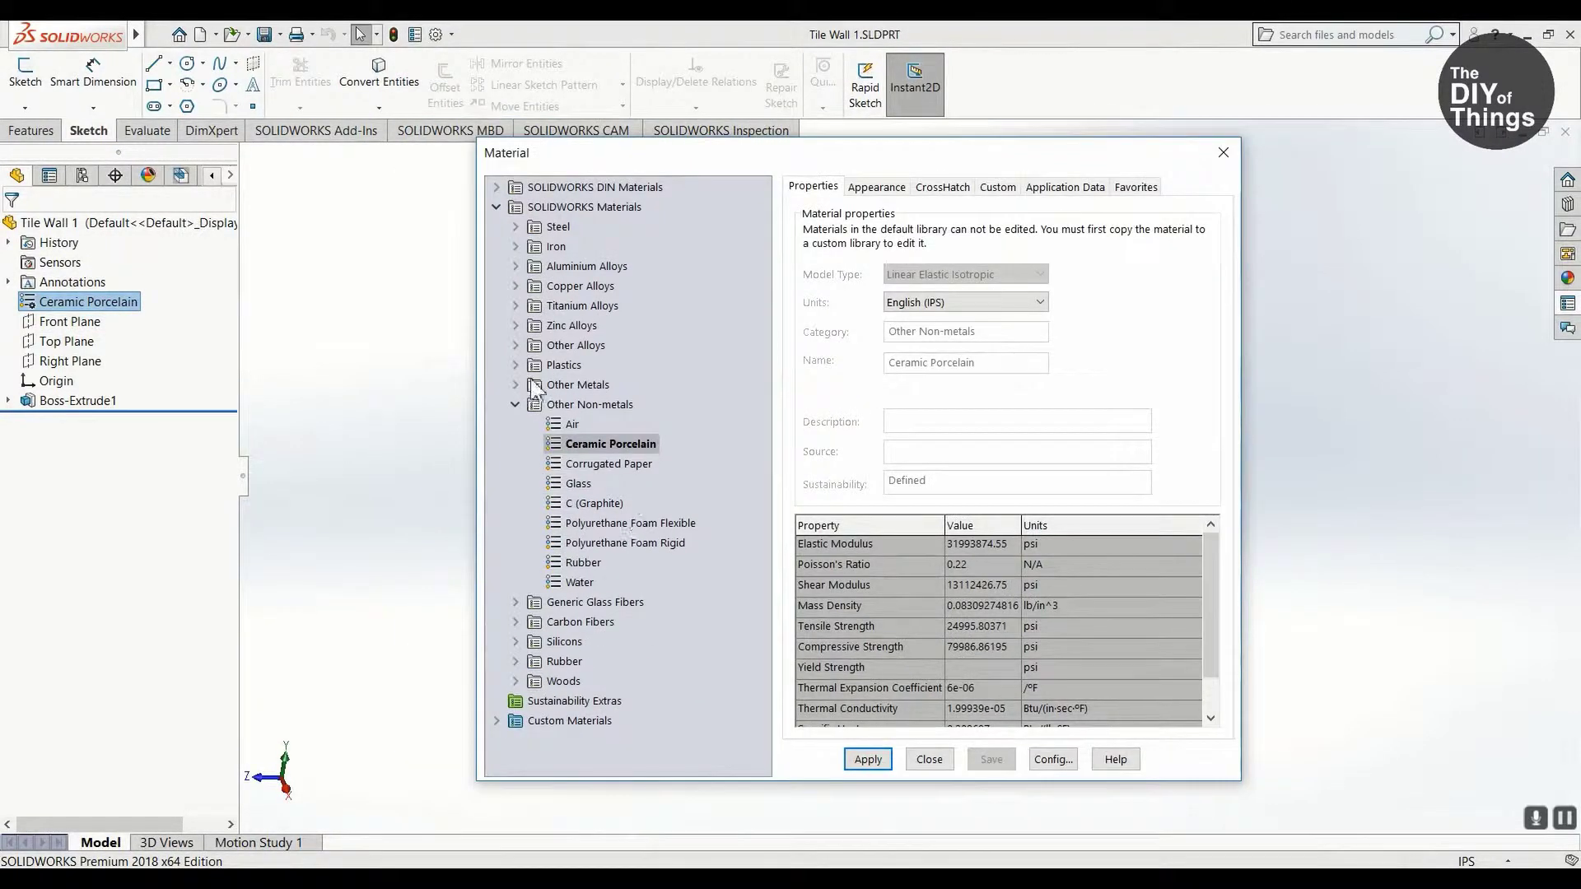
click(516, 404)
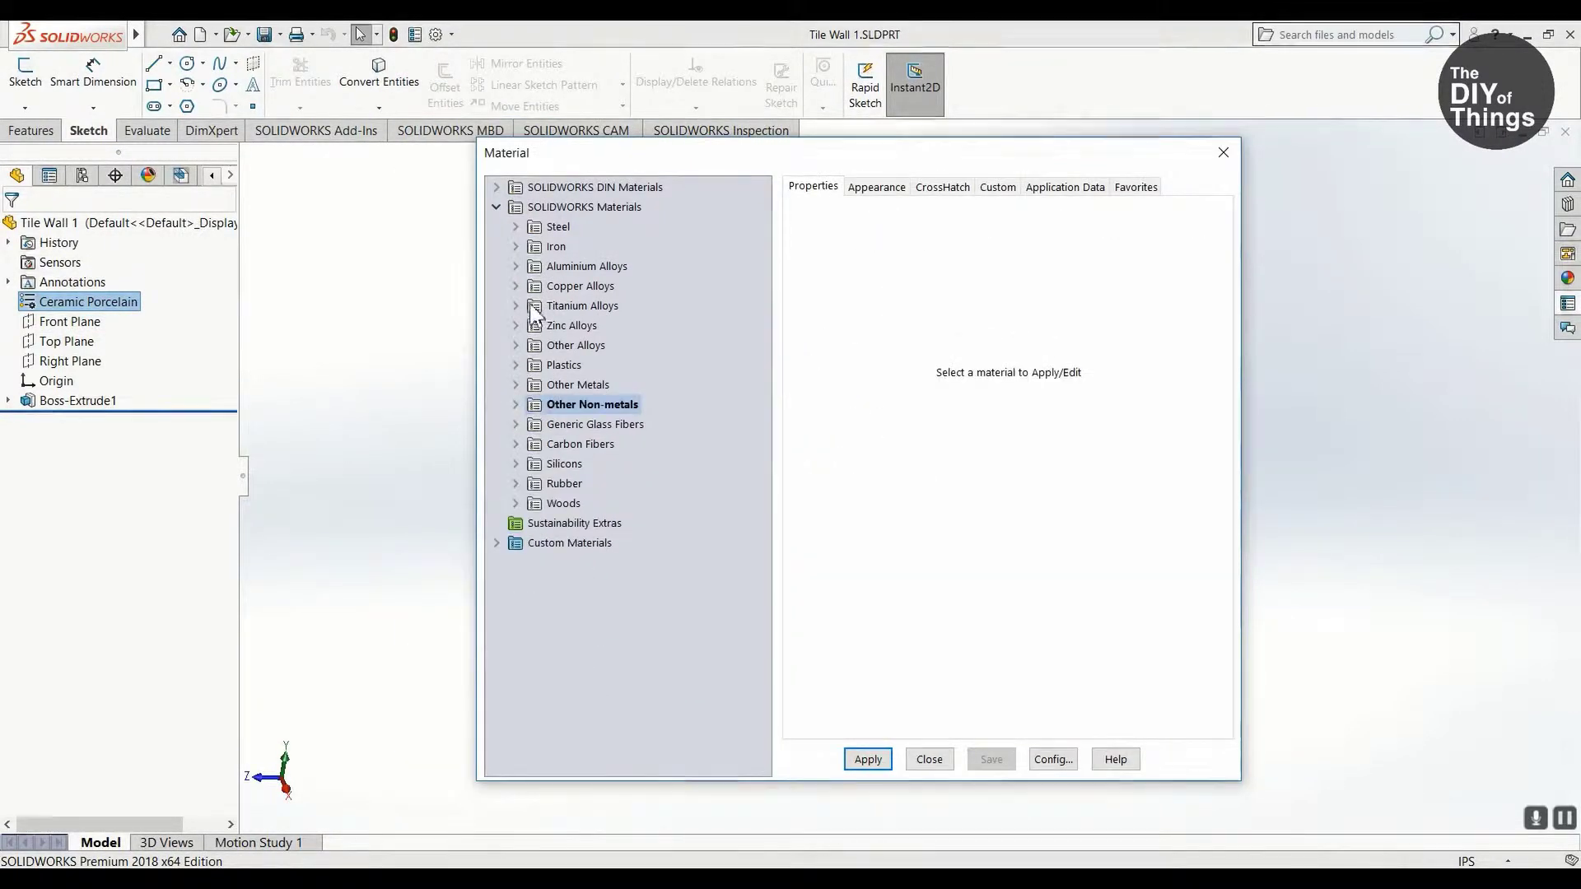
Step: Try the plastics Polyester Resin and Sheet Moulding Compound as the material of Tile Wall 1
click(626, 286)
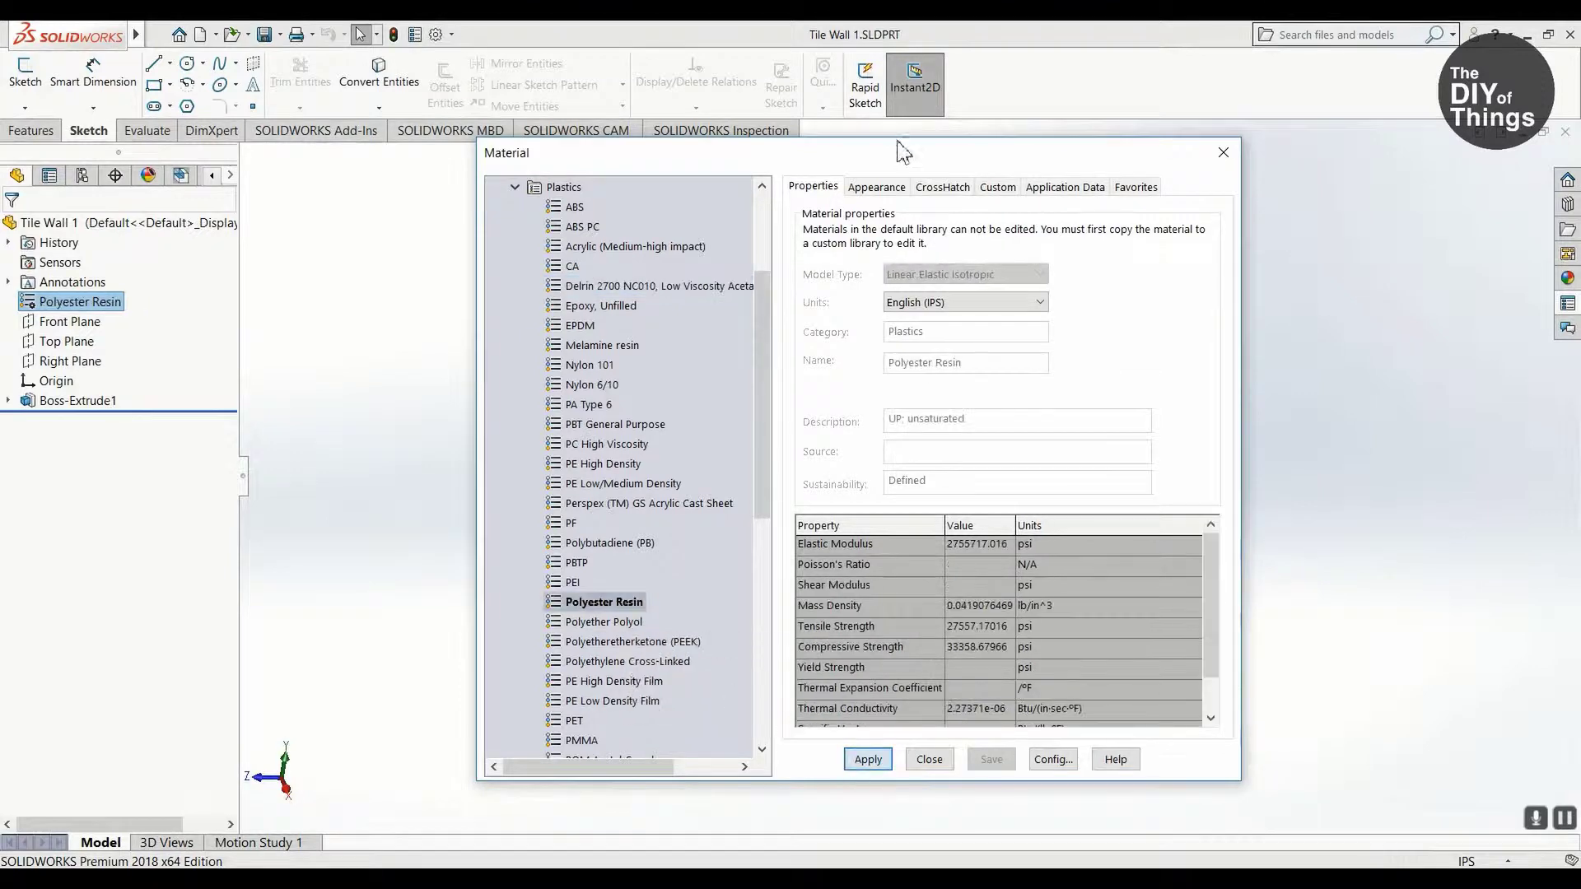
drag(900, 151, 852, 149)
scroll(604, 630, down, 5)
click(819, 757)
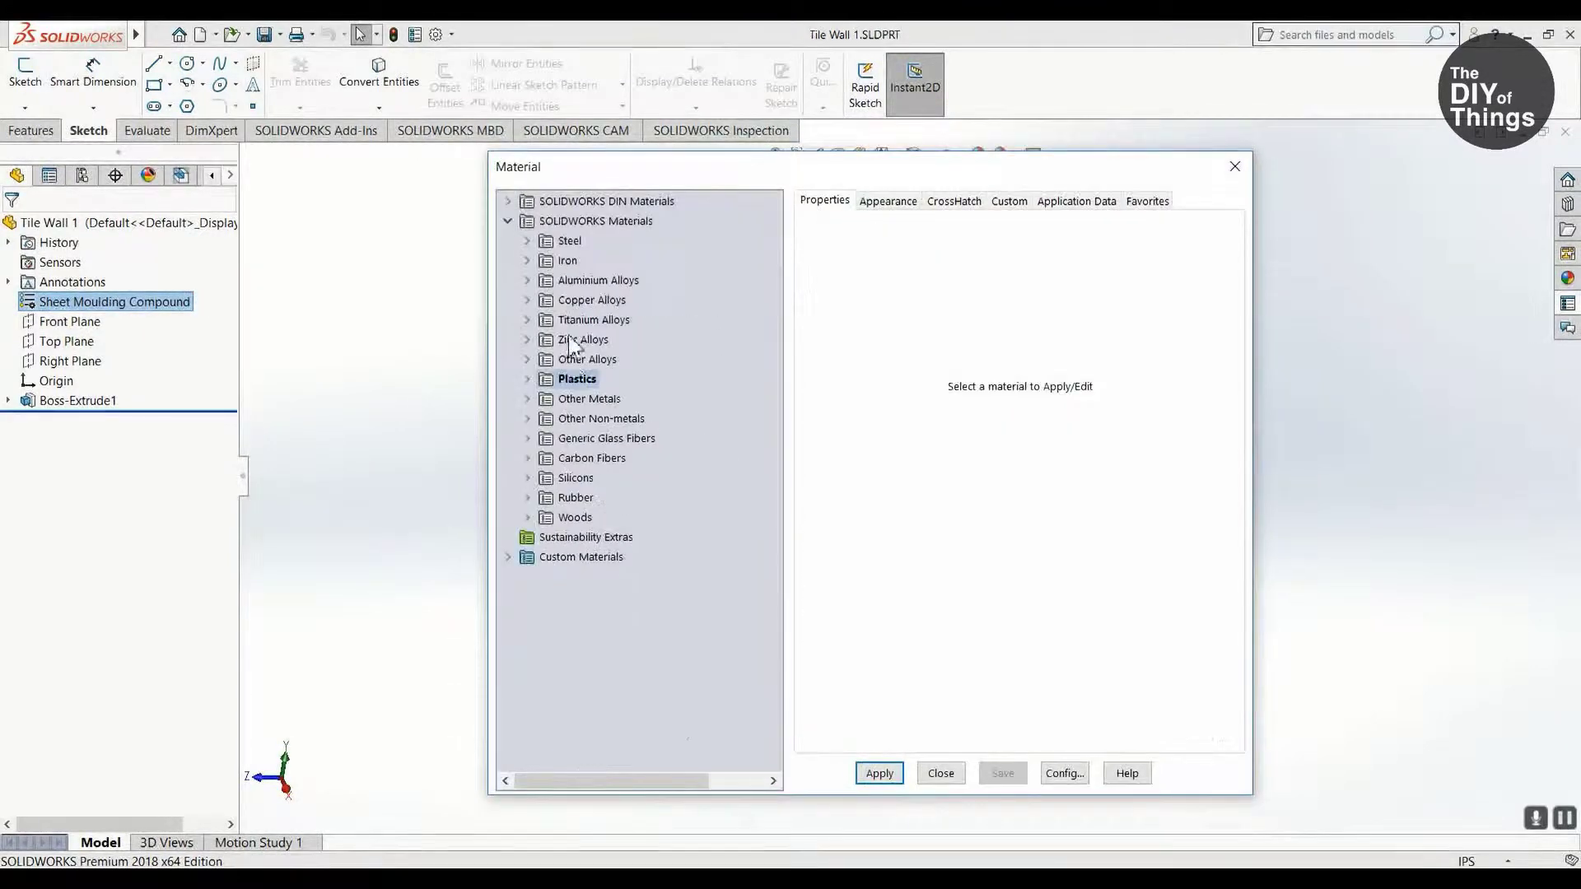
Step: Apply the Custom Plastic material to Tile Wall 1 with the architectural stone appearance sandstone, and finish editing the material
click(609, 299)
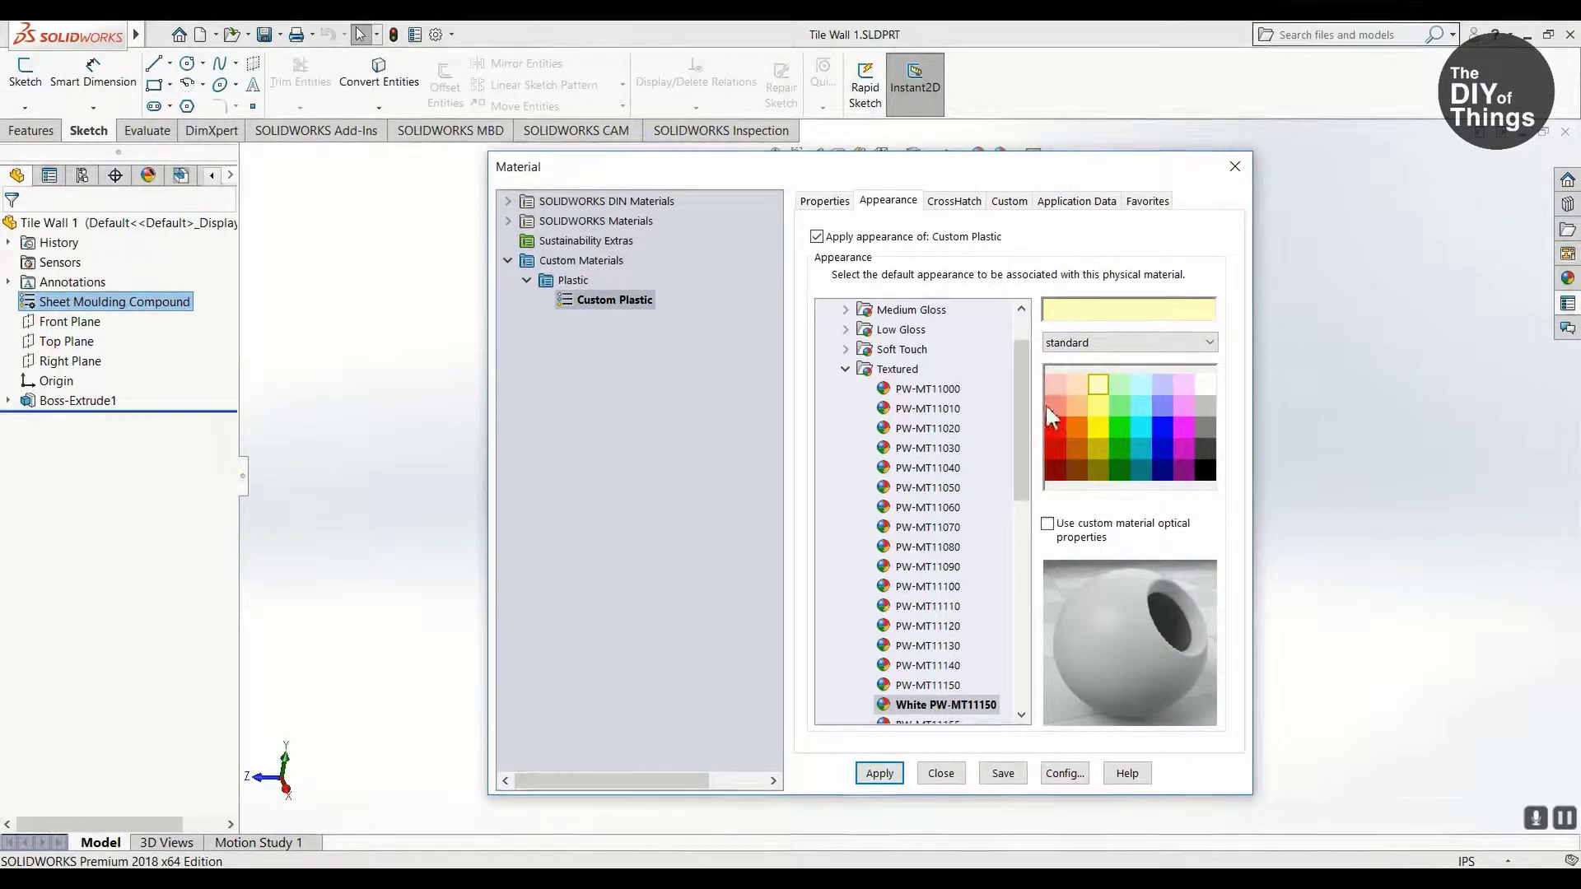
scroll(852, 340, down, 2)
double_click(873, 665)
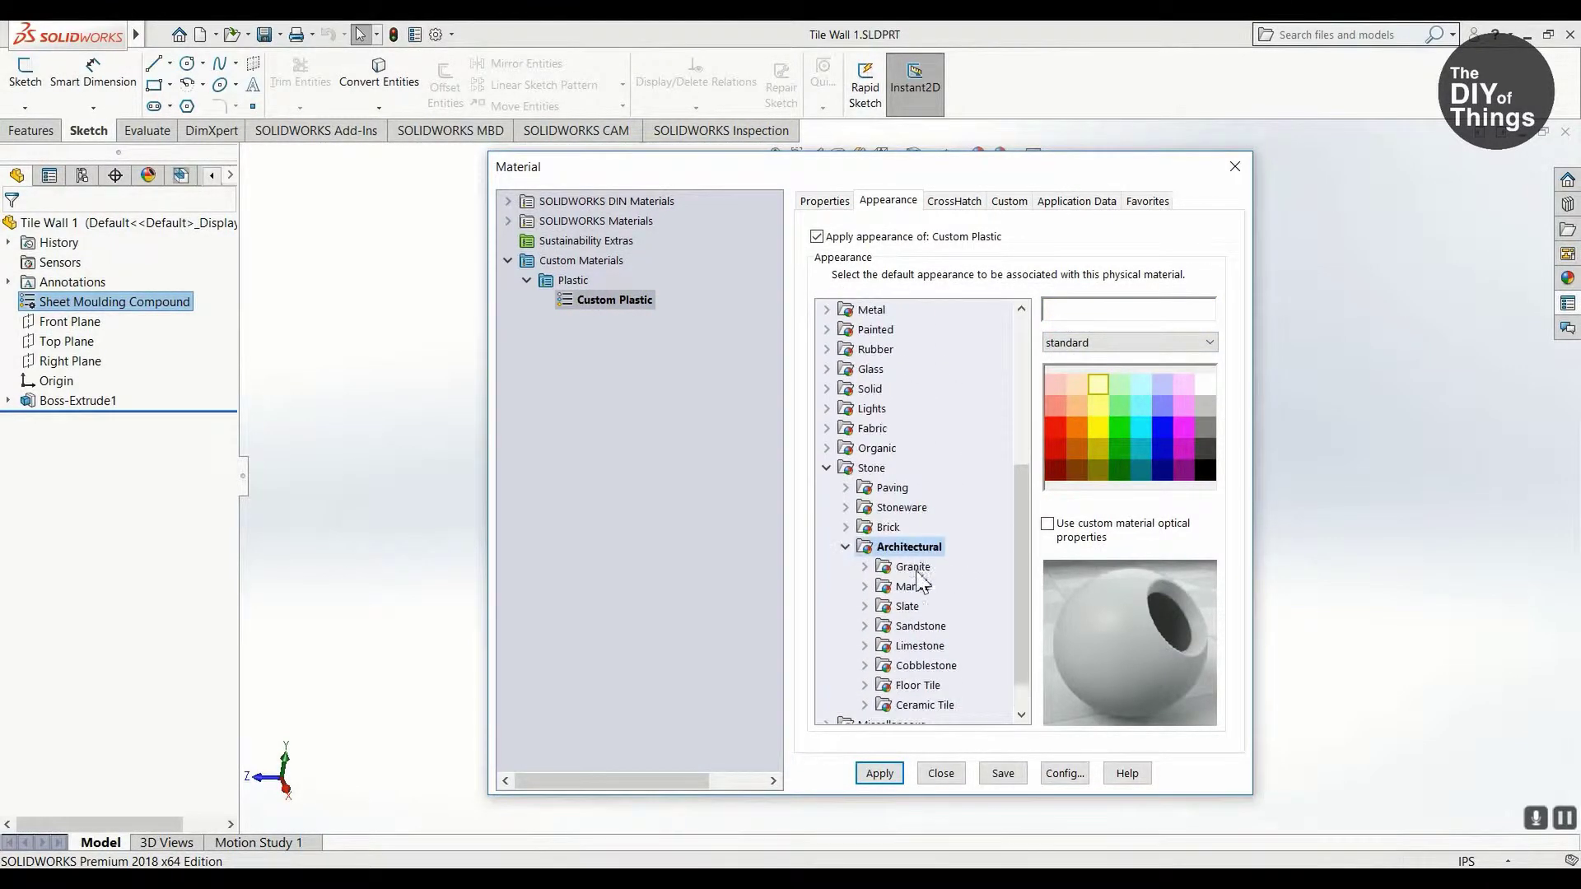
click(914, 568)
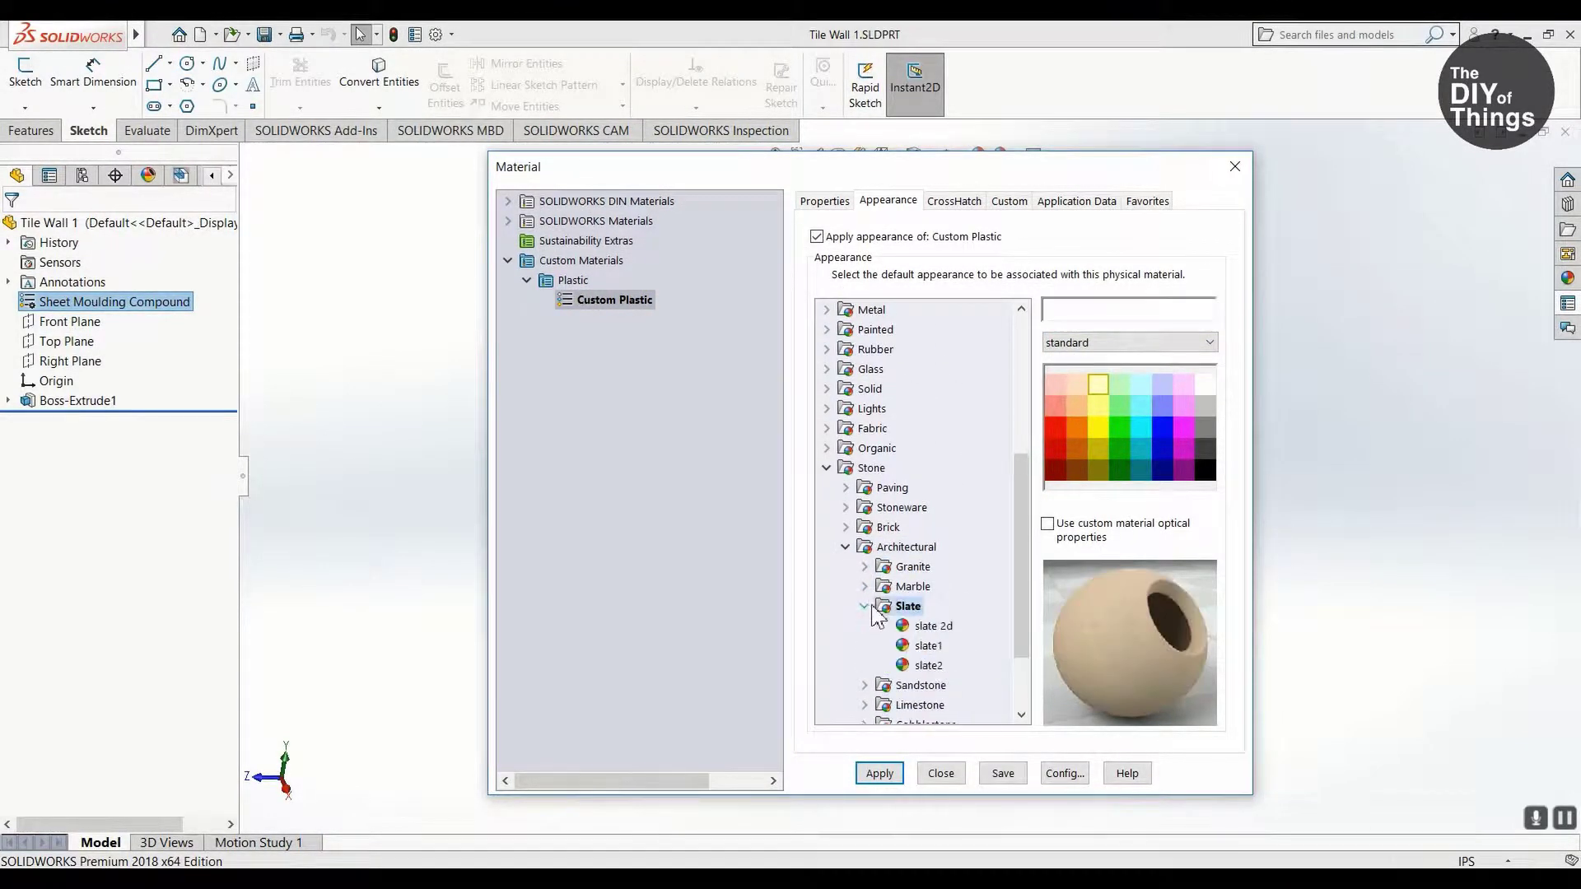
click(916, 458)
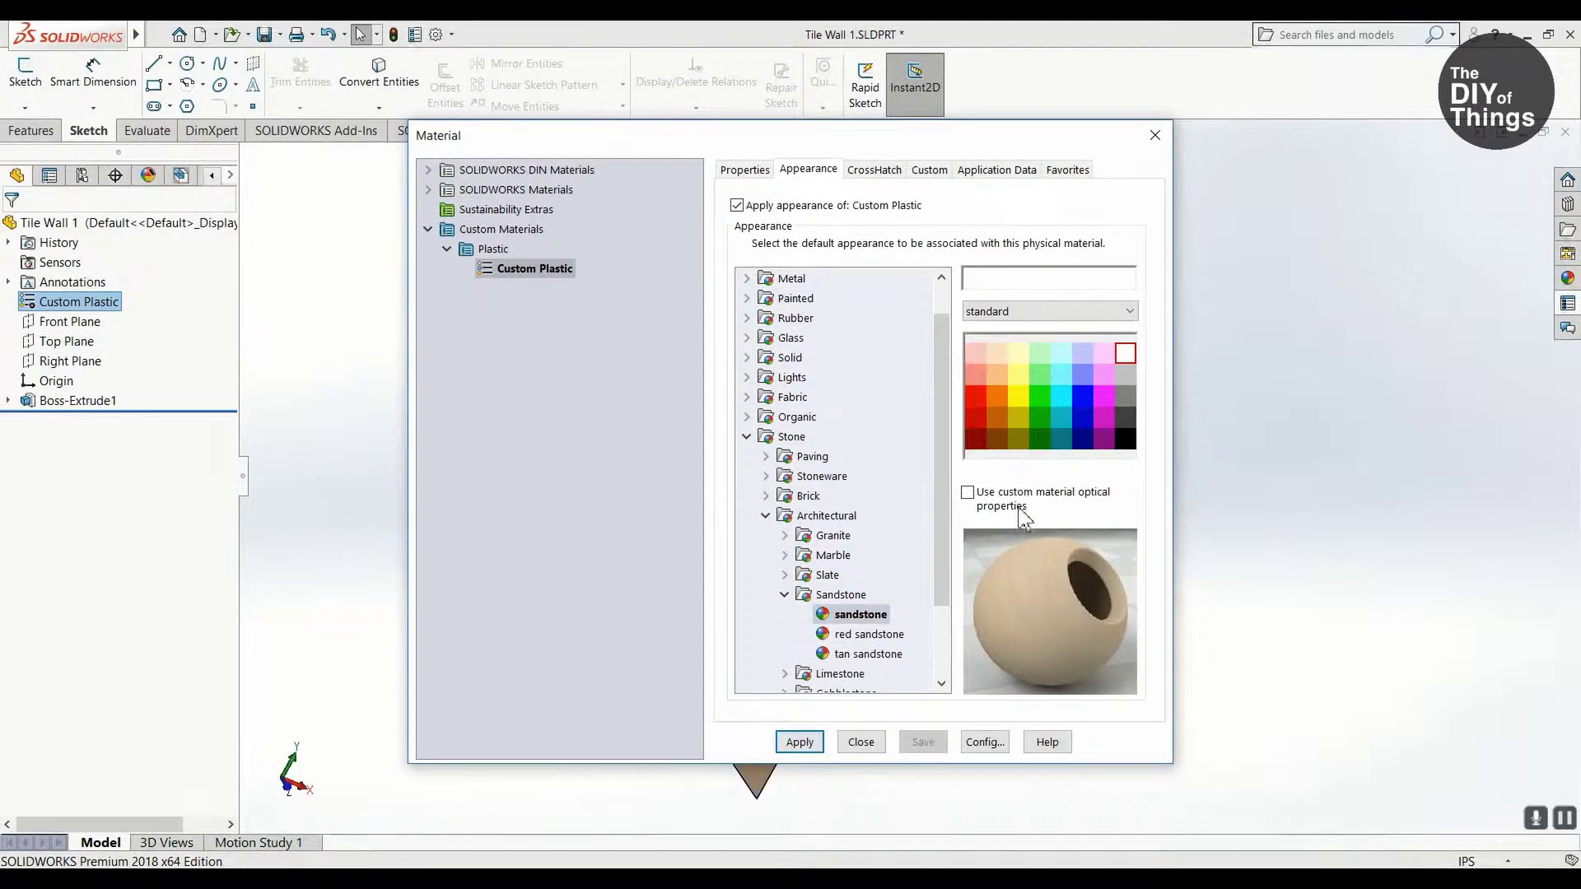
click(1156, 135)
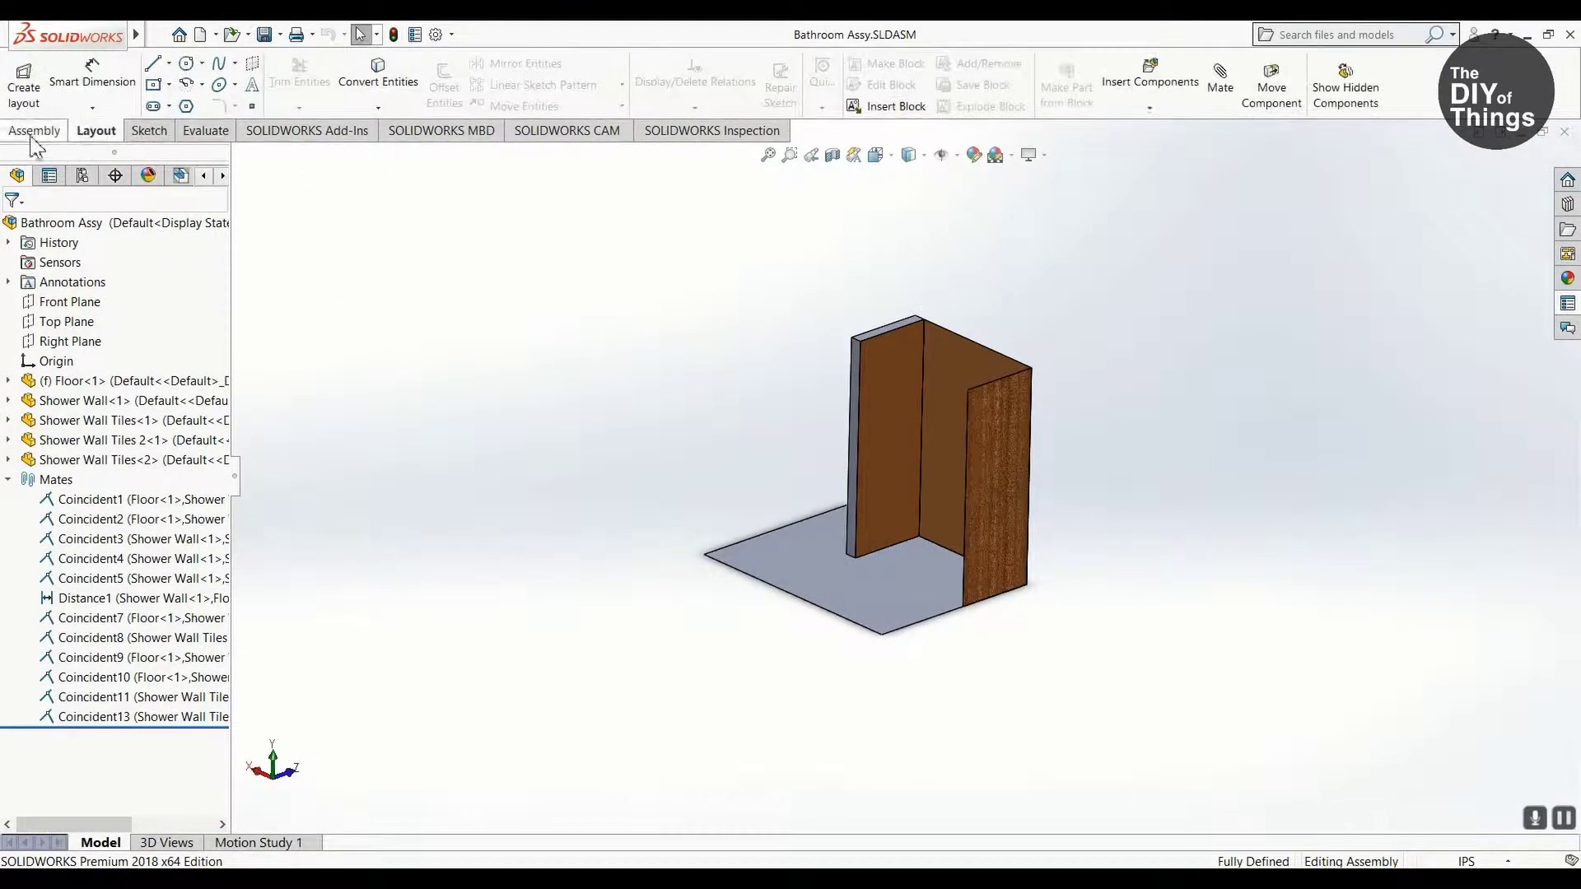
Step: Measure the distance along the floor edge from the shower tile panel's bottom corner to the floor's corner in the bathroom assembly
click(298, 82)
scroll(1173, 683, down, 10)
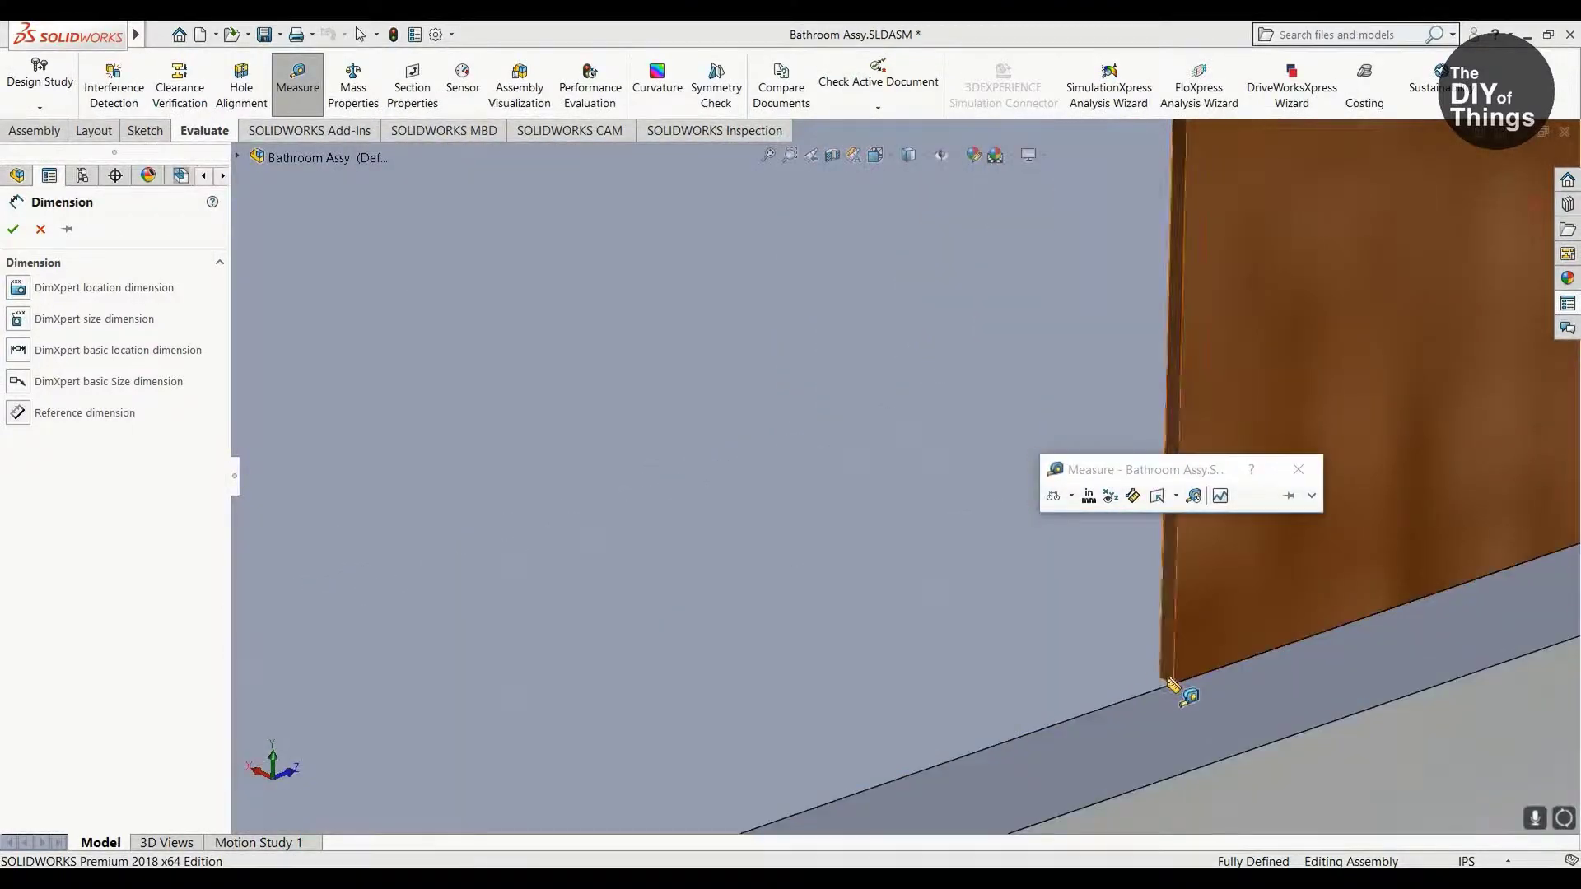
click(1179, 696)
scroll(1179, 695, up, 5)
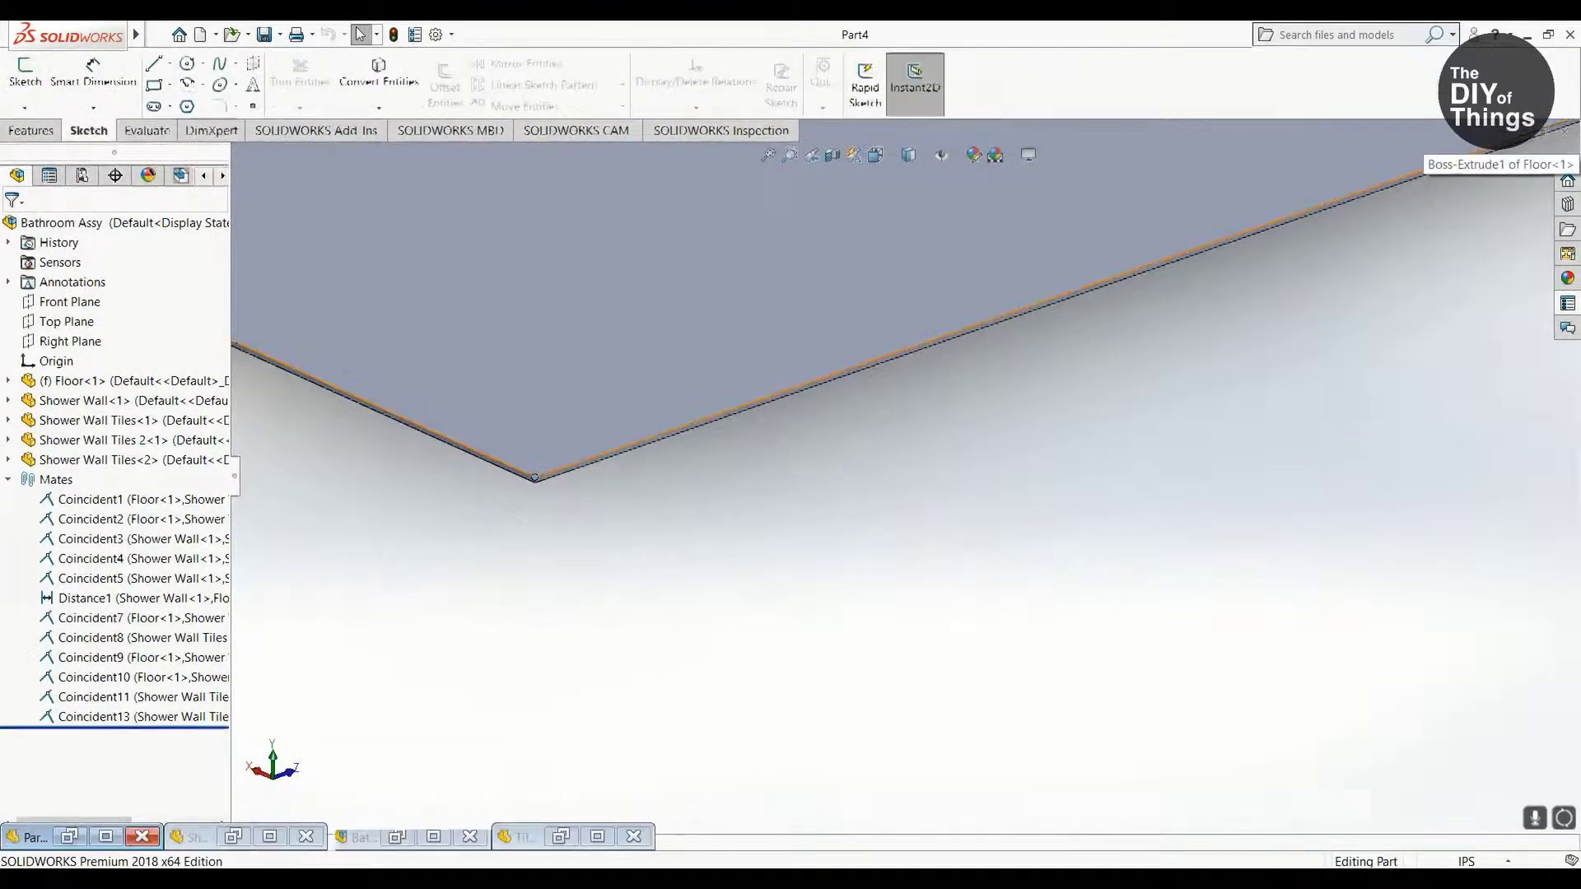
Step: Switch to the Tile Wall 1 part and set its 60.48 in width dimension to about 40 in
click(141, 837)
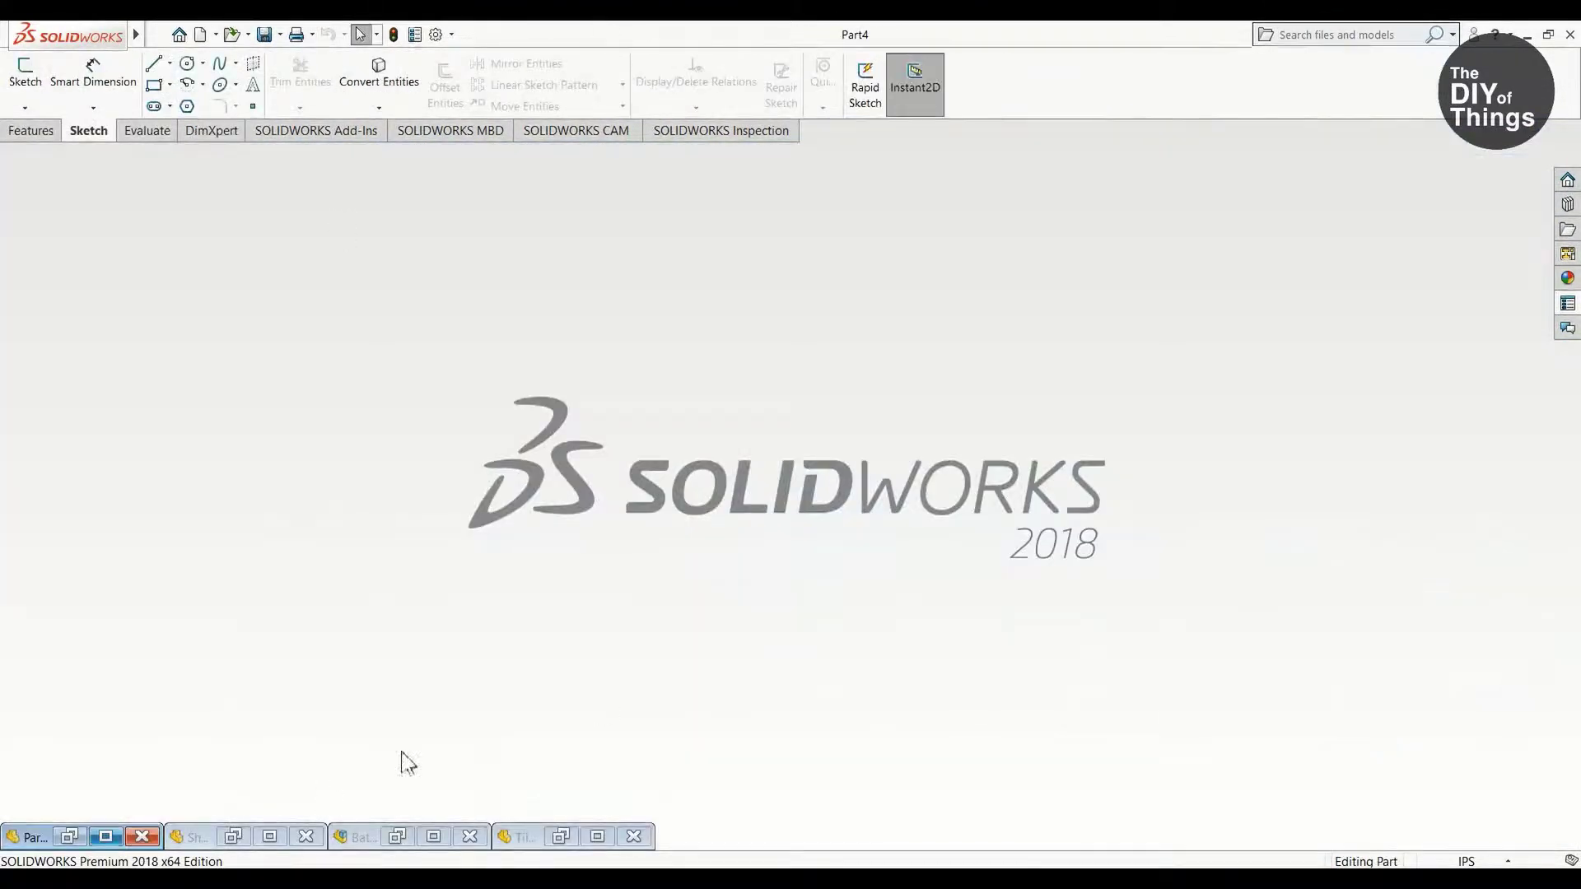
click(434, 837)
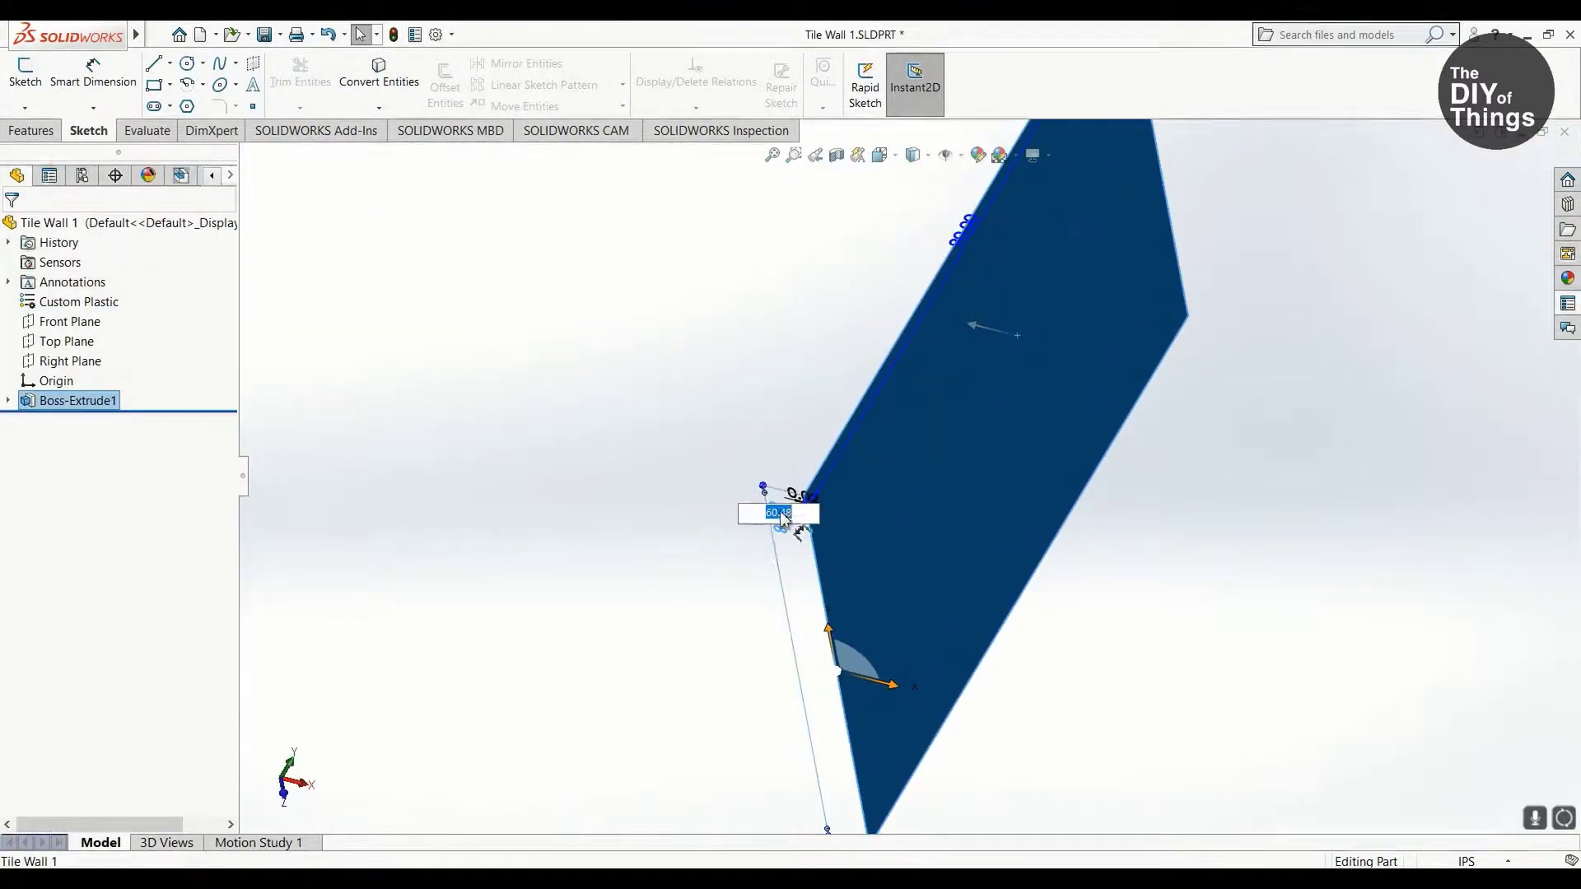
double_click(777, 516)
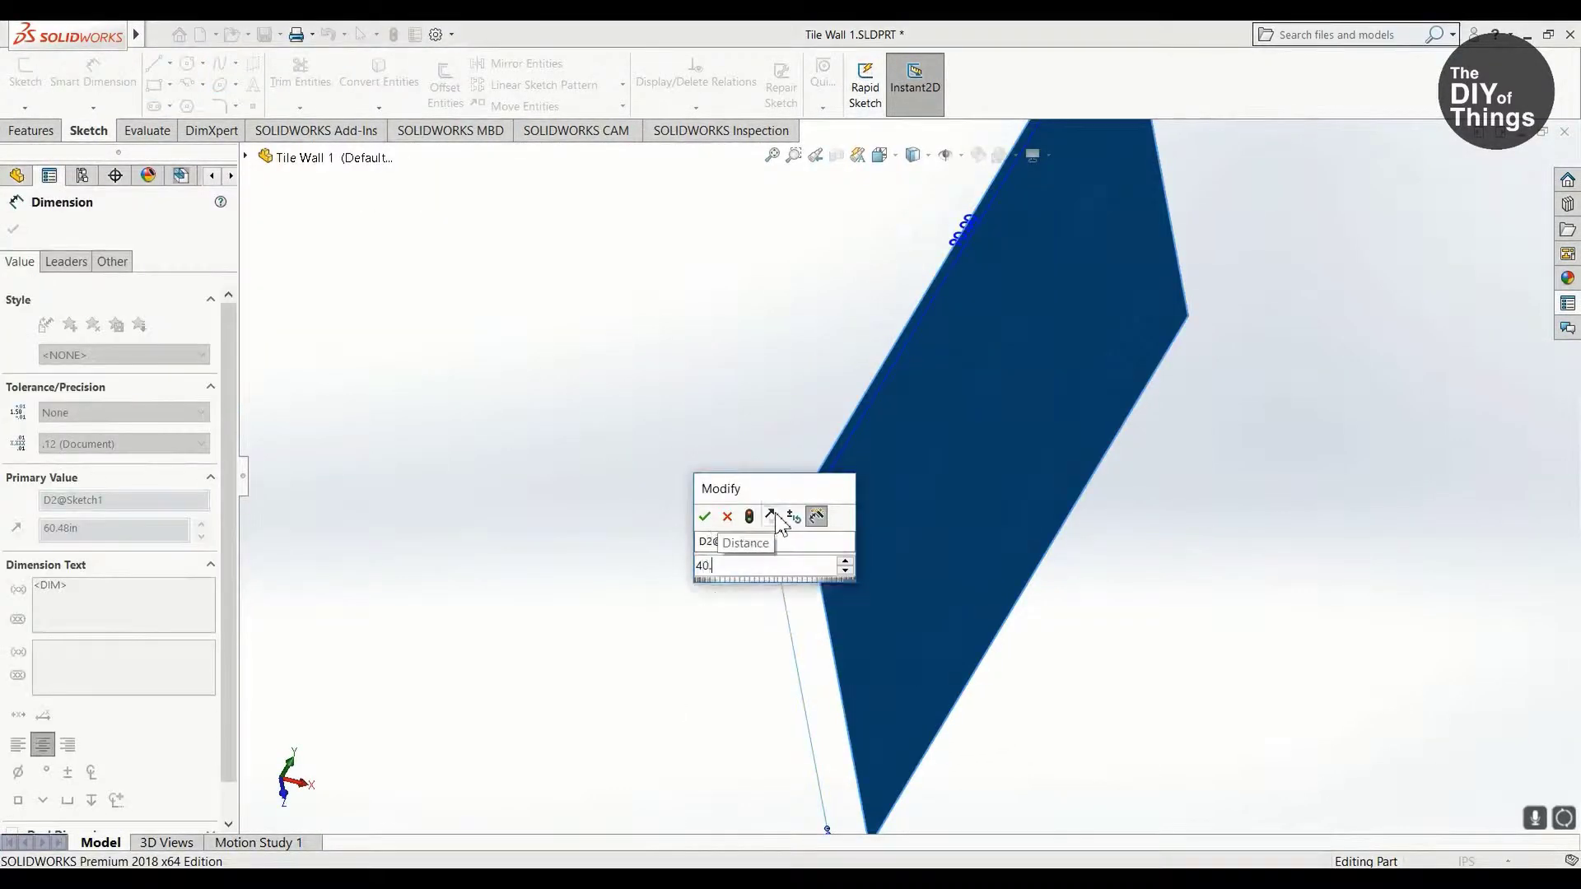
key(Return)
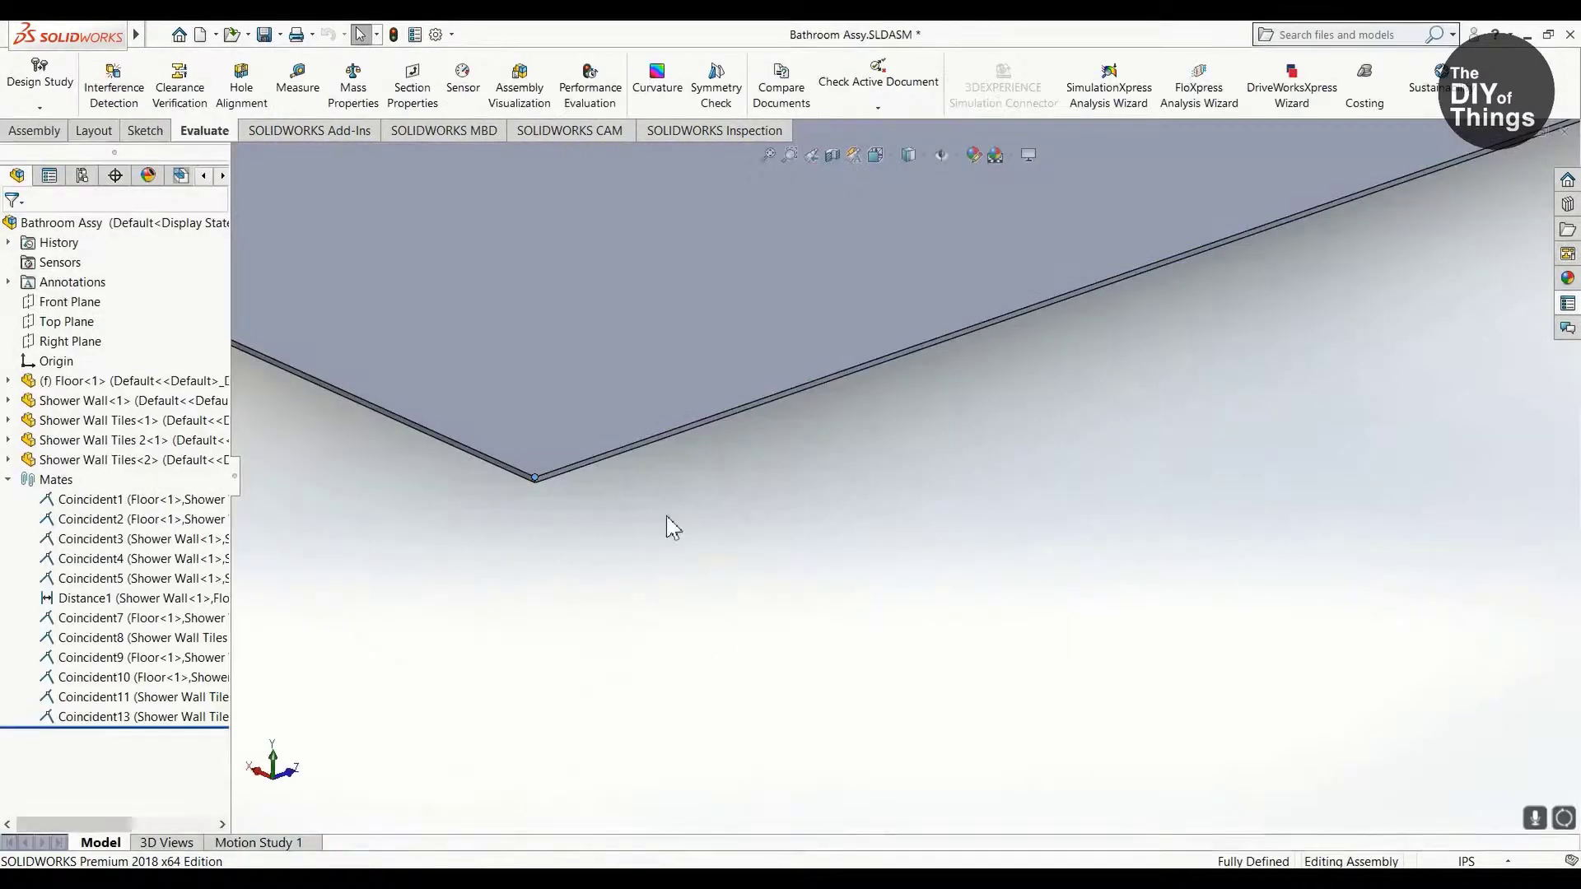
Step: Return to the Tile Wall 1 part and set its width dimension to 42 in
click(105, 836)
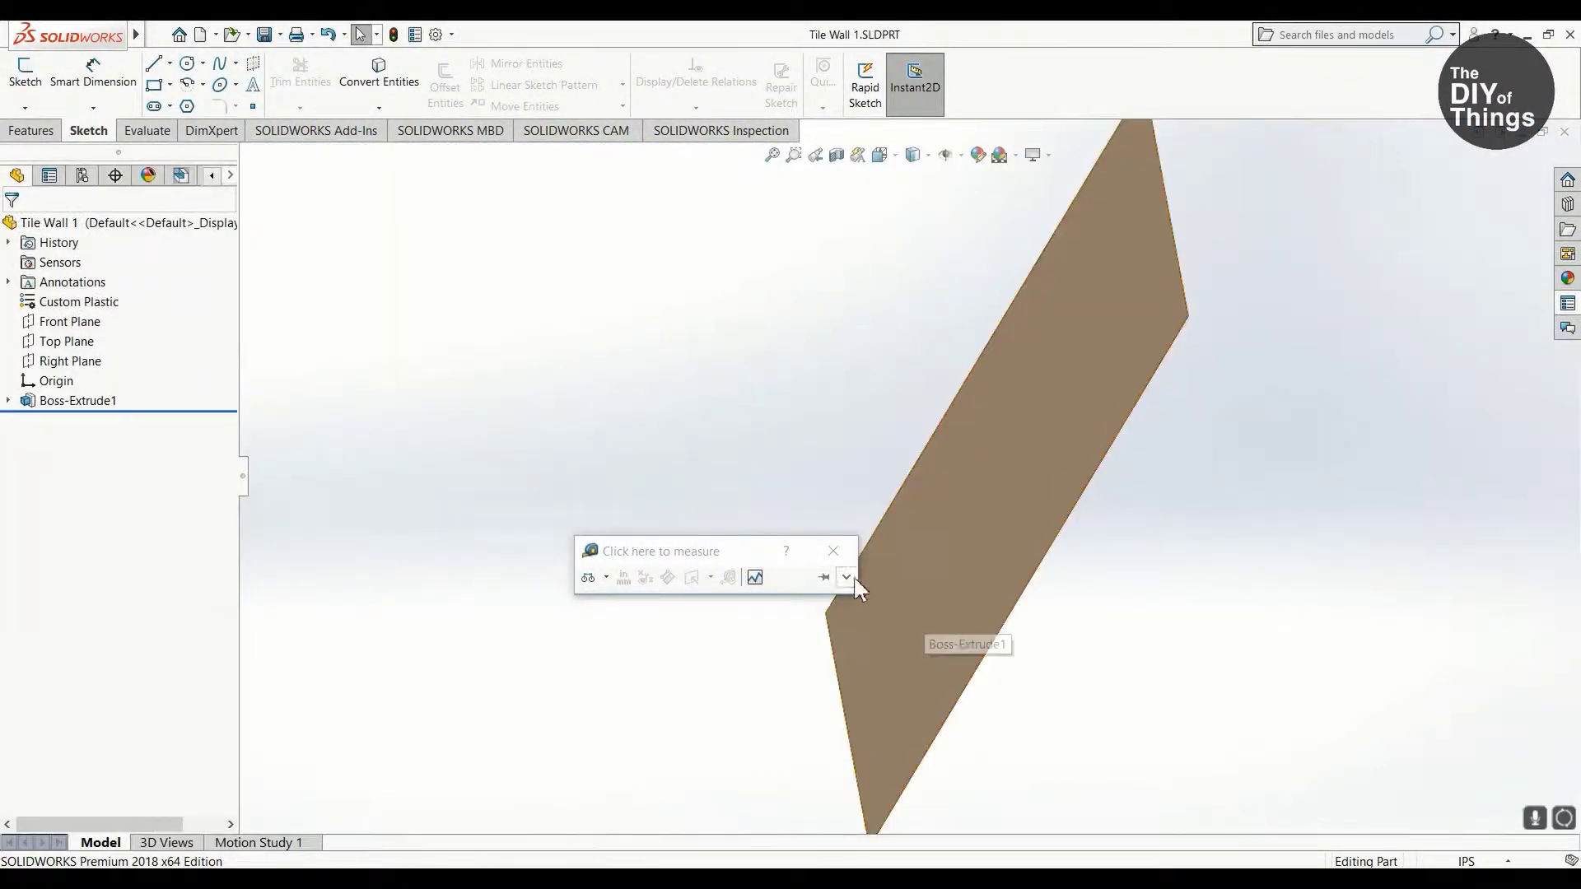
click(807, 641)
double_click(806, 641)
text(42)
key(Return)
middle_drag(797, 576, 880, 550)
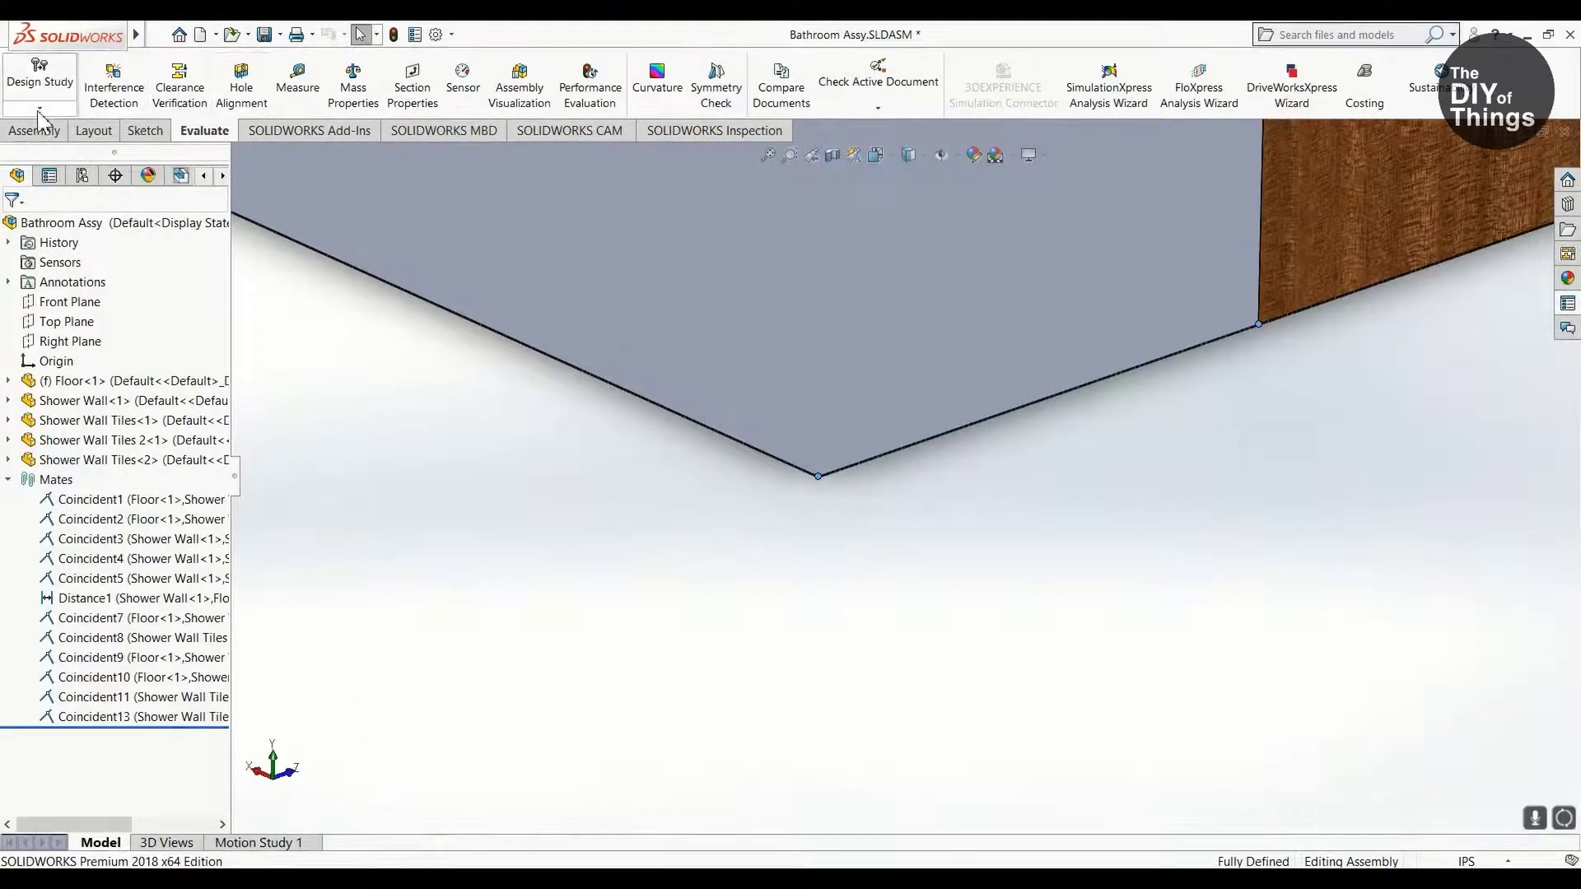
Step: Insert the Tile Wall 1 part into the bathroom assembly near the shower
click(34, 130)
click(124, 82)
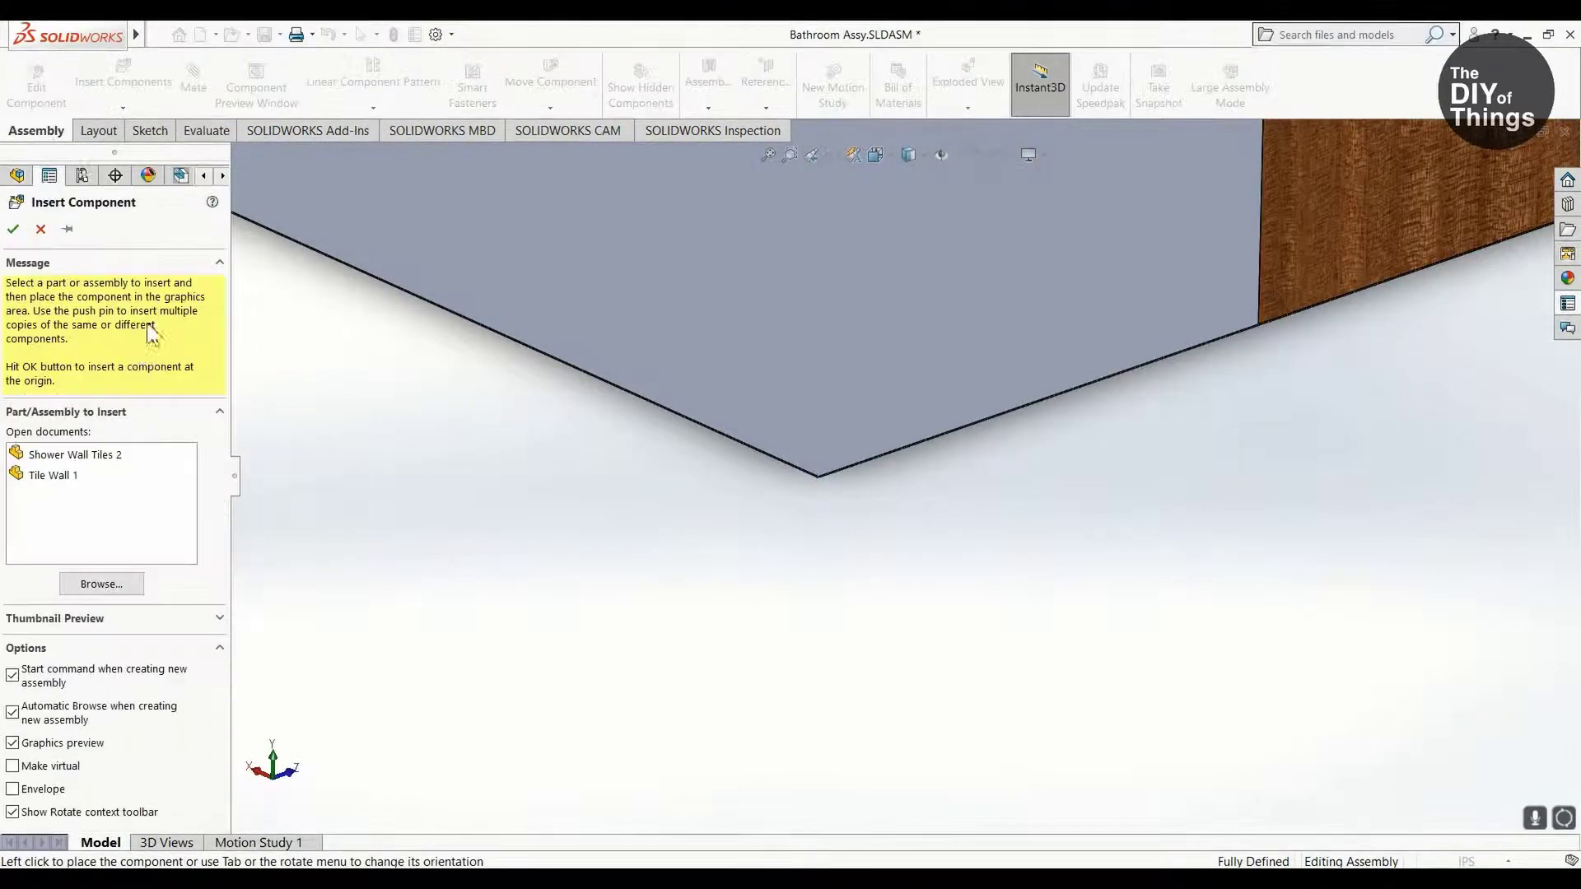
click(63, 471)
scroll(942, 322, down, 5)
click(897, 380)
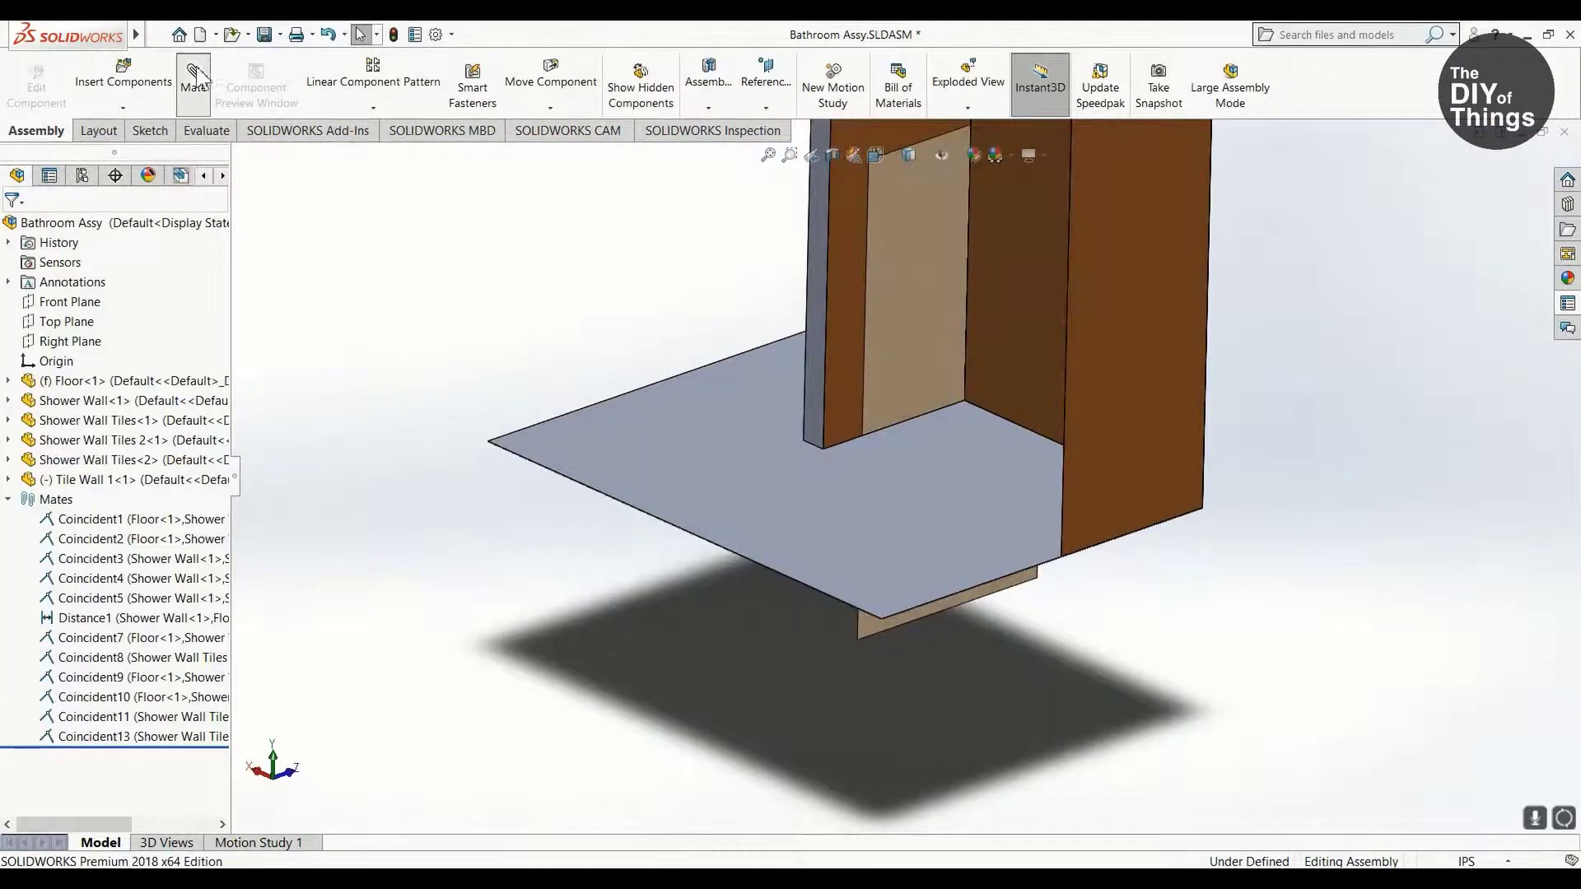
Step: Try to add a coincident mate between a face of Tile Wall 1 and a face of the floor
click(195, 78)
scroll(882, 395, up, 10)
click(996, 448)
scroll(995, 448, down, 10)
middle_drag(995, 448, 1022, 614)
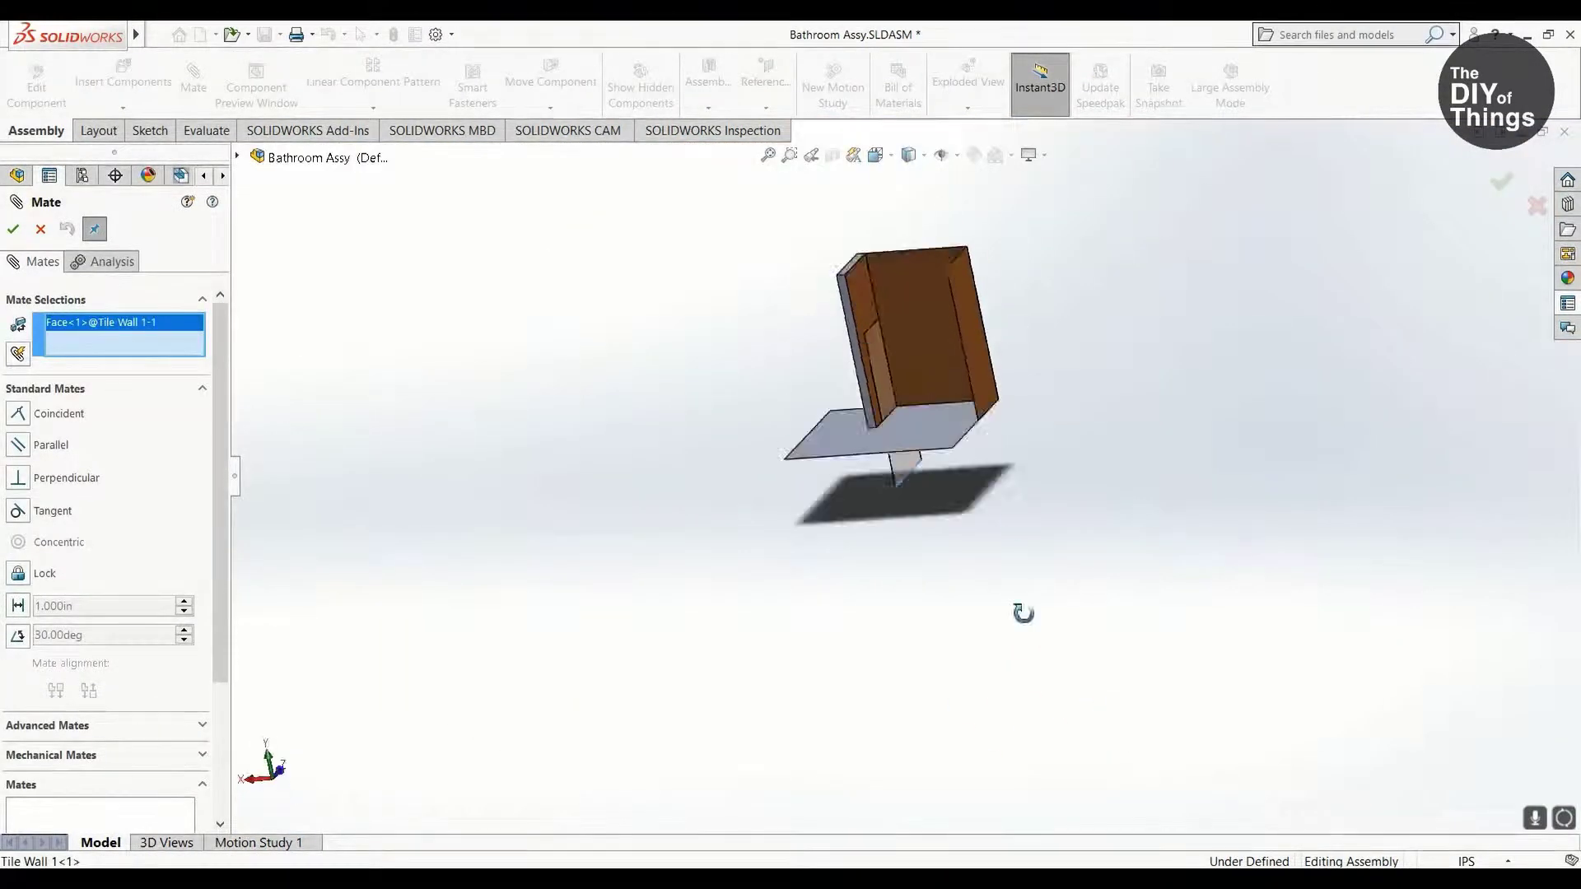
scroll(1023, 613, up, 5)
click(1001, 397)
scroll(668, 392, up, 10)
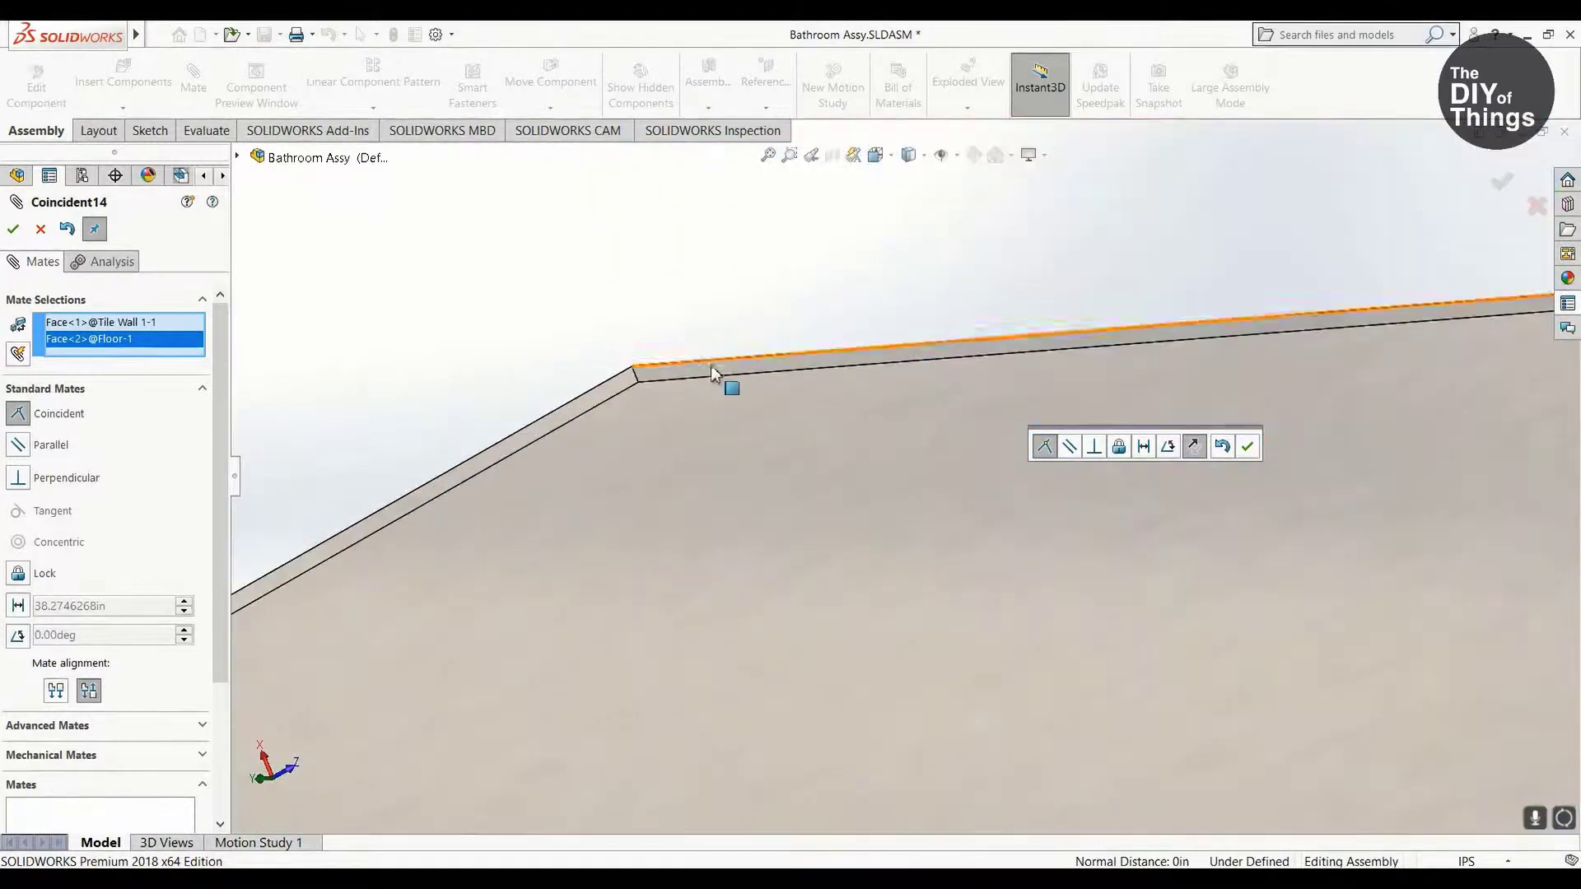
middle_drag(711, 372, 836, 339)
key(Return)
key(Return)
Step: Add a coincident mate between a thin edge face of Tile Wall 1 and the floor
scroll(579, 392, up, 5)
scroll(926, 424, up, 5)
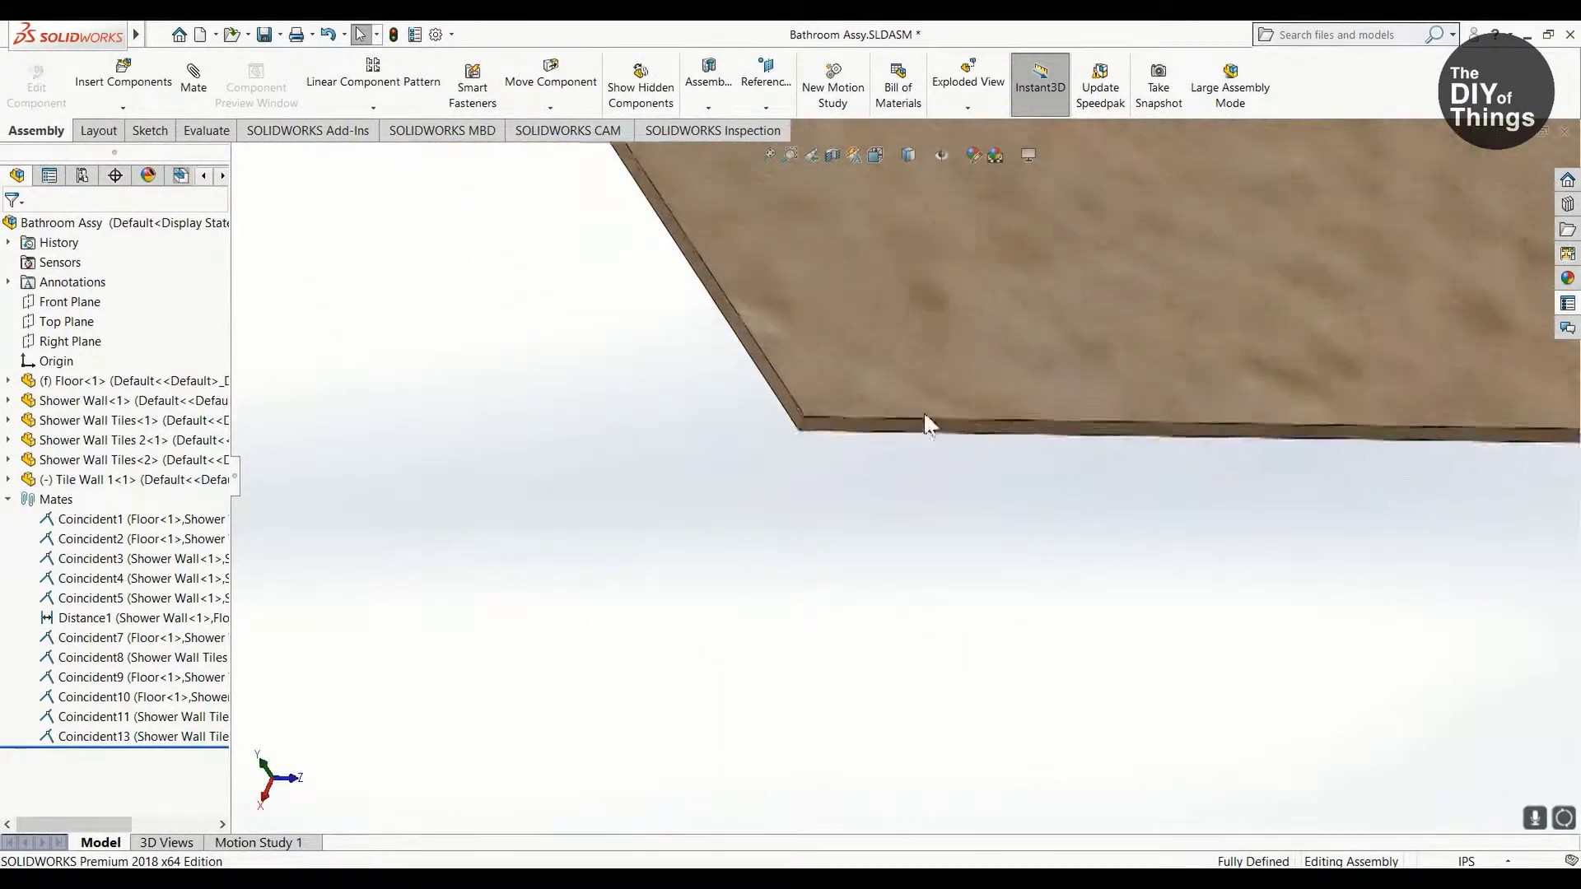
key(Return)
middle_drag(927, 424, 901, 494)
click(823, 440)
key(Return)
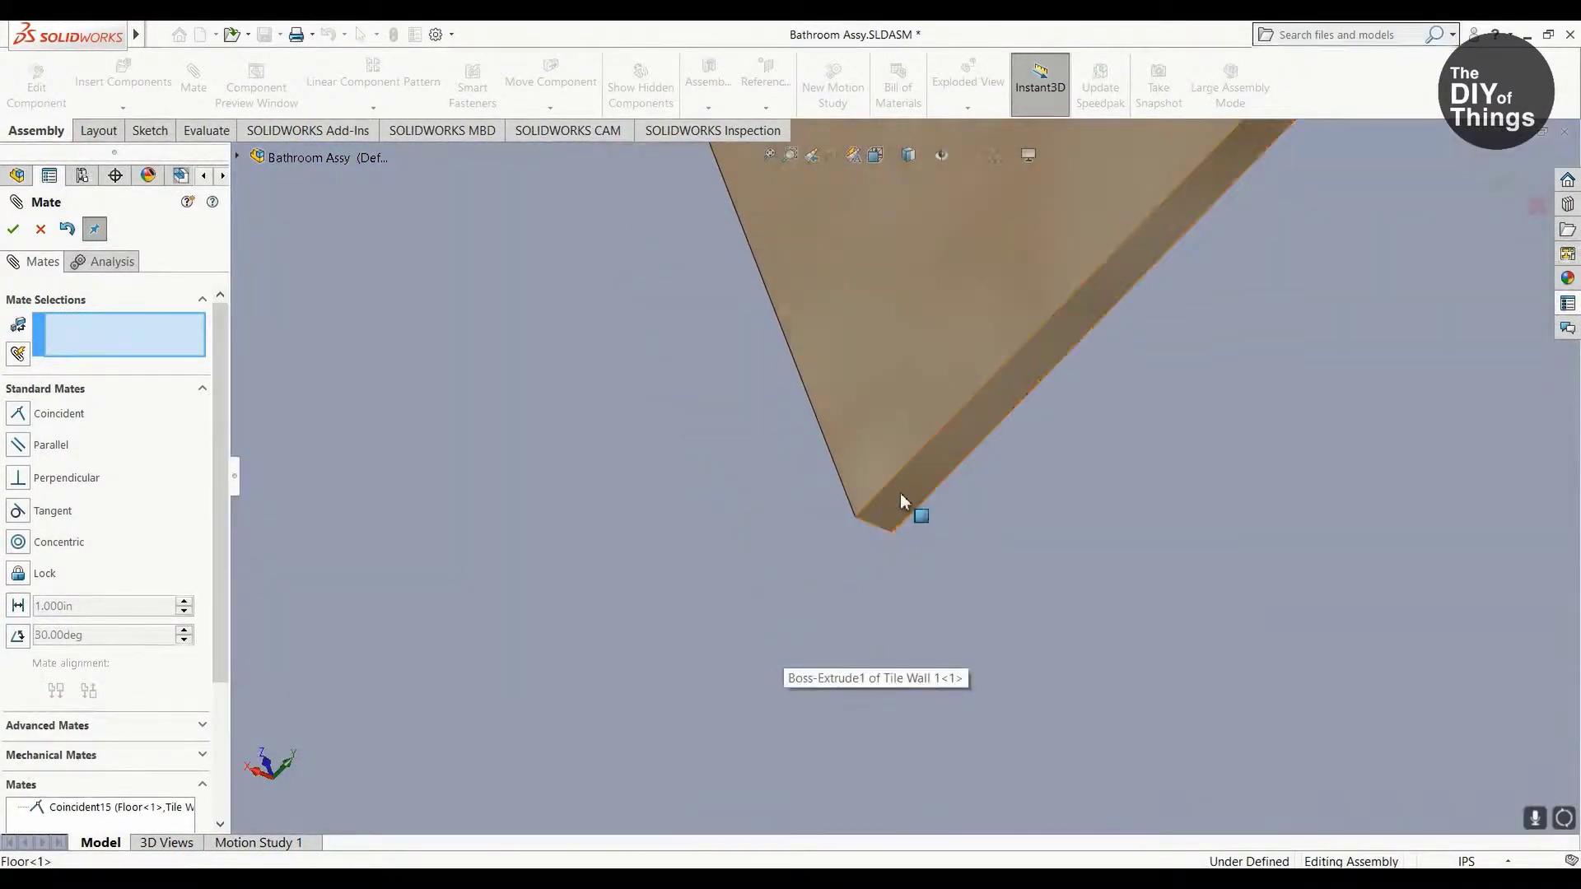
Step: Add a coincident mate between a face of Tile Wall 1 and the thin edge face along the floor's side
click(906, 437)
middle_drag(907, 438, 1100, 508)
click(1101, 508)
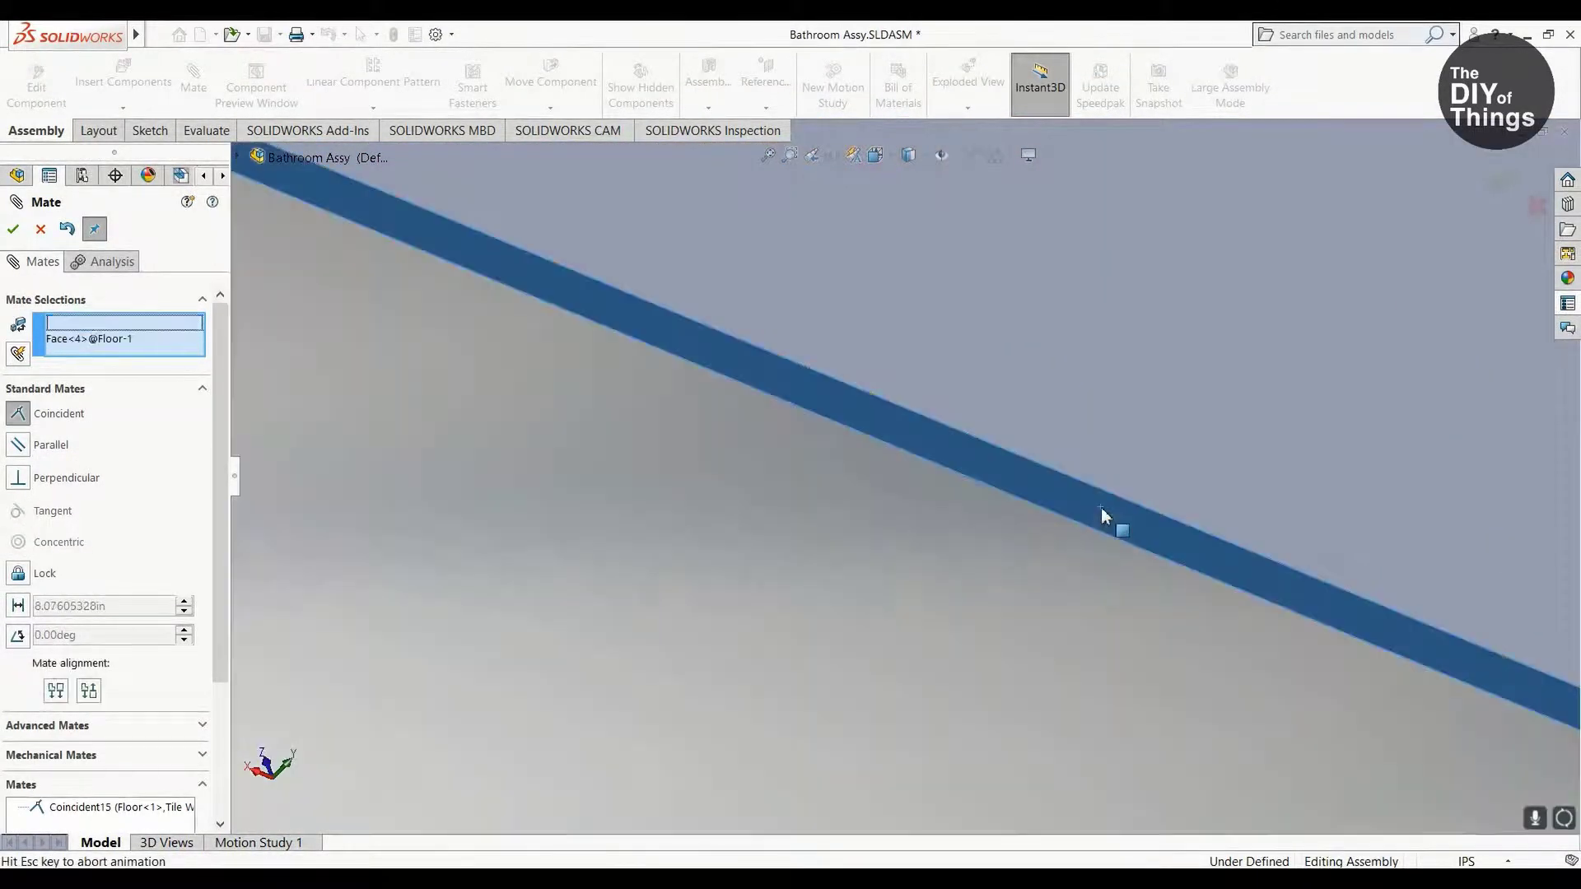
scroll(1104, 517, up, 5)
key(Return)
Step: Add a coincident mate between another face of Tile Wall 1 and the adjoining edge face to fix it on the floor, and finish mating
scroll(826, 406, down, 5)
click(586, 311)
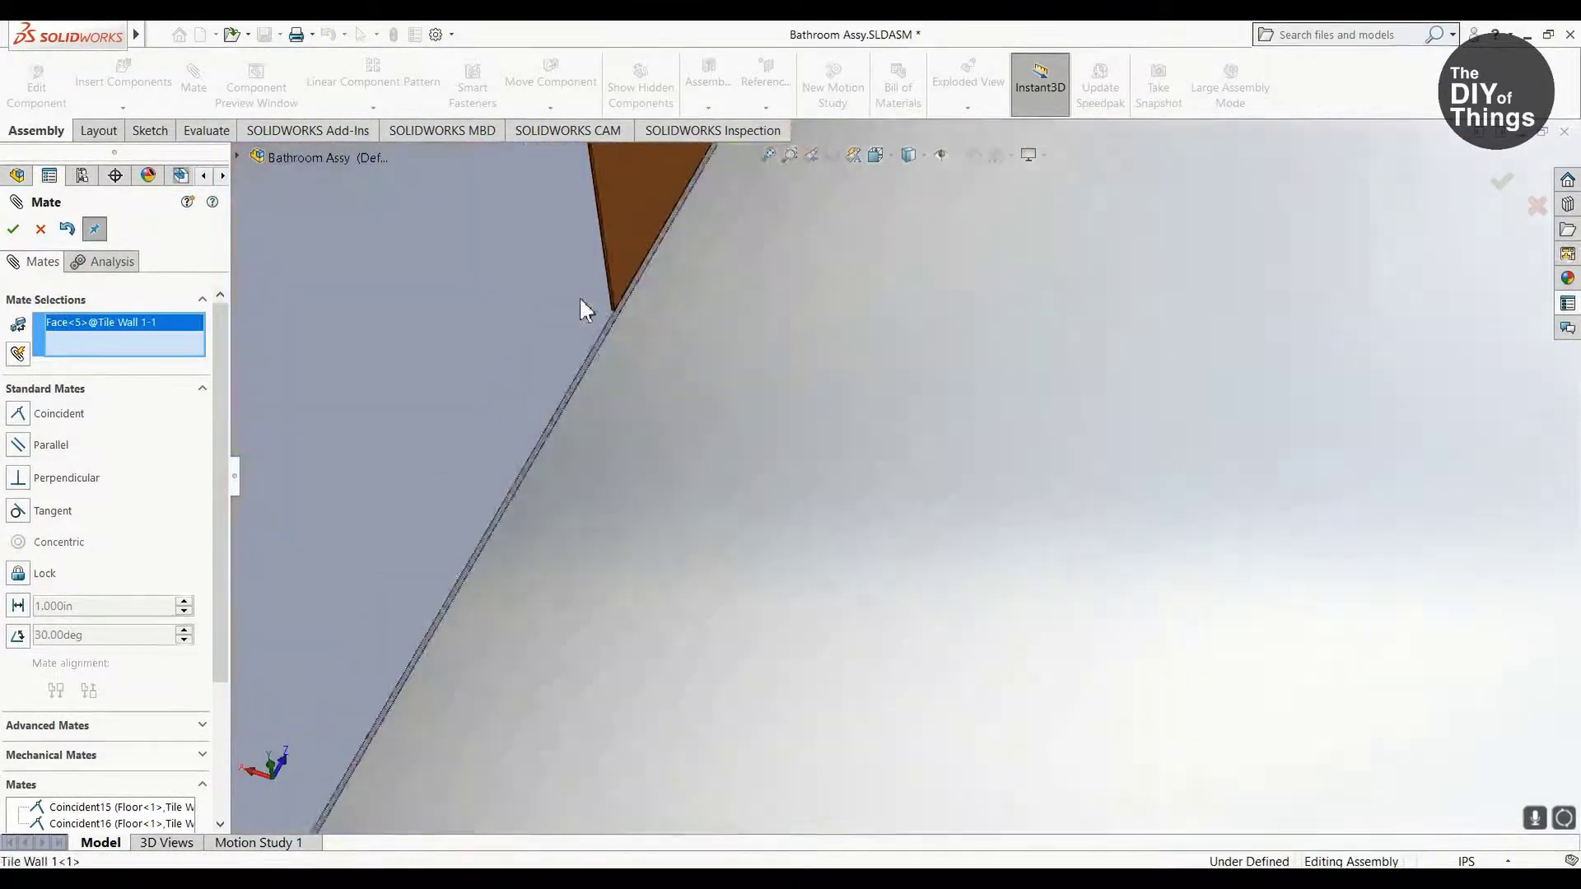
middle_drag(586, 310, 649, 552)
click(649, 551)
key(Return)
scroll(823, 494, up, 5)
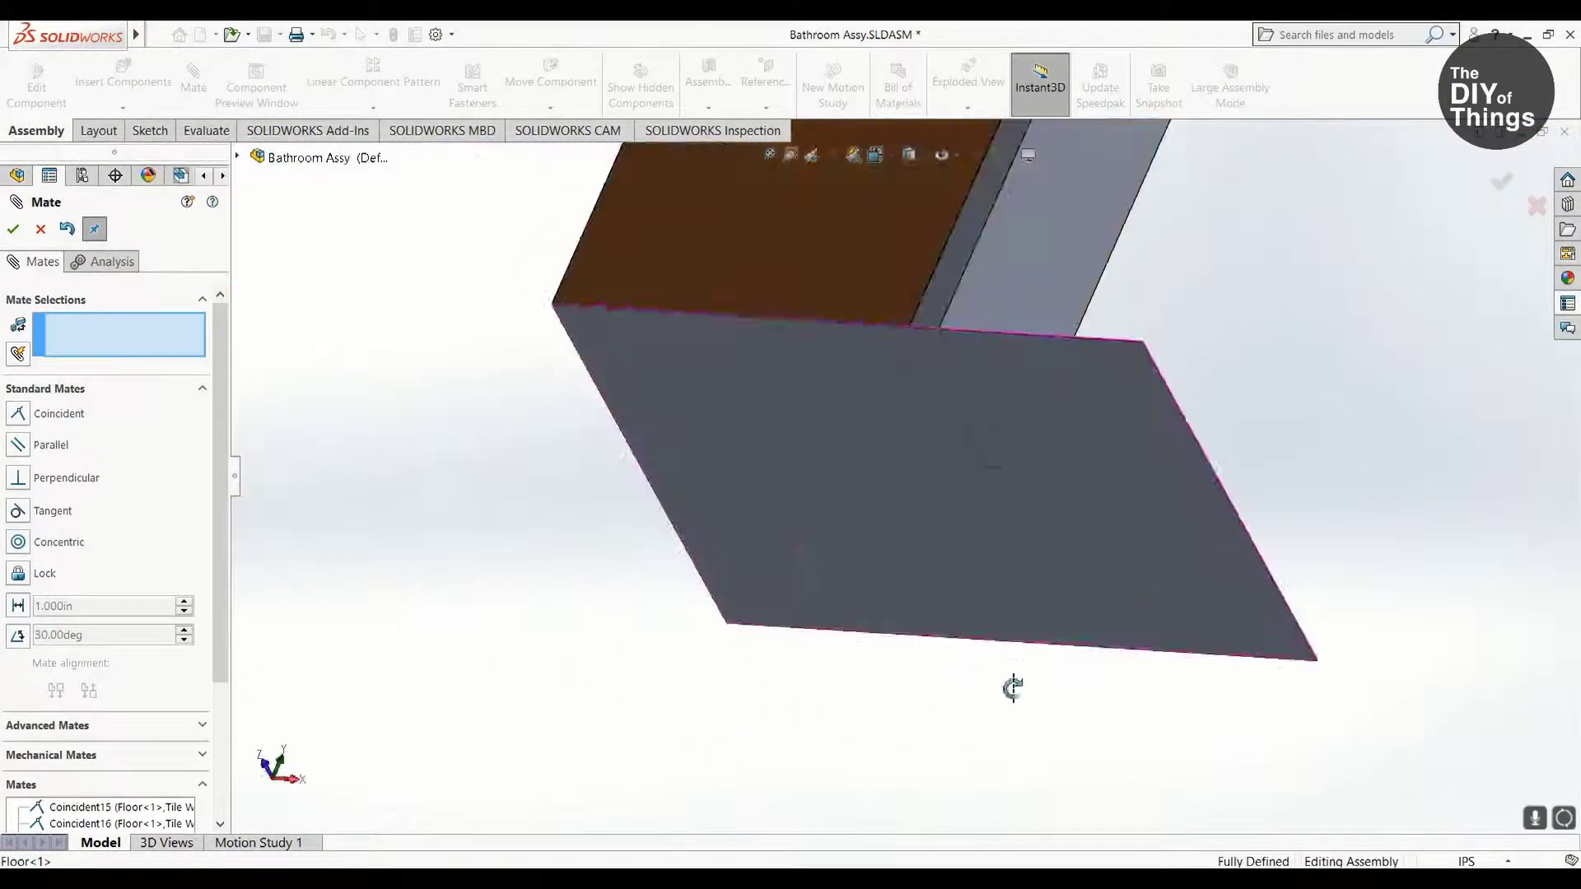
middle_drag(1013, 688, 920, 535)
key(Return)
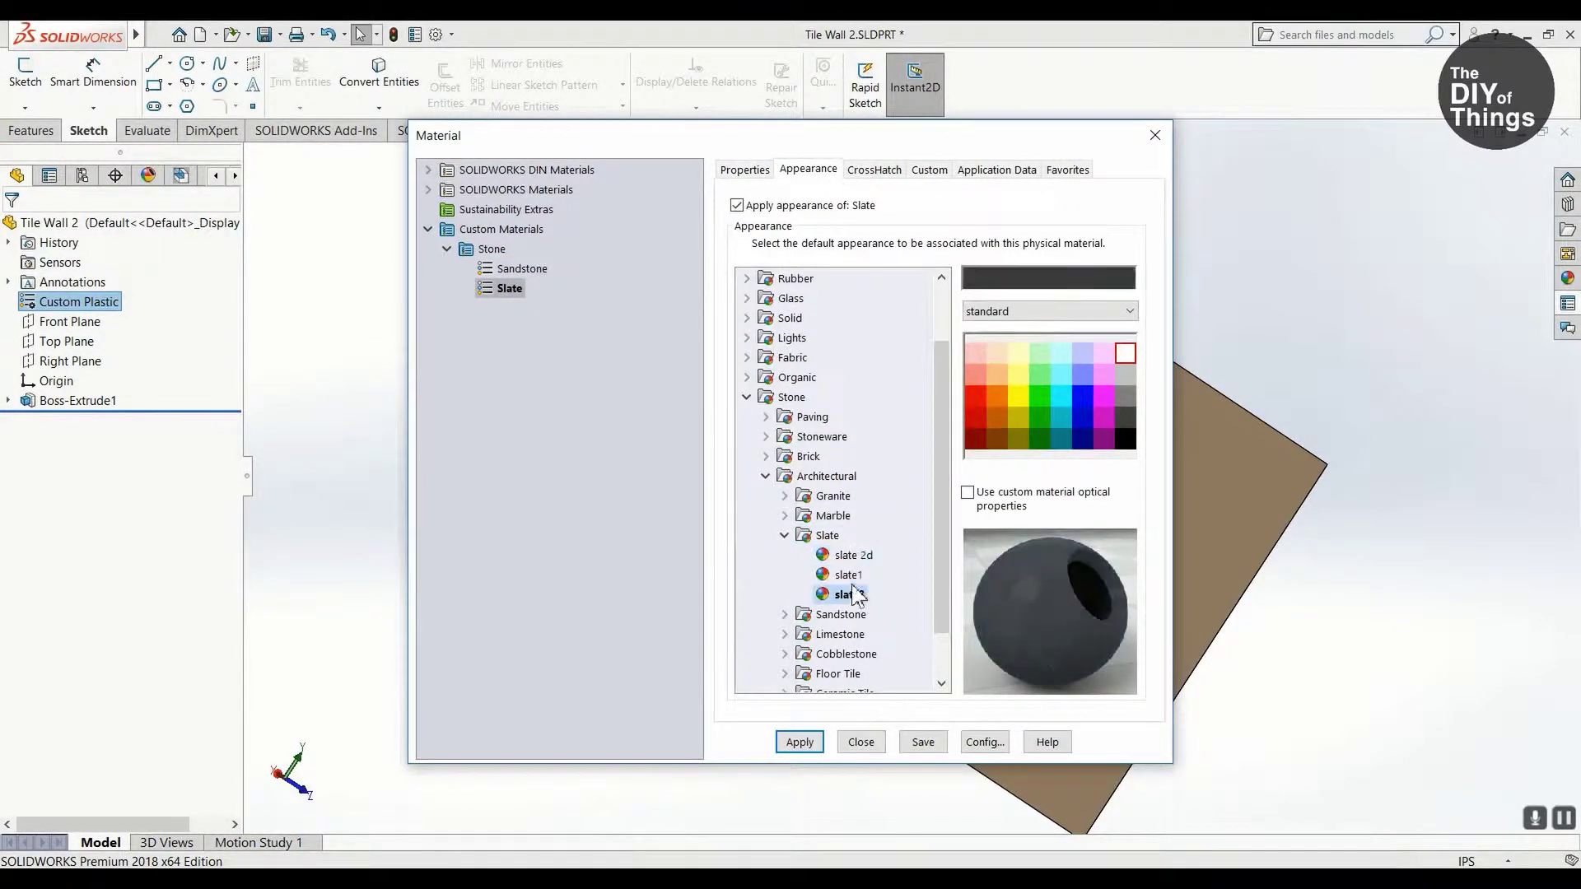
Step: Apply the custom Slate material with the slate1 appearance to the Tile Wall 2 part
click(800, 742)
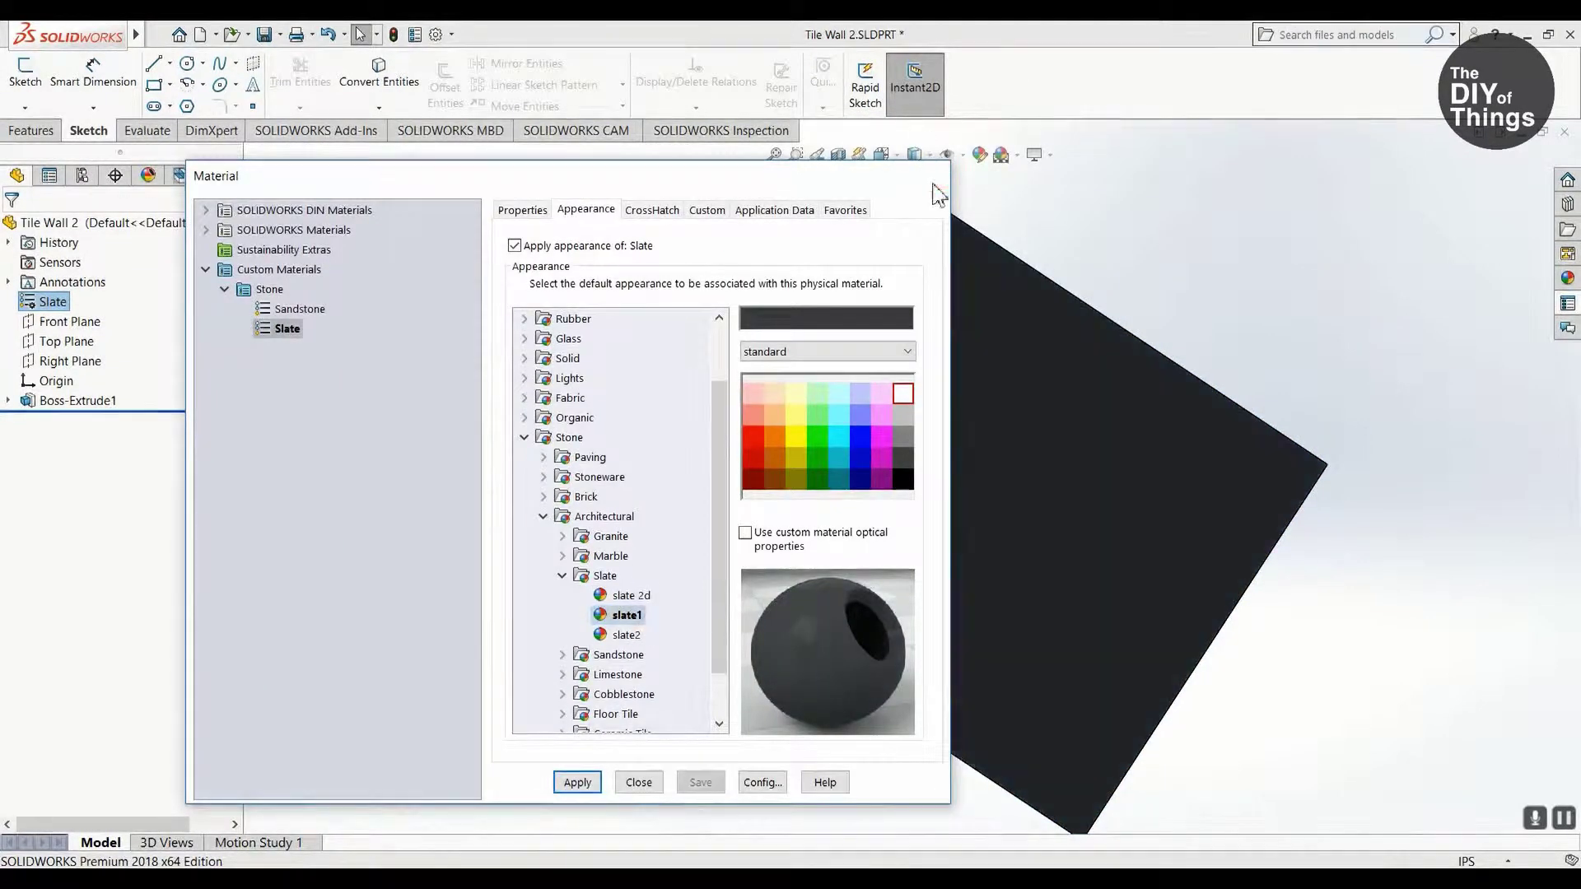
click(933, 176)
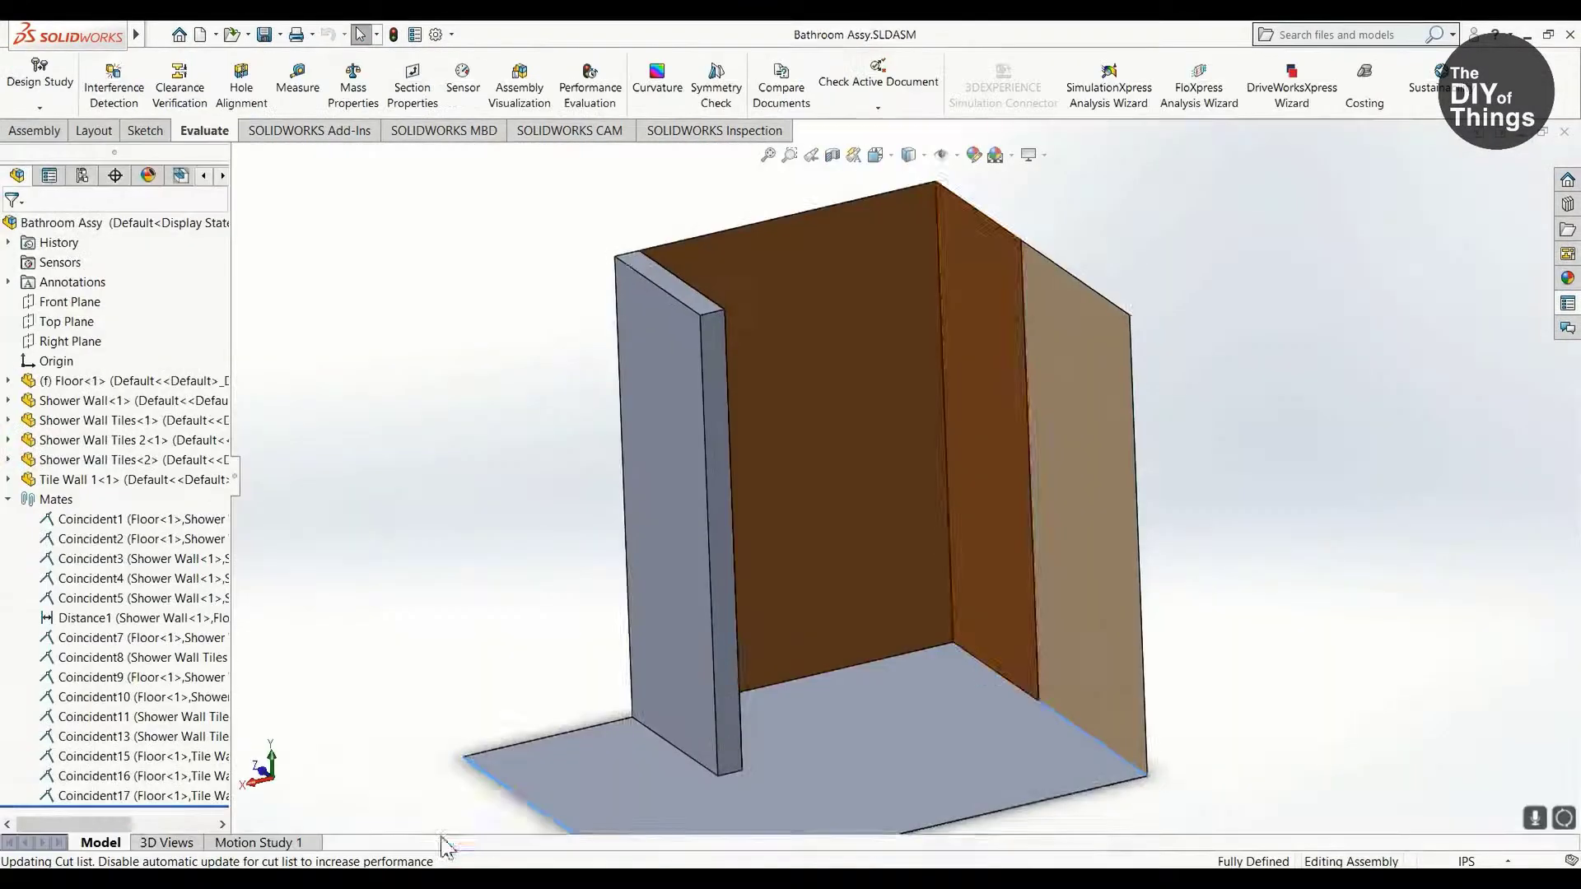
Step: Insert the Tile Wall 2 part into the bathroom assembly near the floor
key(f)
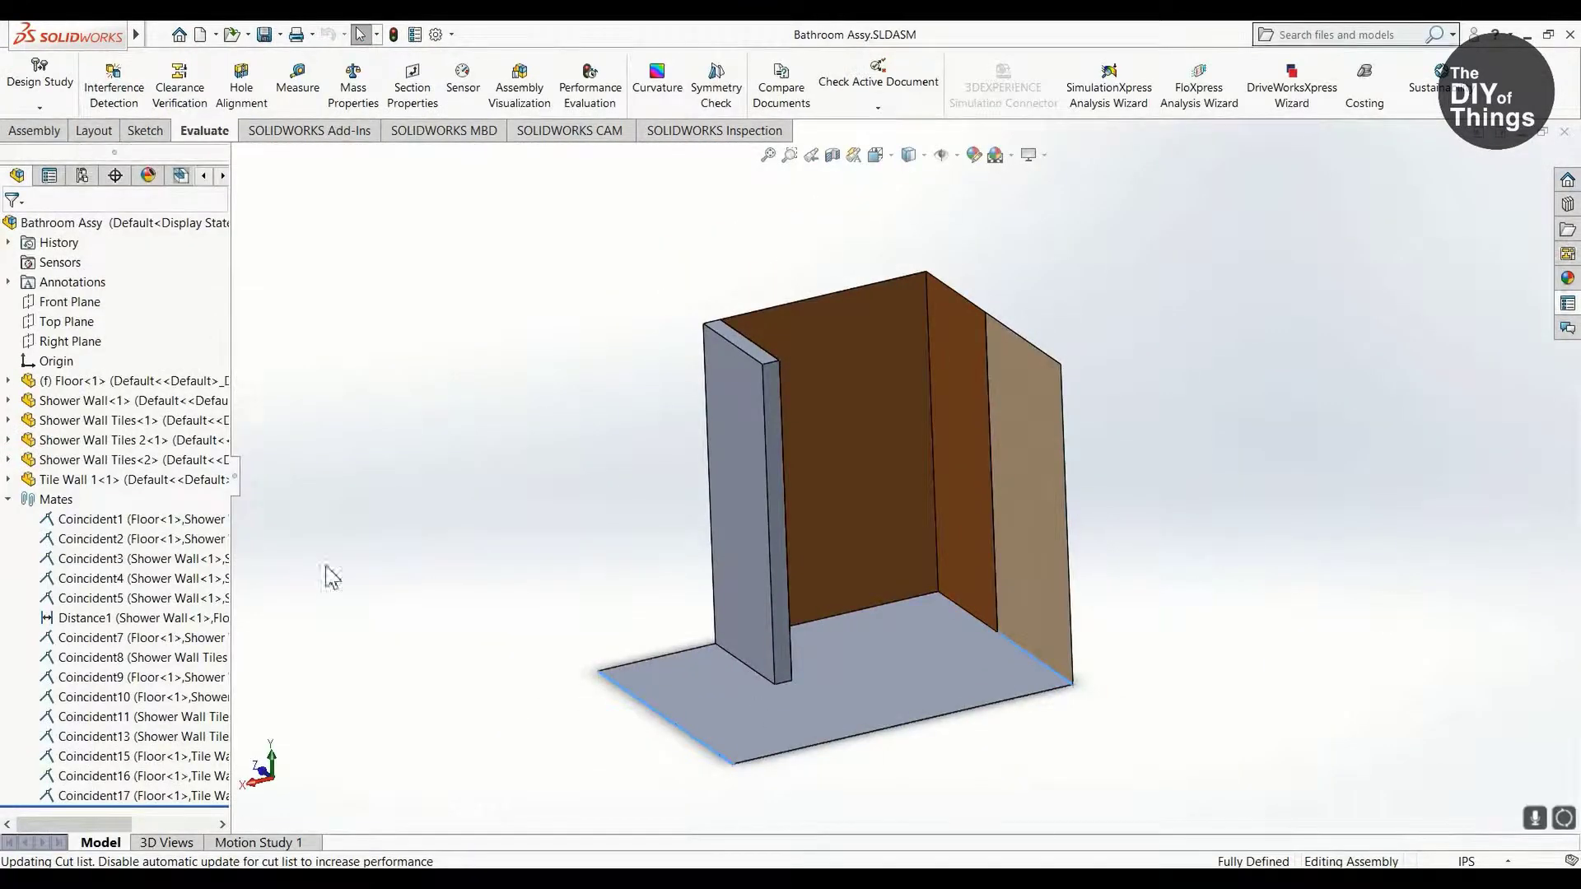
click(116, 86)
click(823, 642)
middle_drag(823, 643, 906, 576)
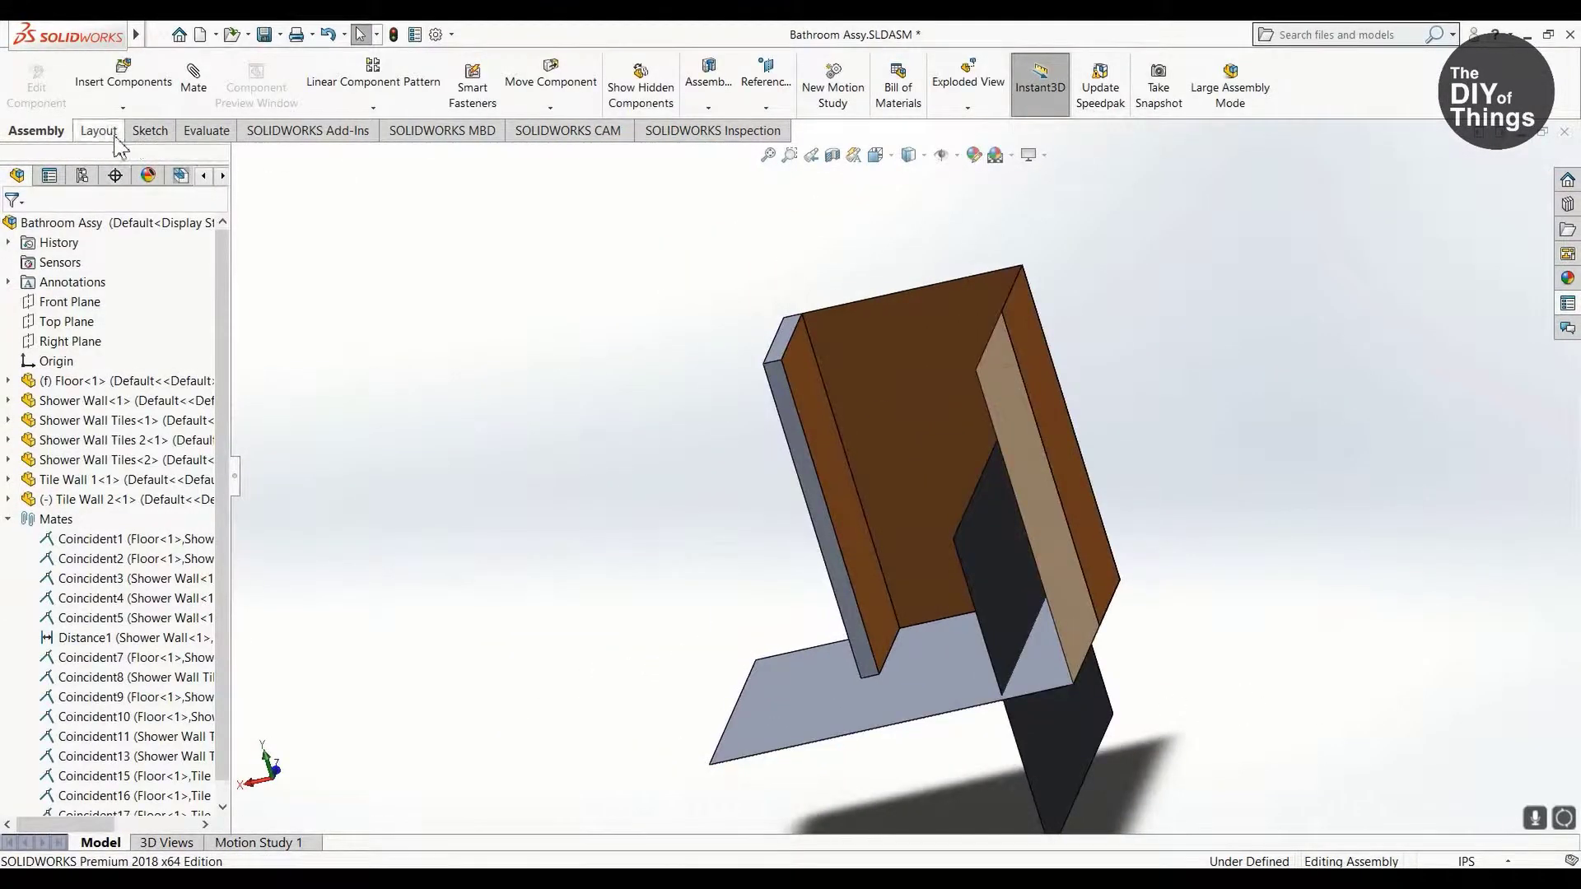
Step: Add a first coincident mate between Tile Wall 2 and the floor so the slate panel is oriented to the room
click(193, 78)
scroll(744, 488, up, 5)
click(744, 487)
middle_drag(743, 488, 741, 428)
click(1183, 749)
click(14, 230)
key(f)
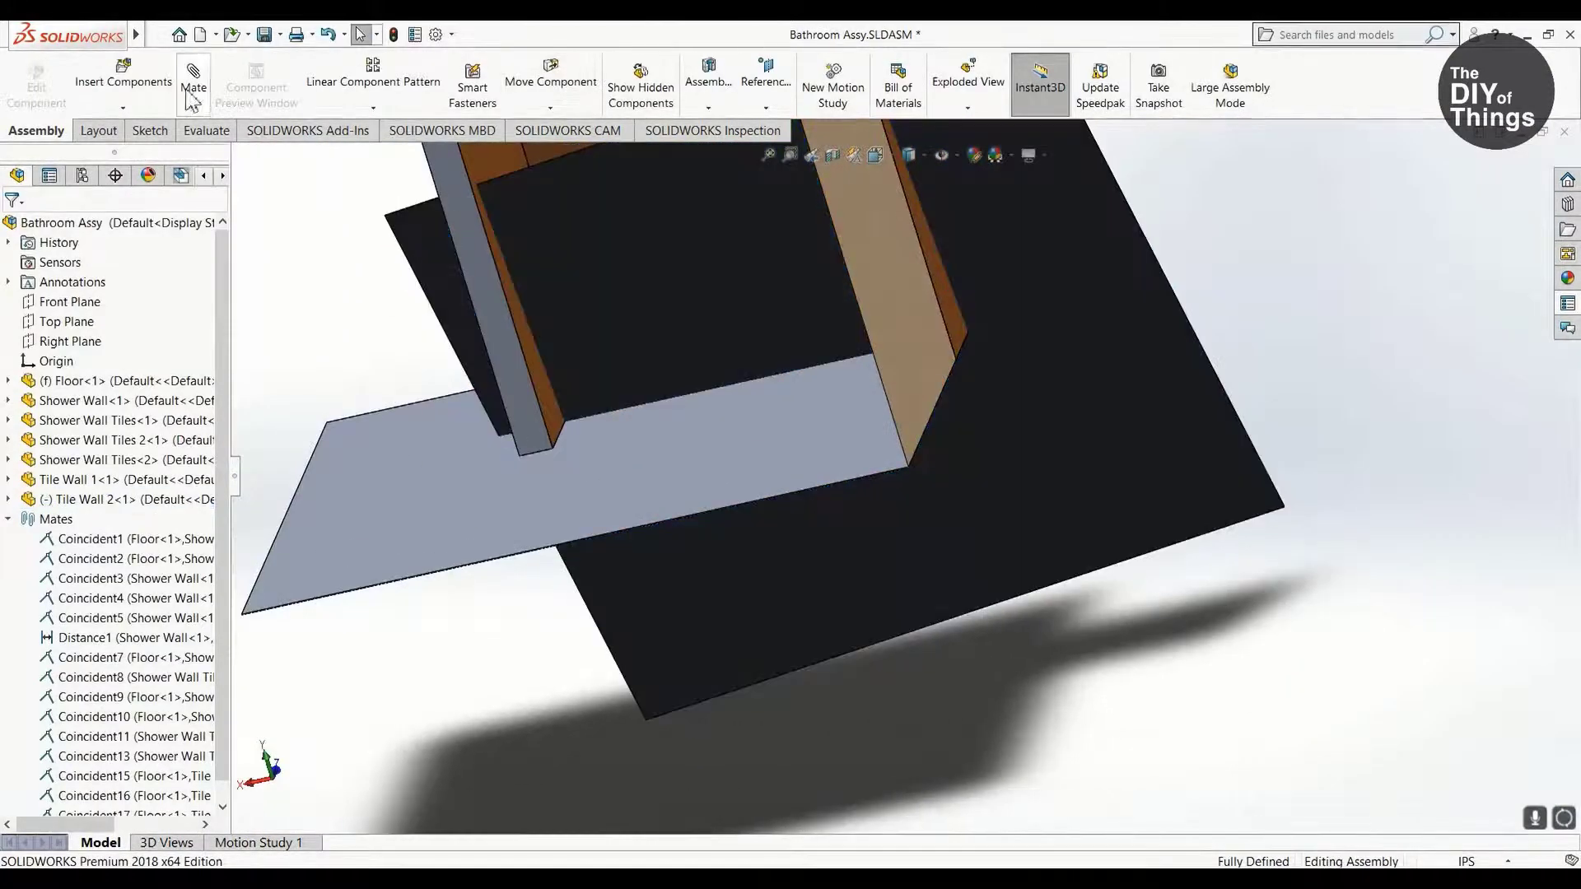
Step: Add a coincident mate between the thin lower edge face of Tile Wall 2 and the top face of the floor
scroll(708, 395, up, 5)
click(708, 404)
scroll(700, 362, down, 10)
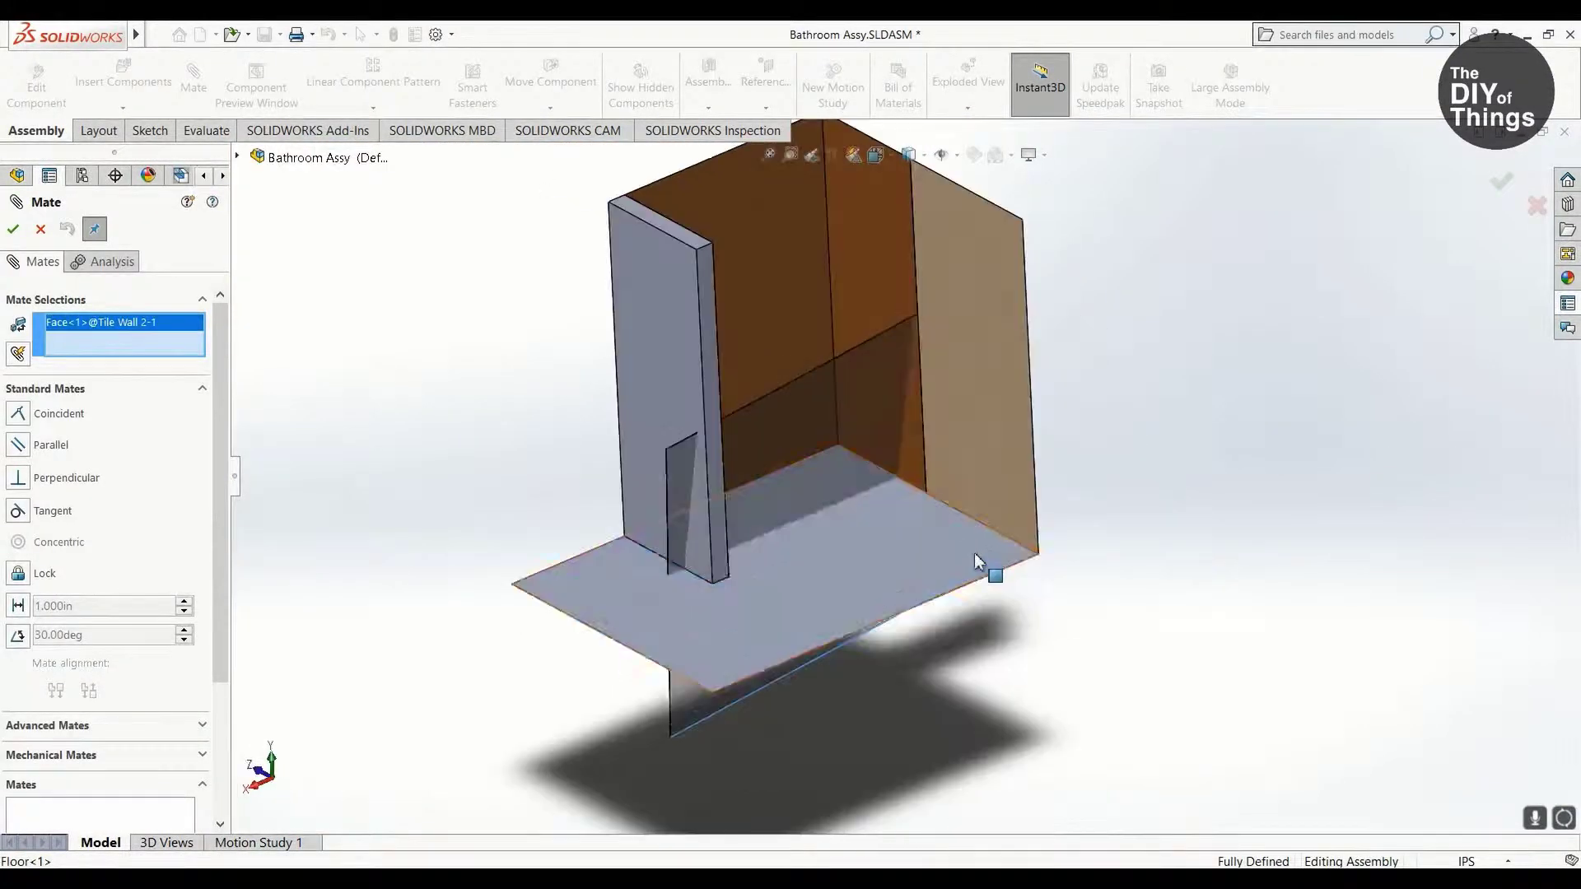
click(975, 560)
right_click(975, 552)
Step: Add a coincident mate between a face of Tile Wall 2 and the floor's thin edge face, and close the Mate command
scroll(896, 621, up, 5)
click(705, 742)
click(1132, 550)
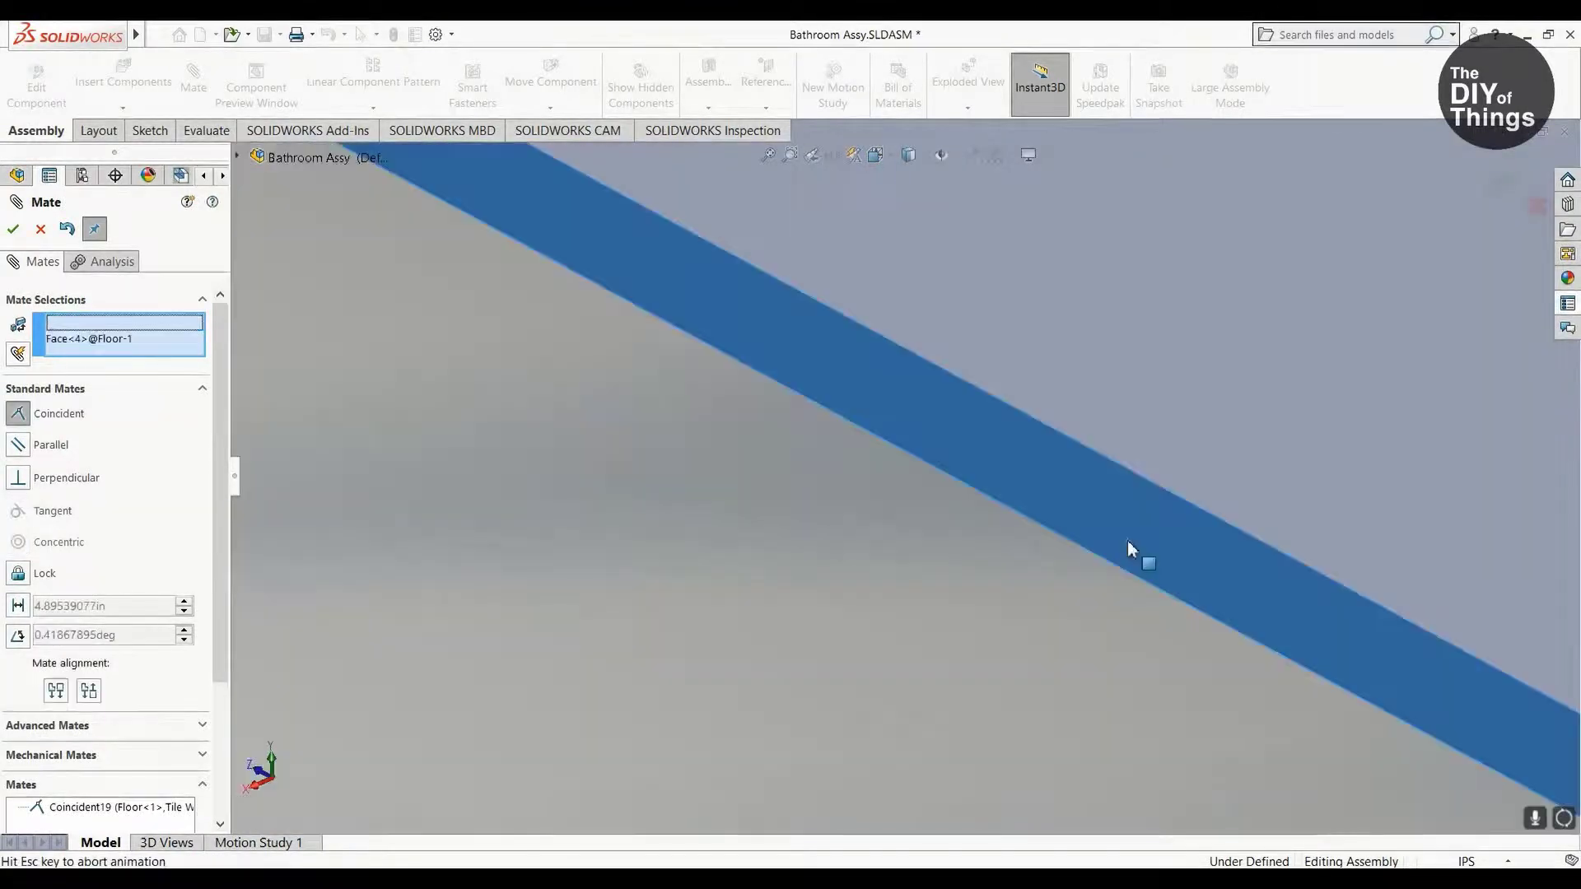
right_click(1039, 527)
scroll(1039, 527, down, 10)
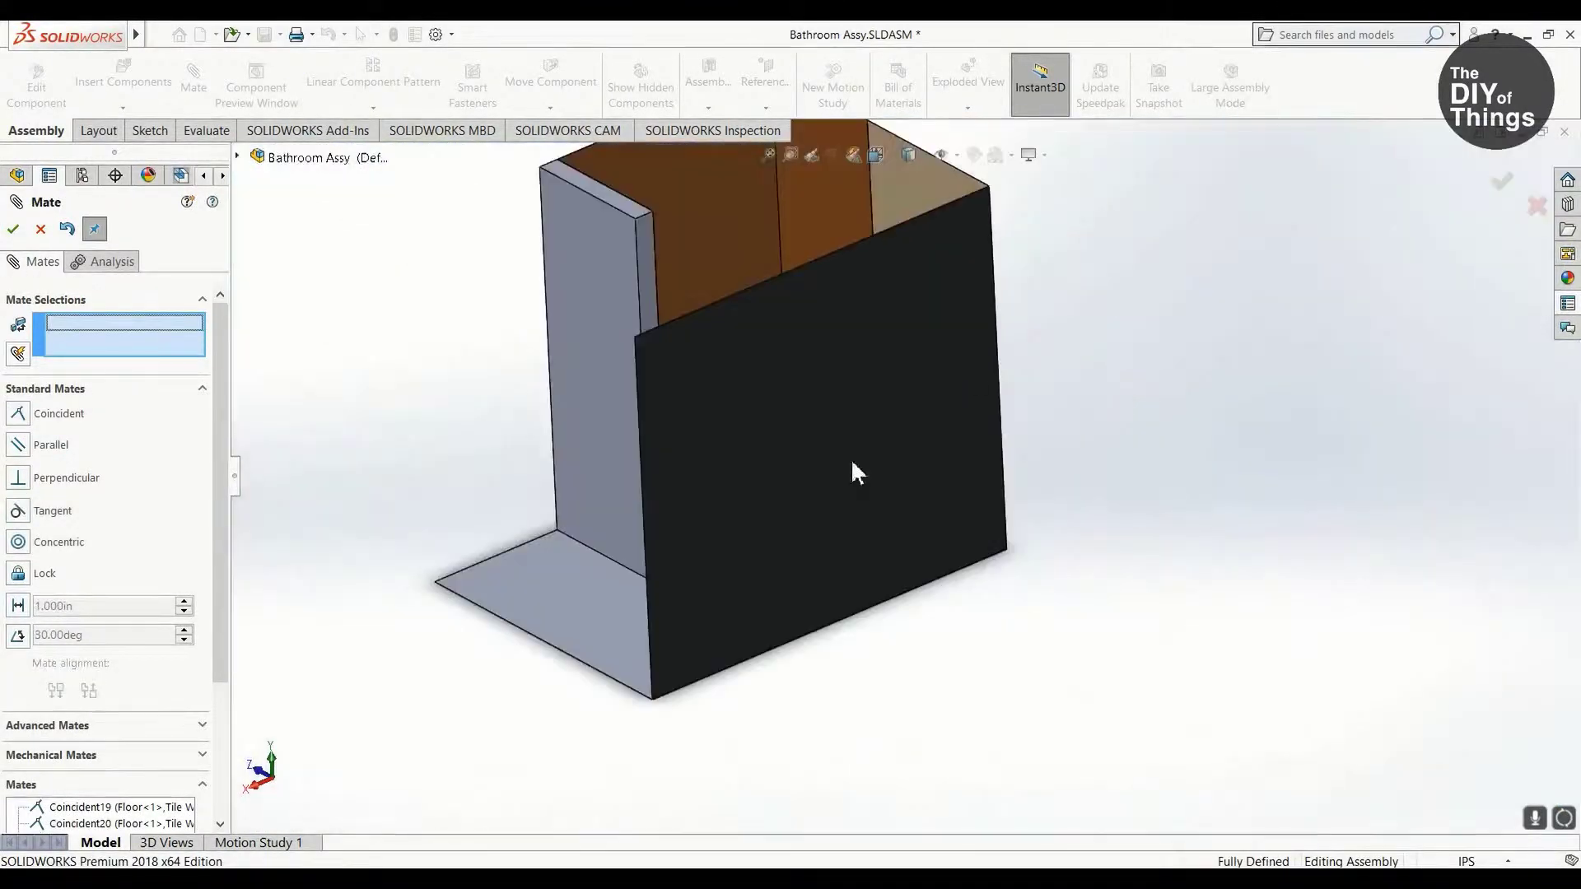
middle_drag(851, 463, 889, 609)
key(Escape)
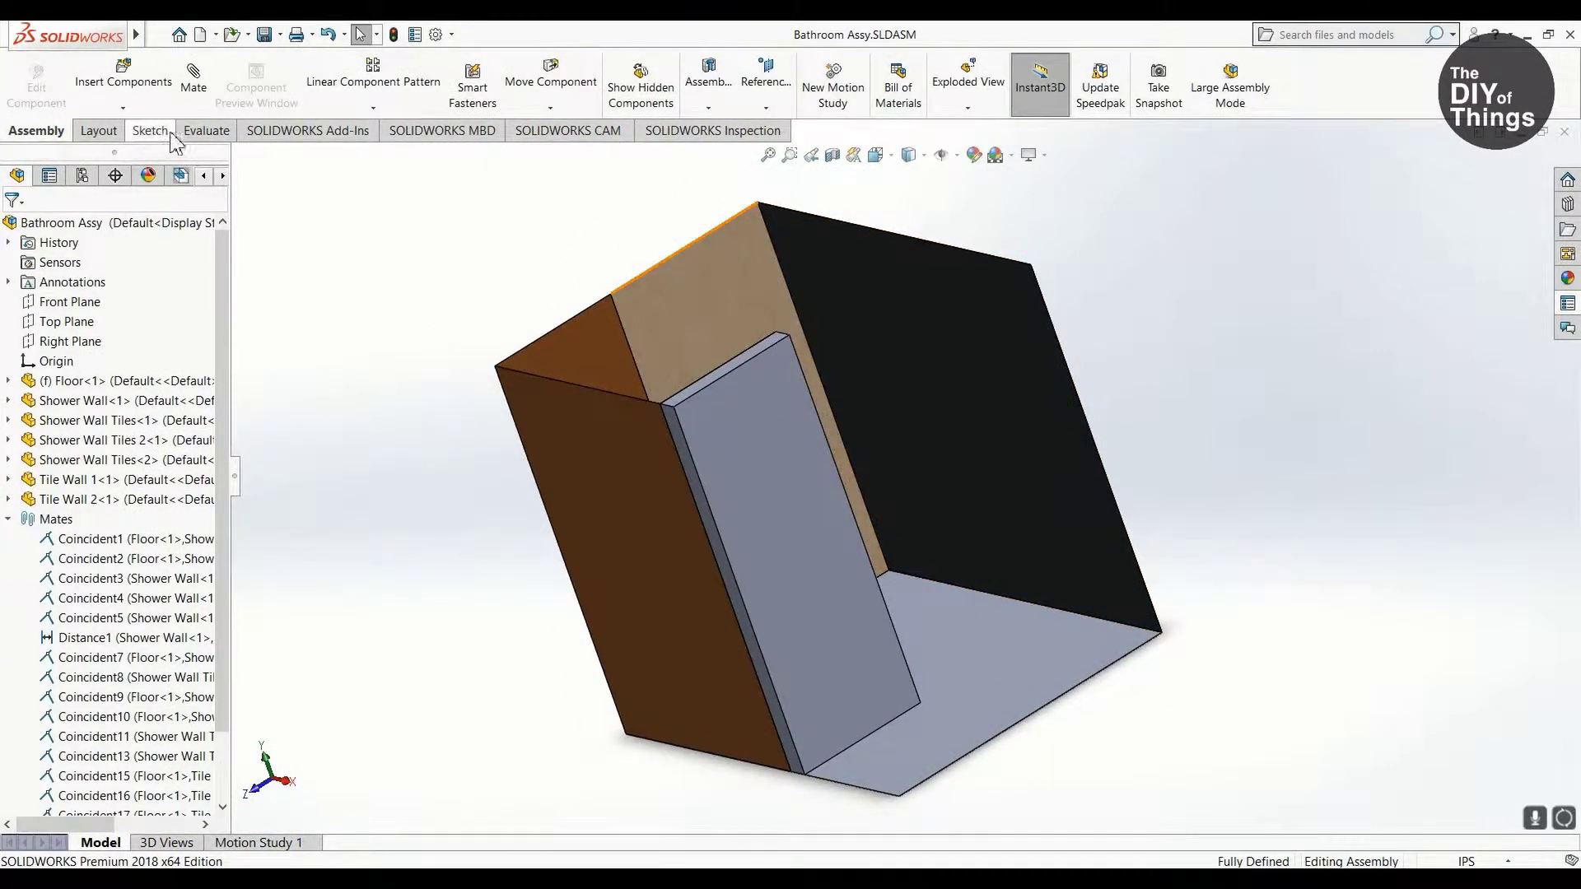
Step: Measure the length of the floor's open outer edge in the bathroom assembly
click(206, 130)
click(297, 82)
scroll(853, 753, down, 5)
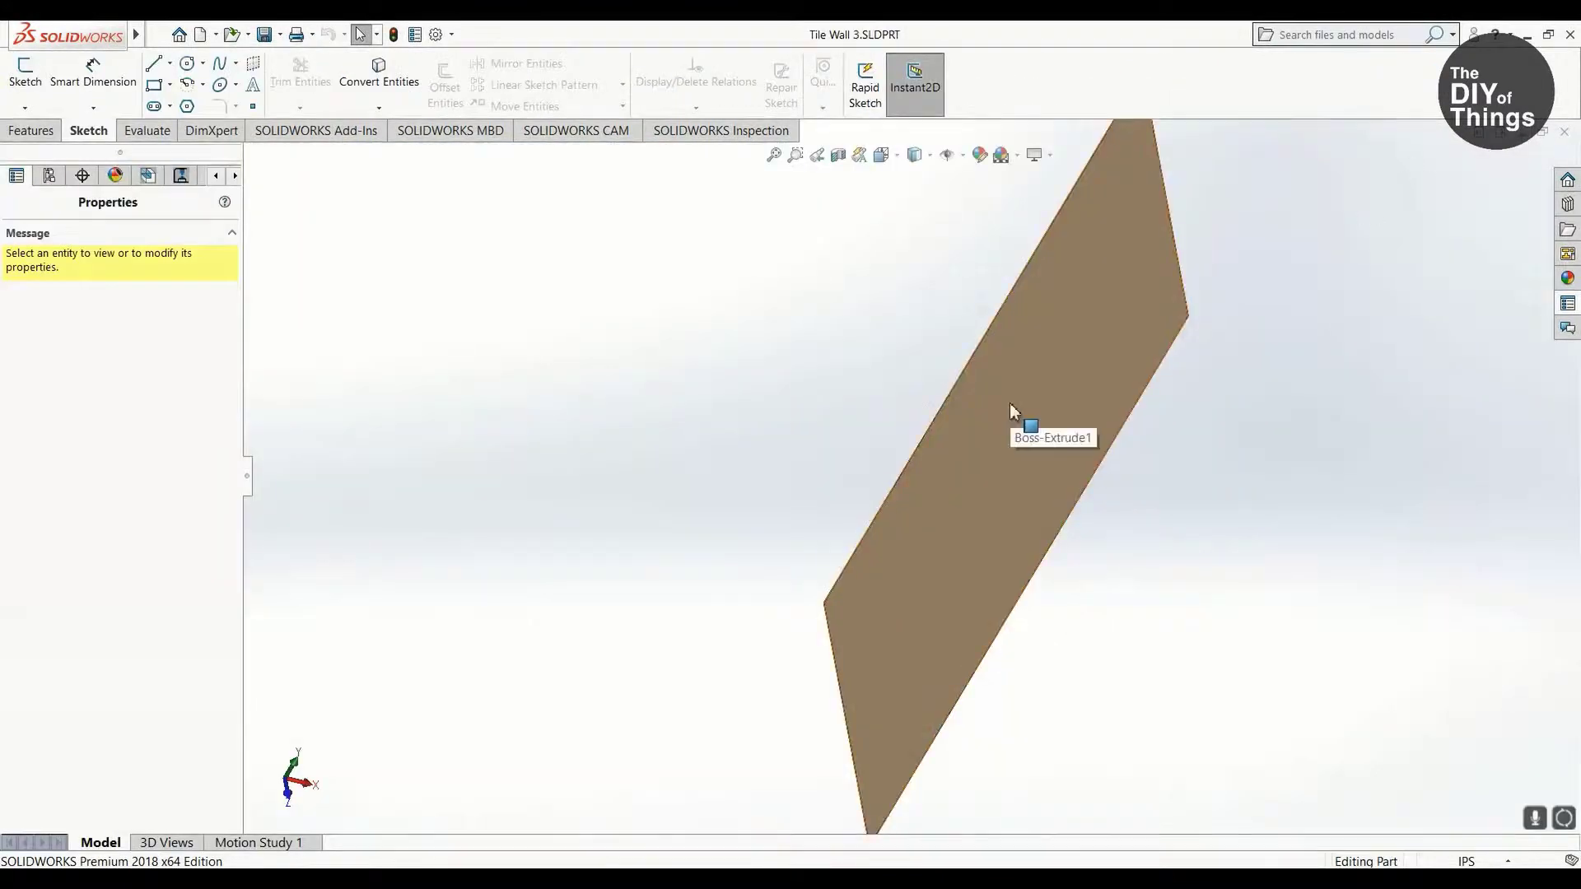
Step: Insert the Tile Wall 3 part into the bathroom assembly
double_click(1010, 403)
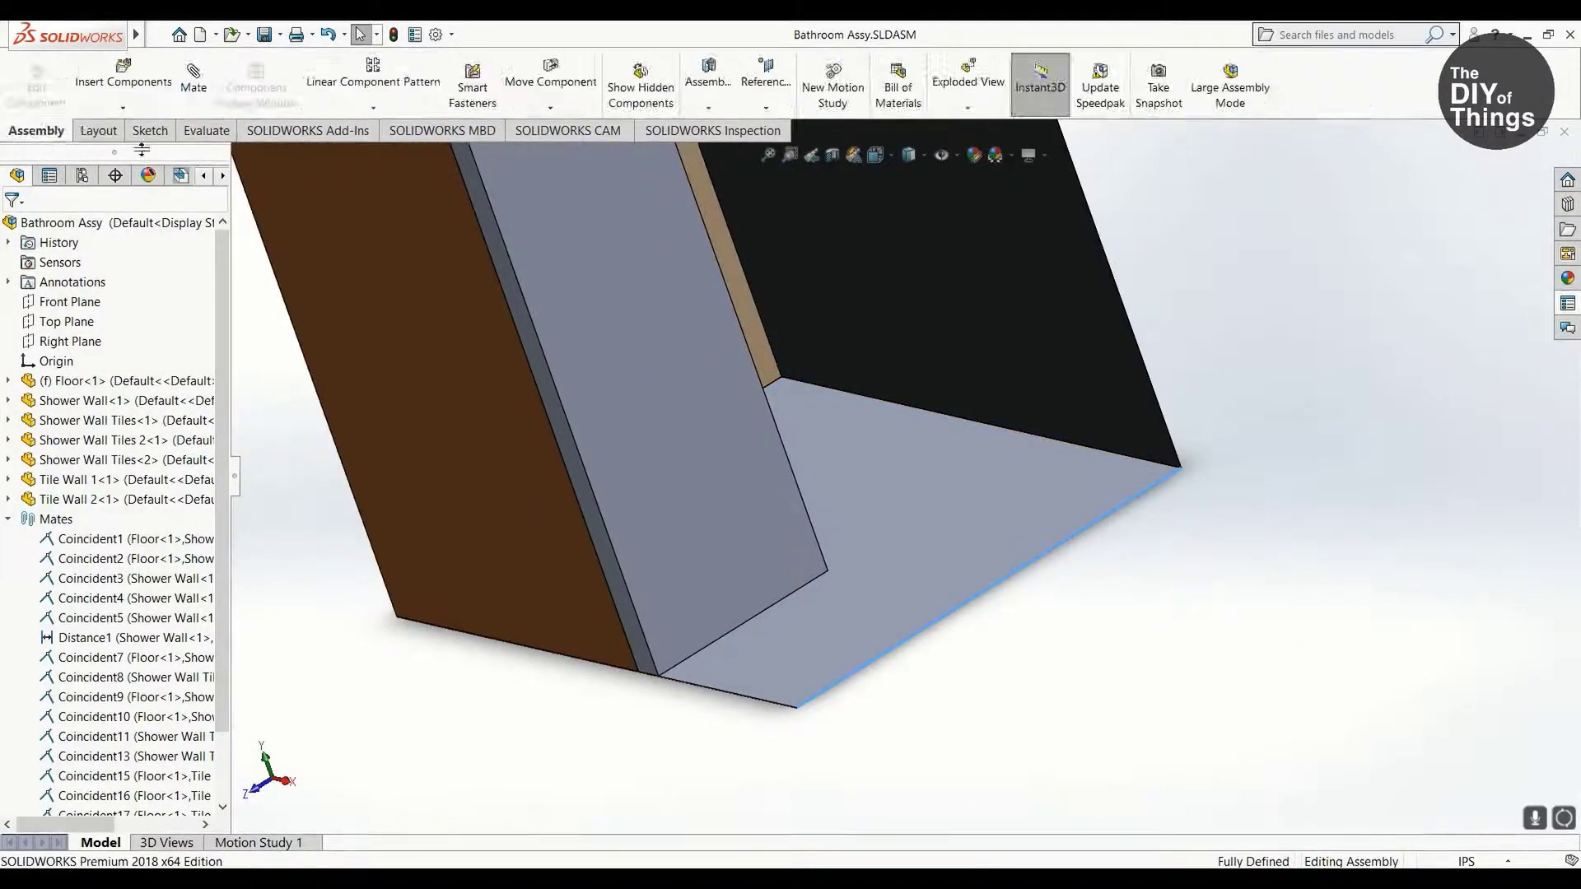
click(827, 413)
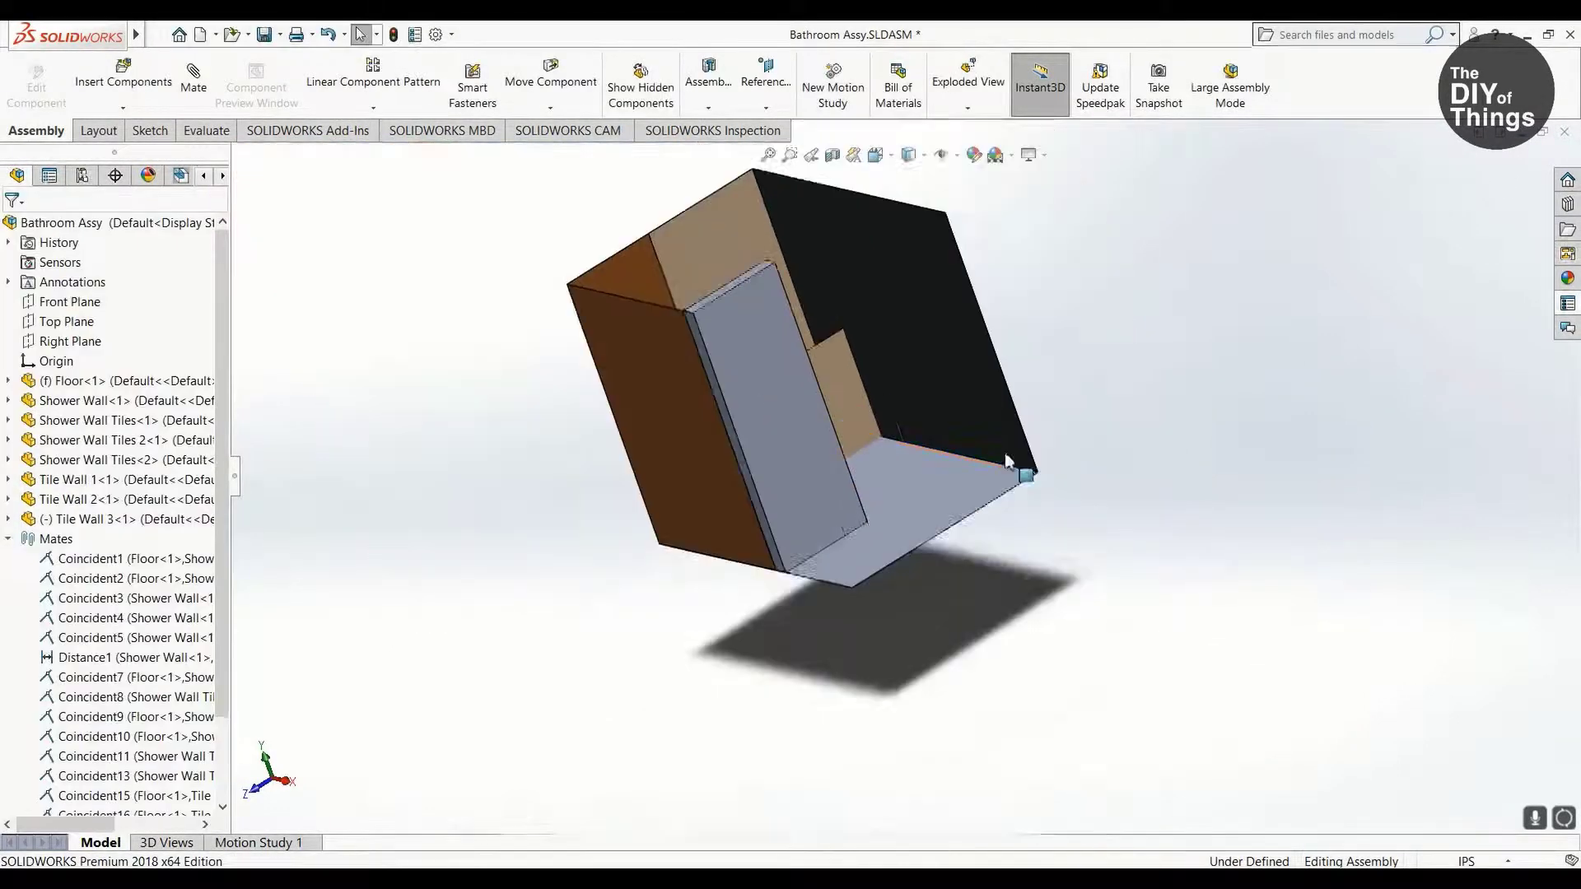
Step: Measure the floor edge and set the width dimension of the Tile Wall 3 part to 75 in
click(192, 131)
click(297, 82)
click(906, 527)
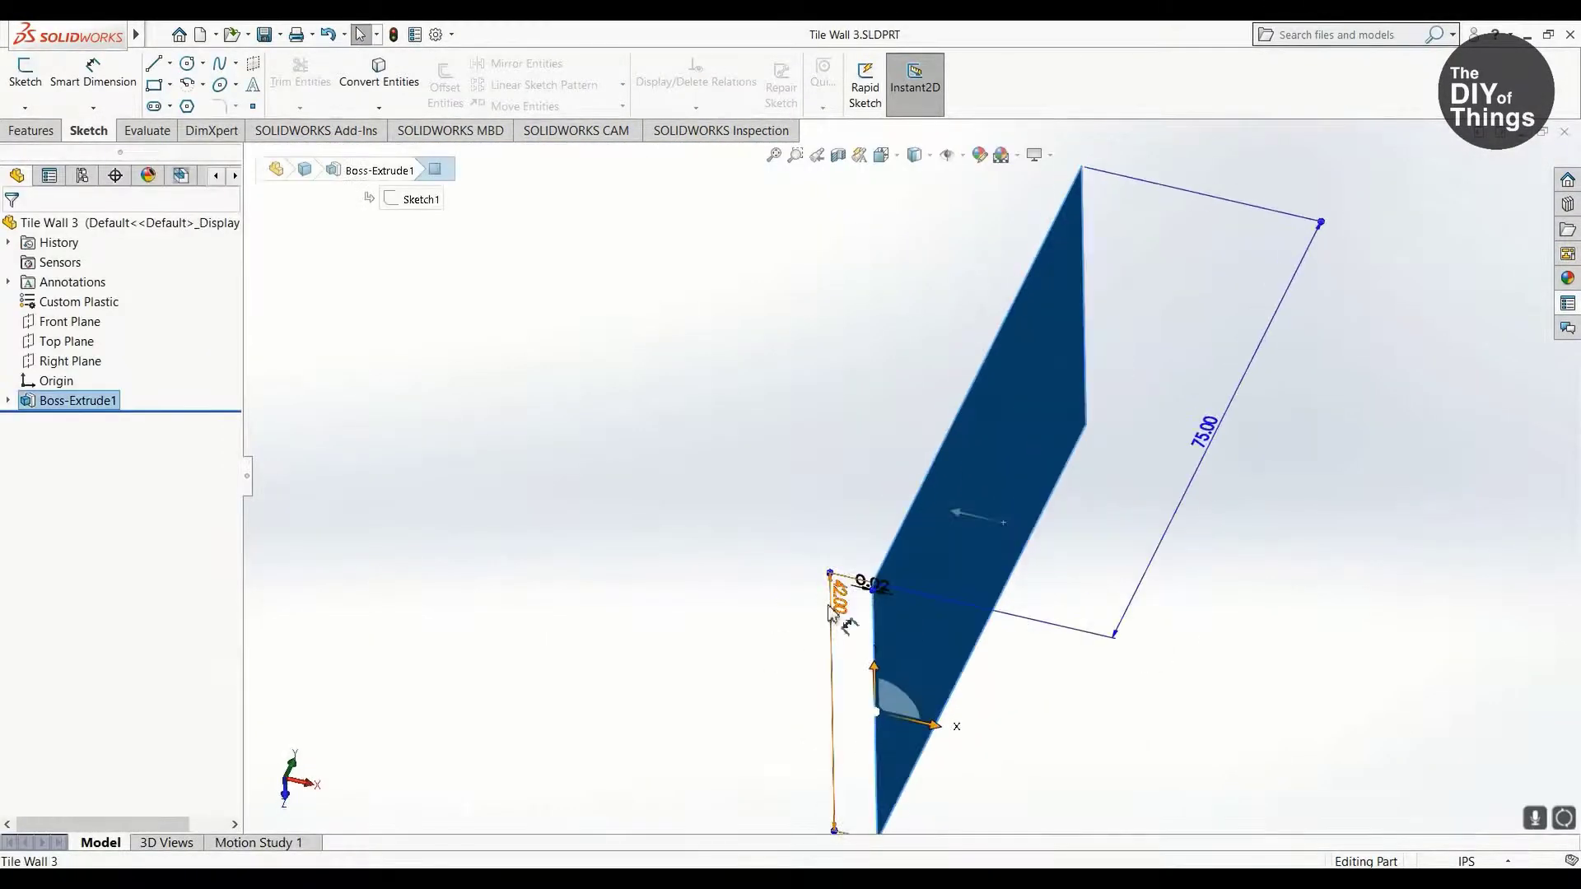
text(75)
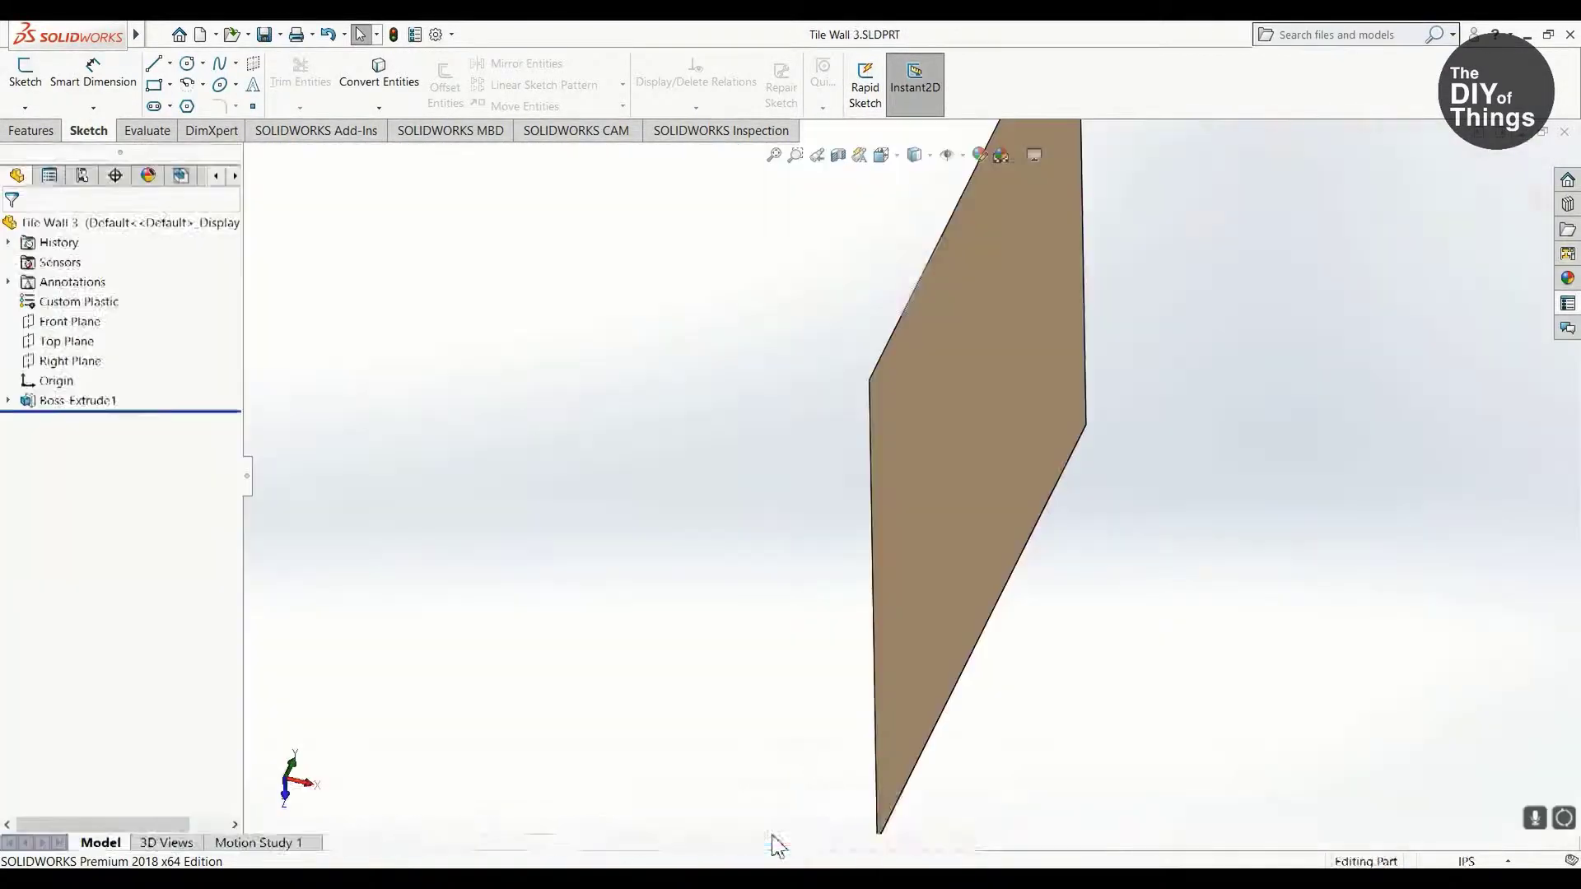
Step: Return to the bathroom assembly and rebuild it with the changed Tile Wall 3
middle_drag(773, 843, 1012, 311)
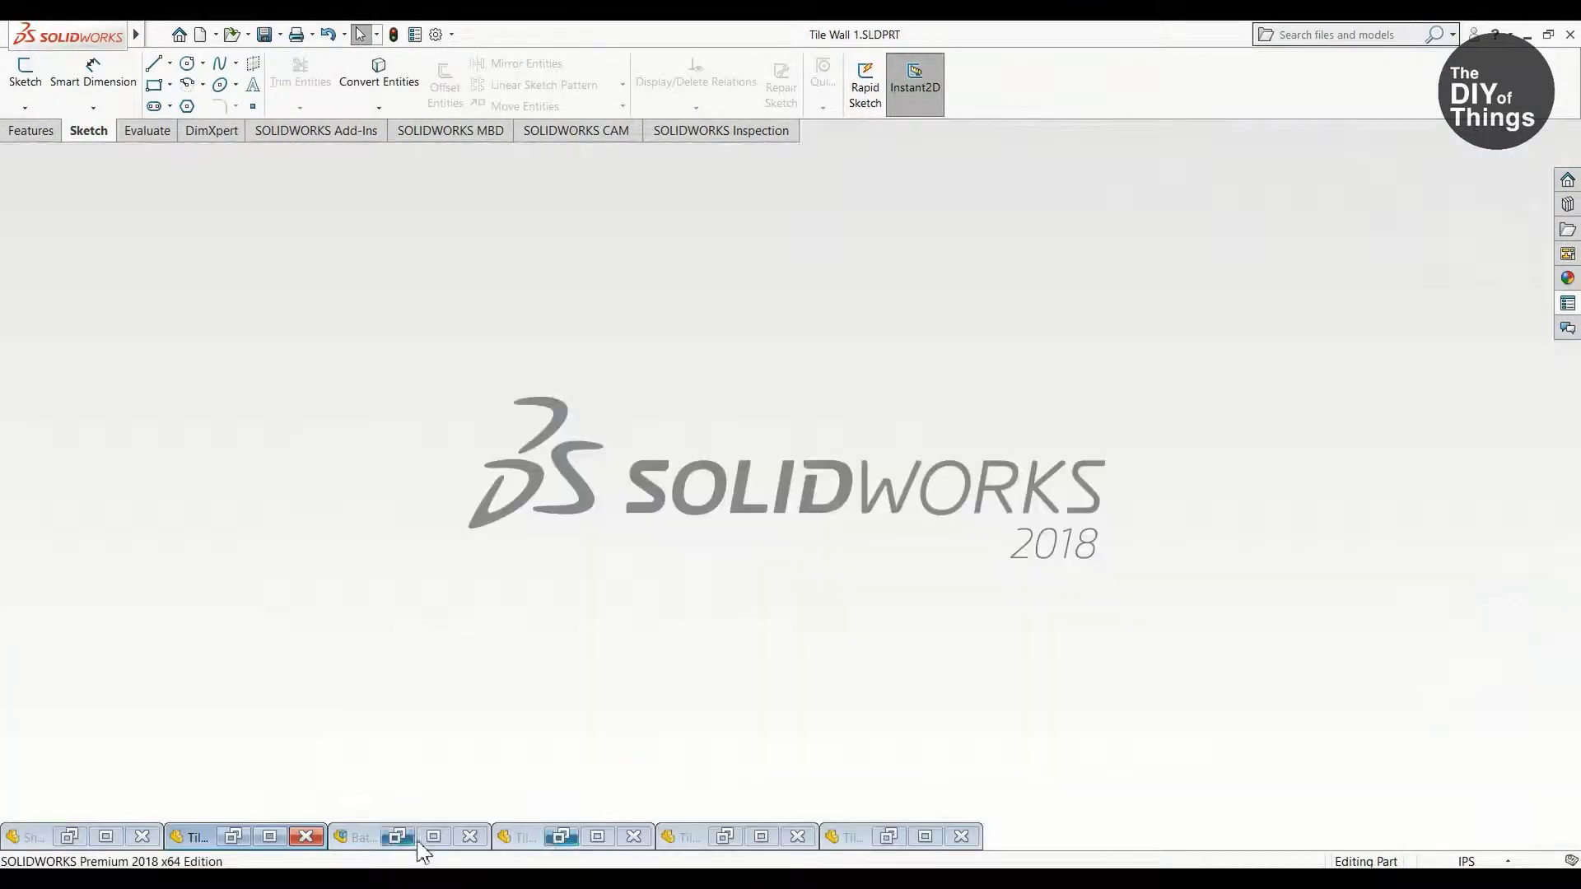
click(433, 838)
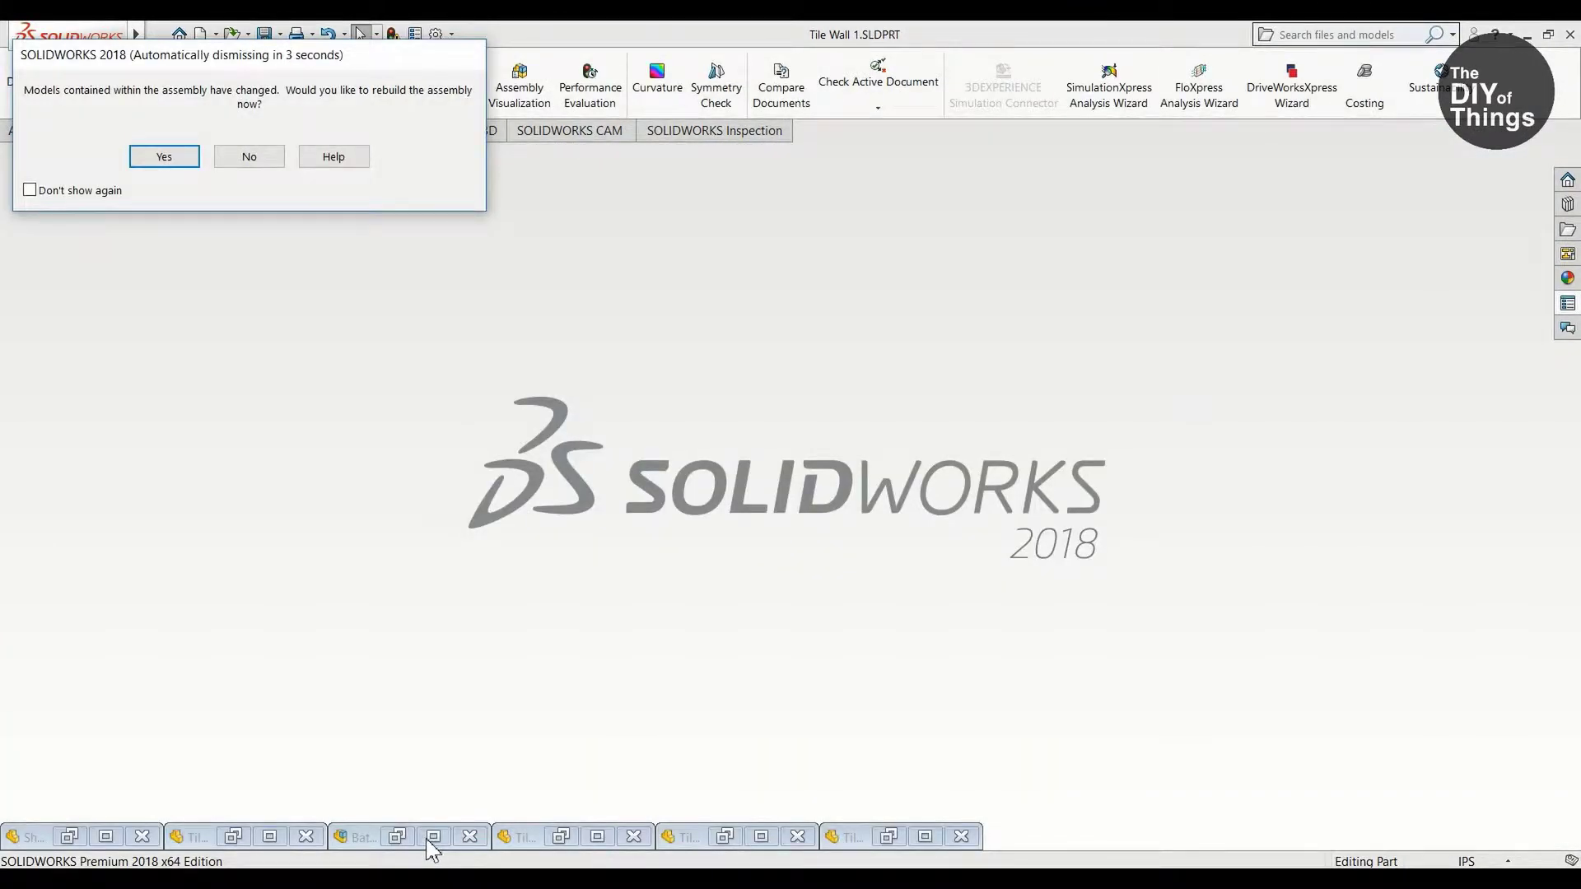
key(Return)
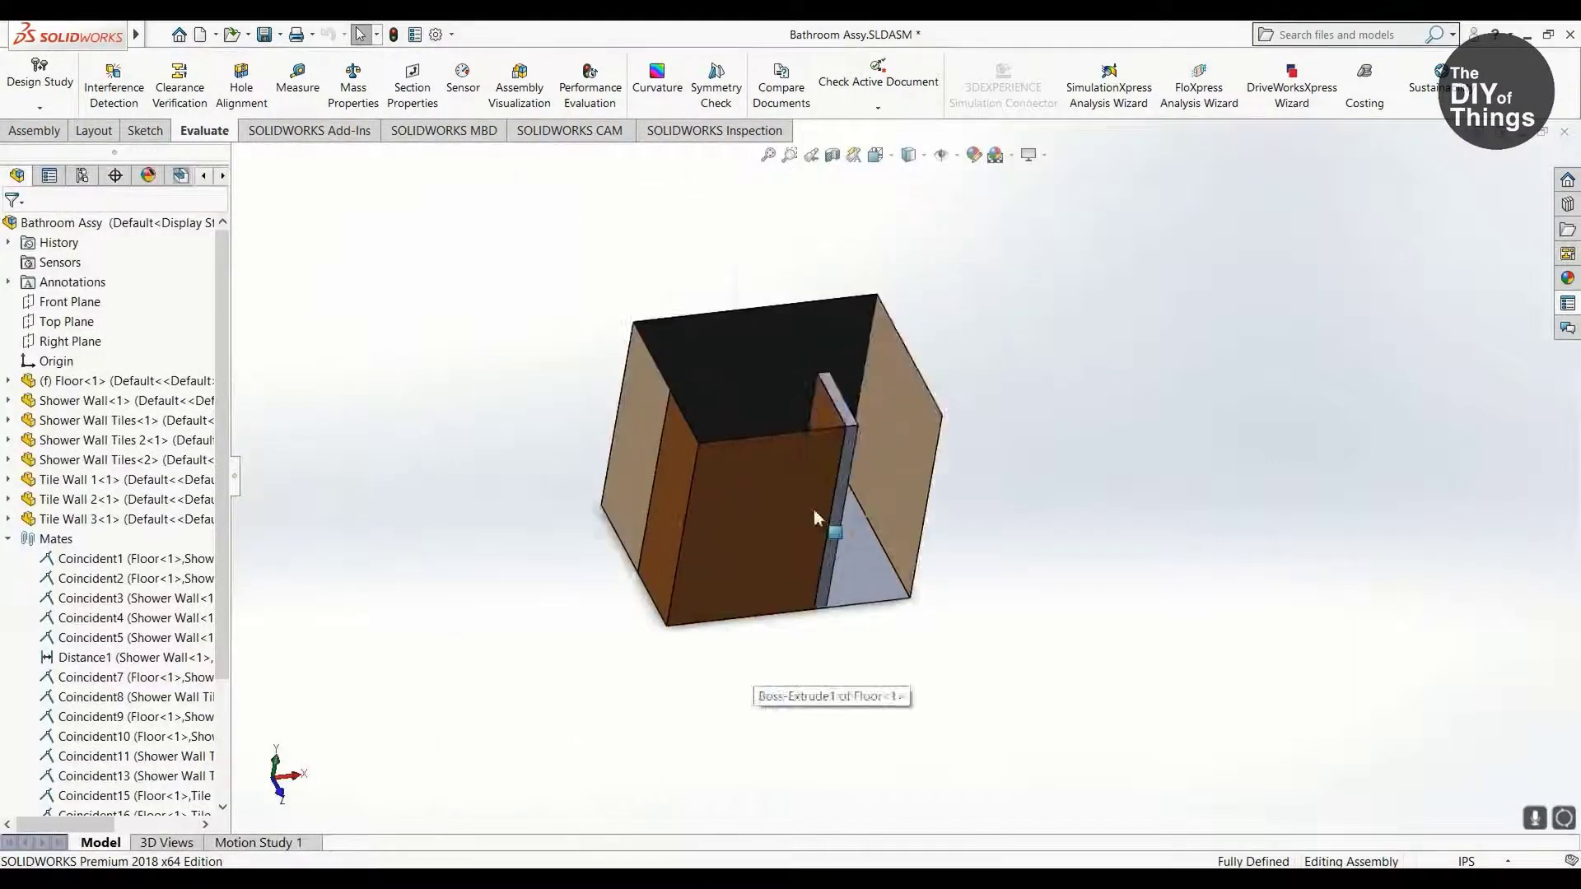
Step: Measure the remaining opening along the floor edge beside the shower wall
middle_drag(818, 519, 629, 614)
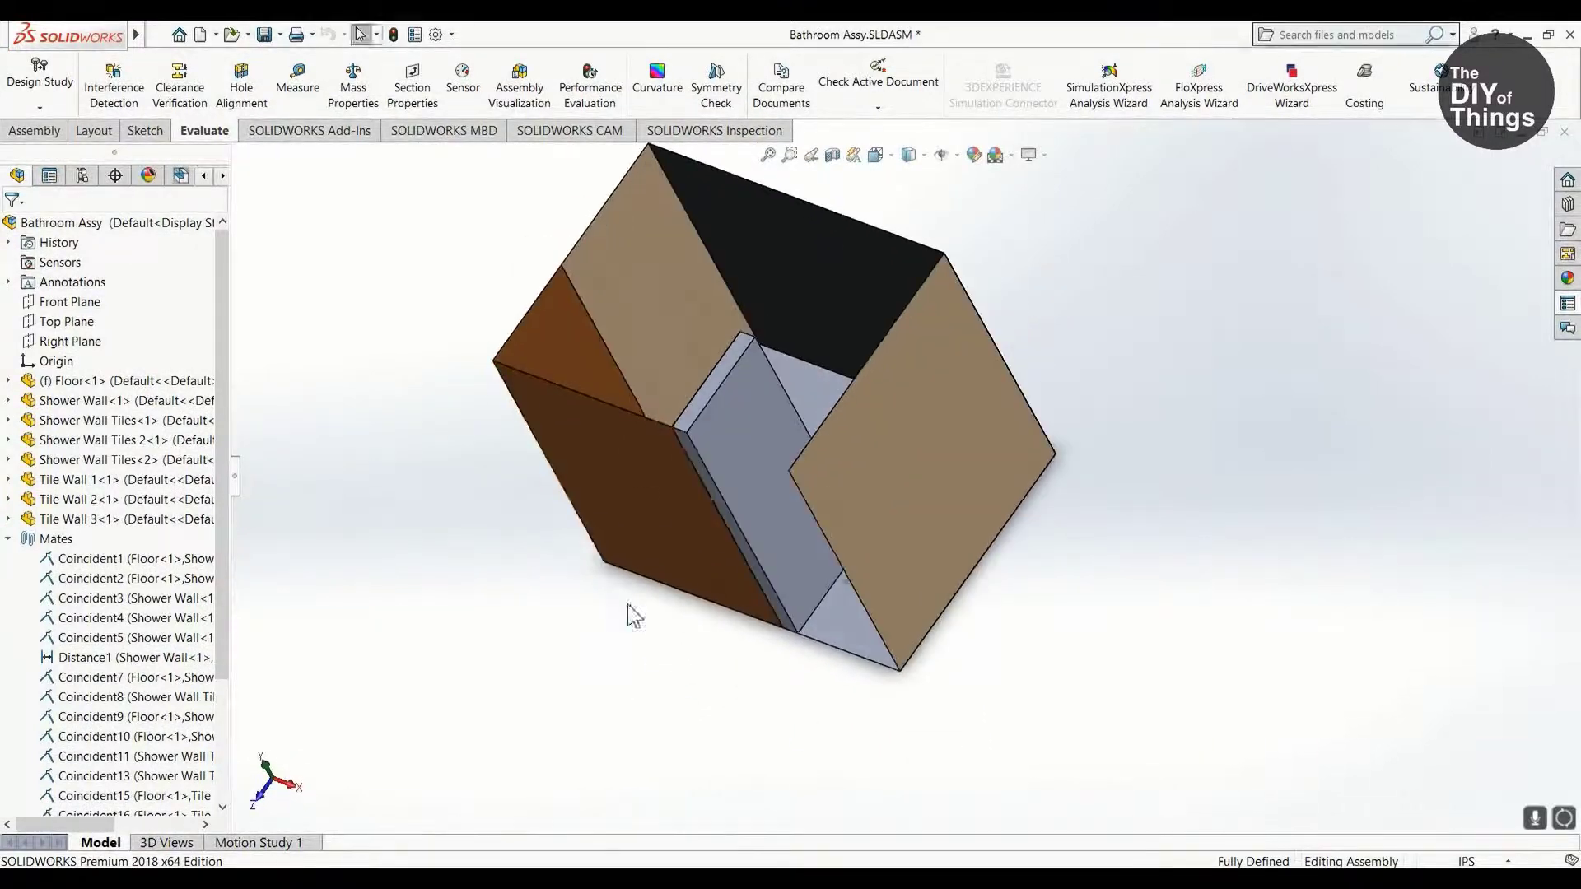
key(m)
scroll(1338, 696, up, 10)
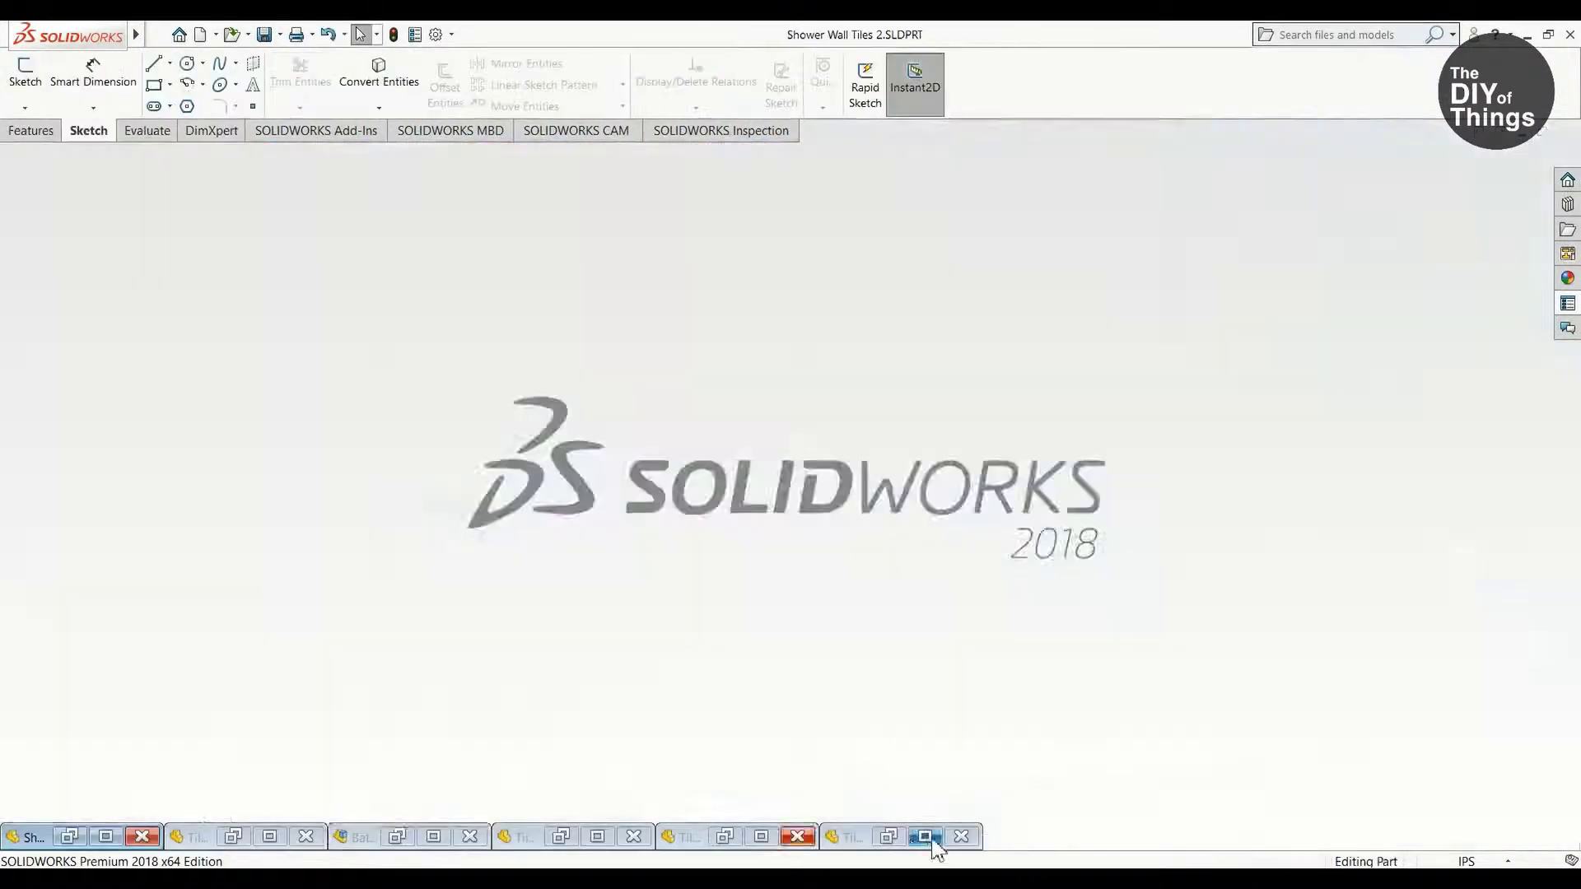
Step: Open the Tile Wall 4 part, set its width dimension to 34.48 in and rebuild it
click(925, 836)
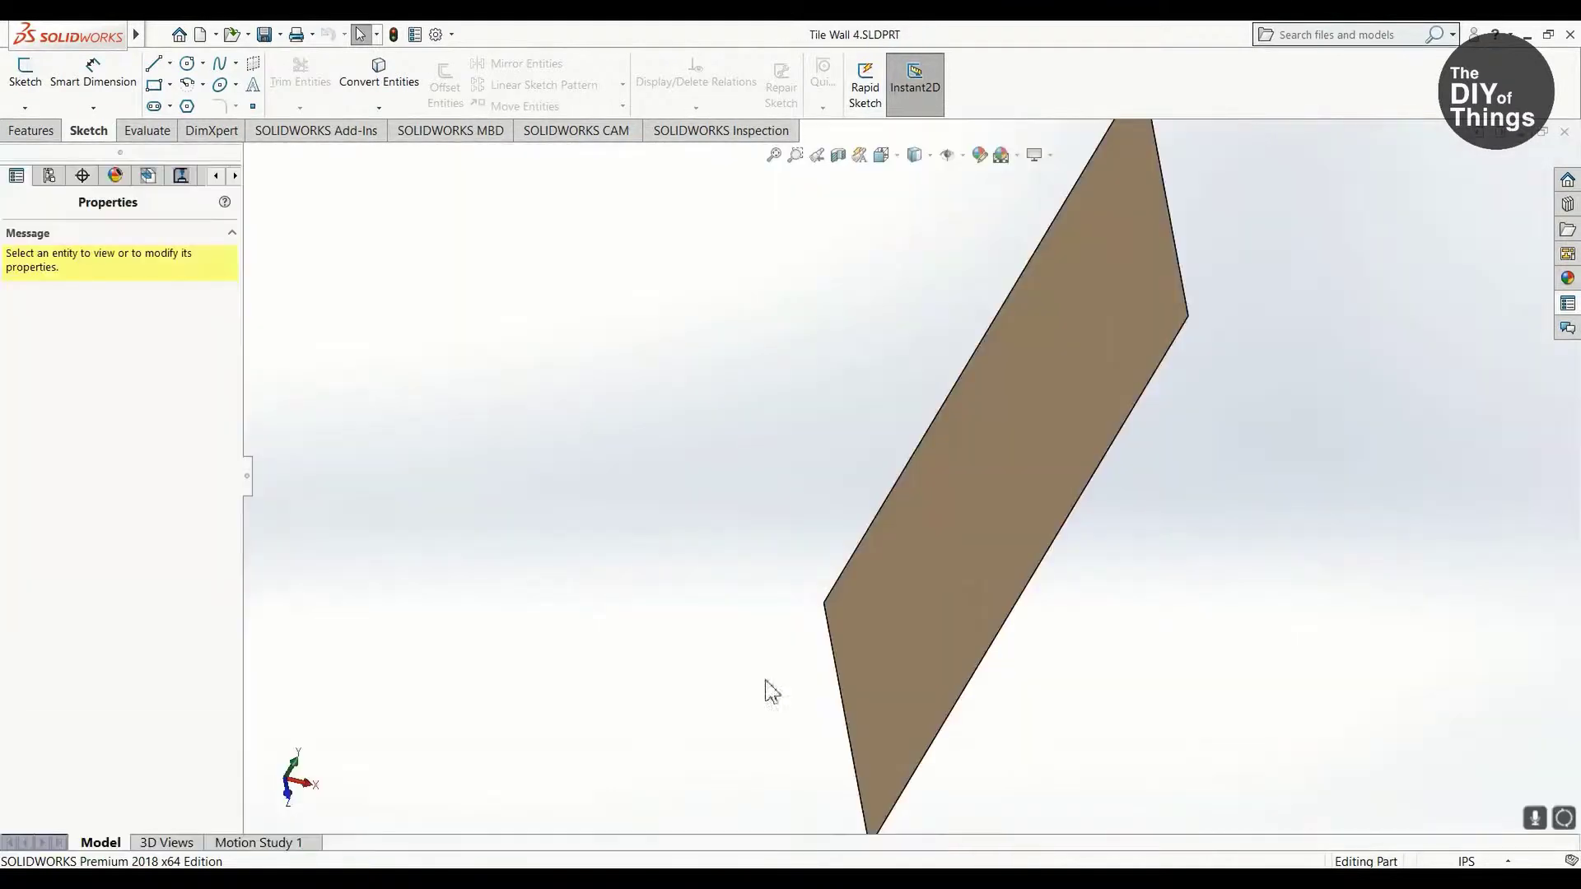
double_click(783, 594)
text(34)
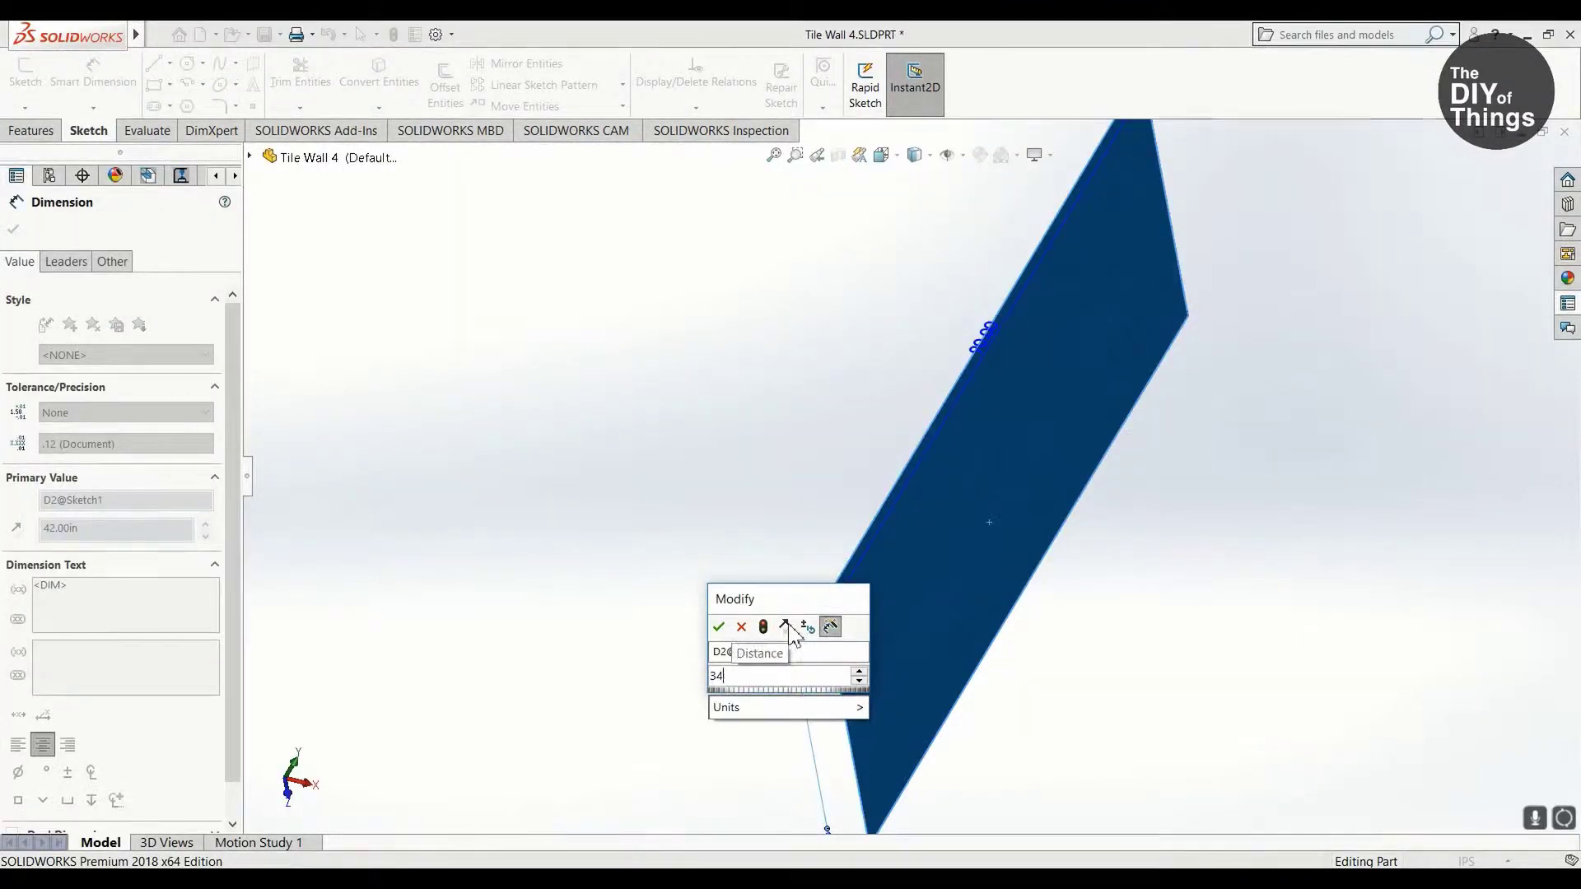
text(048.48)
key(Return)
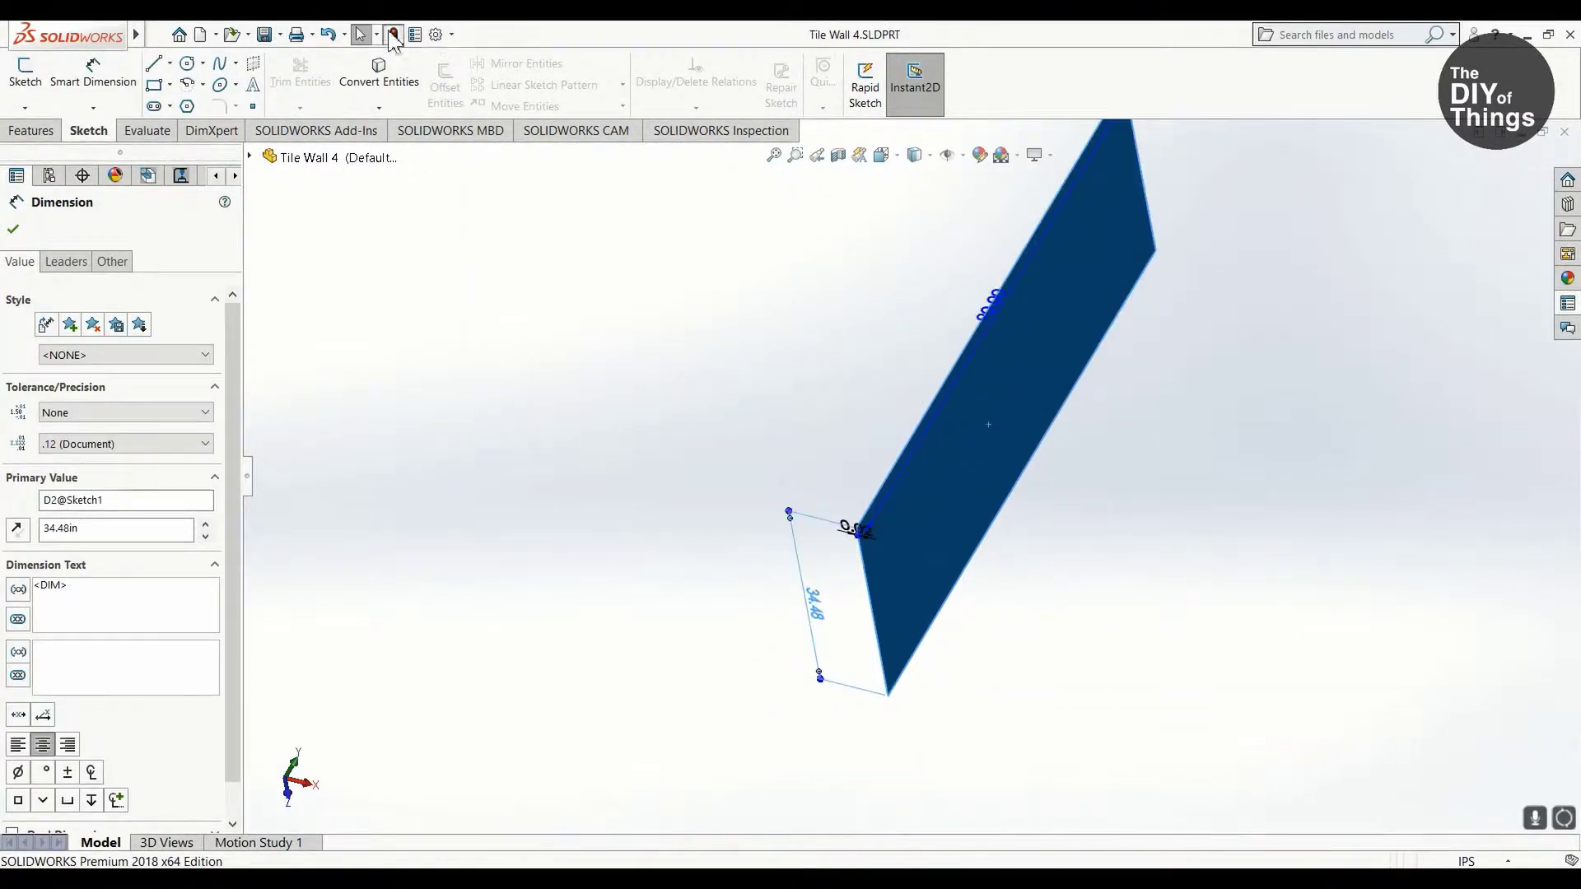
click(394, 35)
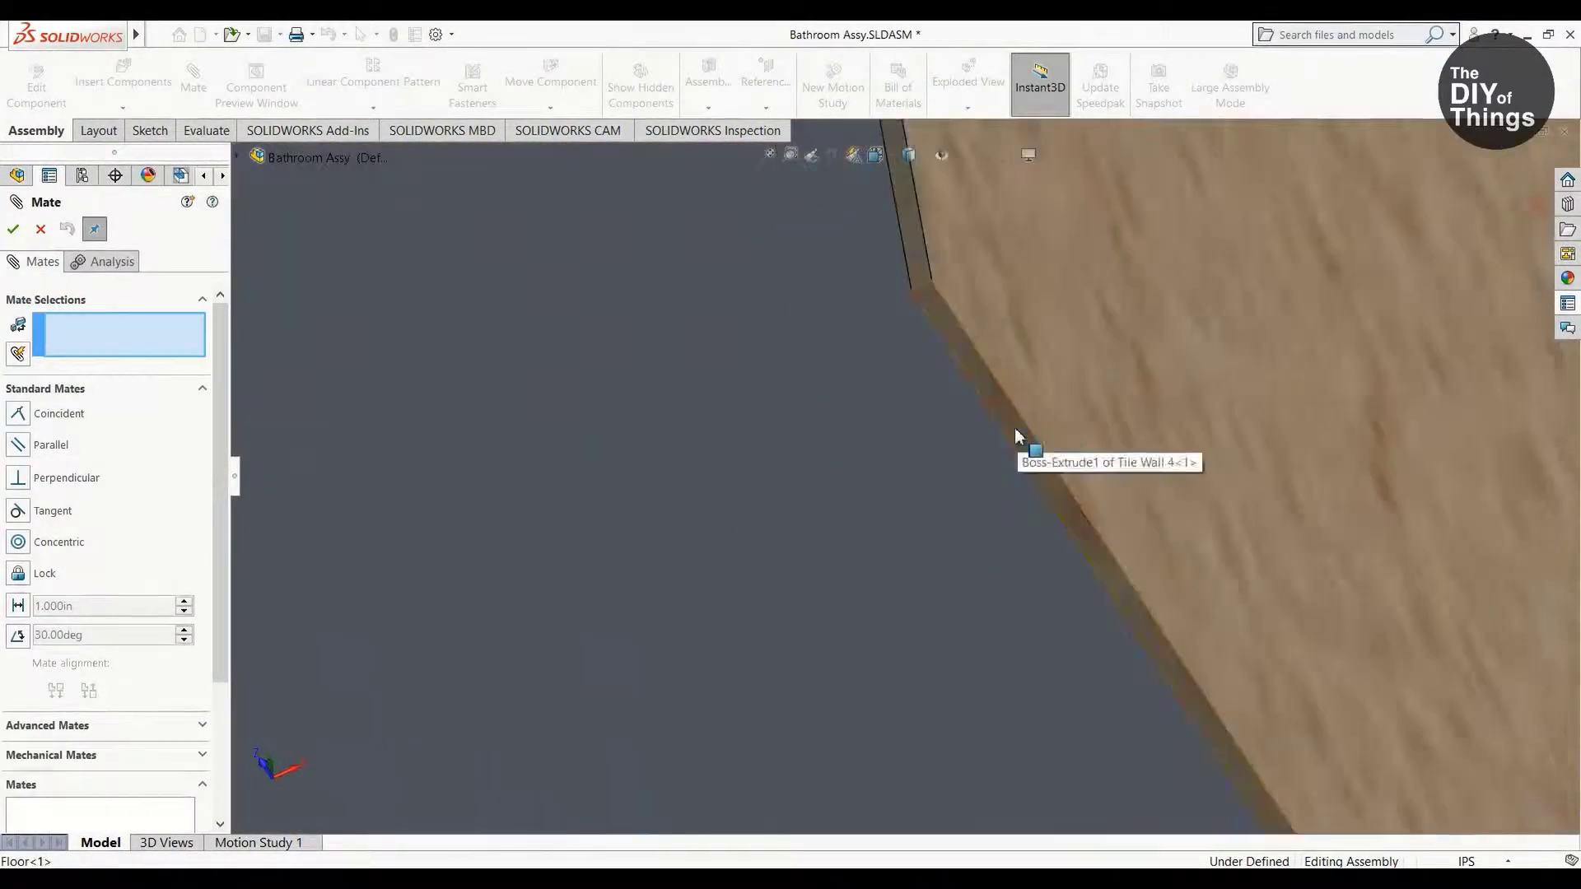
Step: Add a coincident mate between the thin lower edge face of Tile Wall 4 and the top face of the floor
click(1068, 700)
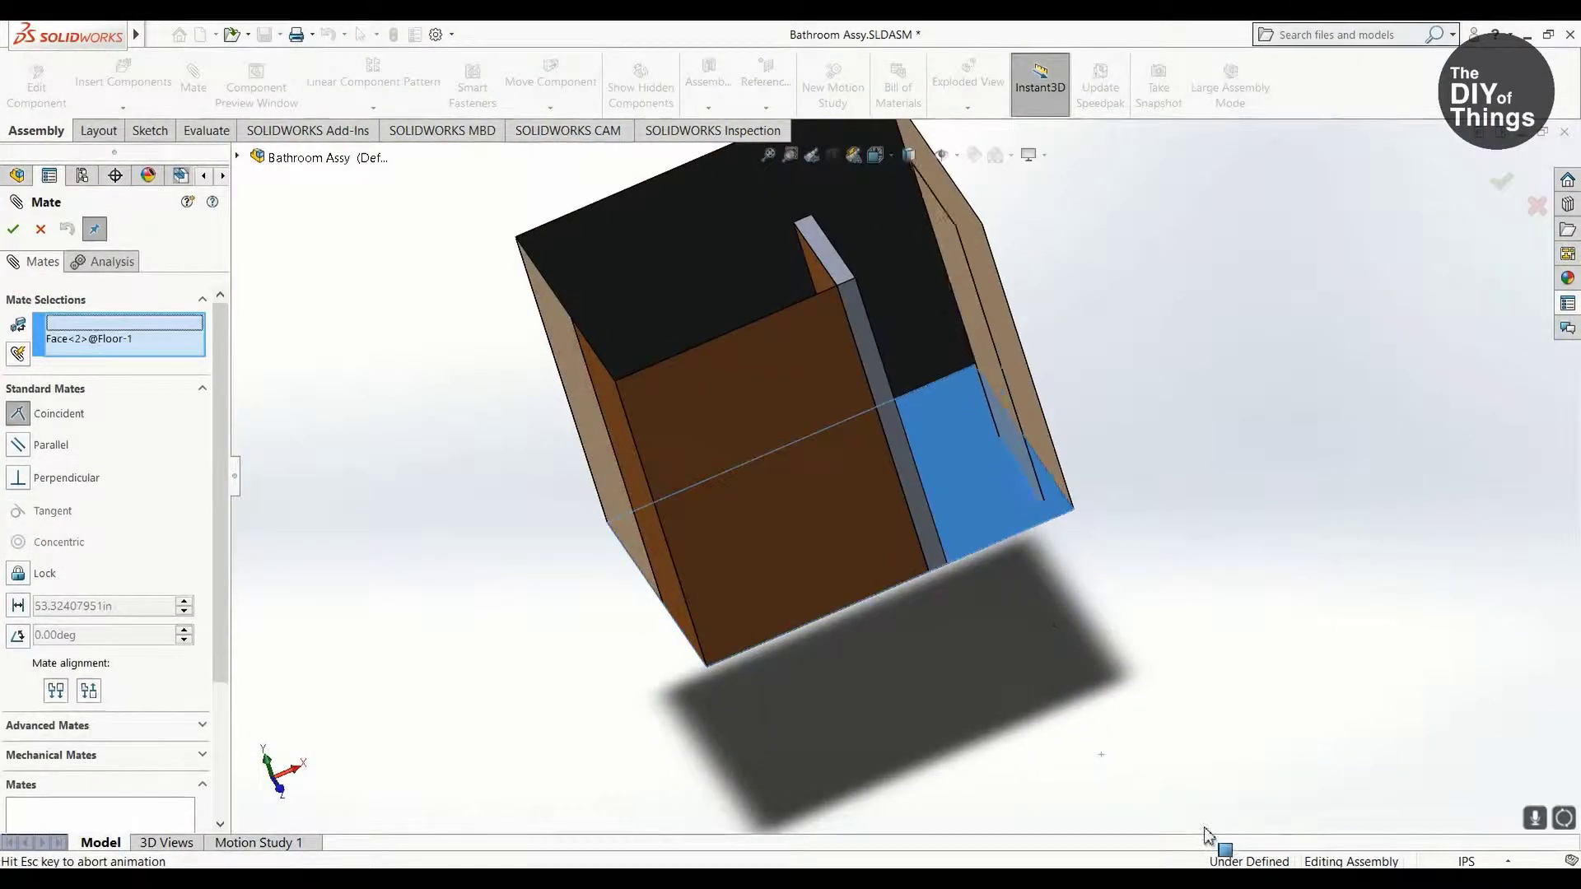
key(Return)
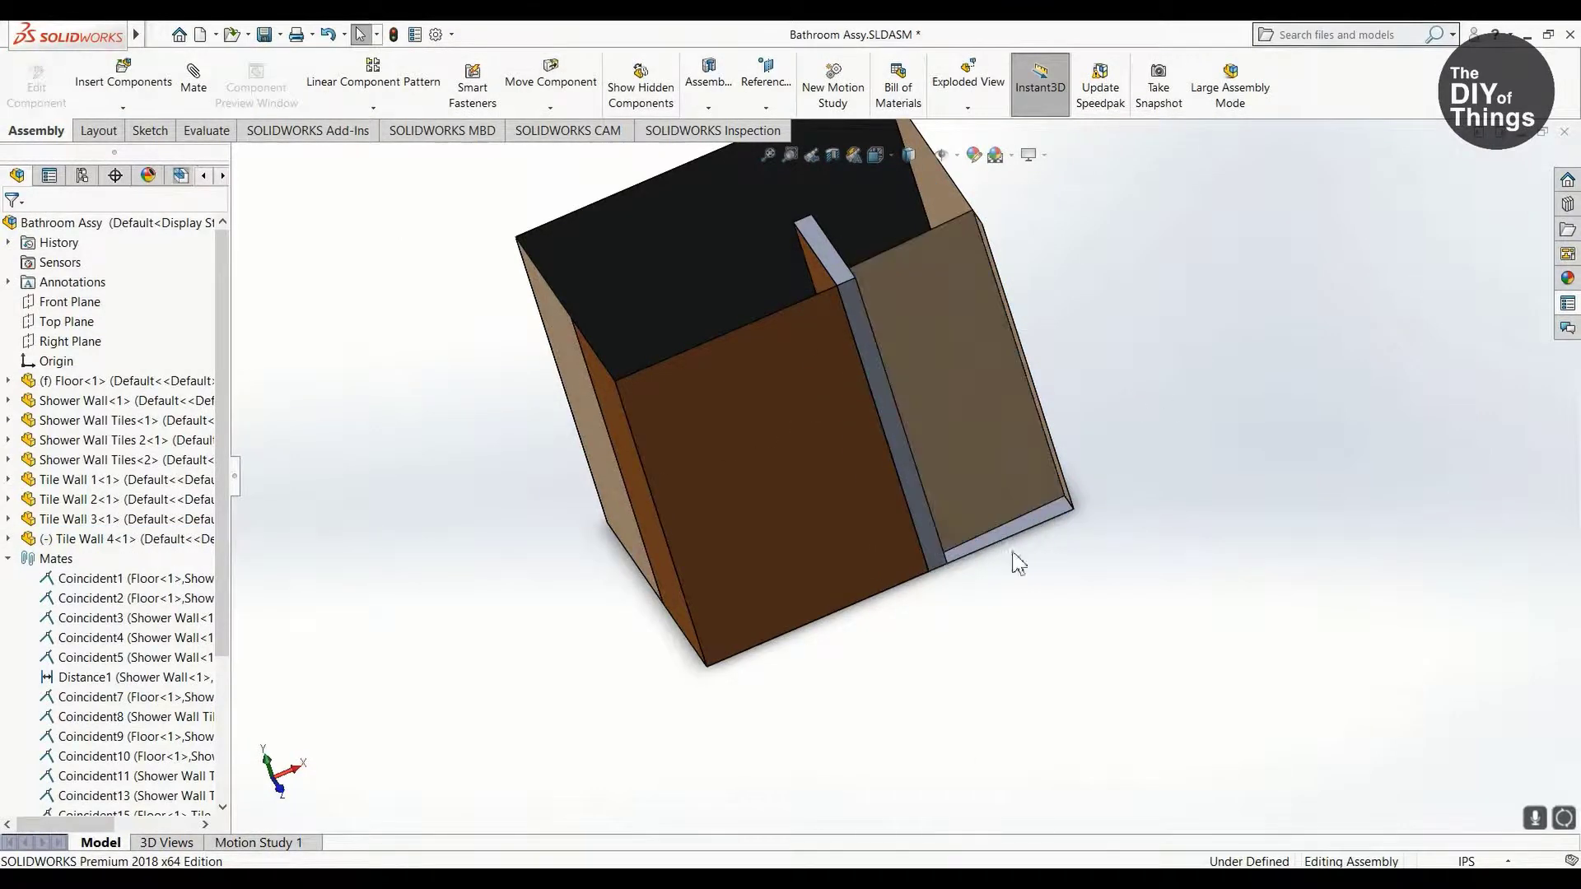
Step: Try to mate Tile Wall 4 with the floor's thin edge face
scroll(1019, 564, up, 5)
click(193, 79)
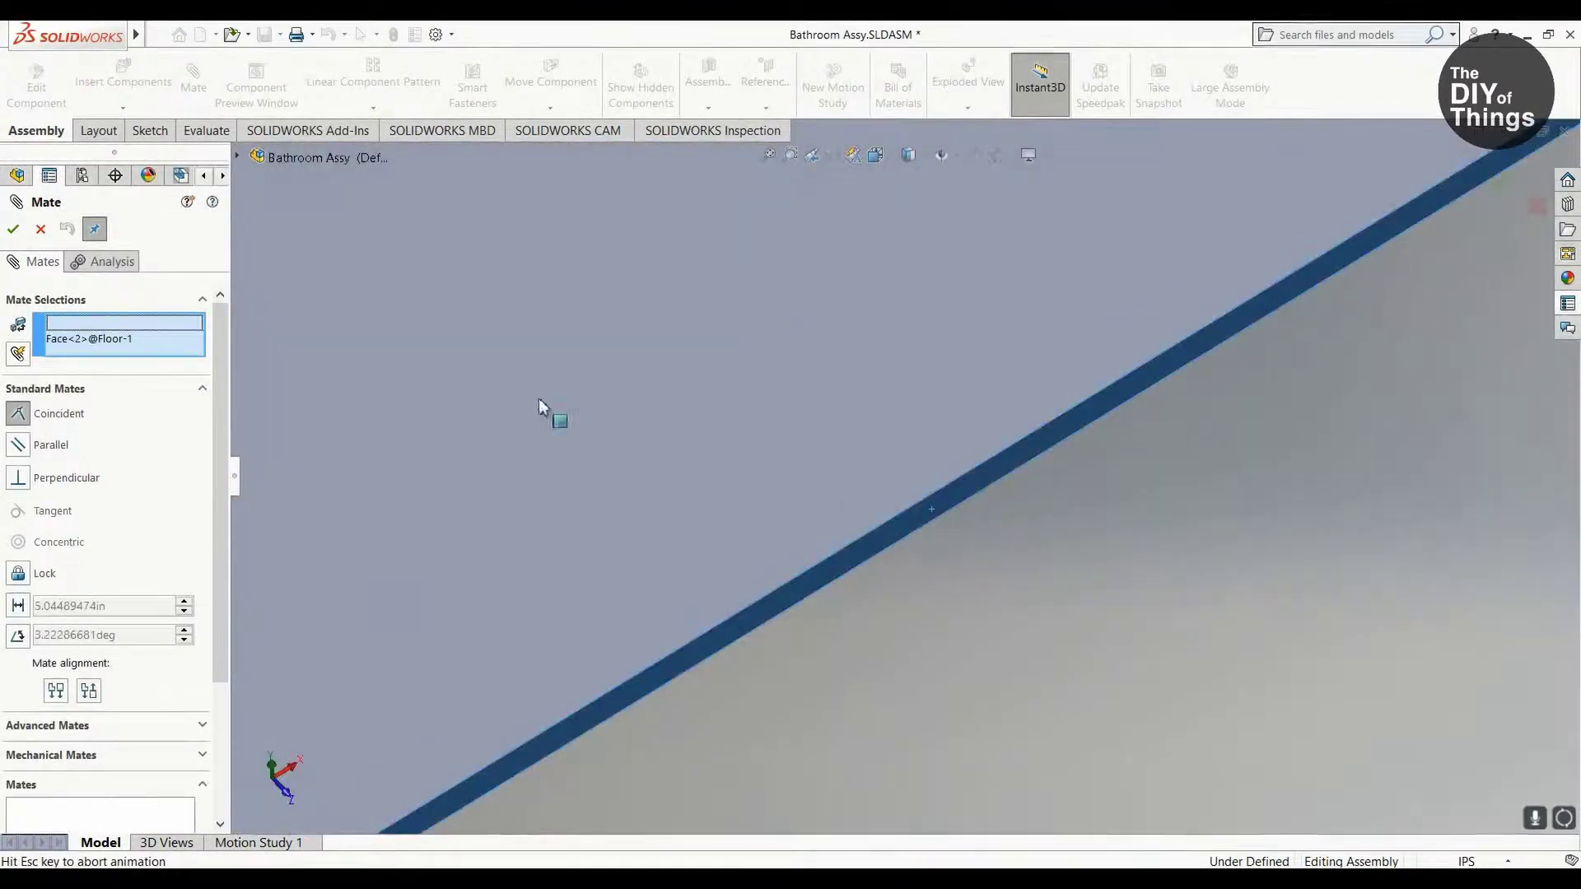
key(Escape)
middle_drag(540, 406, 438, 270)
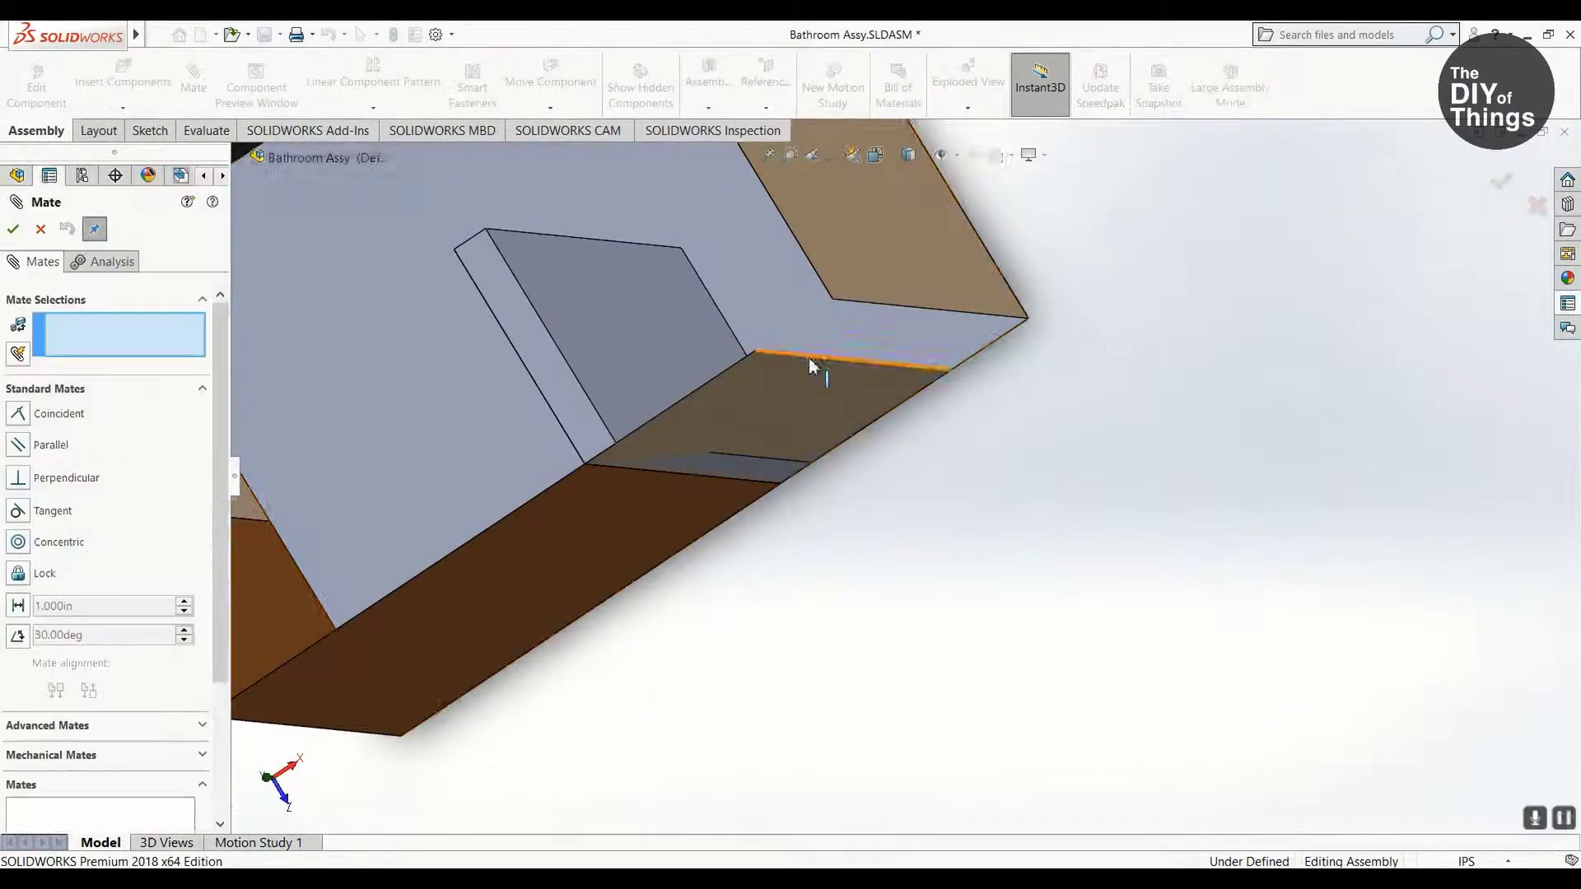
Step: Complete the mates that position Tile Wall 4 on the floor's open edge beside the shower wall
middle_drag(809, 357, 1335, 383)
click(979, 560)
click(14, 234)
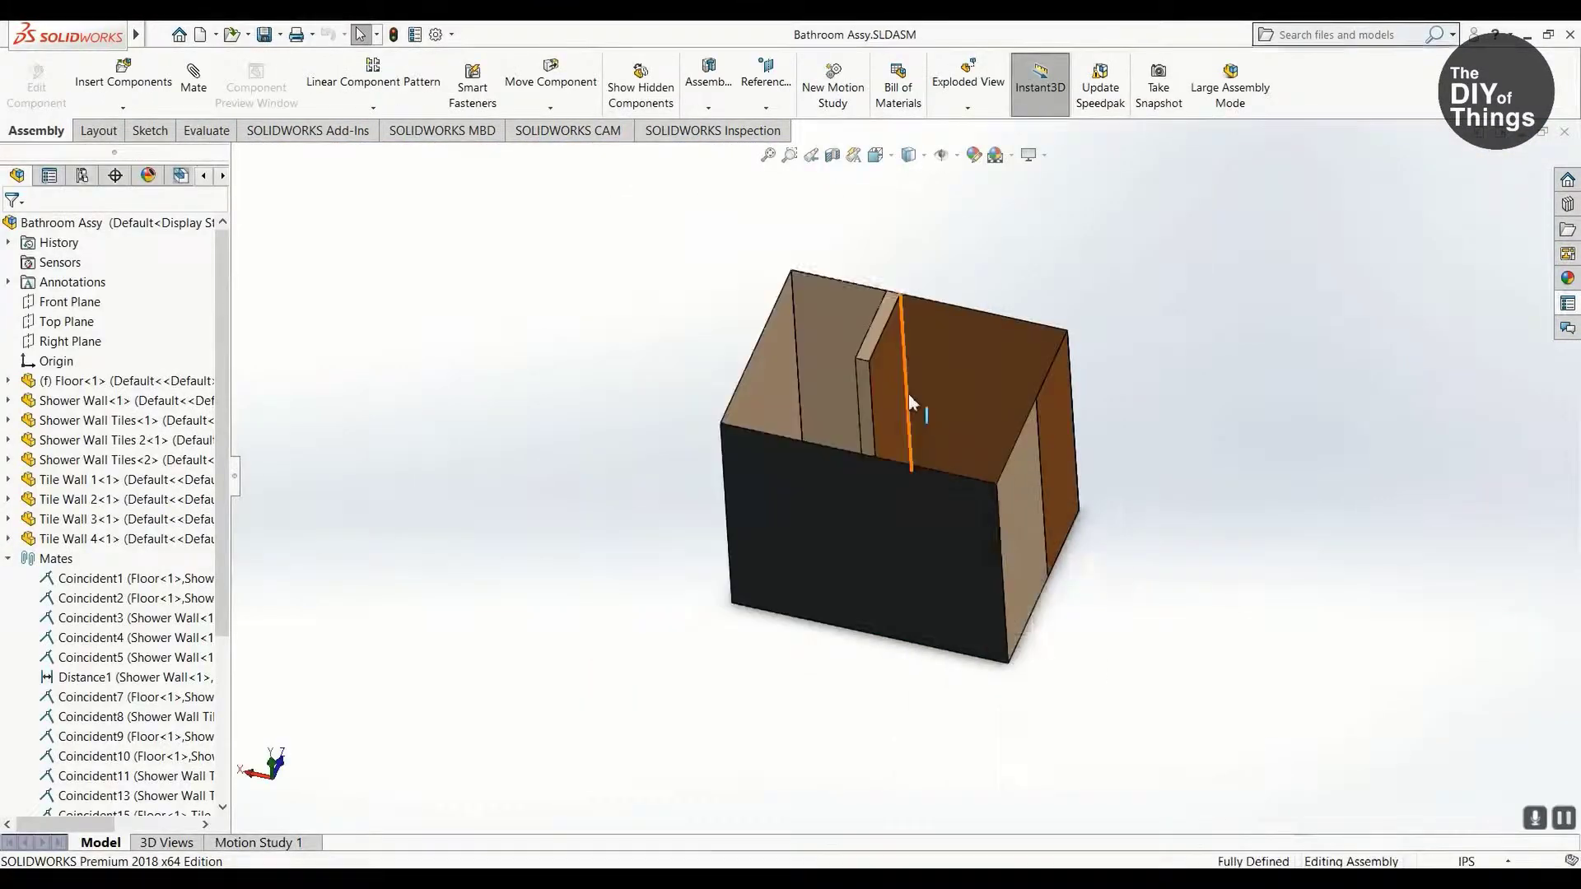
middle_drag(737, 721, 688, 641)
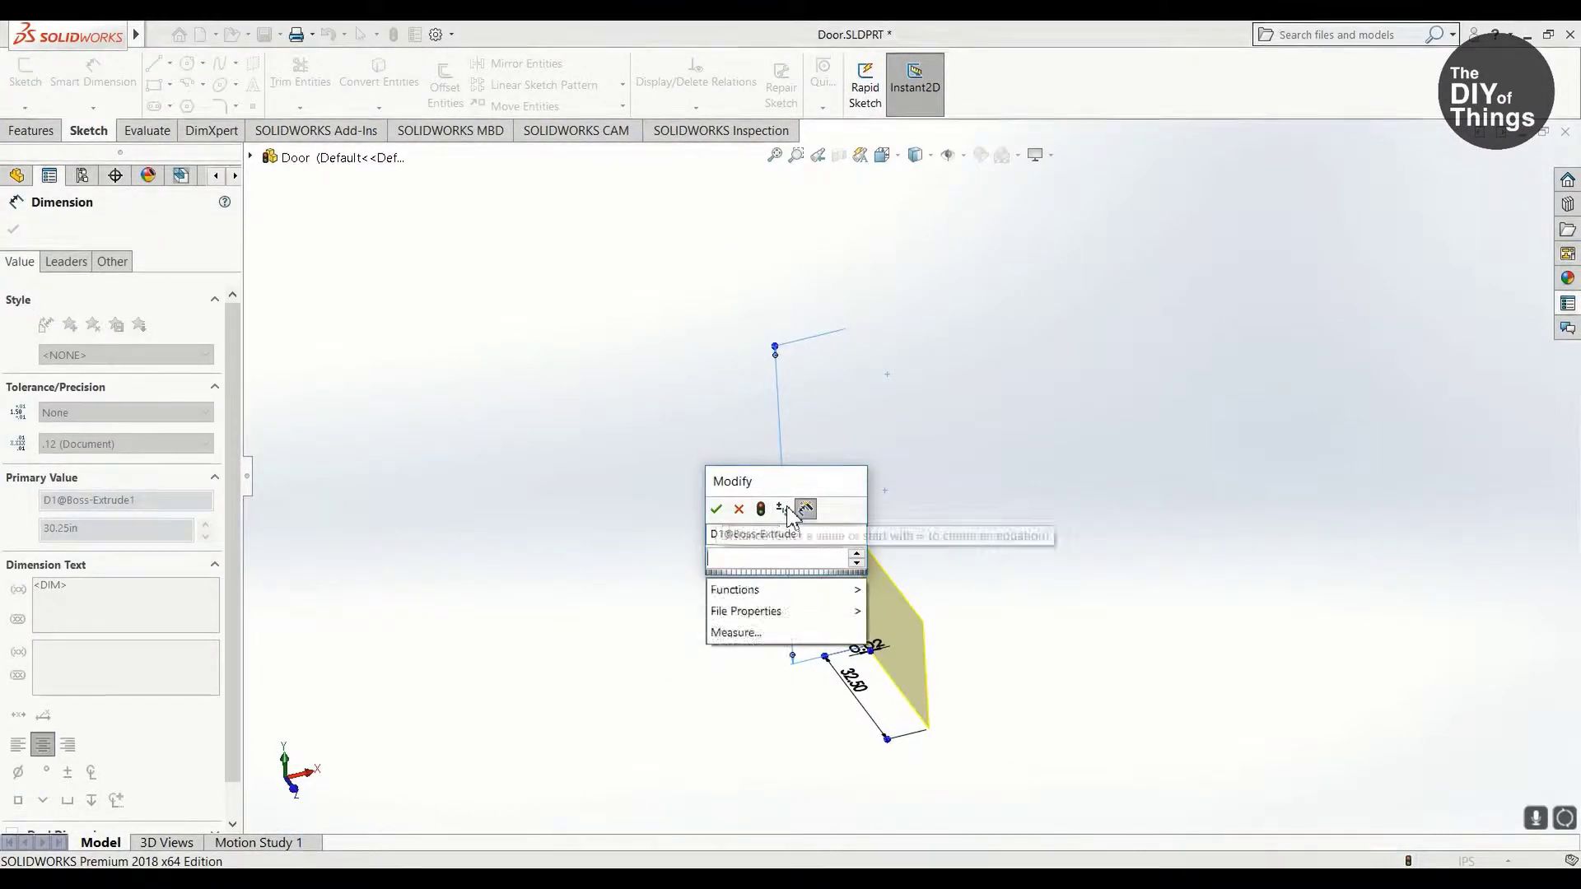
Step: Accept the extrusion height dimension of the Door part and apply the ABS plastic material to it
key(Return)
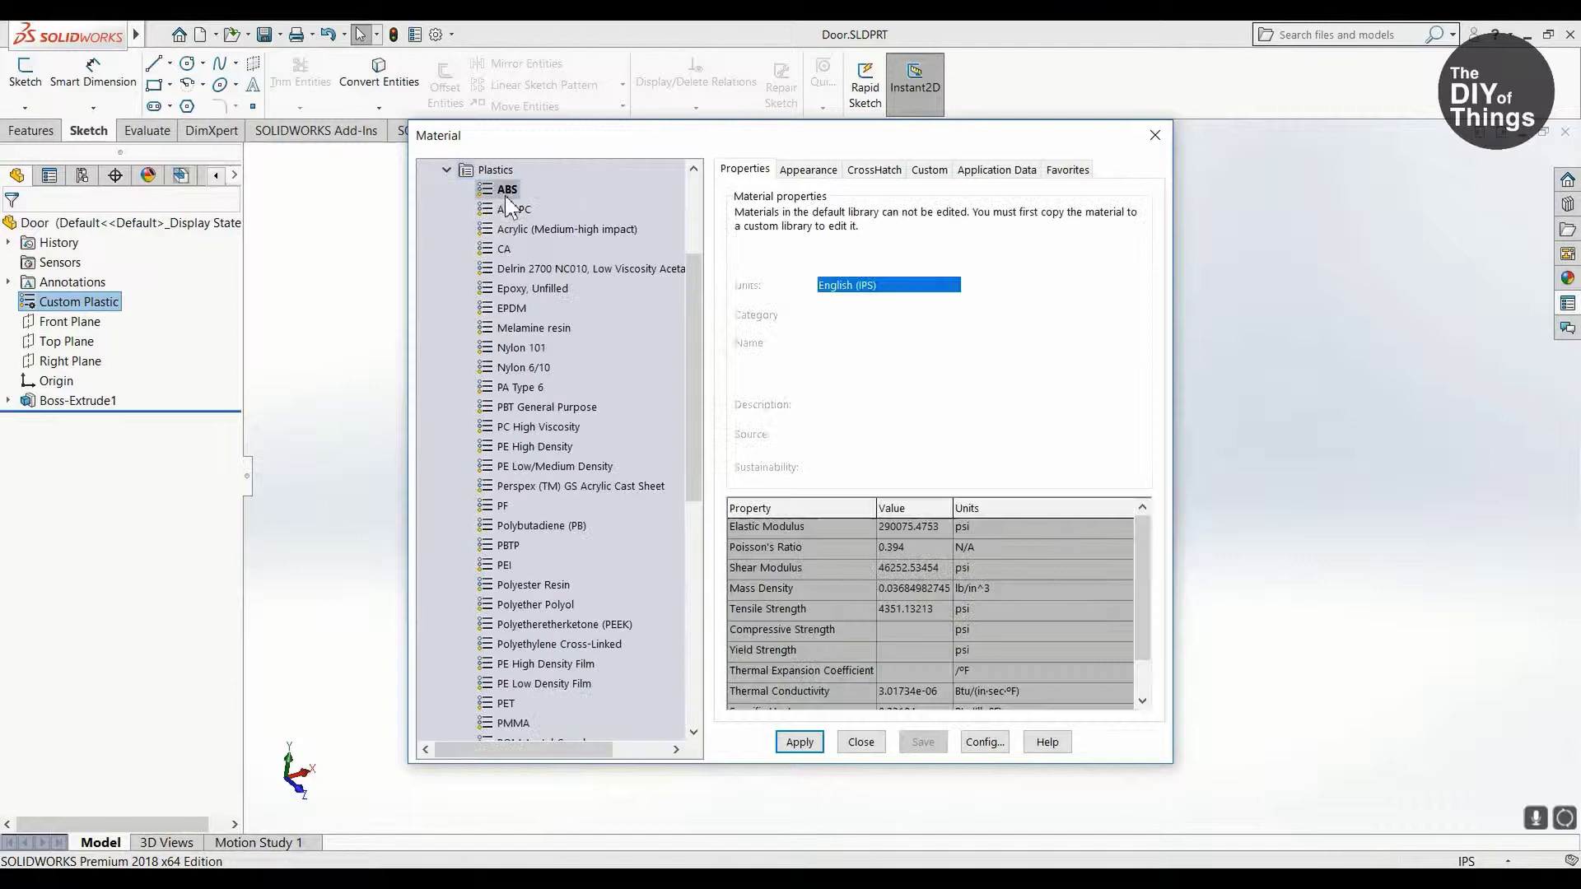
double_click(505, 191)
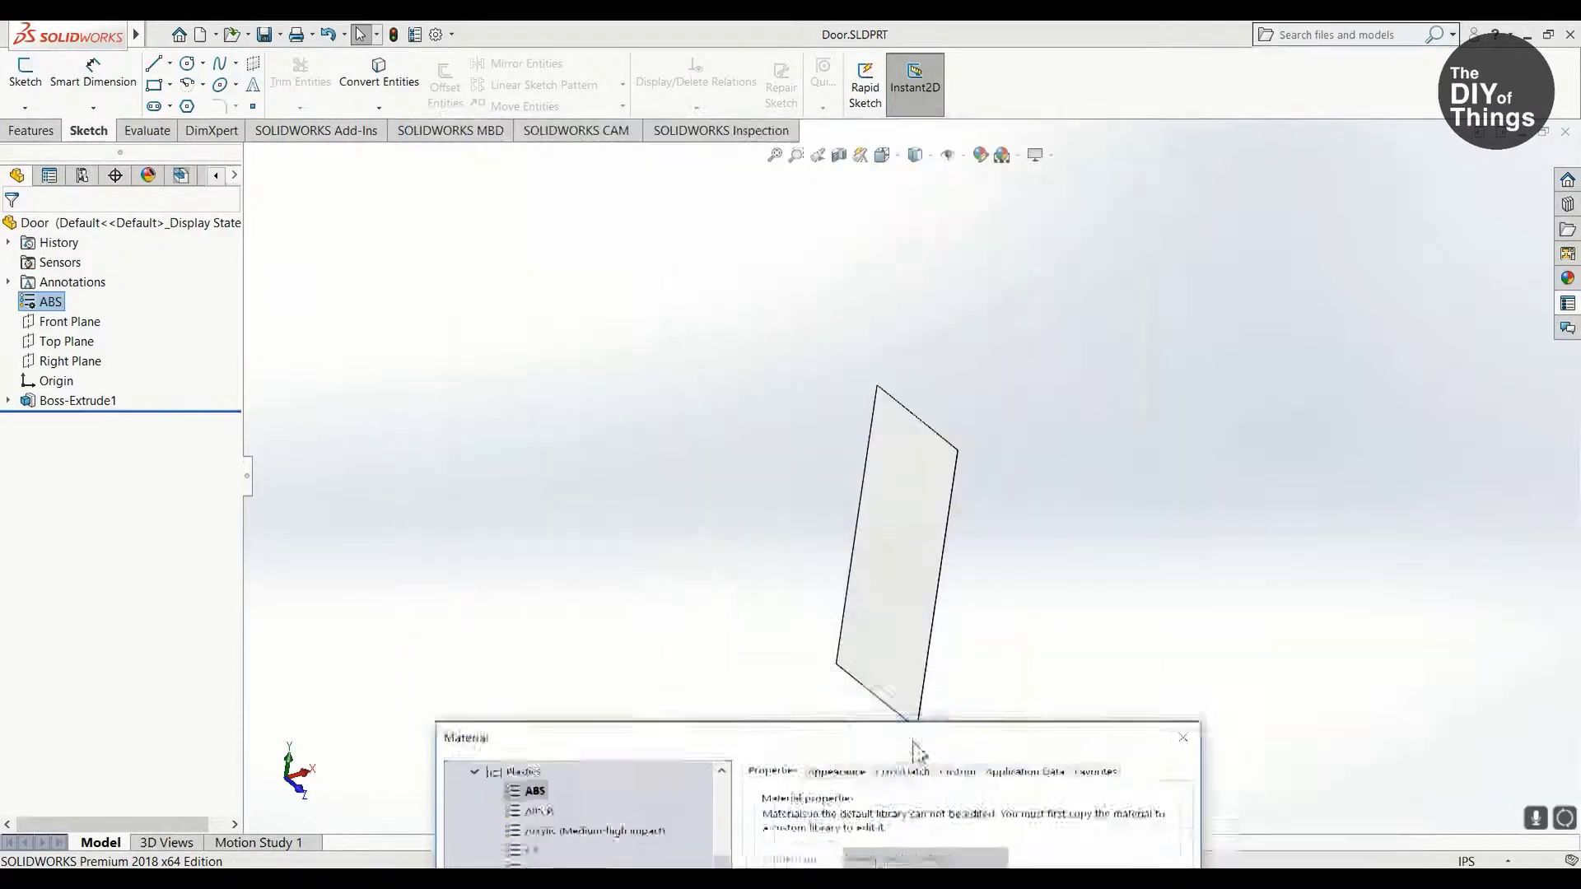
Step: Assign PVC 0.007 Plasticized as the Door's material and insert the Door into the bathroom assembly
scroll(468, 677, down, 5)
double_click(487, 718)
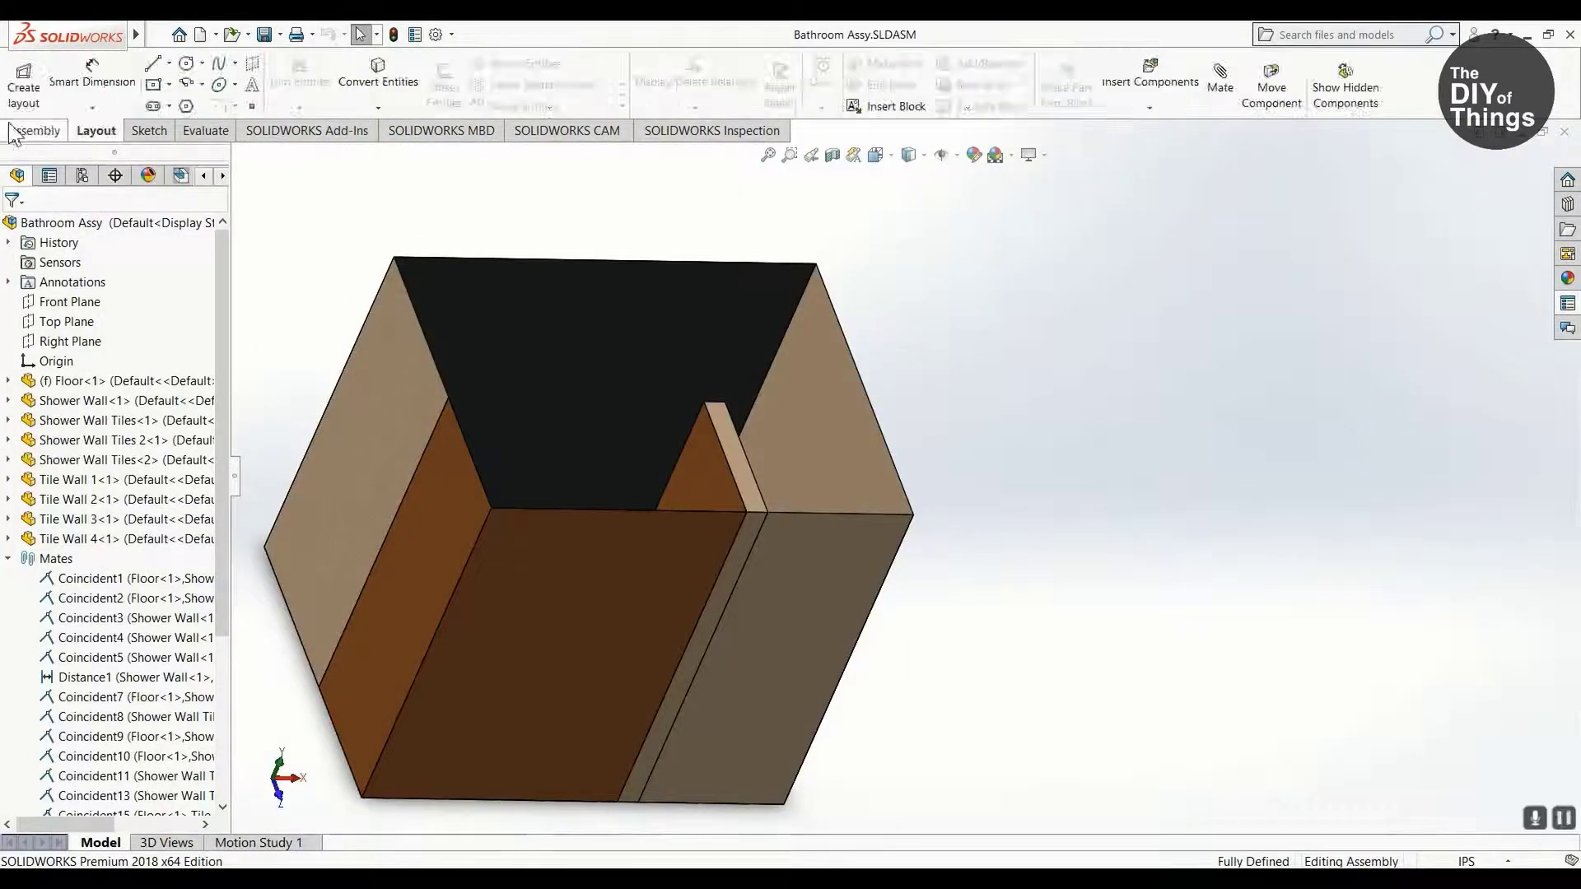
click(64, 463)
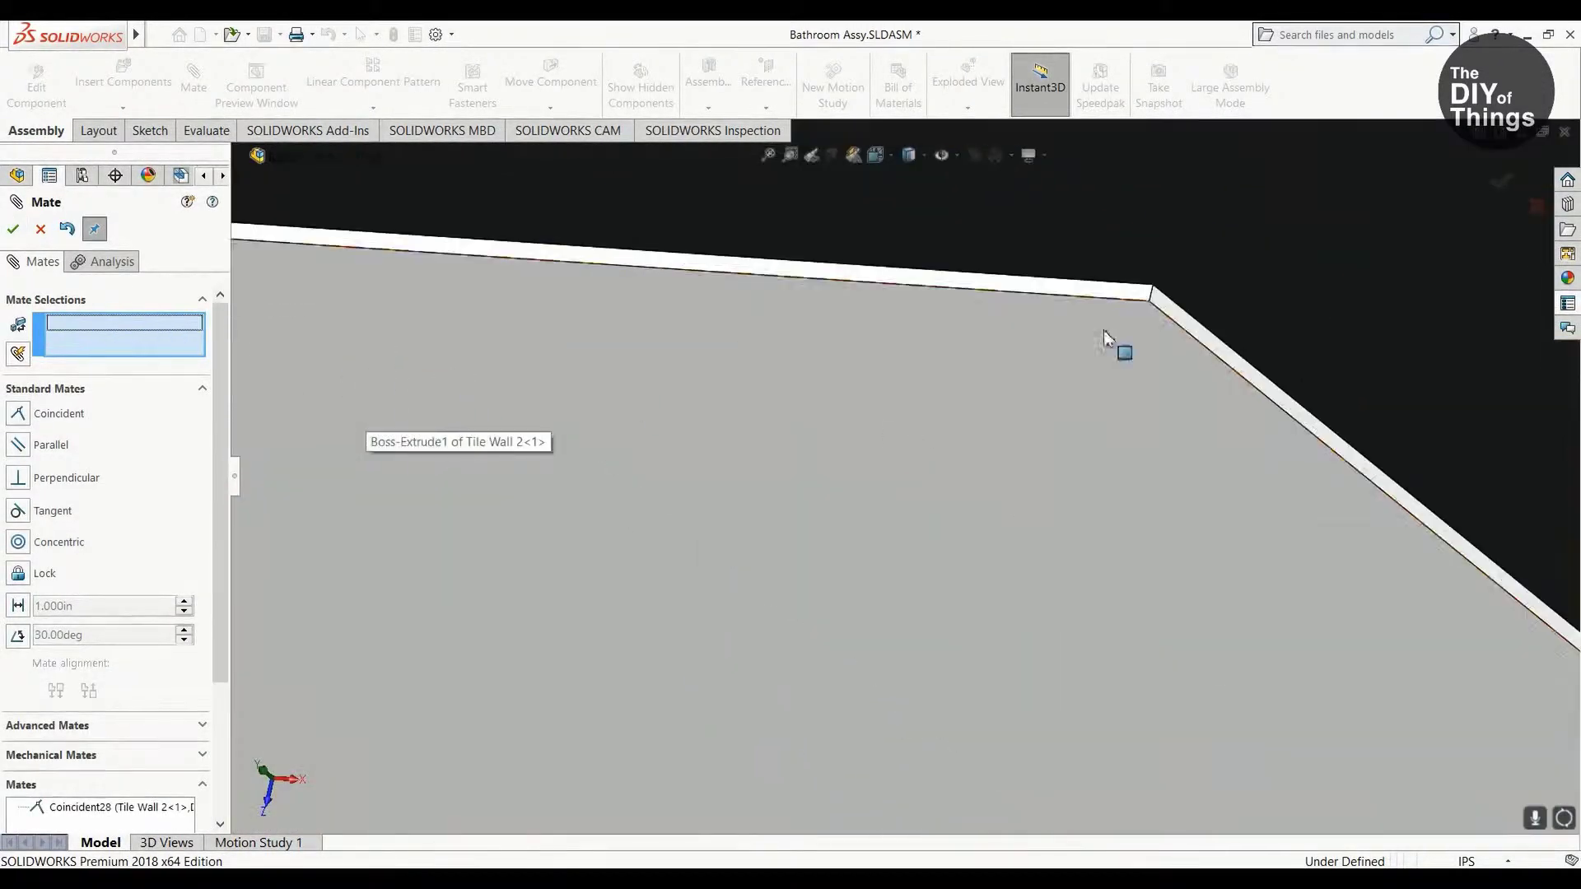
Step: Add a 2 in distance mate between the Door's thin side face and Tile Wall 3
click(1294, 568)
click(626, 592)
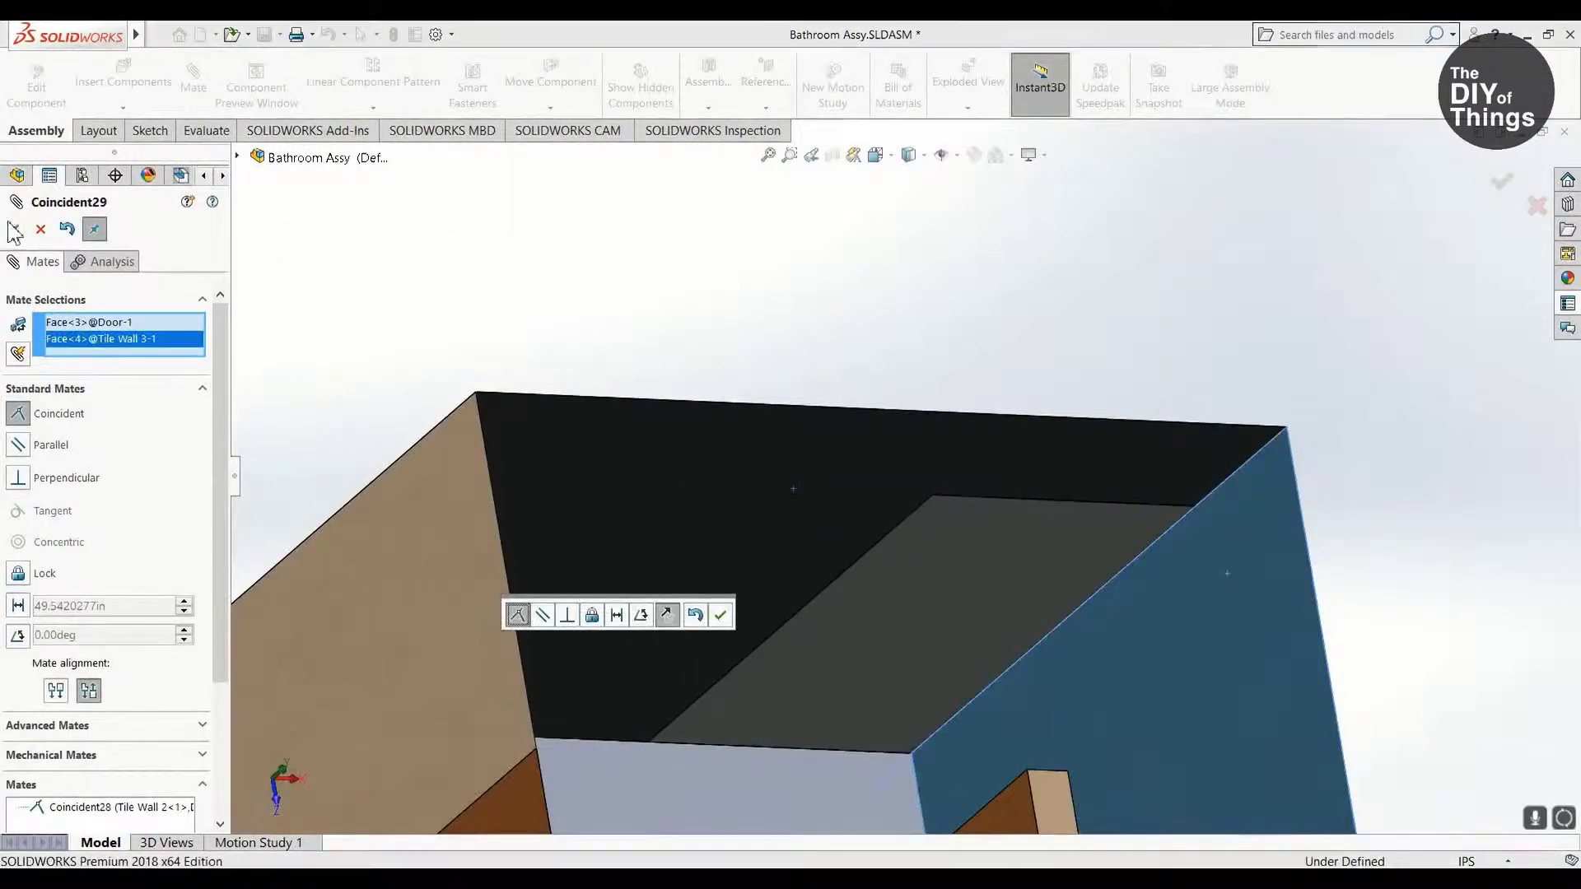
click(650, 615)
text(2)
key(Return)
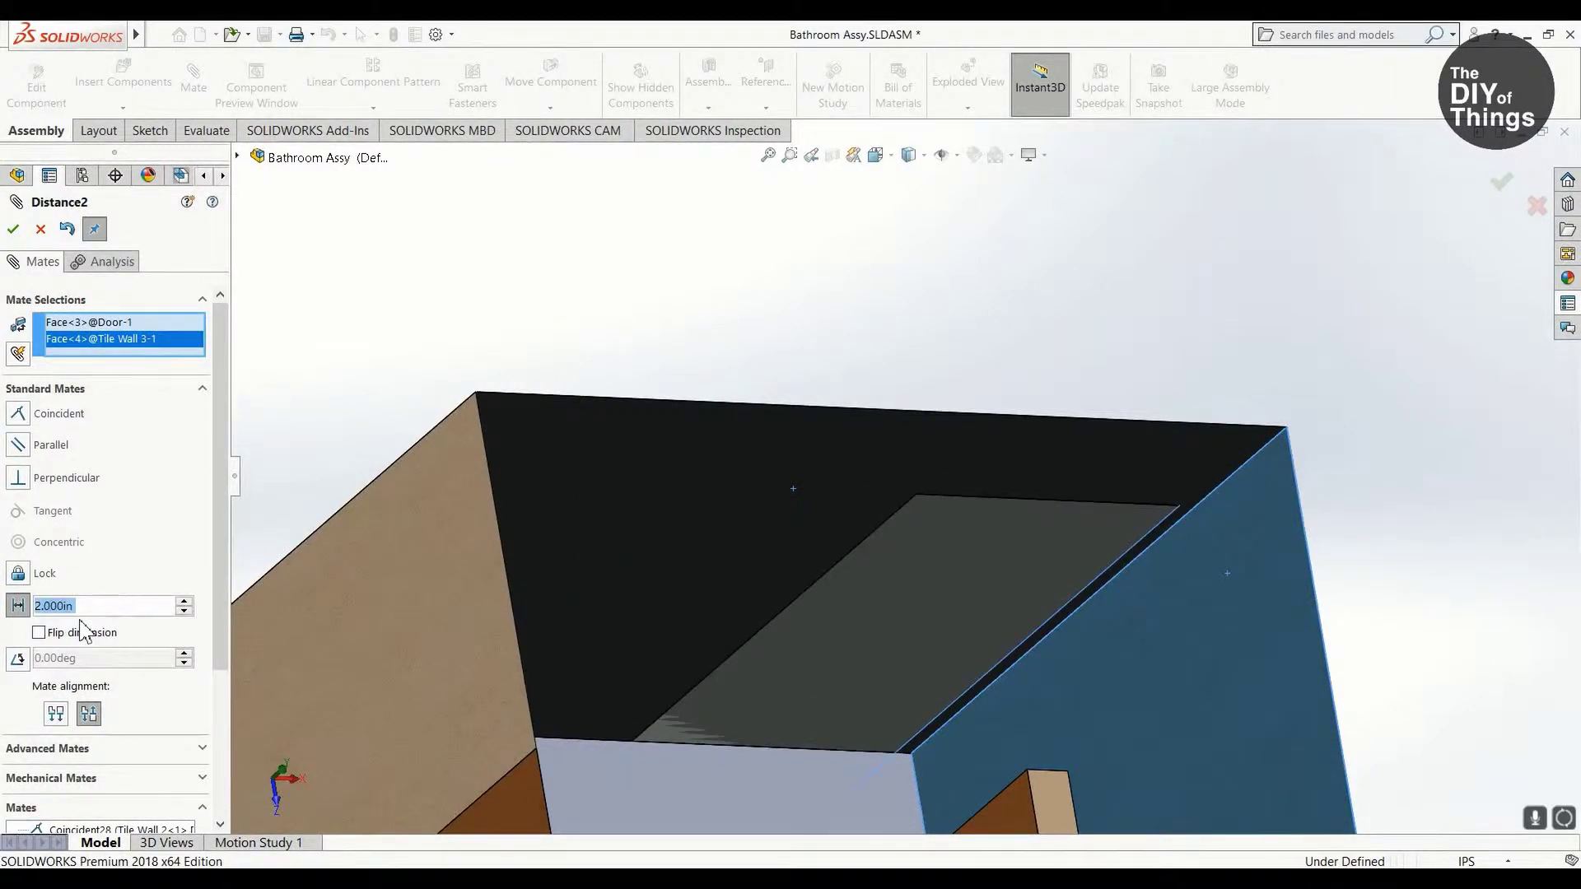
key(Return)
Step: Mate the Door's lower edge face coincident with the floor and finish mating
middle_drag(762, 853, 765, 655)
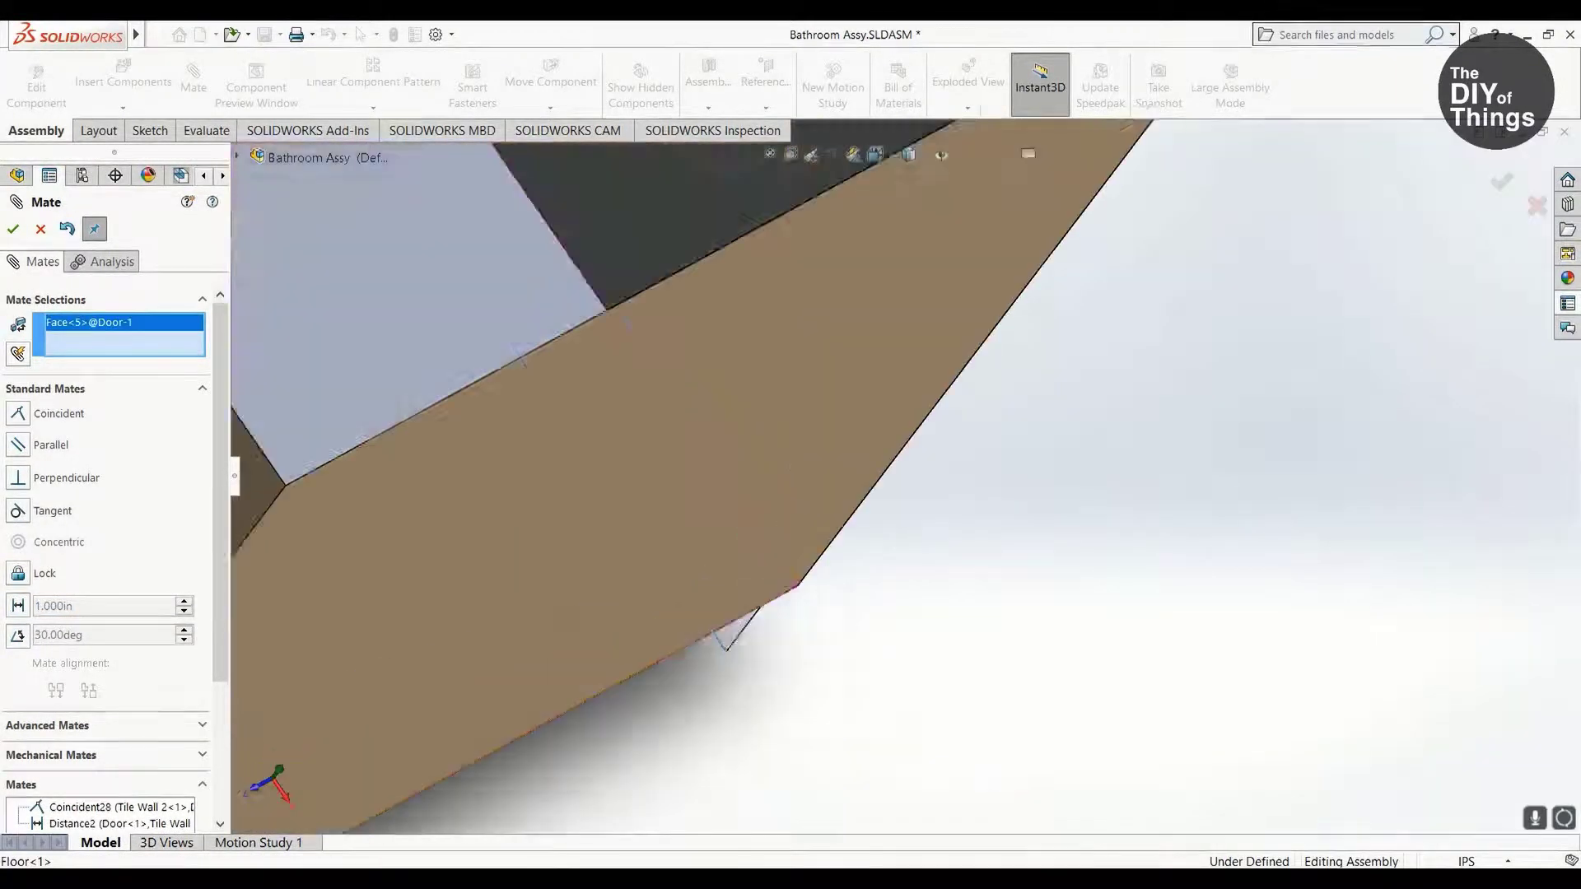
click(799, 461)
click(798, 461)
middle_drag(798, 461, 1050, 530)
scroll(811, 301, up, 5)
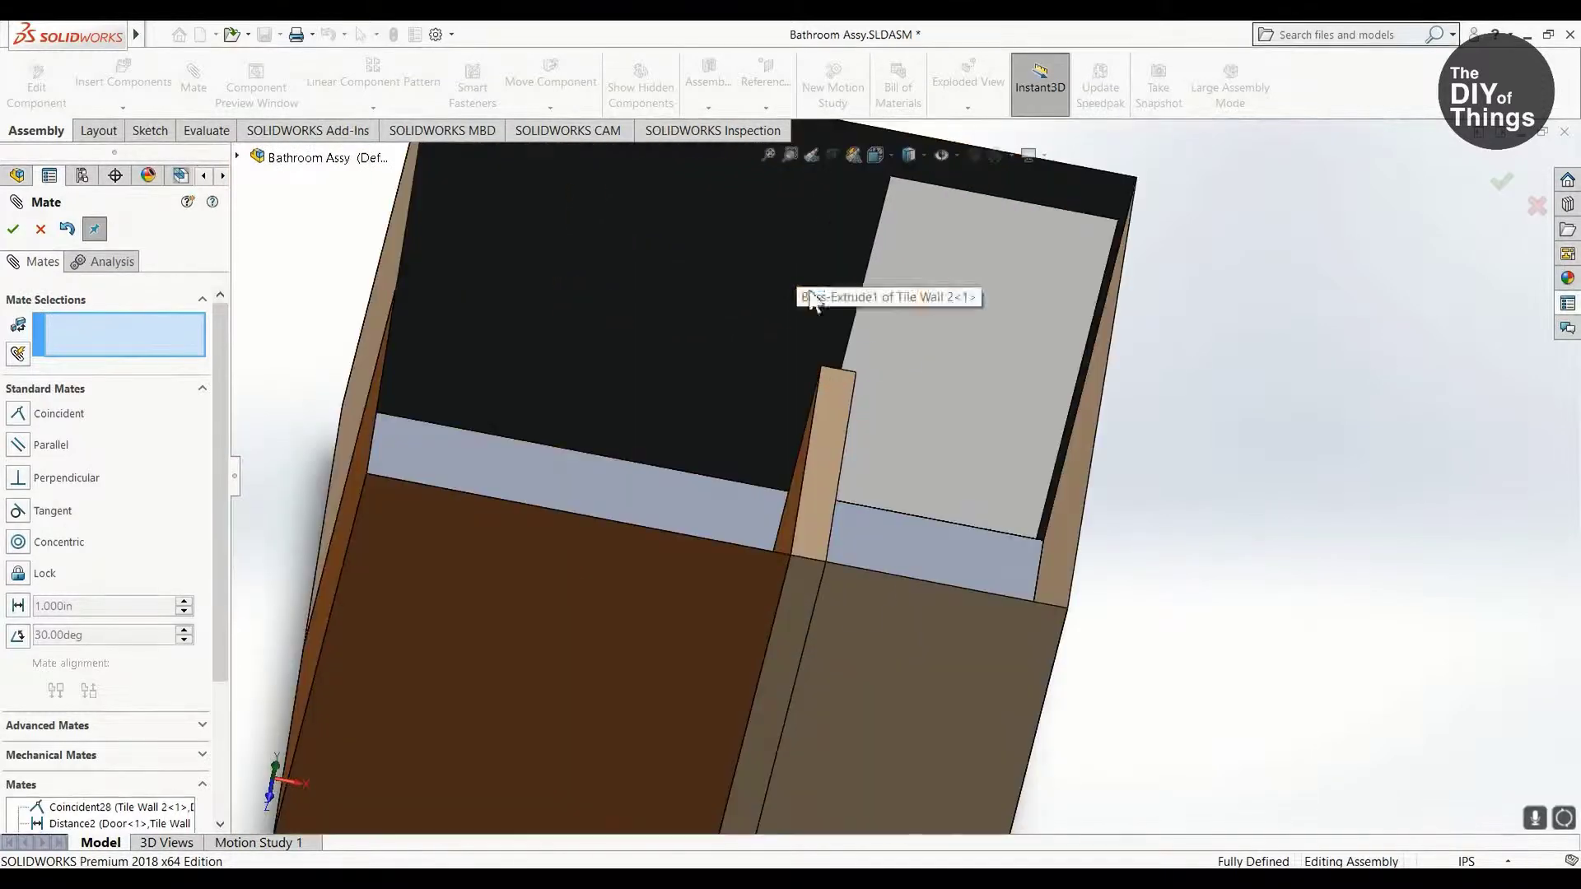
scroll(925, 497, down, 5)
middle_drag(924, 497, 25, 230)
click(14, 229)
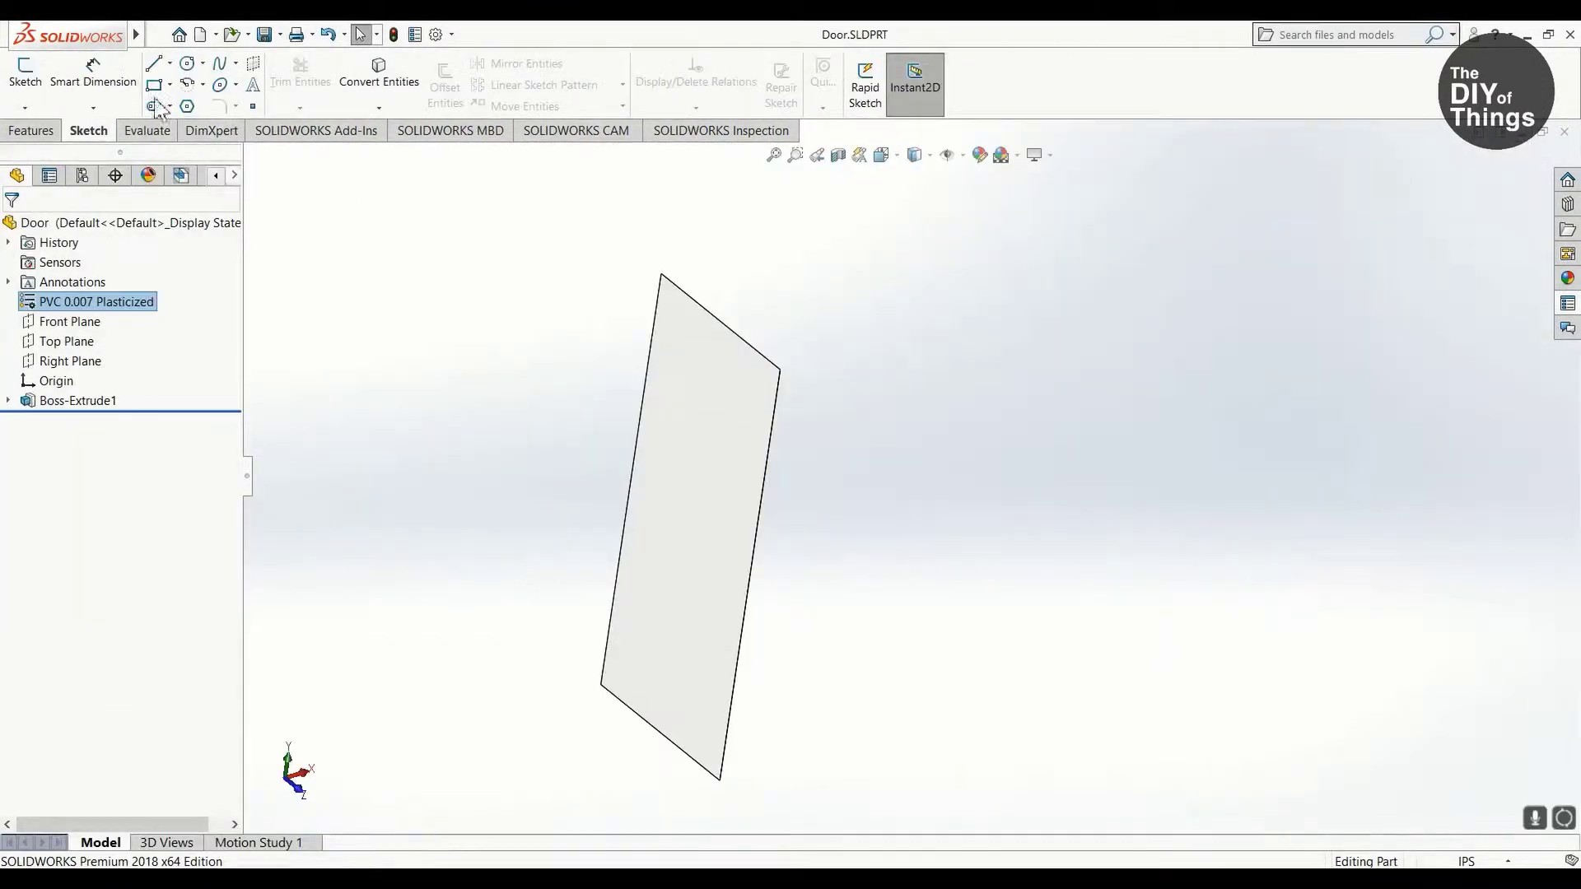
Step: Sketch a small circle near the long edge of the Door part's face and extrude it 2 in as a knob
click(187, 63)
click(790, 527)
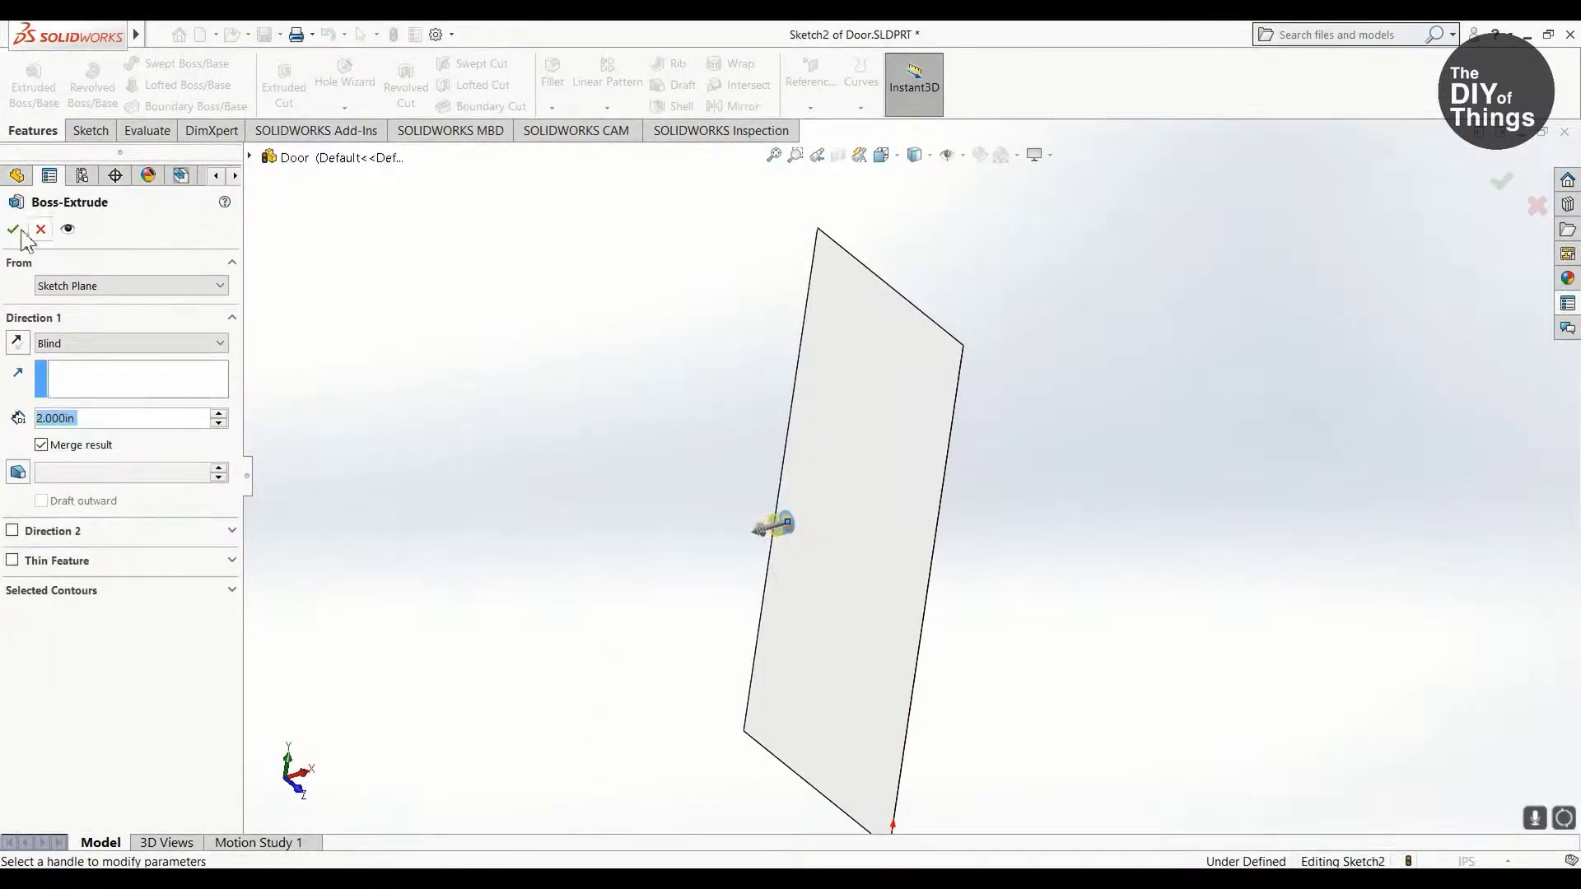
click(14, 229)
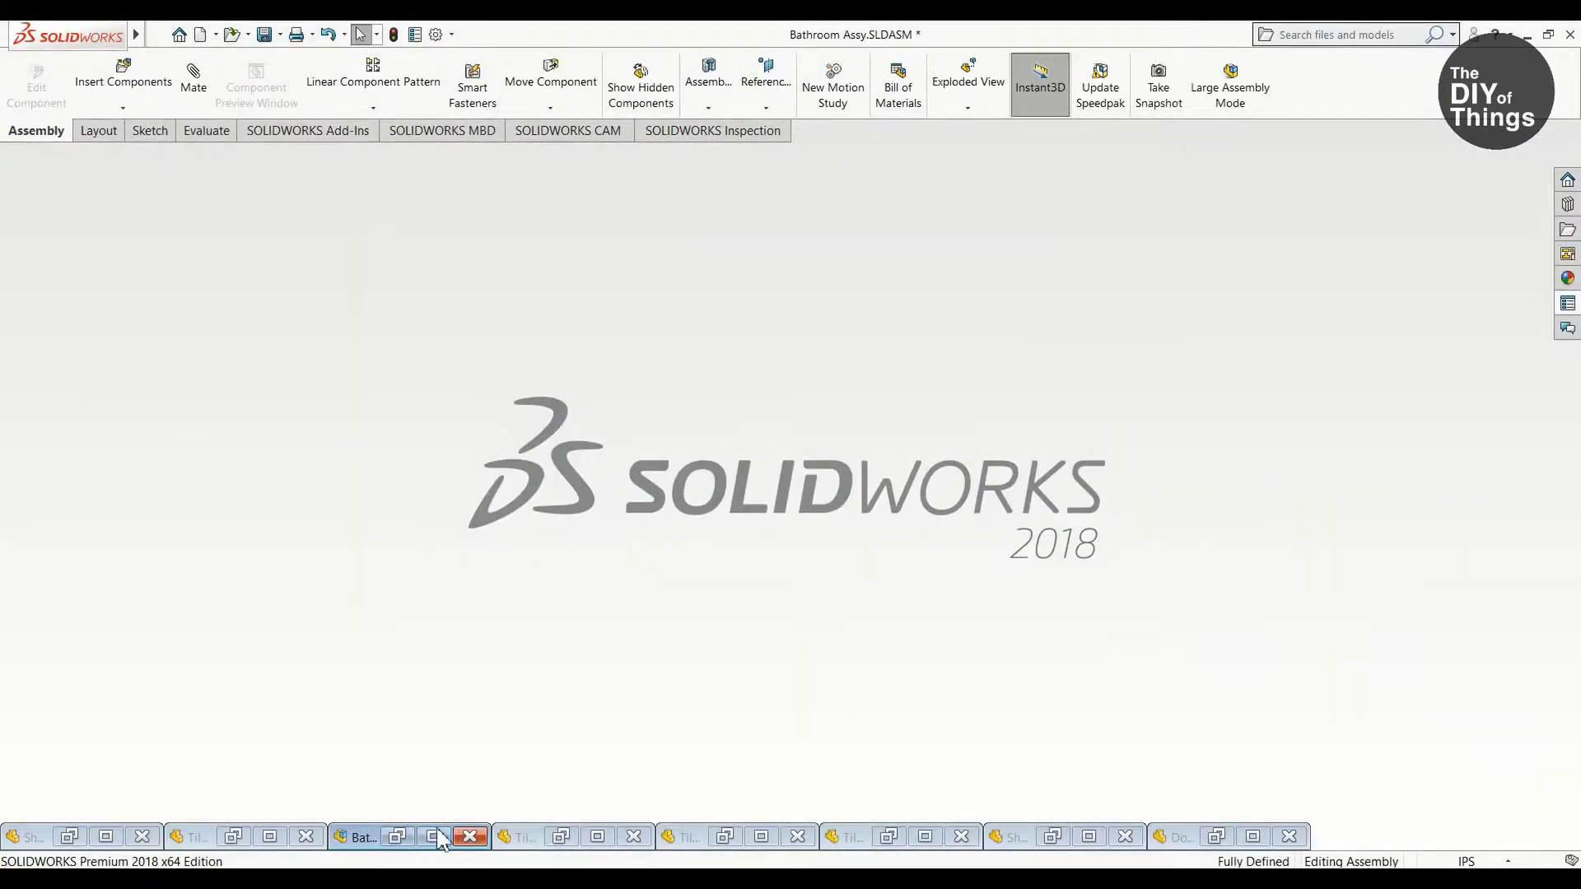
Step: Insert a second Door into the bathroom assembly and mate it coincident with Tile Wall 4
click(397, 836)
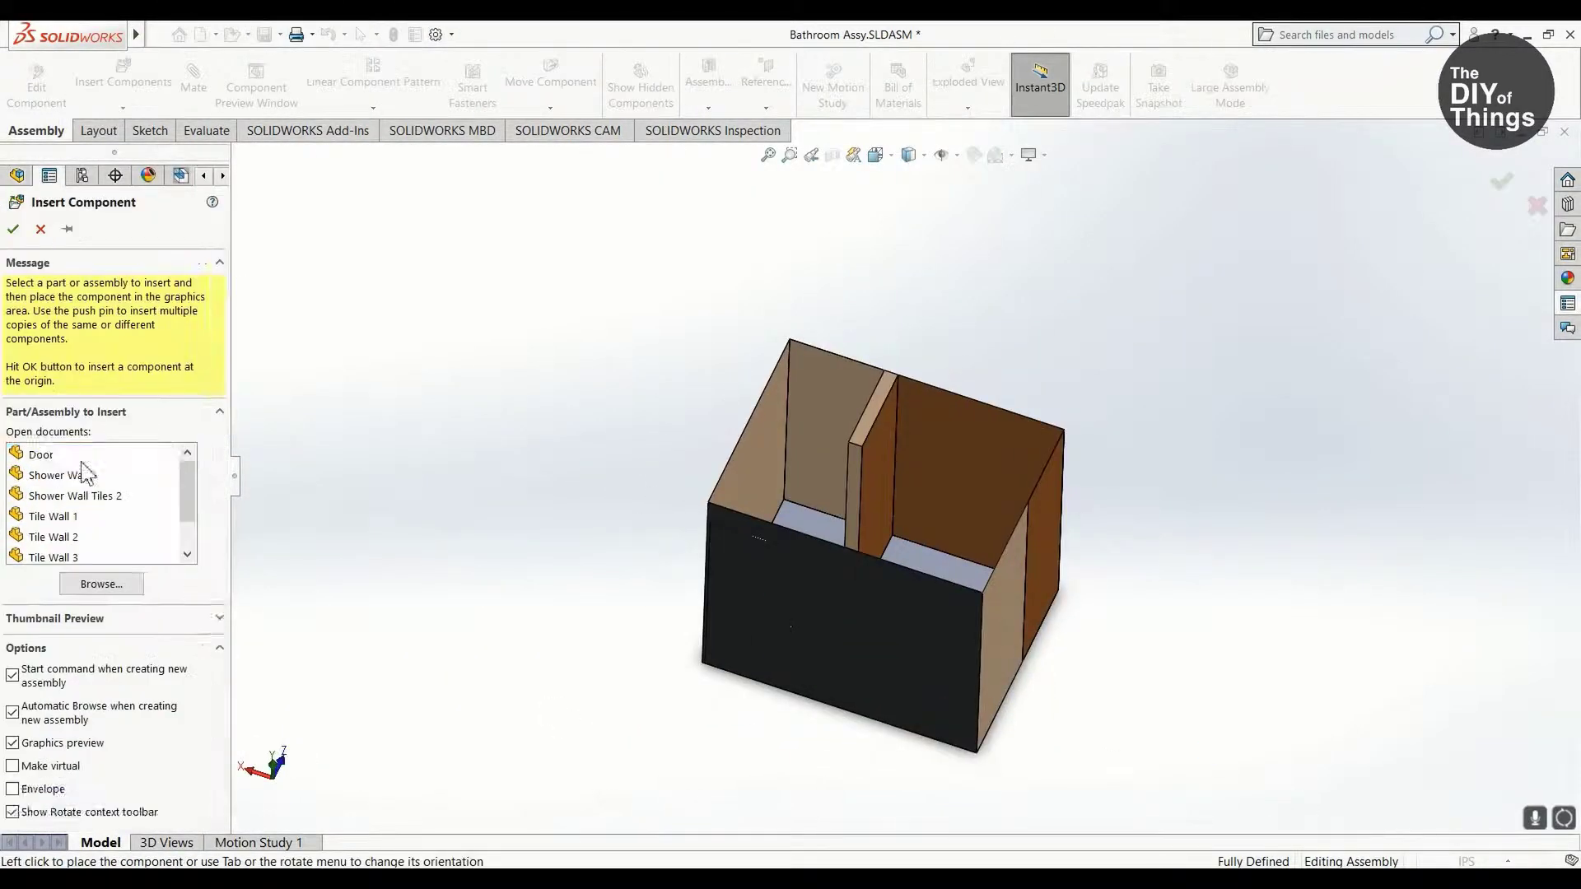
click(193, 78)
scroll(758, 494, down, 5)
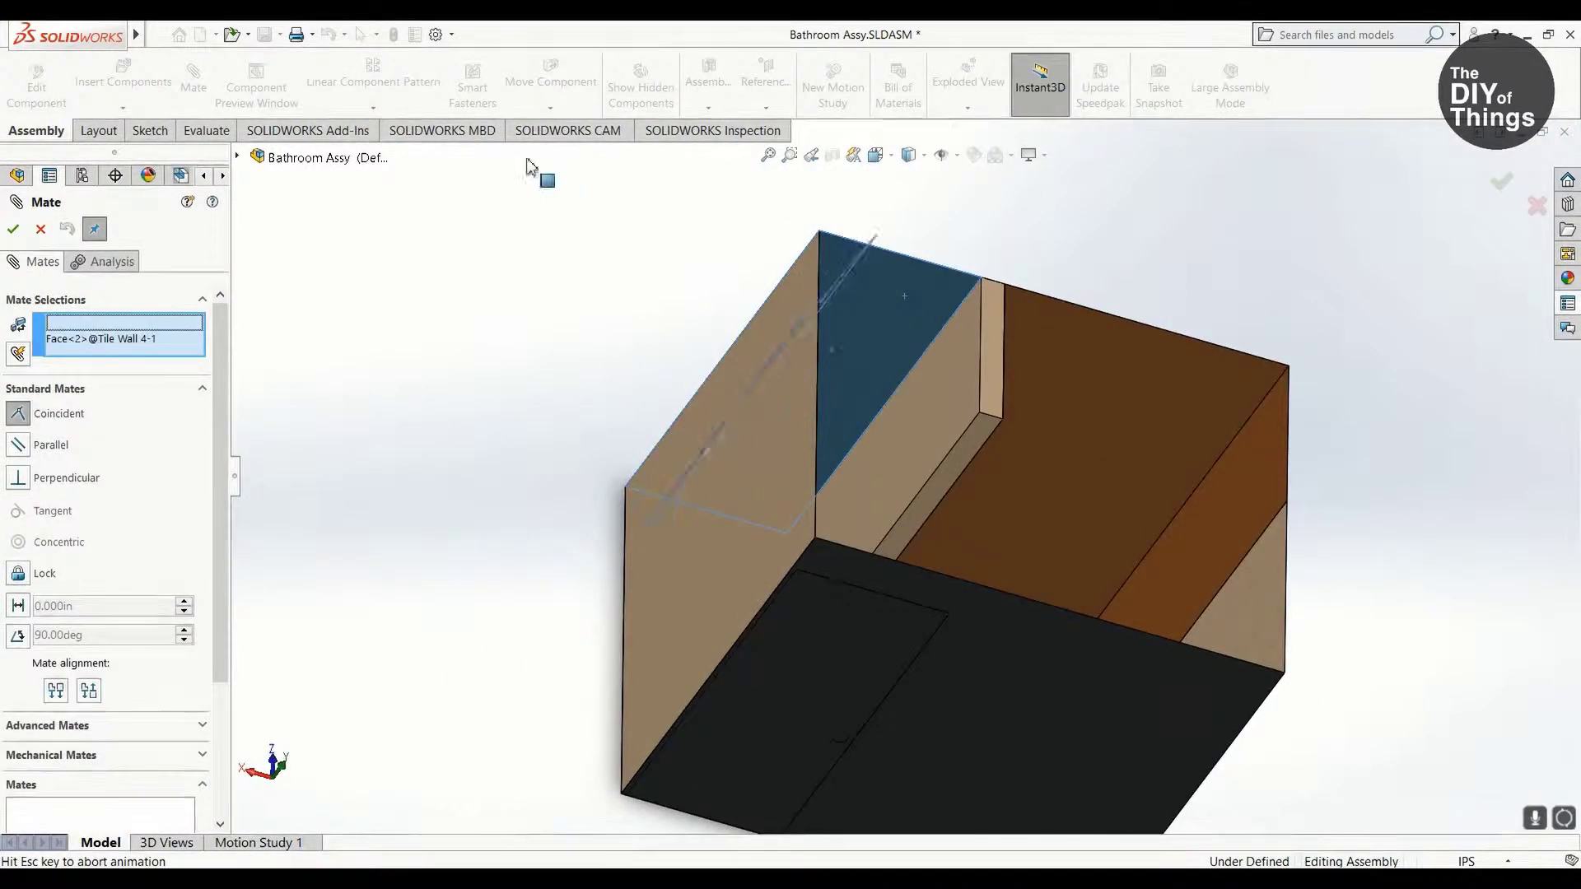
click(12, 230)
Step: Add a coincident mate between the second door's edge face and the floor
scroll(939, 624, down, 5)
click(664, 628)
middle_drag(938, 625, 417, 423)
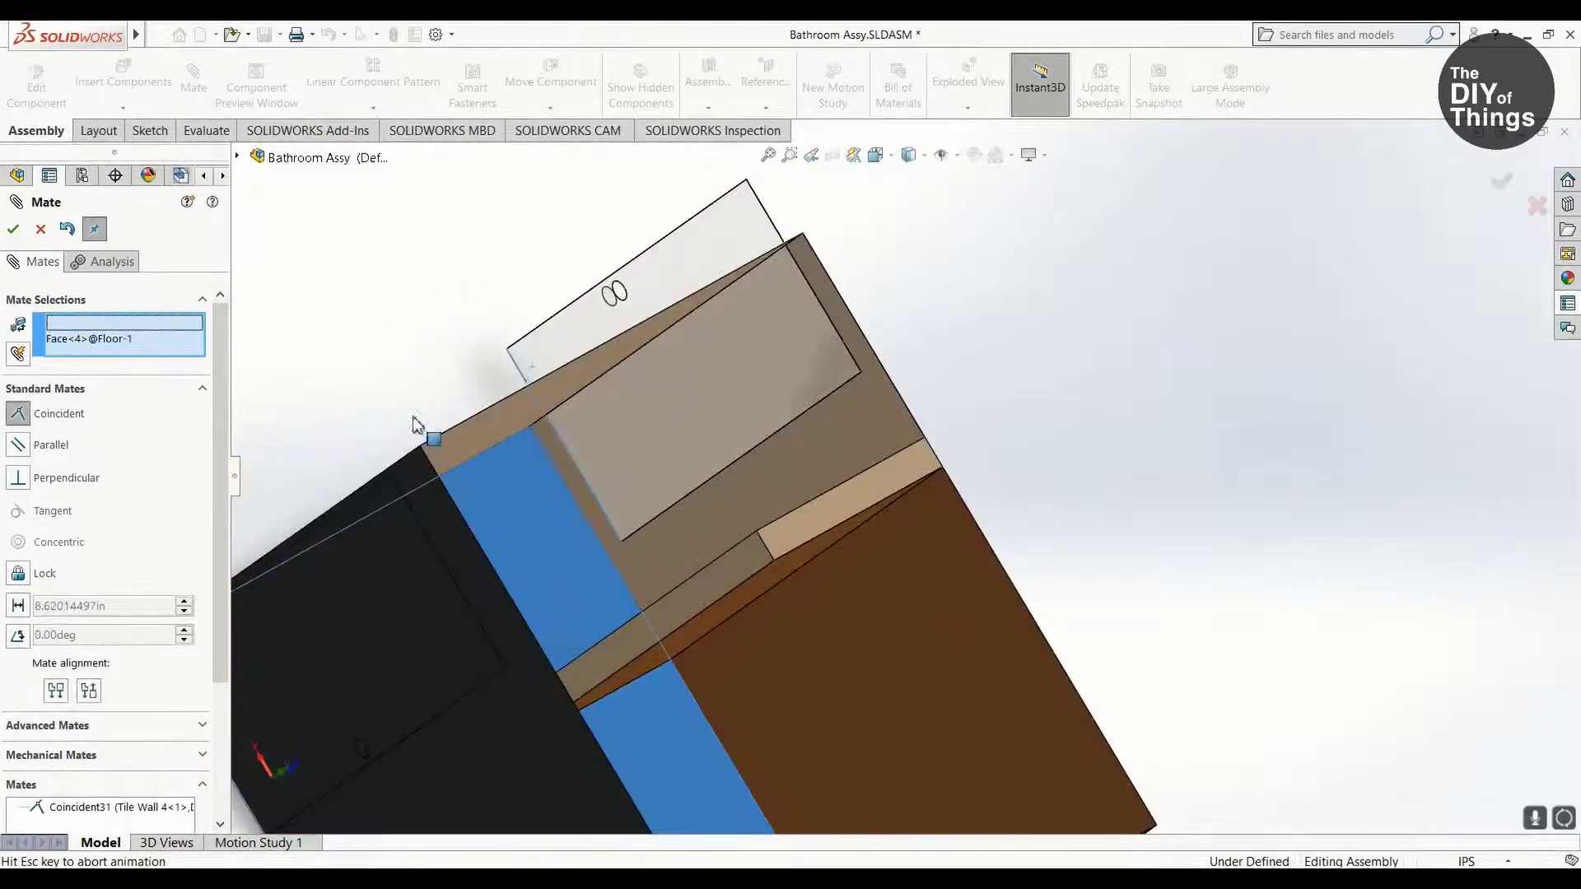
click(416, 423)
Step: Try to add an 11 in distance mate between the second door and the shower wall
middle_drag(700, 510, 847, 565)
click(847, 565)
click(288, 626)
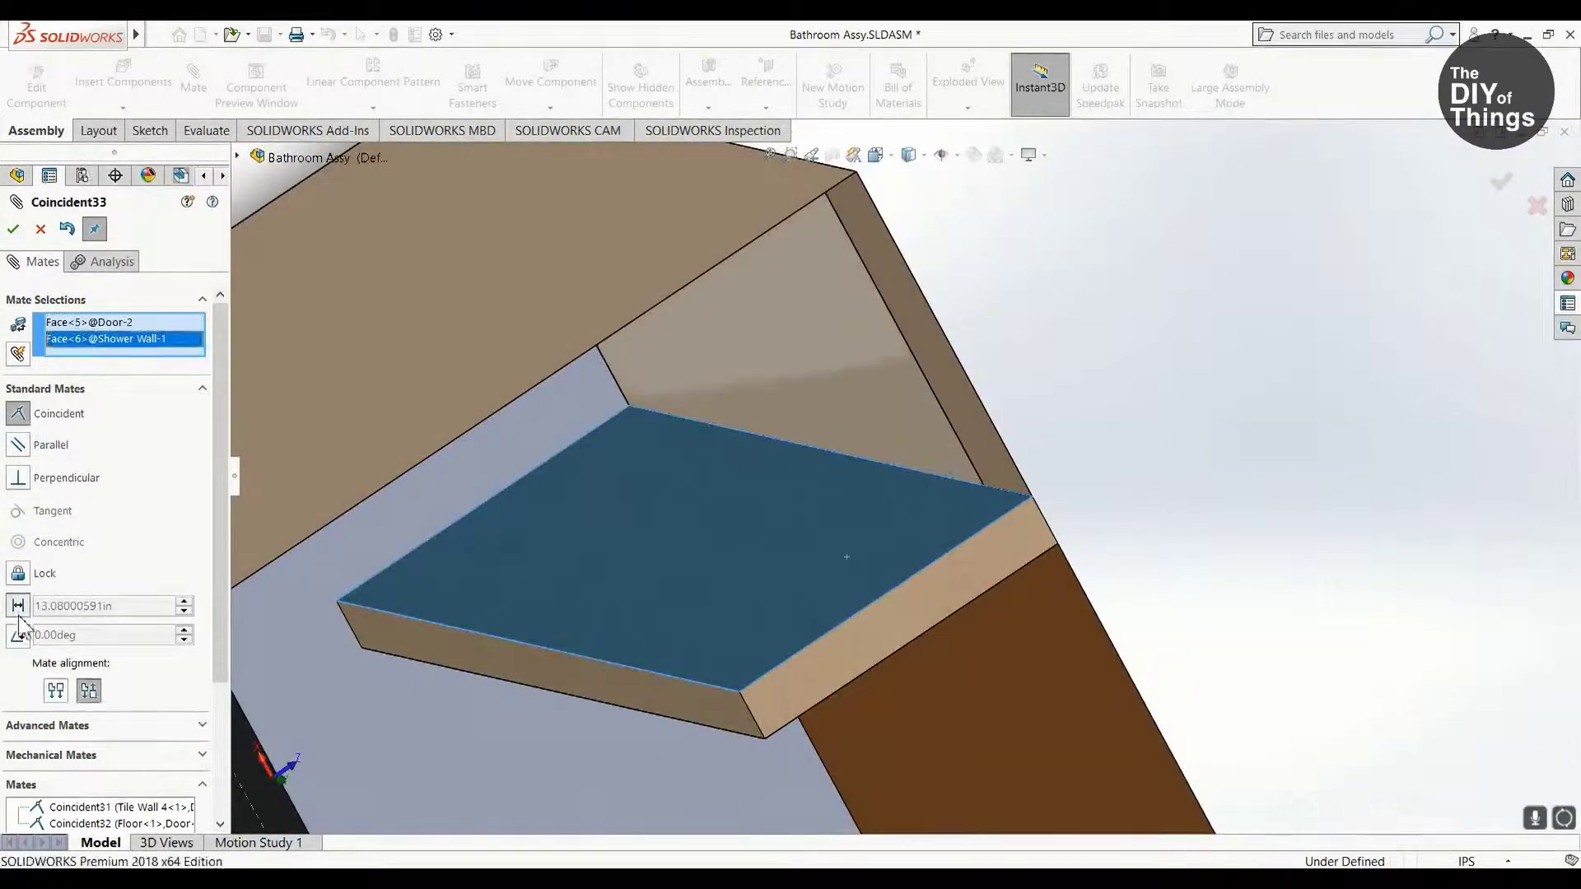
click(17, 605)
text(11)
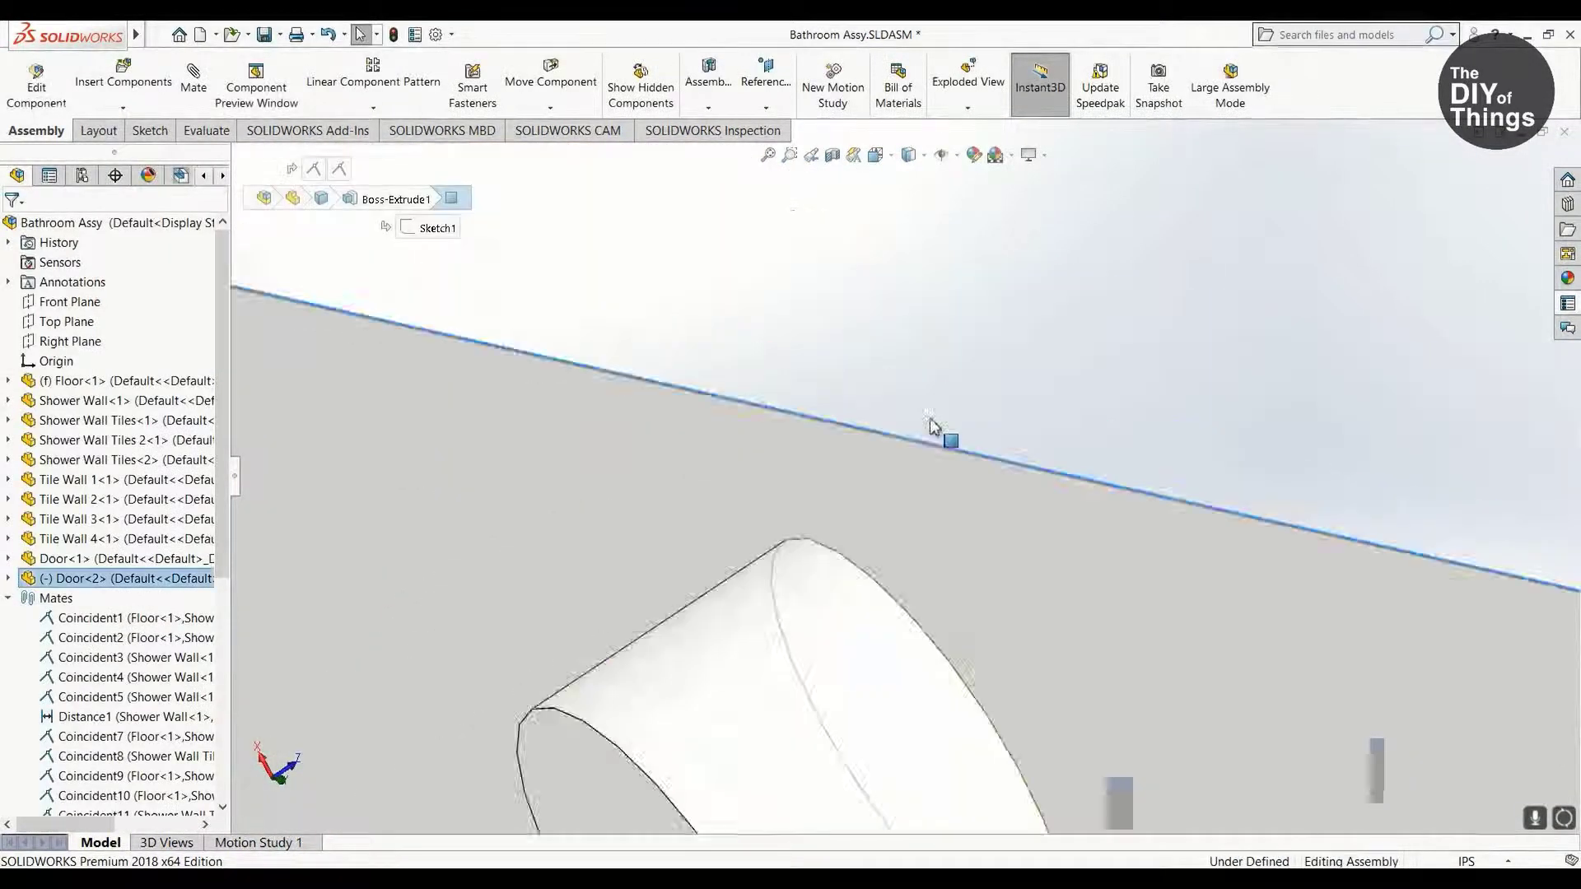
Step: Try to add a 1 in distance mate between Tile Wall 3 and the second door's thin edge face
middle_drag(942, 438, 879, 417)
click(879, 416)
scroll(882, 536, down, 5)
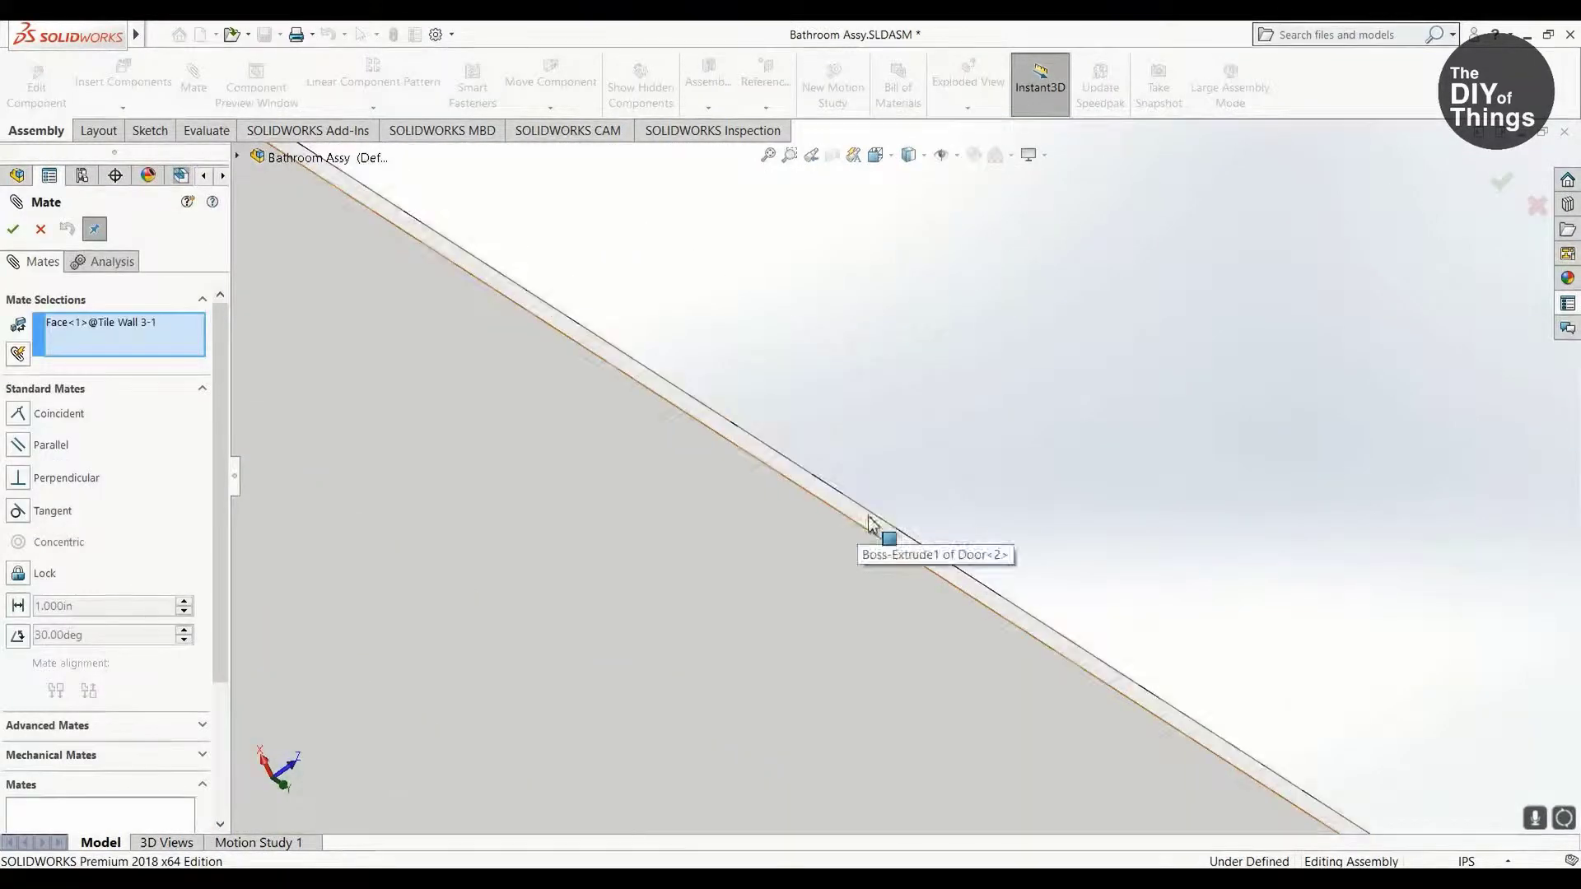
click(882, 536)
click(17, 605)
text(1)
key(Return)
scroll(600, 607, up, 5)
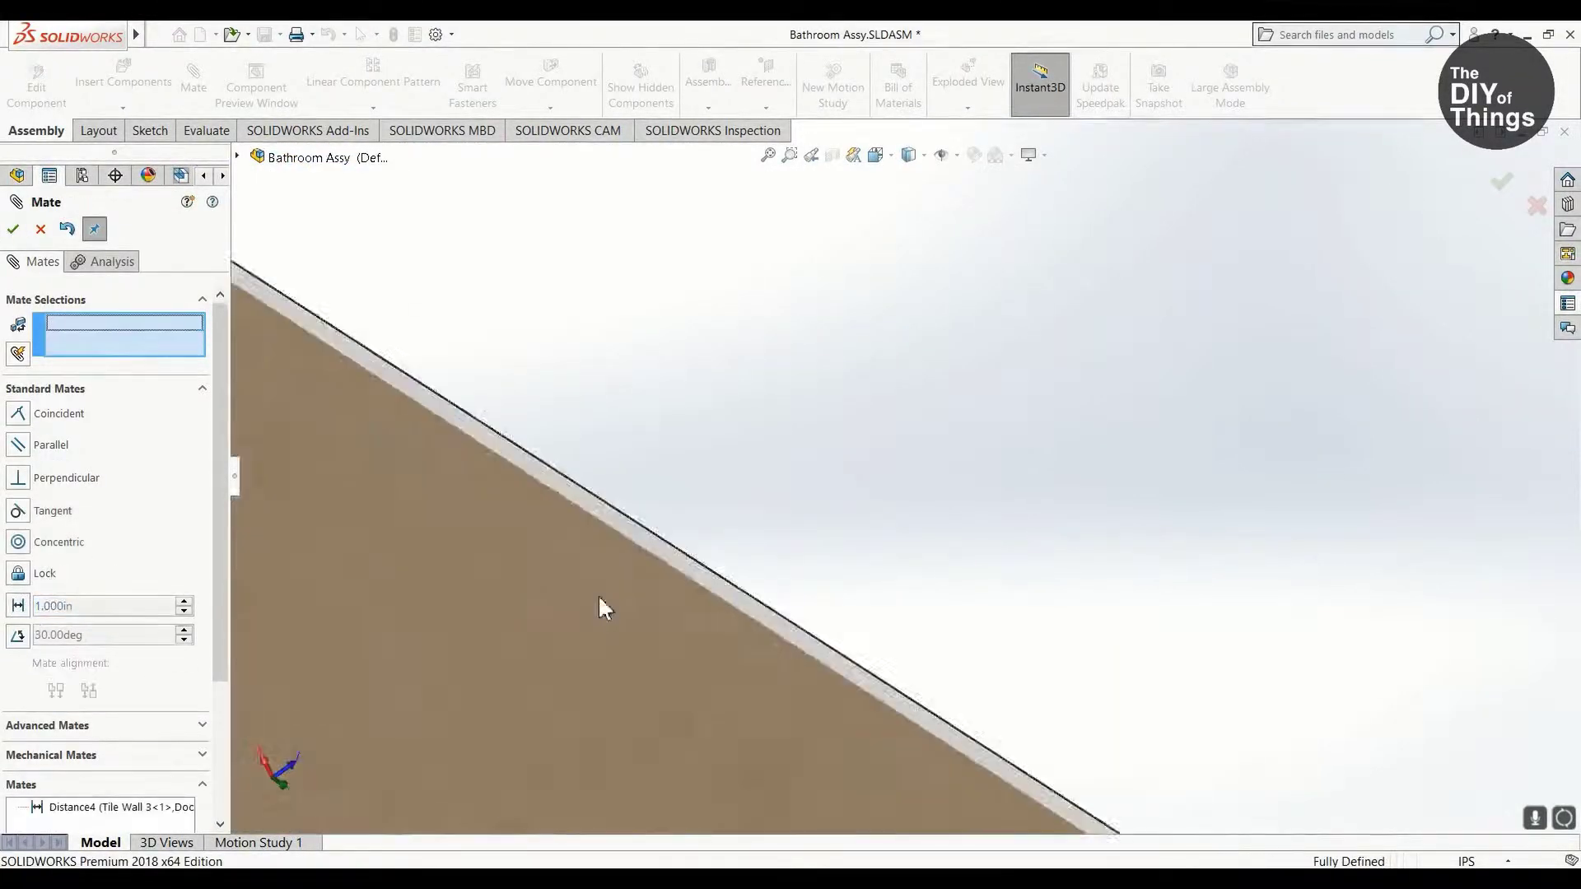
key(Escape)
Step: Move the second door freely between Tile Wall 3 and the shower wall and inspect its placement
click(972, 469)
drag(975, 459, 966, 678)
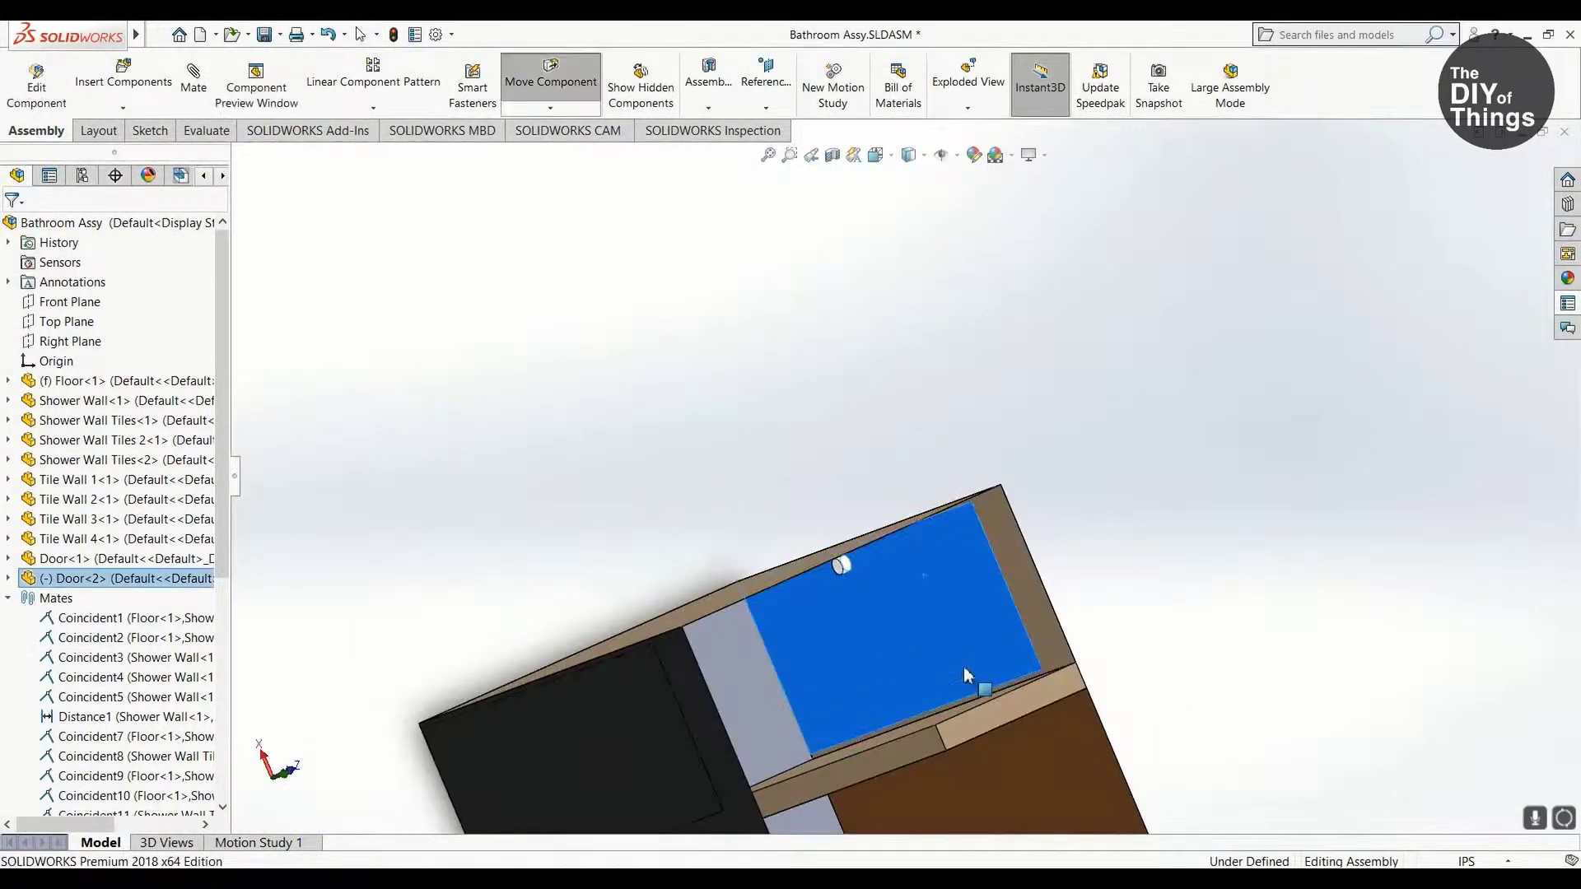
scroll(1270, 473, up, 3)
middle_drag(1271, 473, 1099, 680)
scroll(875, 540, down, 5)
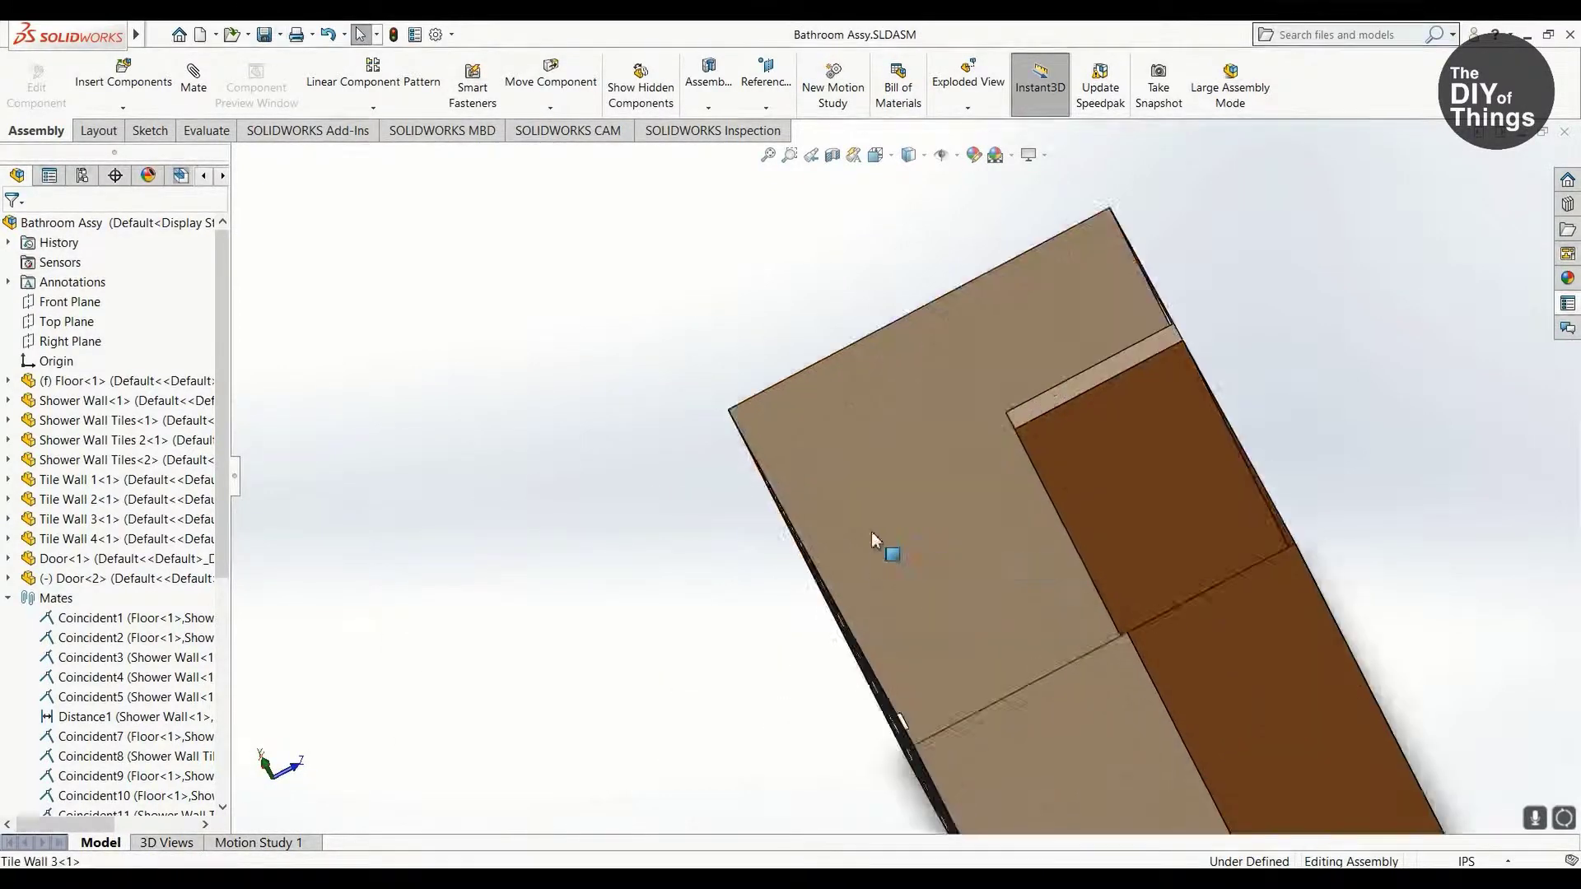
middle_drag(875, 540, 935, 656)
scroll(1288, 650, up, 5)
Step: Create a new part and sketch a centre rectangle about 1.09 in wide from the origin on the Top Plane
click(660, 610)
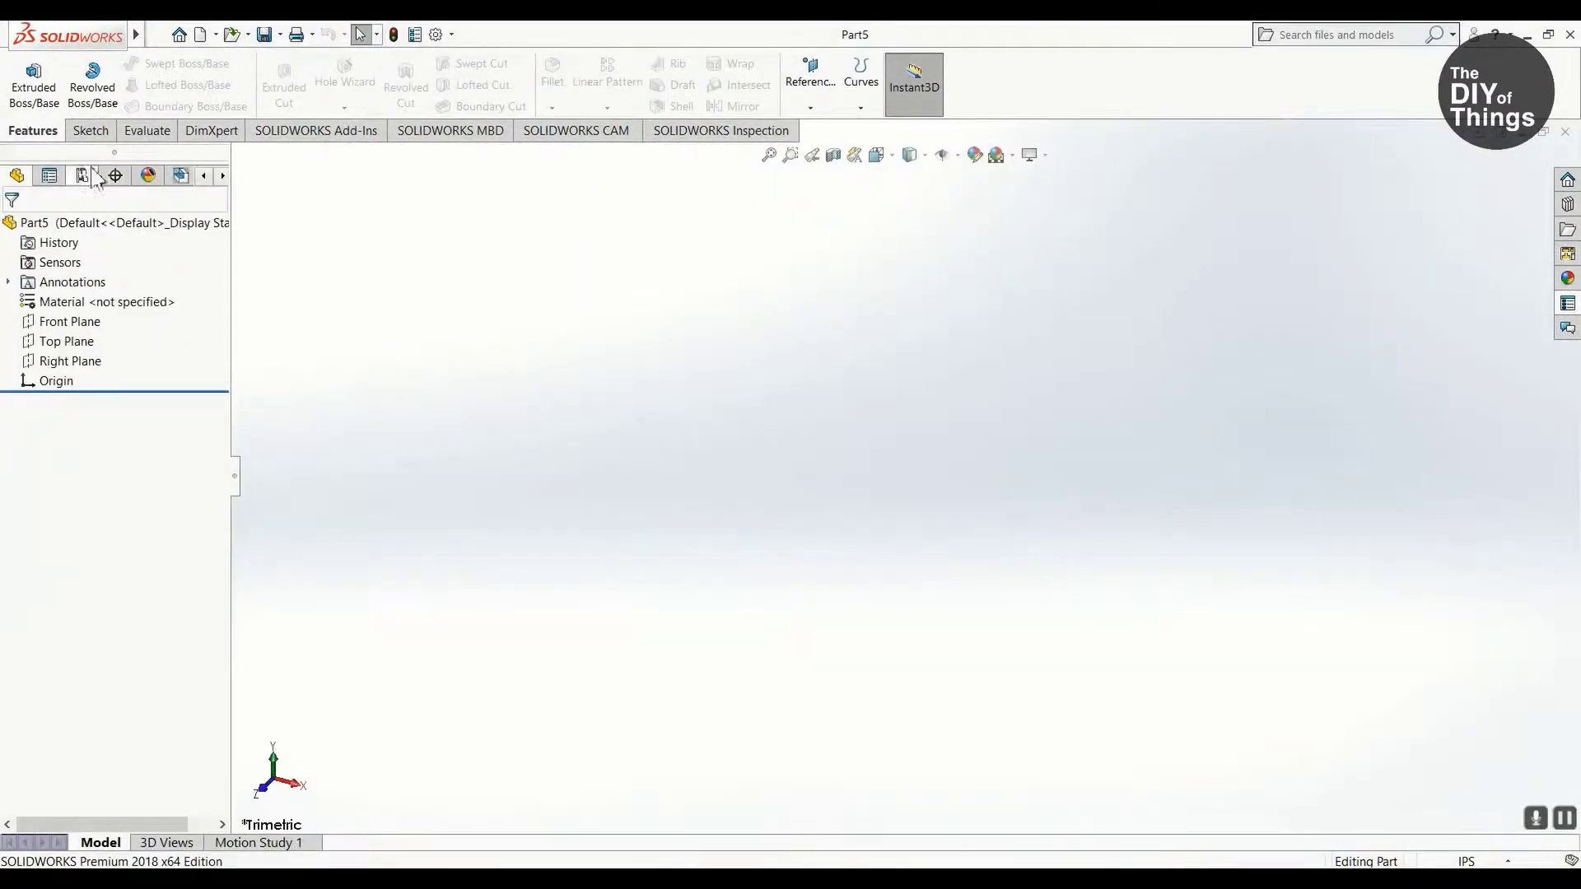
click(26, 70)
click(883, 431)
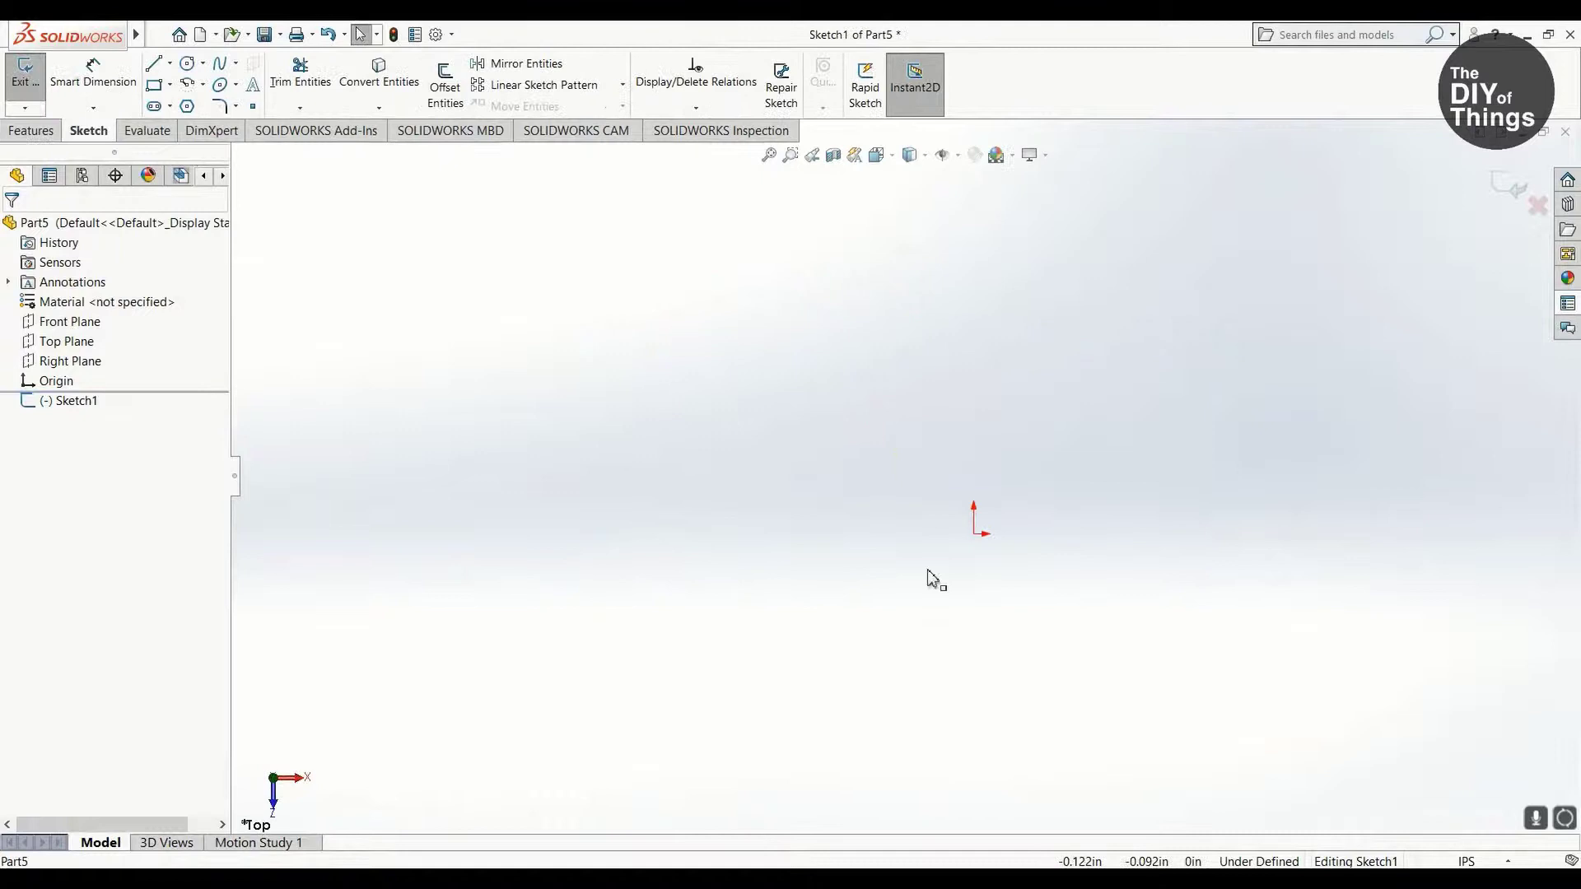
click(169, 84)
click(198, 124)
click(938, 514)
click(685, 257)
Step: Set the rectangle's width to 32.5 in and exit the sketch
key(d)
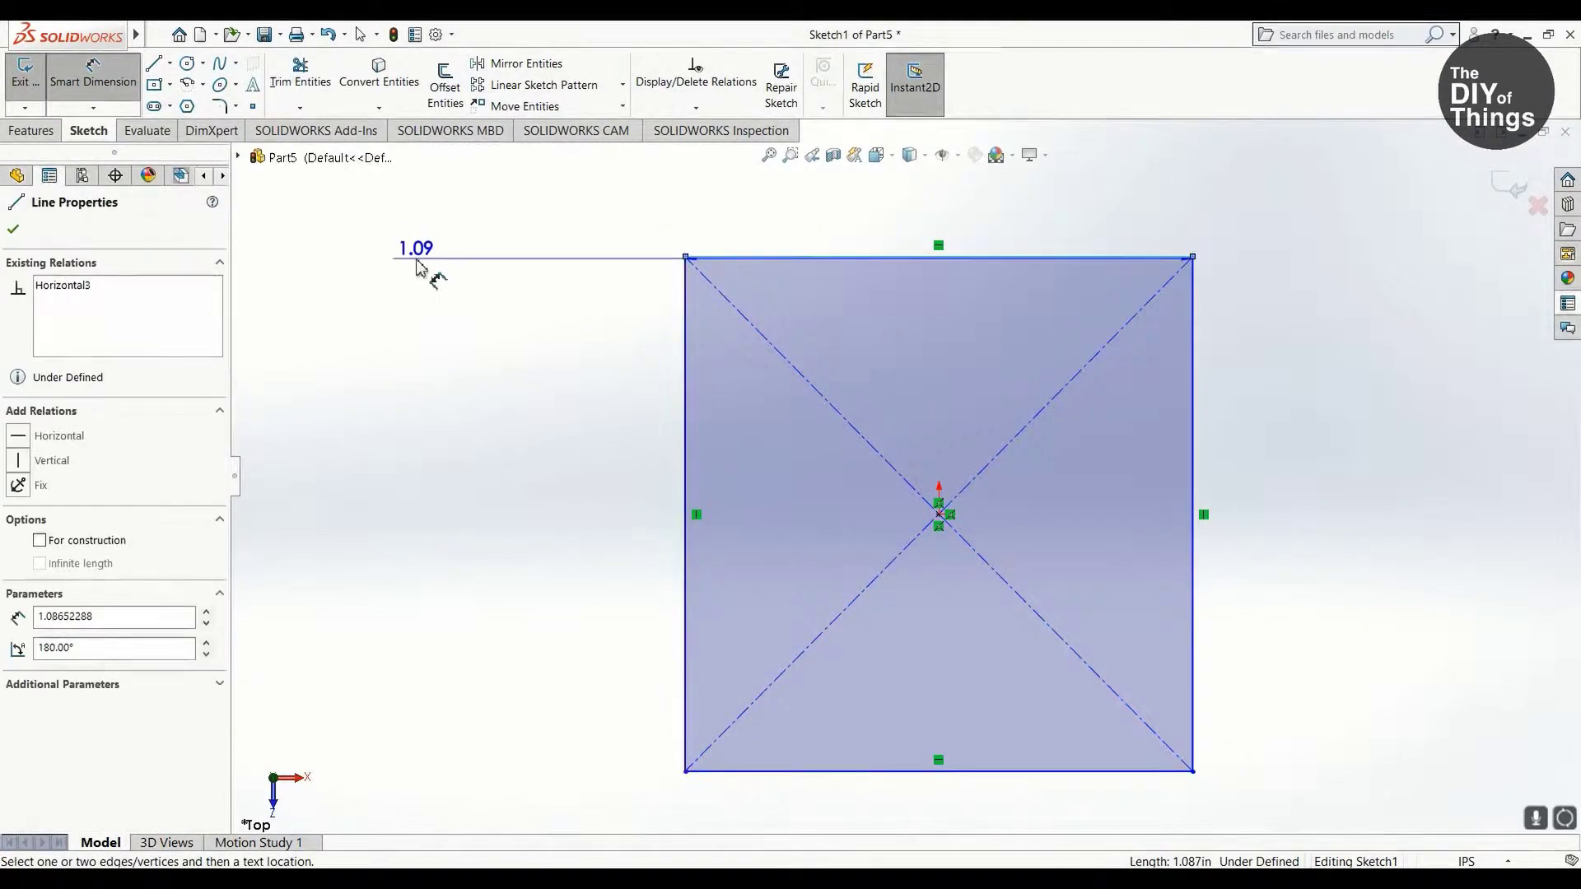
click(387, 222)
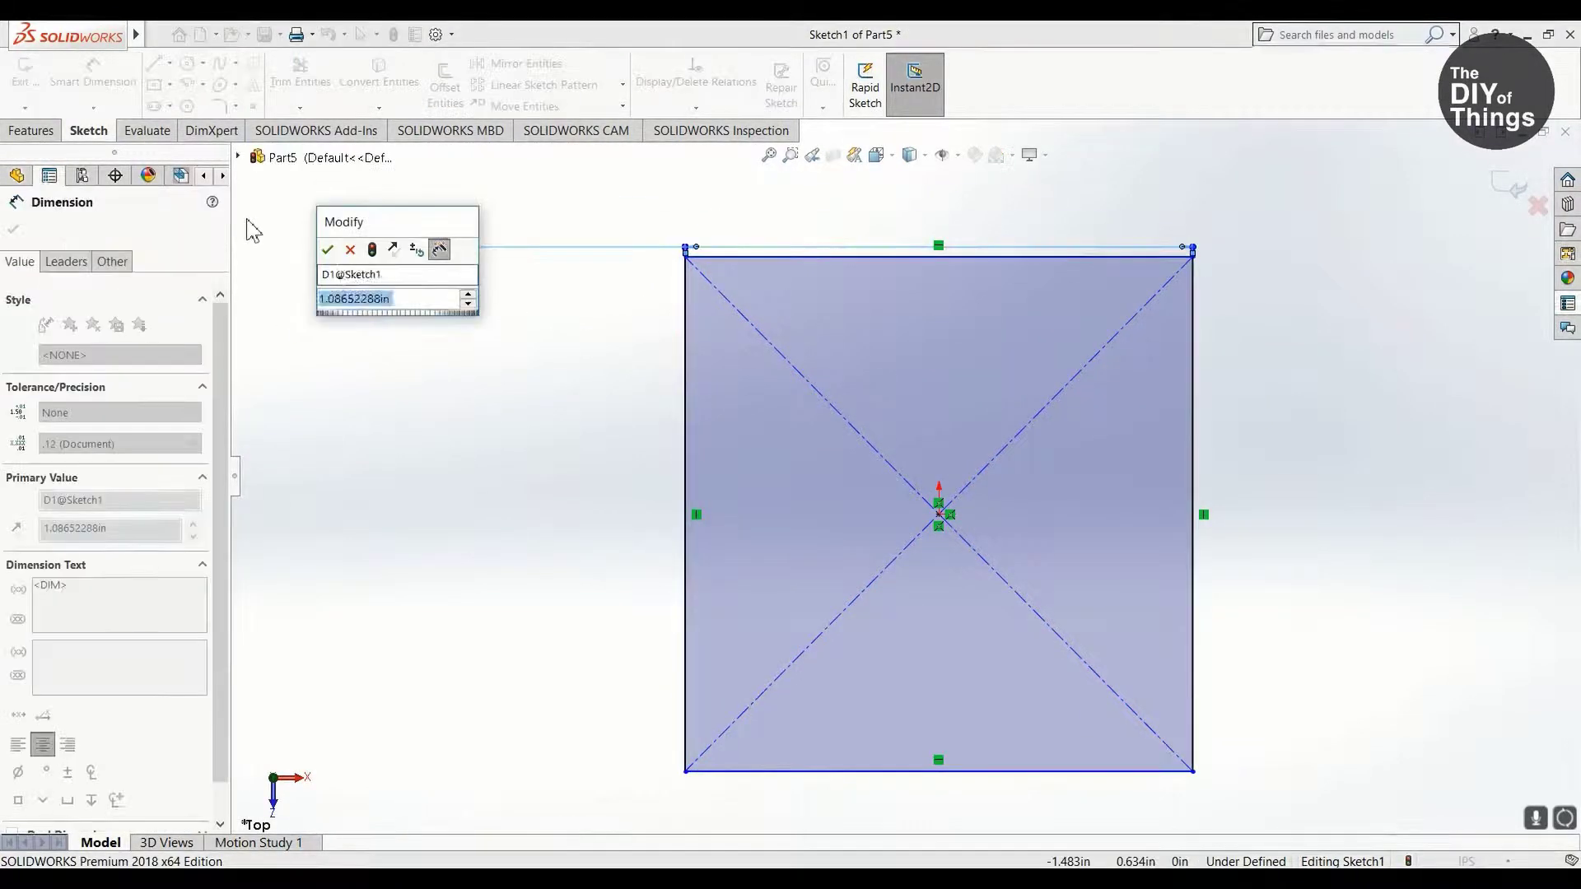
text(20)
key(Return)
key(ctrl+b)
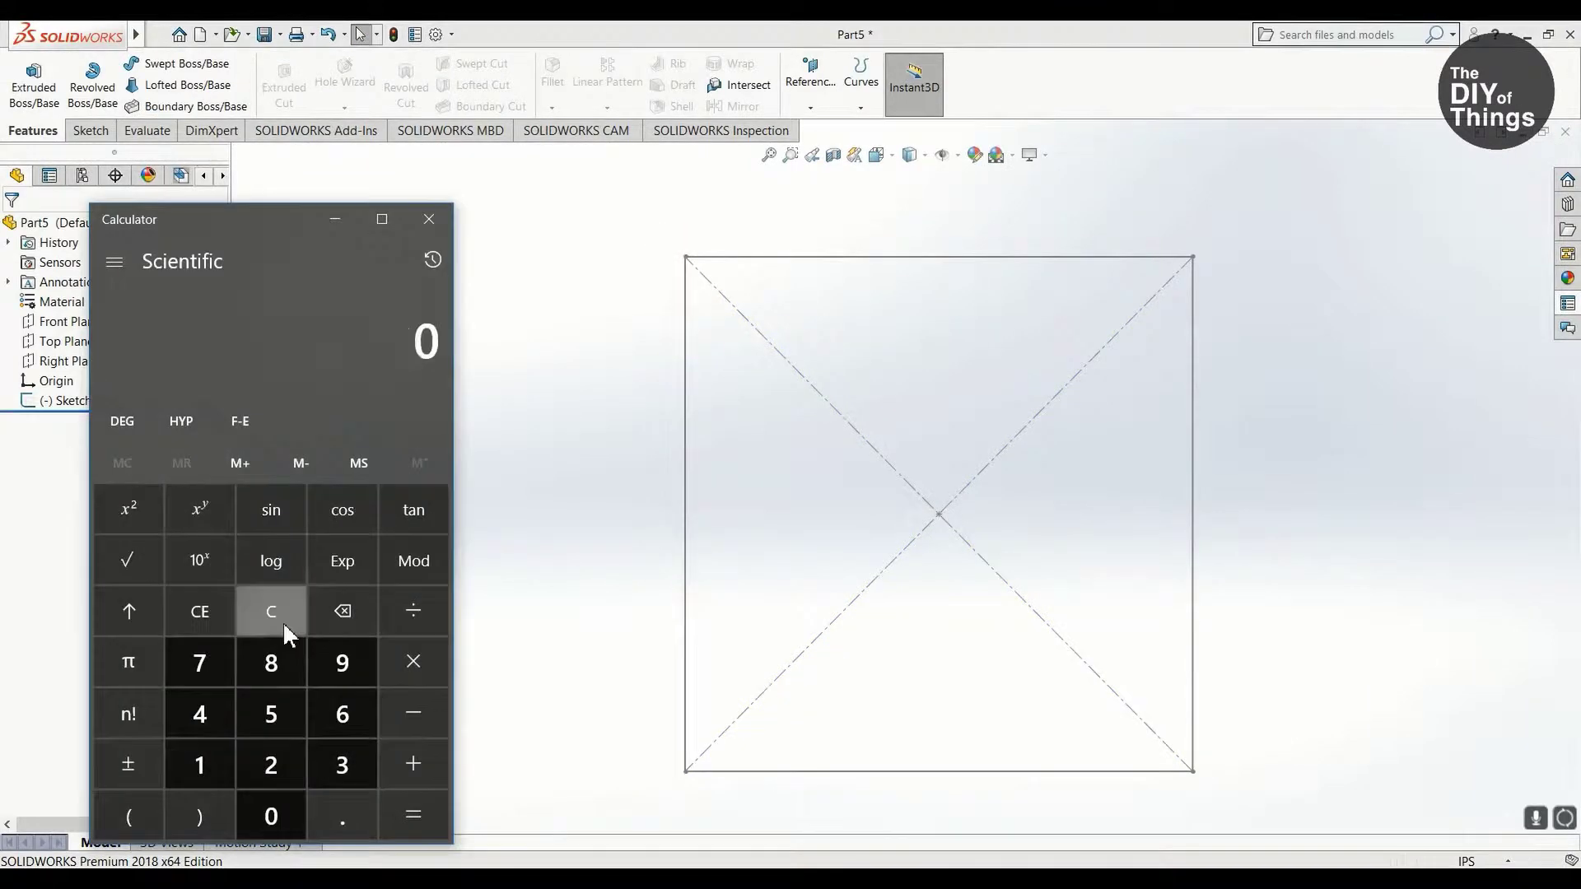
text(2)
key(Escape)
Step: Add a reference dimension for the rectangle's height outside the sketch
click(88, 132)
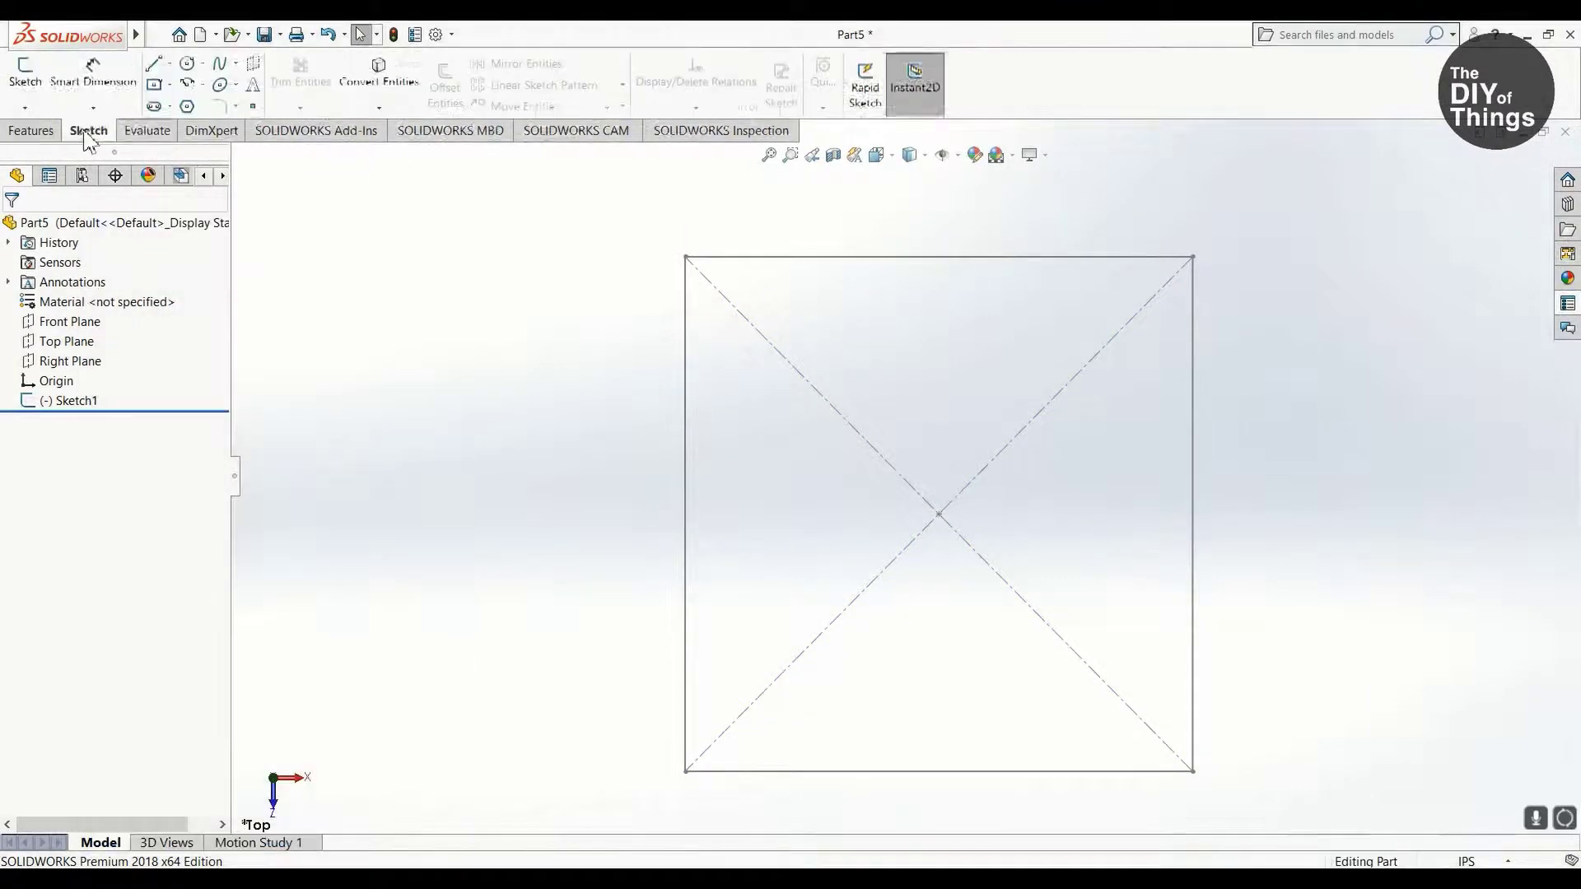
click(530, 447)
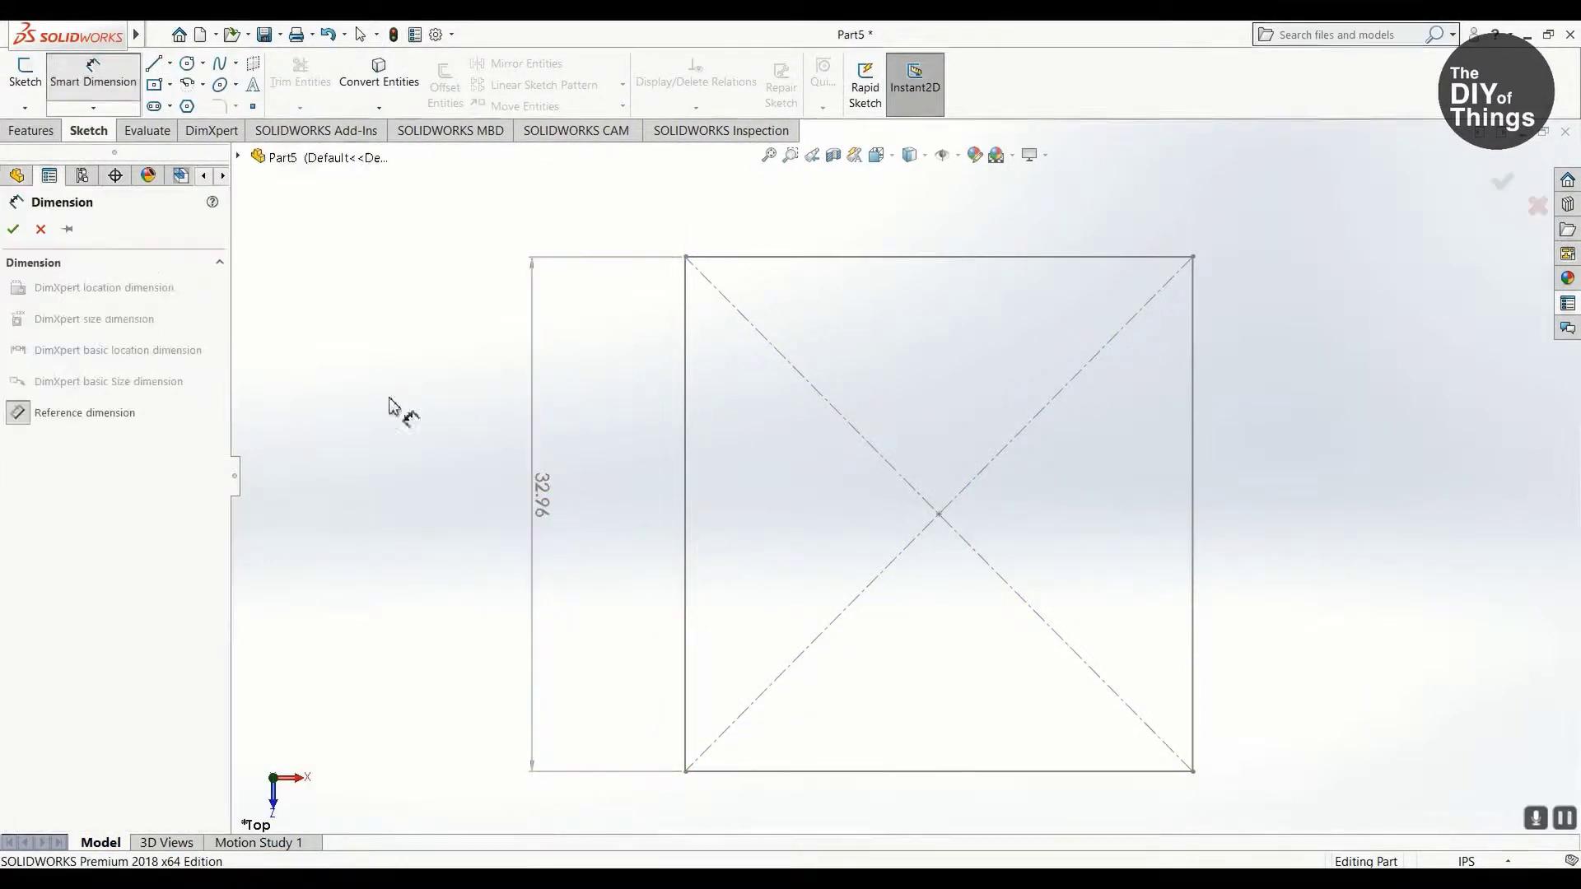
click(530, 442)
key(Escape)
Step: Reopen the sketch and set the rectangle's height to 62 in
click(682, 433)
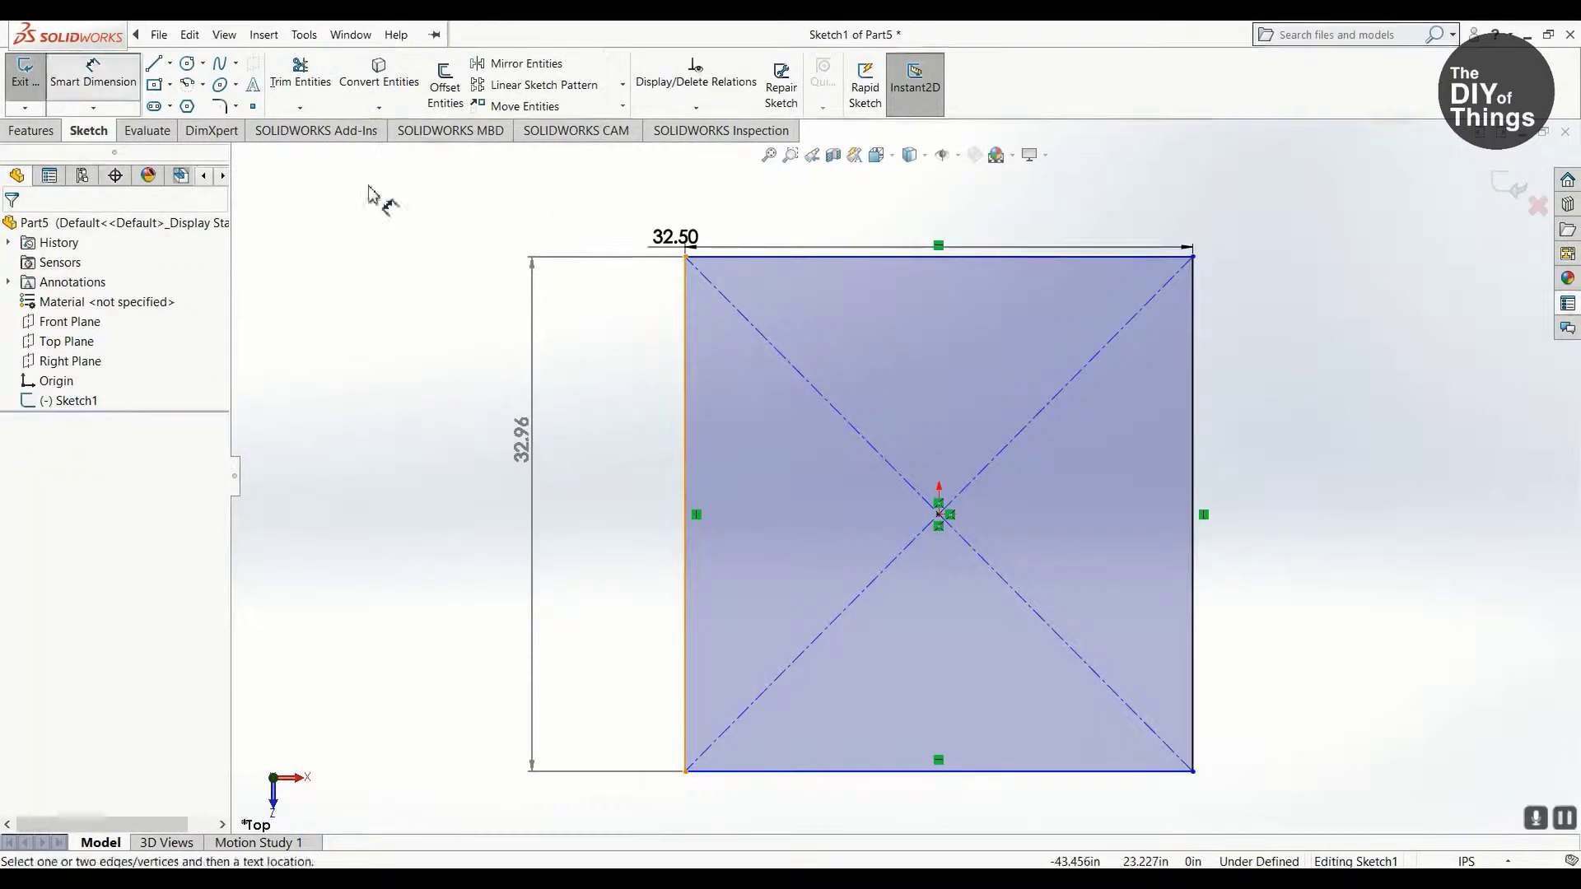
text(62)
key(Return)
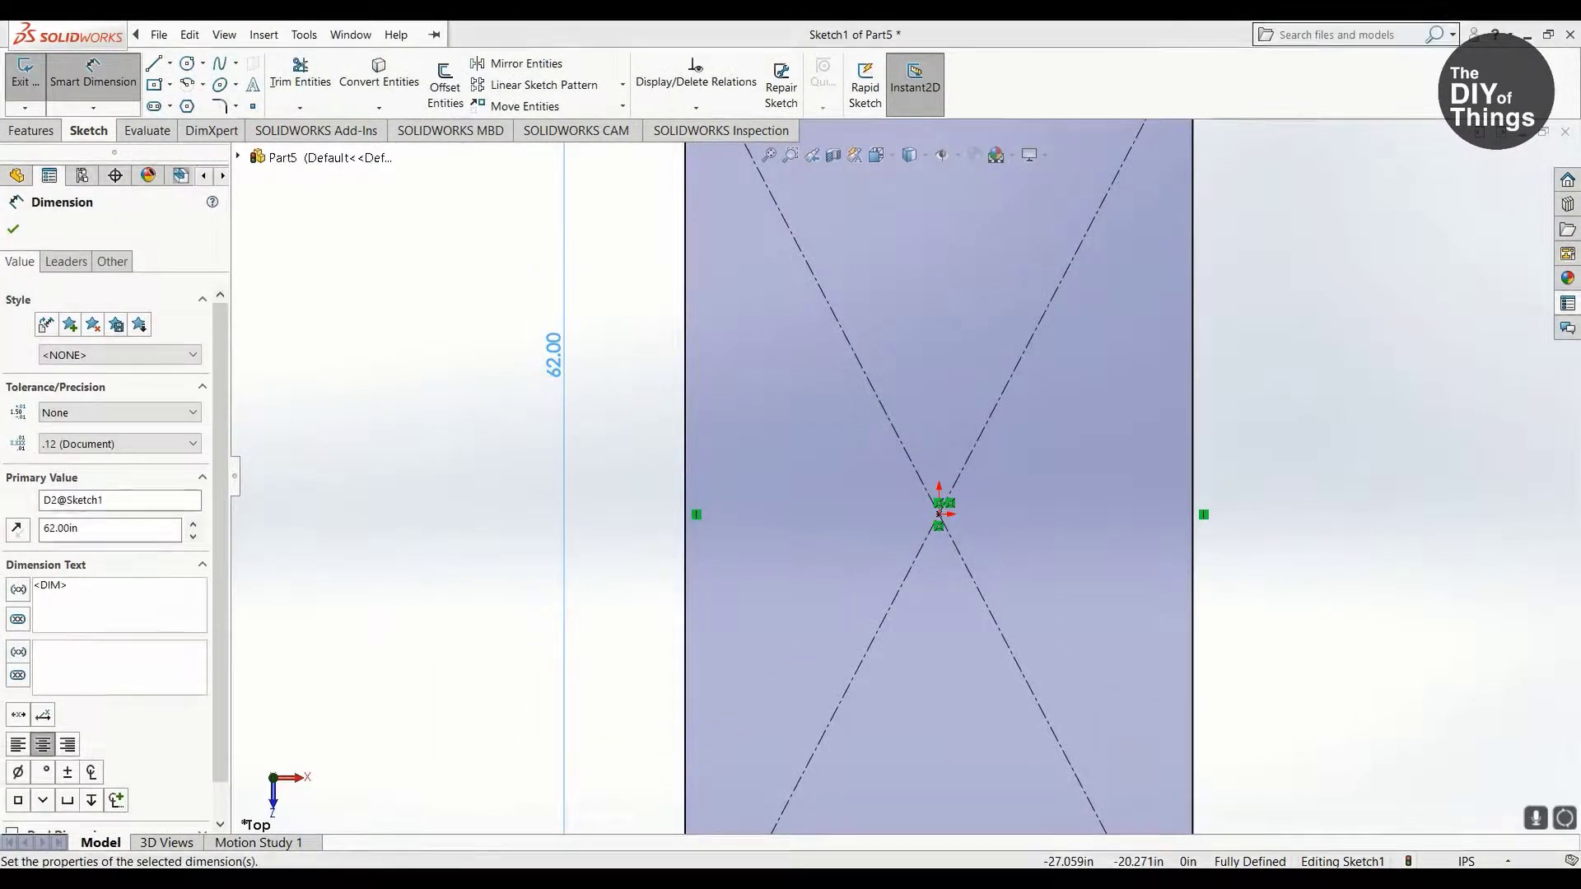
Step: Extrude the rectangle 1.5 in as a blind boss
key(e)
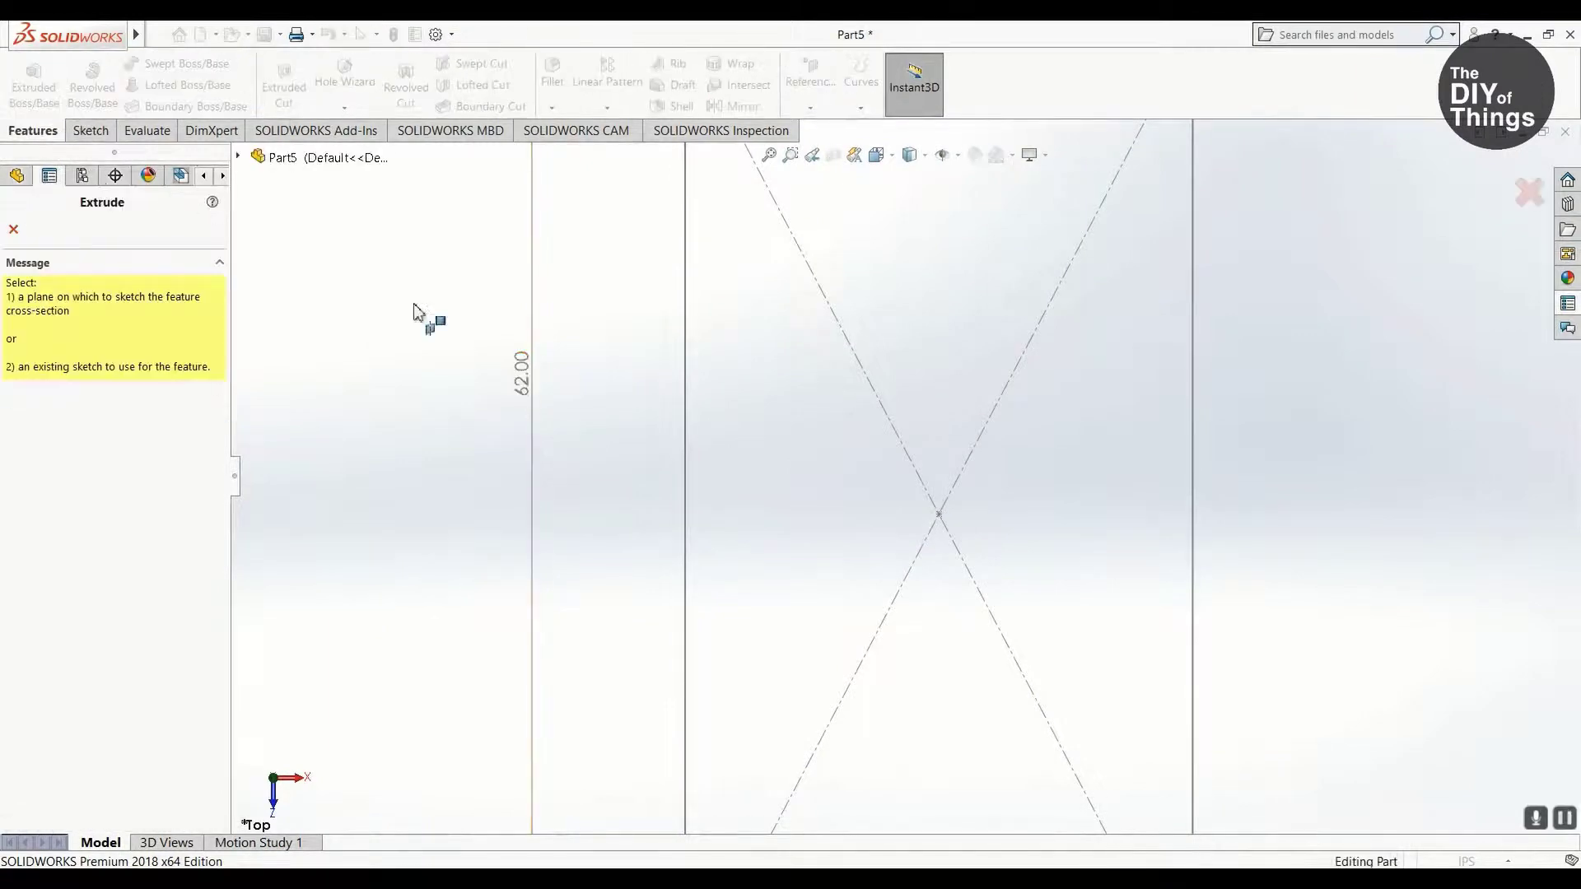
click(683, 325)
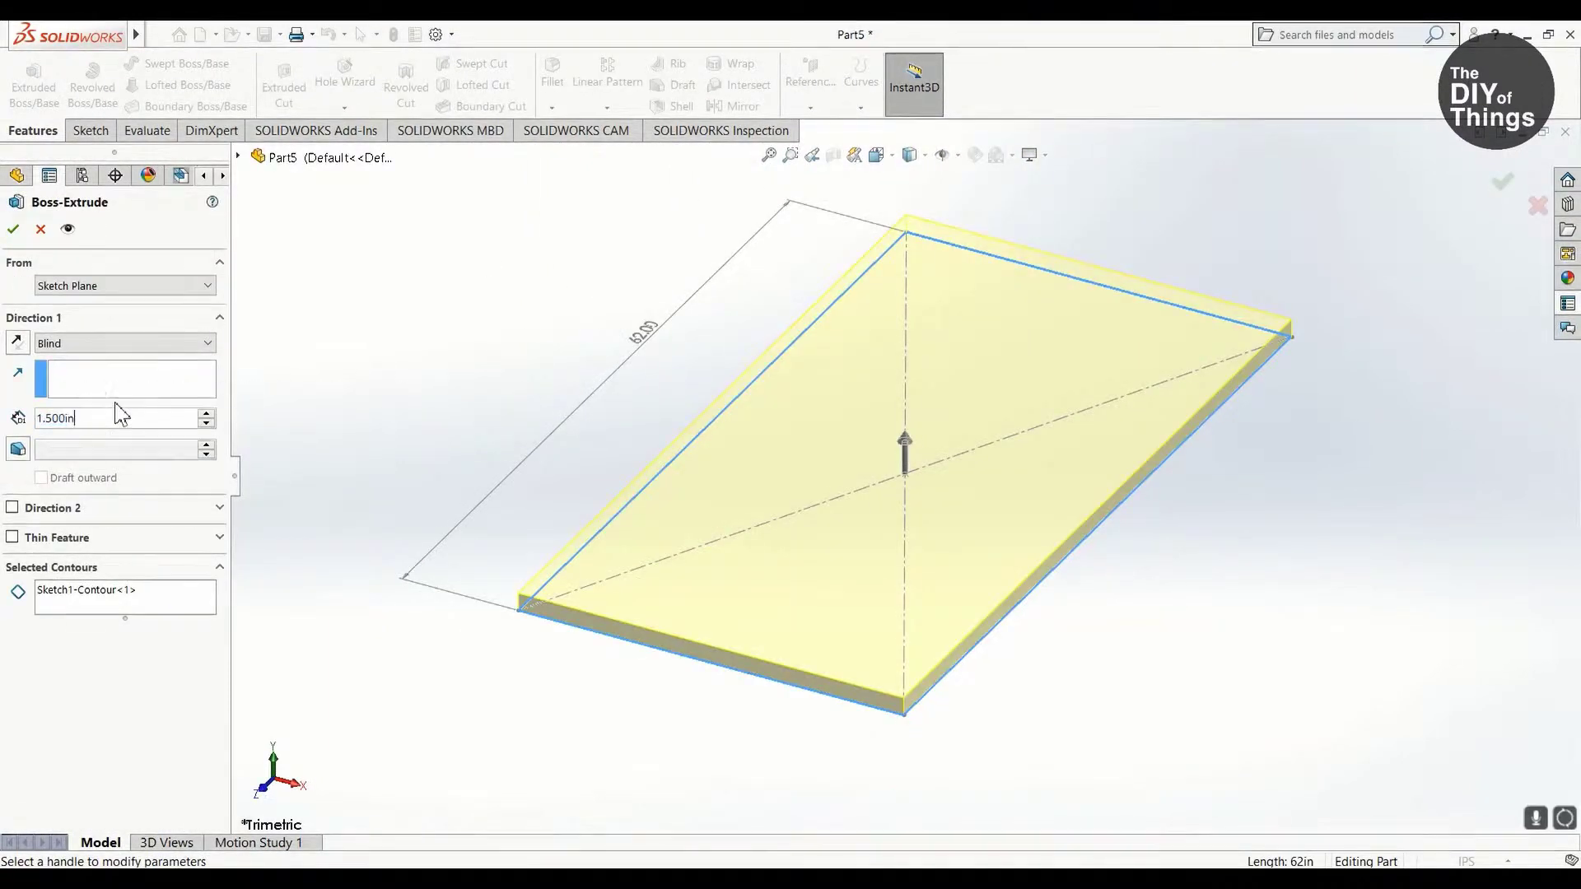
key(Return)
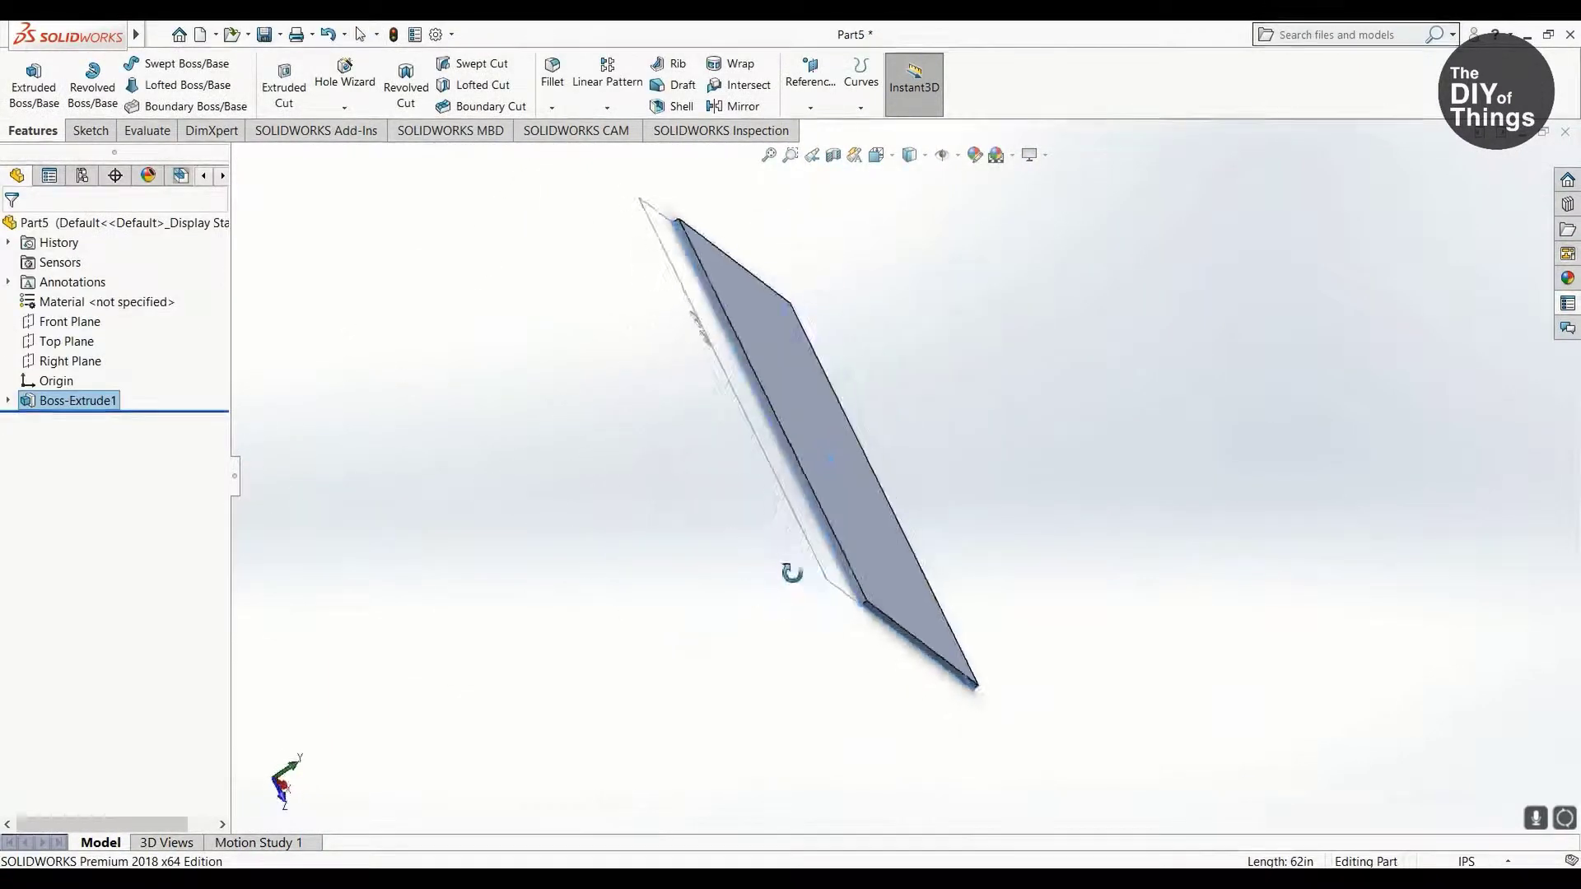
Step: Sketch a center rectangle on the slab's large face, centred on the origin, leaving a border all around
click(877, 155)
click(897, 177)
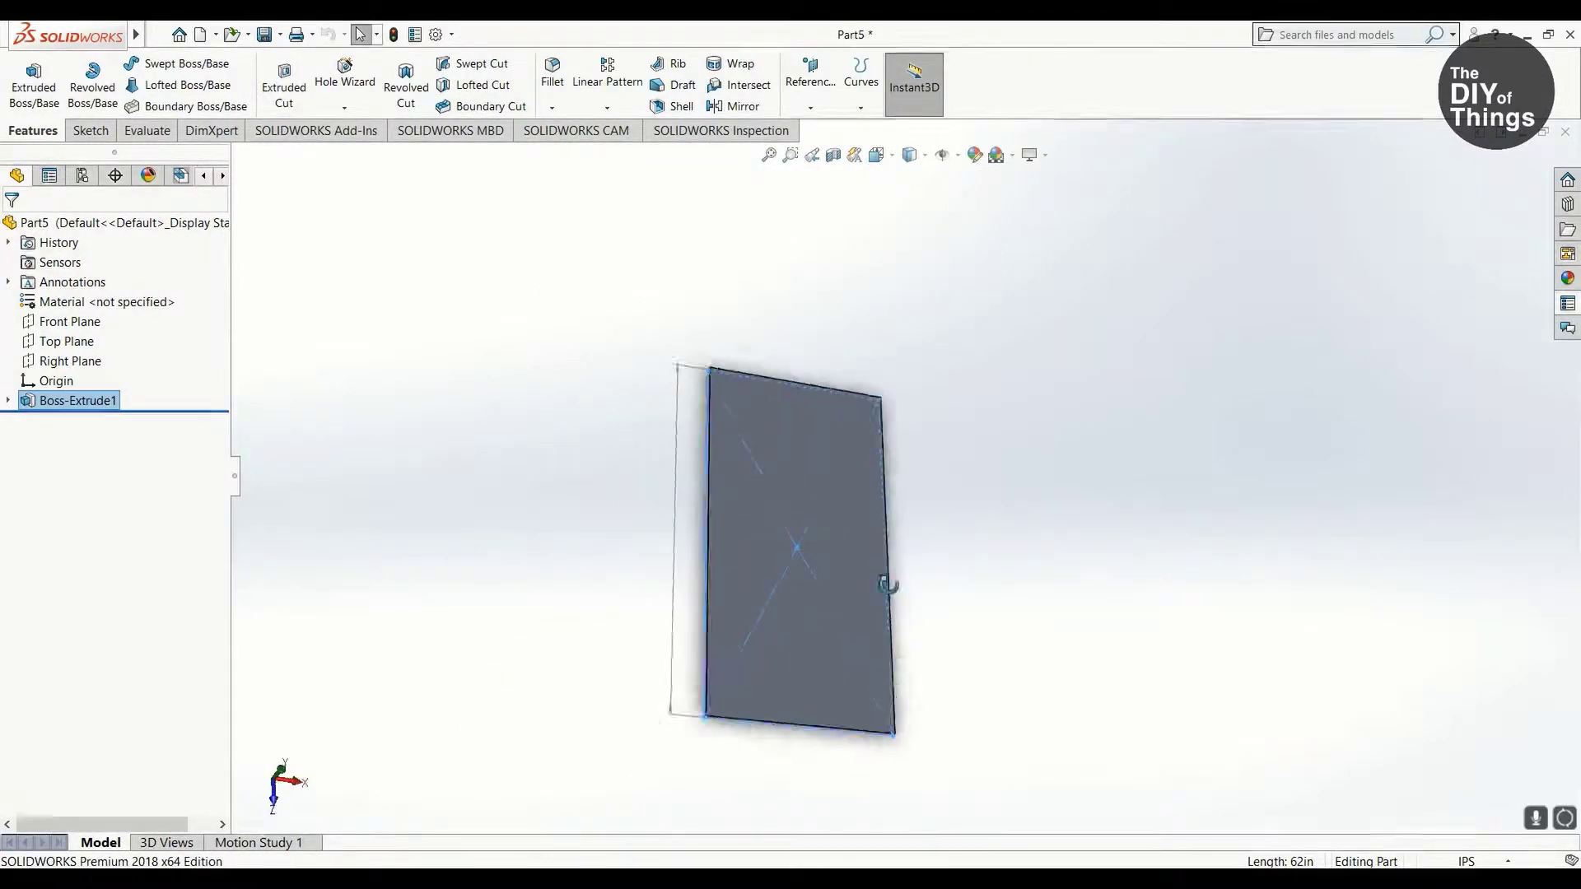
click(728, 466)
click(155, 85)
click(759, 559)
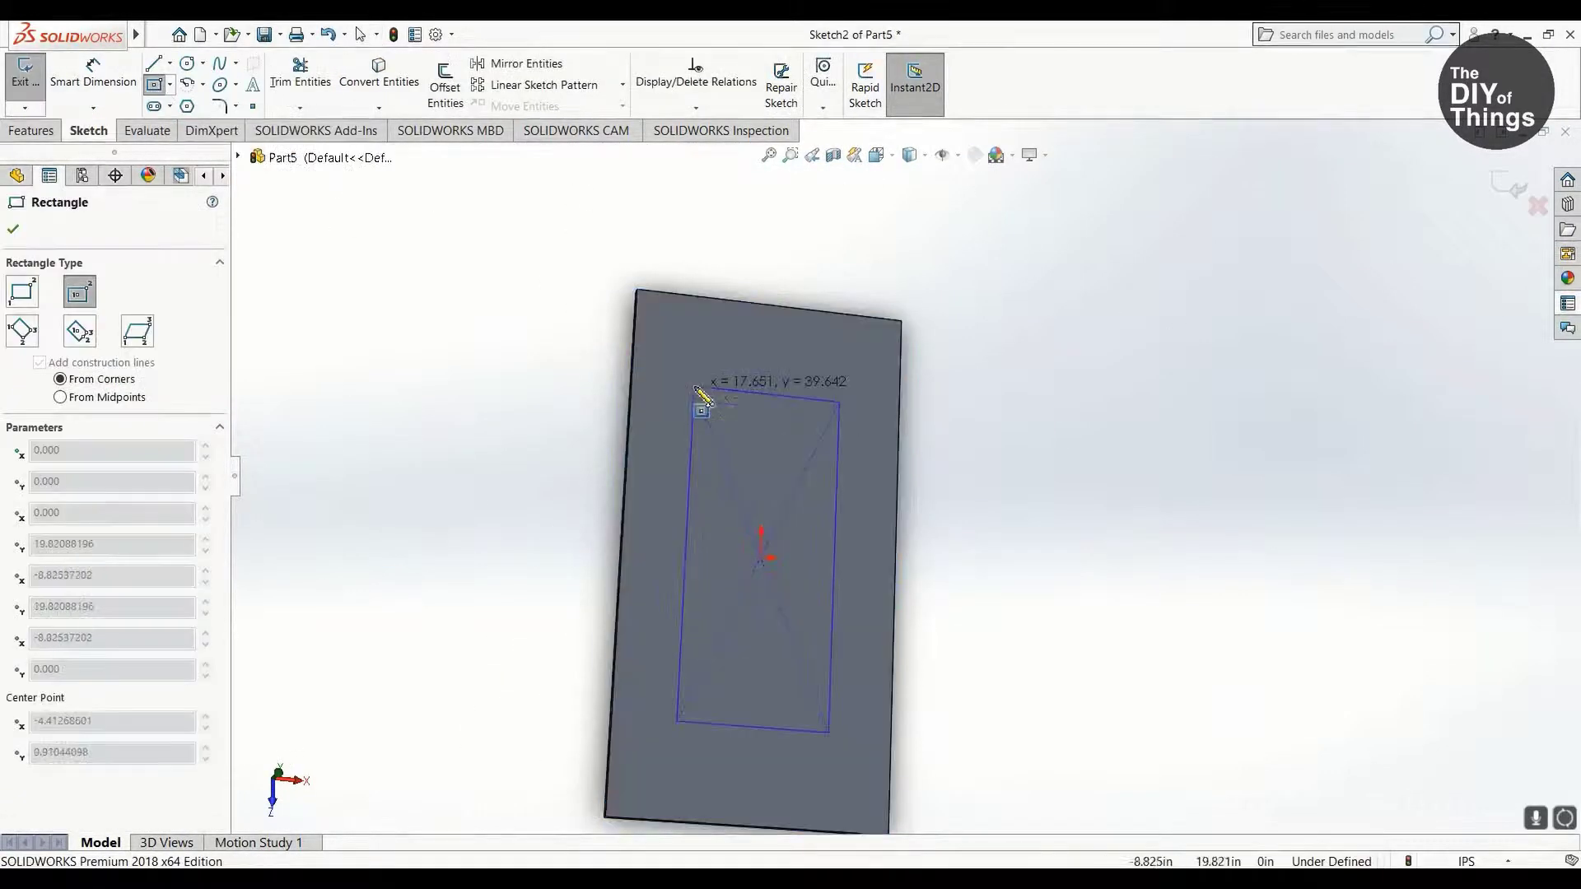
key(Escape)
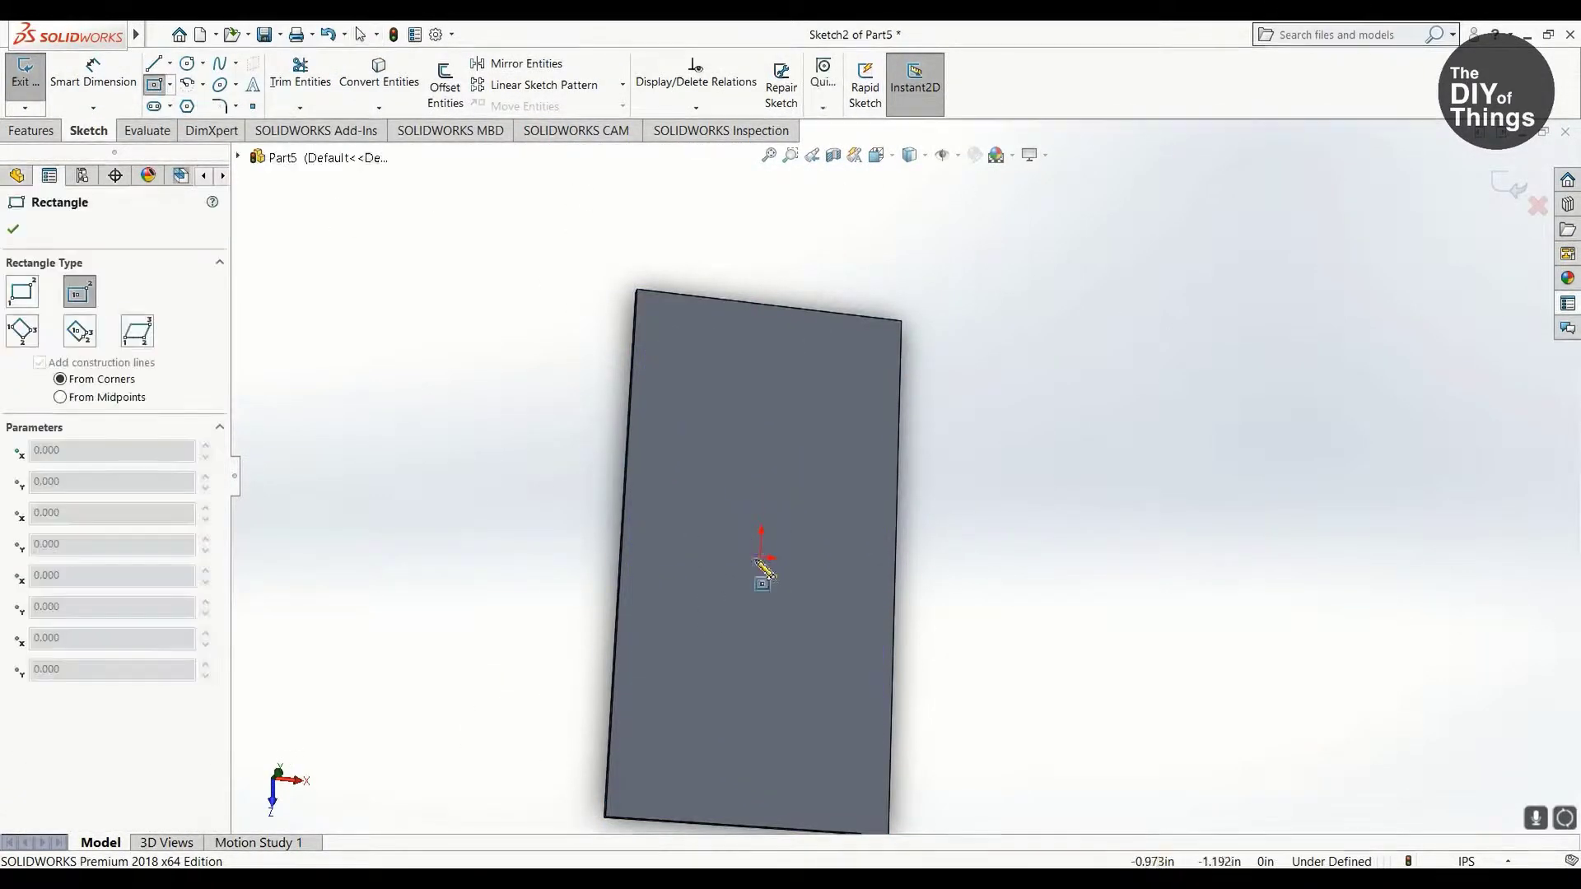
key(Escape)
key(Return)
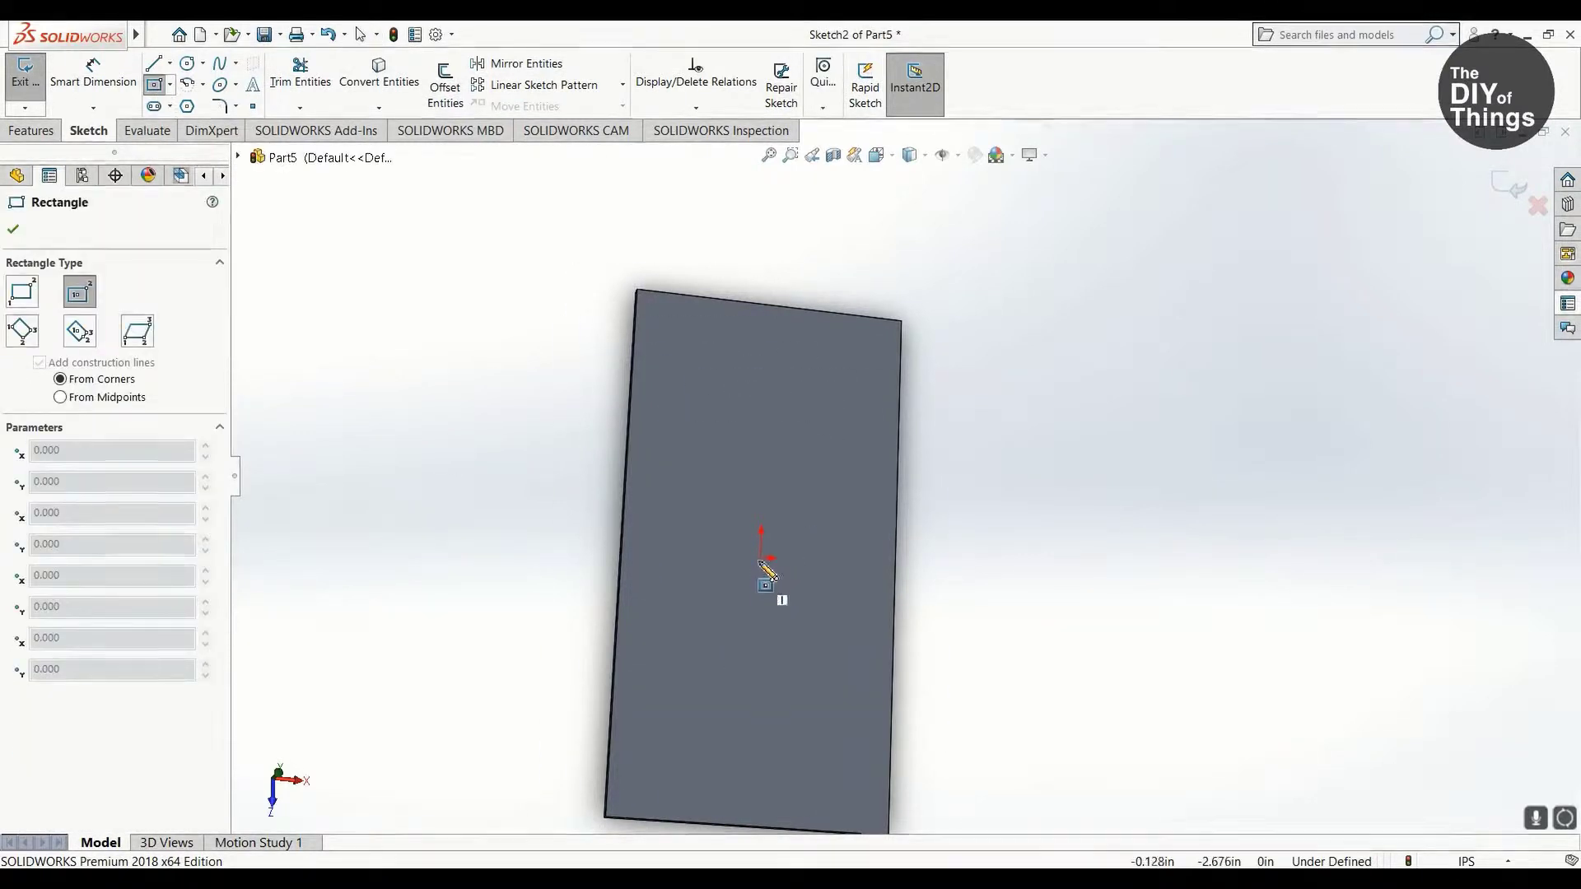
key(Escape)
key(Return)
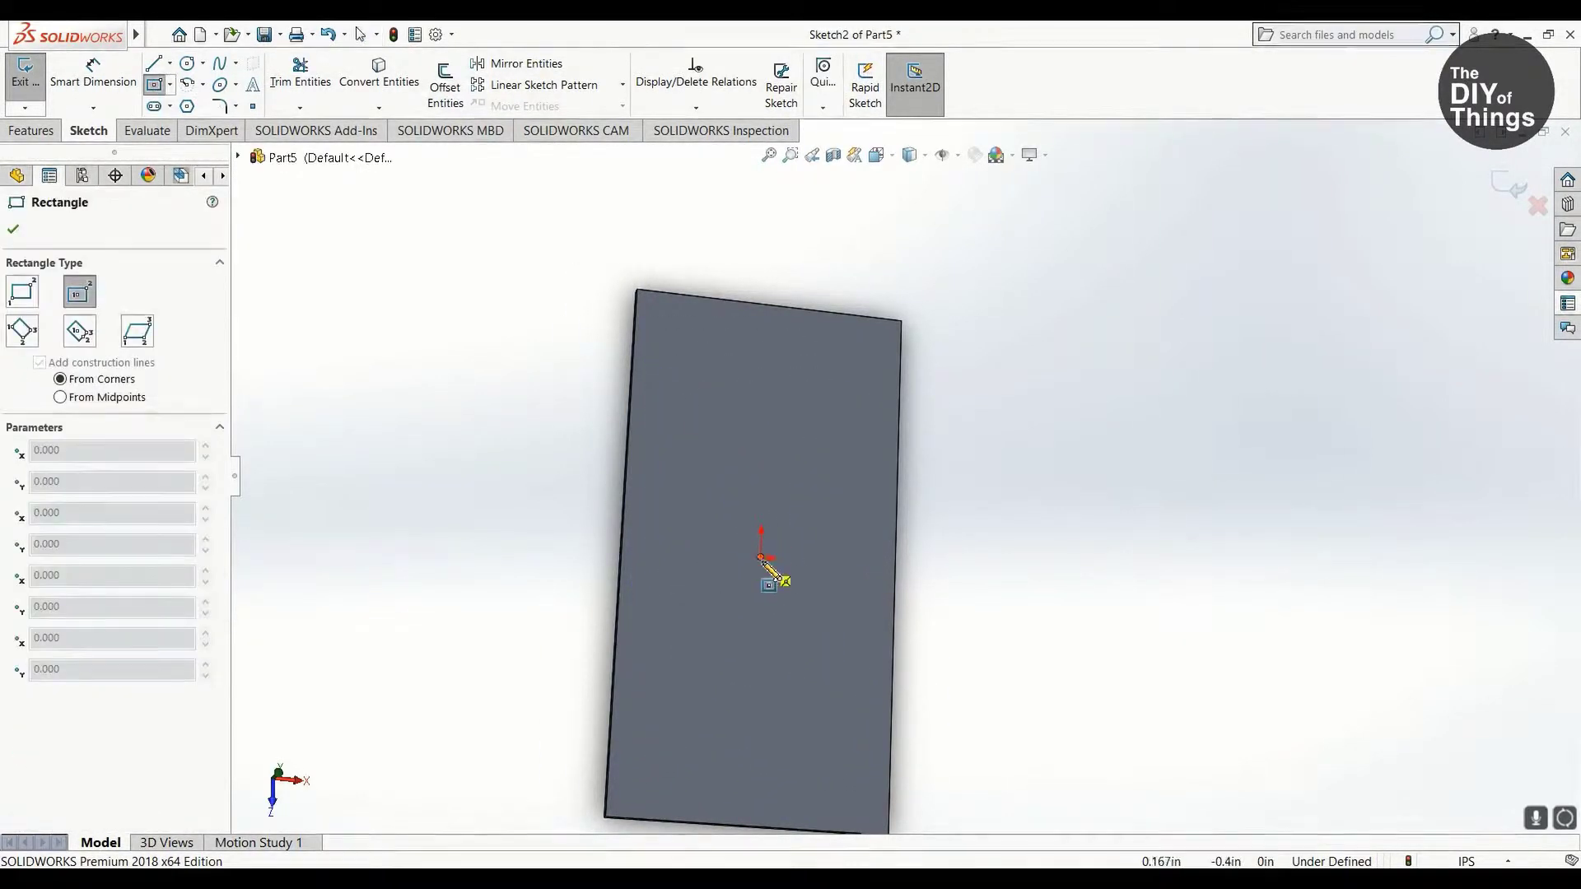
click(676, 384)
key(Escape)
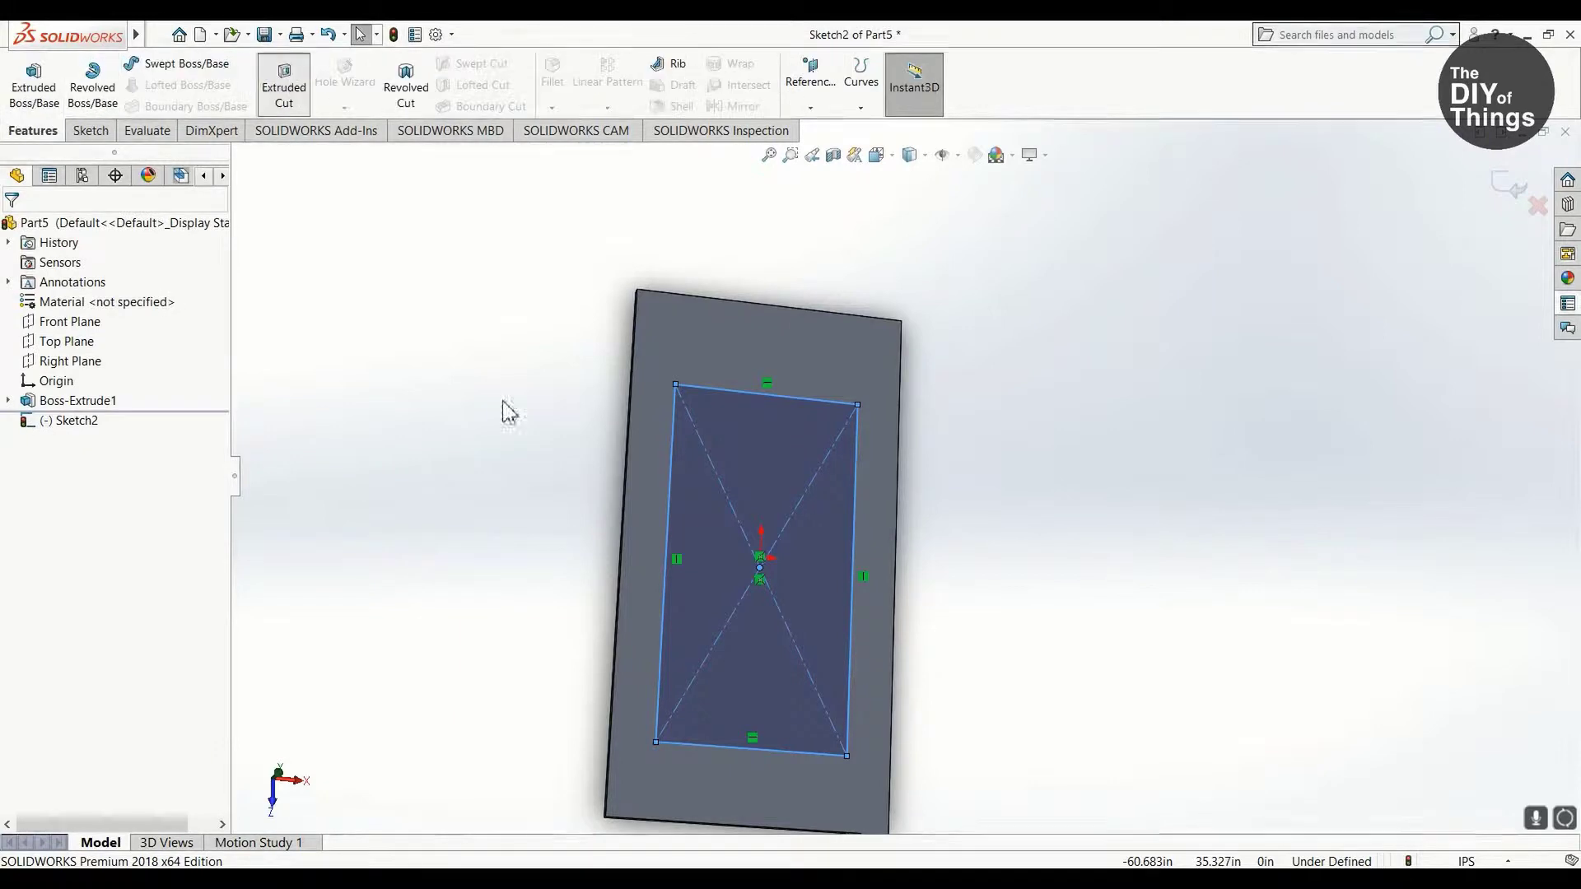
Step: Cut the inner rectangle through all of the slab to form the window opening, and open the part's material options
click(283, 82)
click(107, 343)
click(123, 374)
key(Return)
right_click(161, 303)
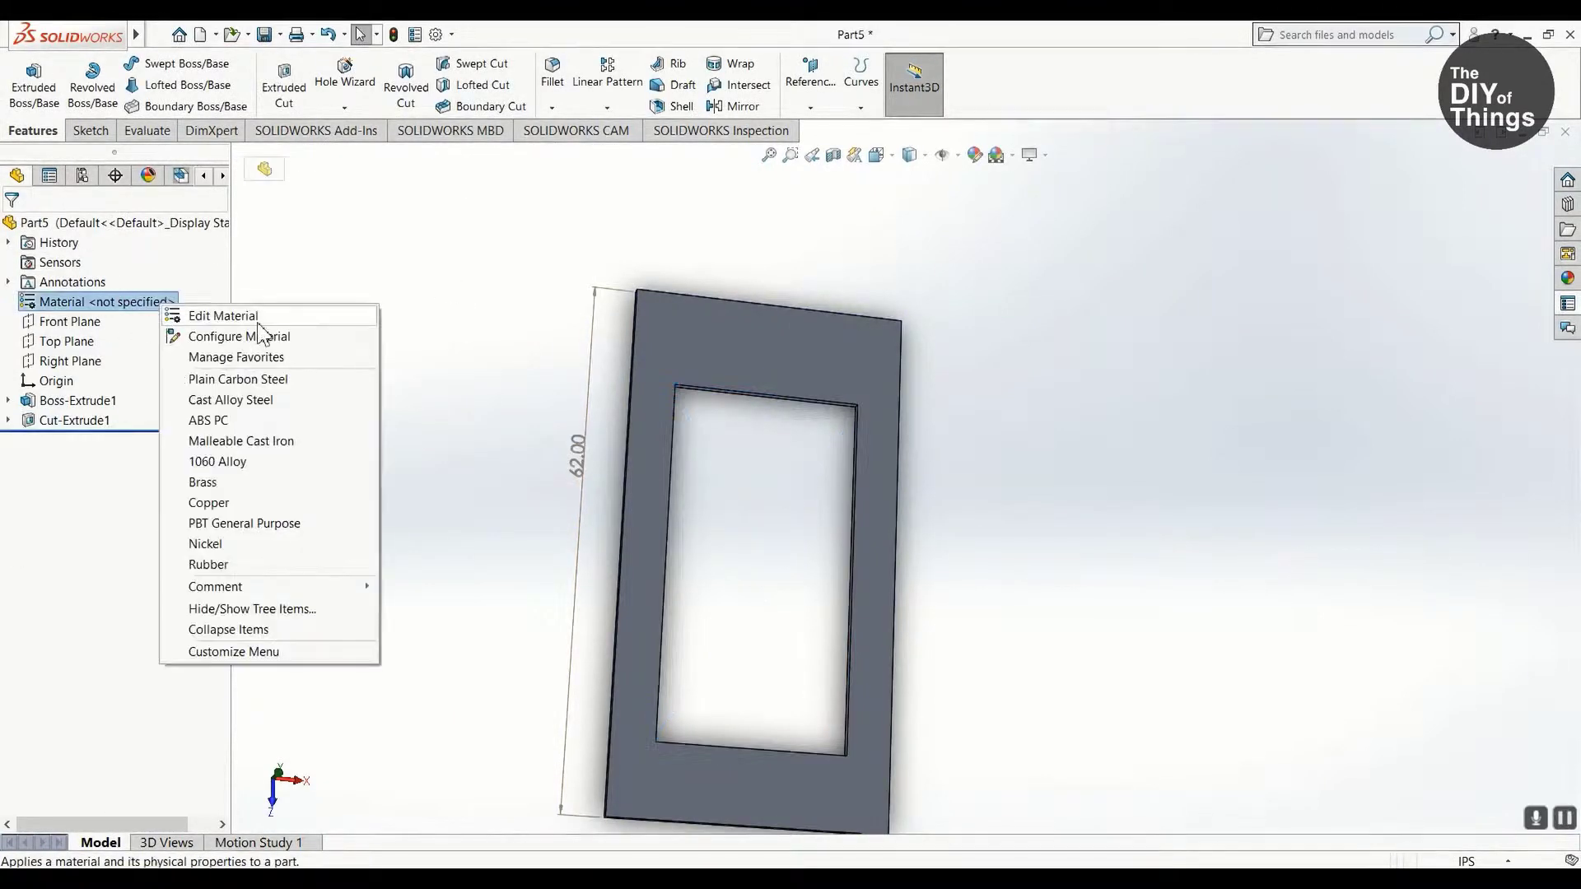
click(276, 337)
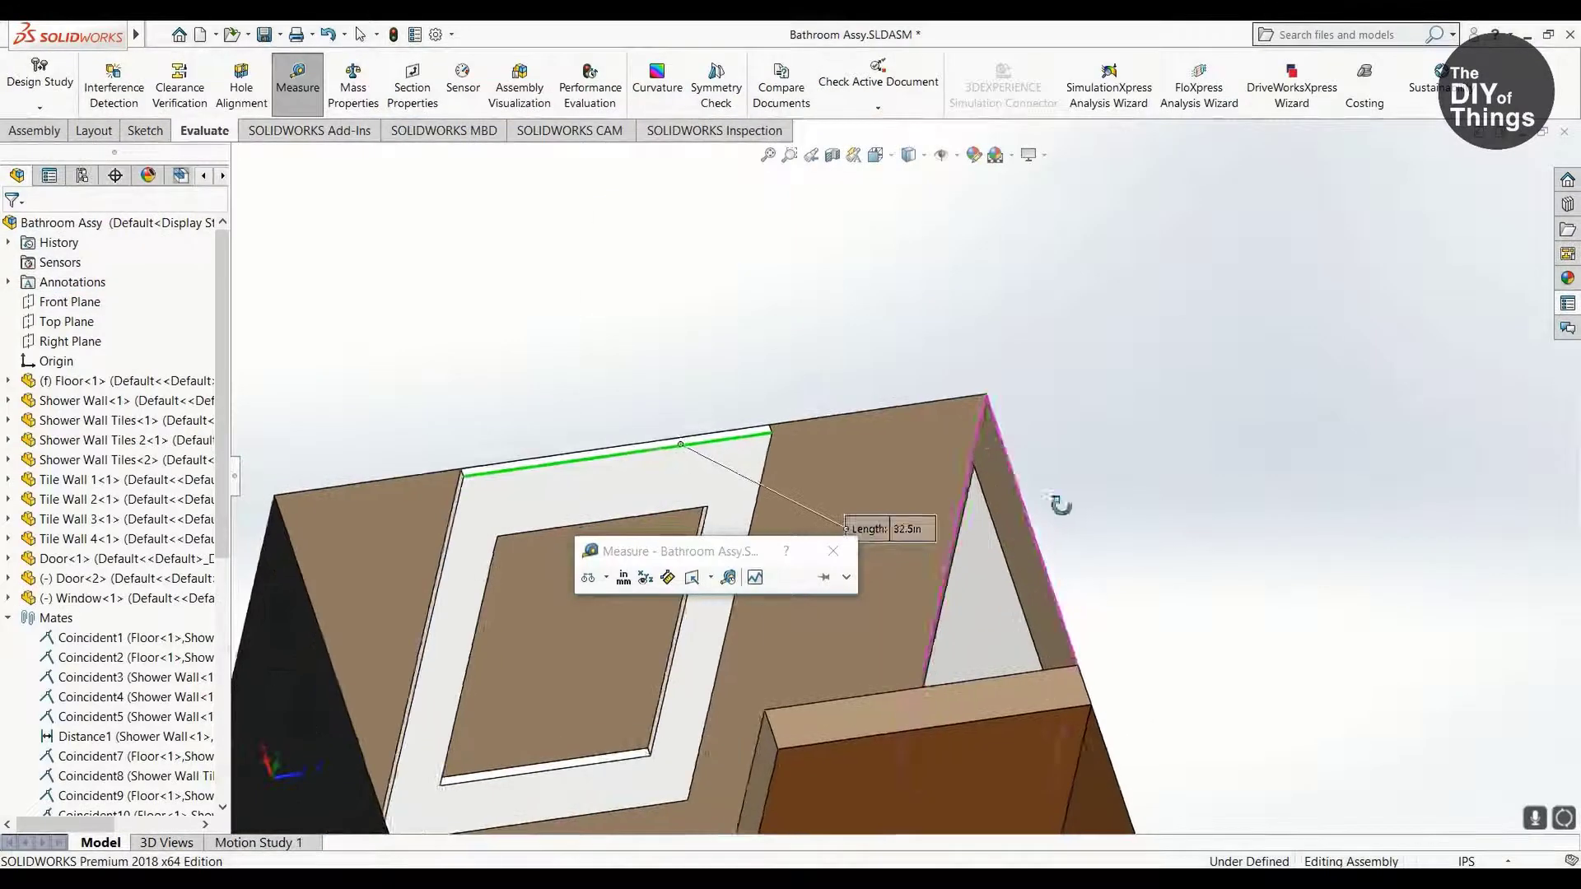
Step: Measure along the window's top edge in the bathroom assembly and calculate the offset for centring the window on its wall
scroll(531, 406, down, 3)
scroll(847, 417, up, 3)
click(888, 500)
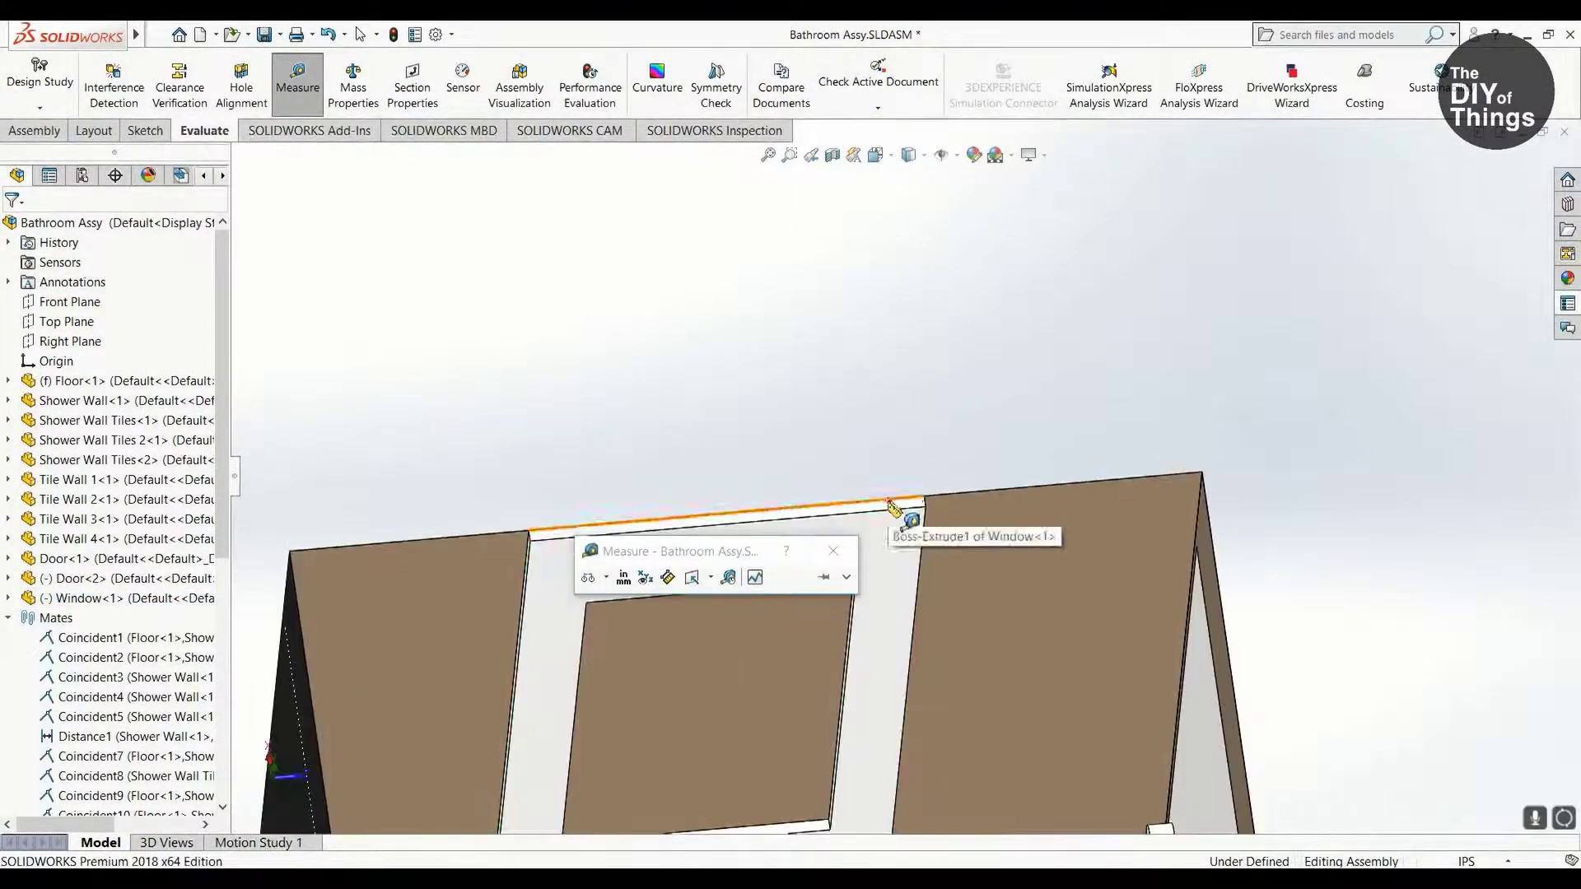
key(alt+Tab)
text(2.5/2=)
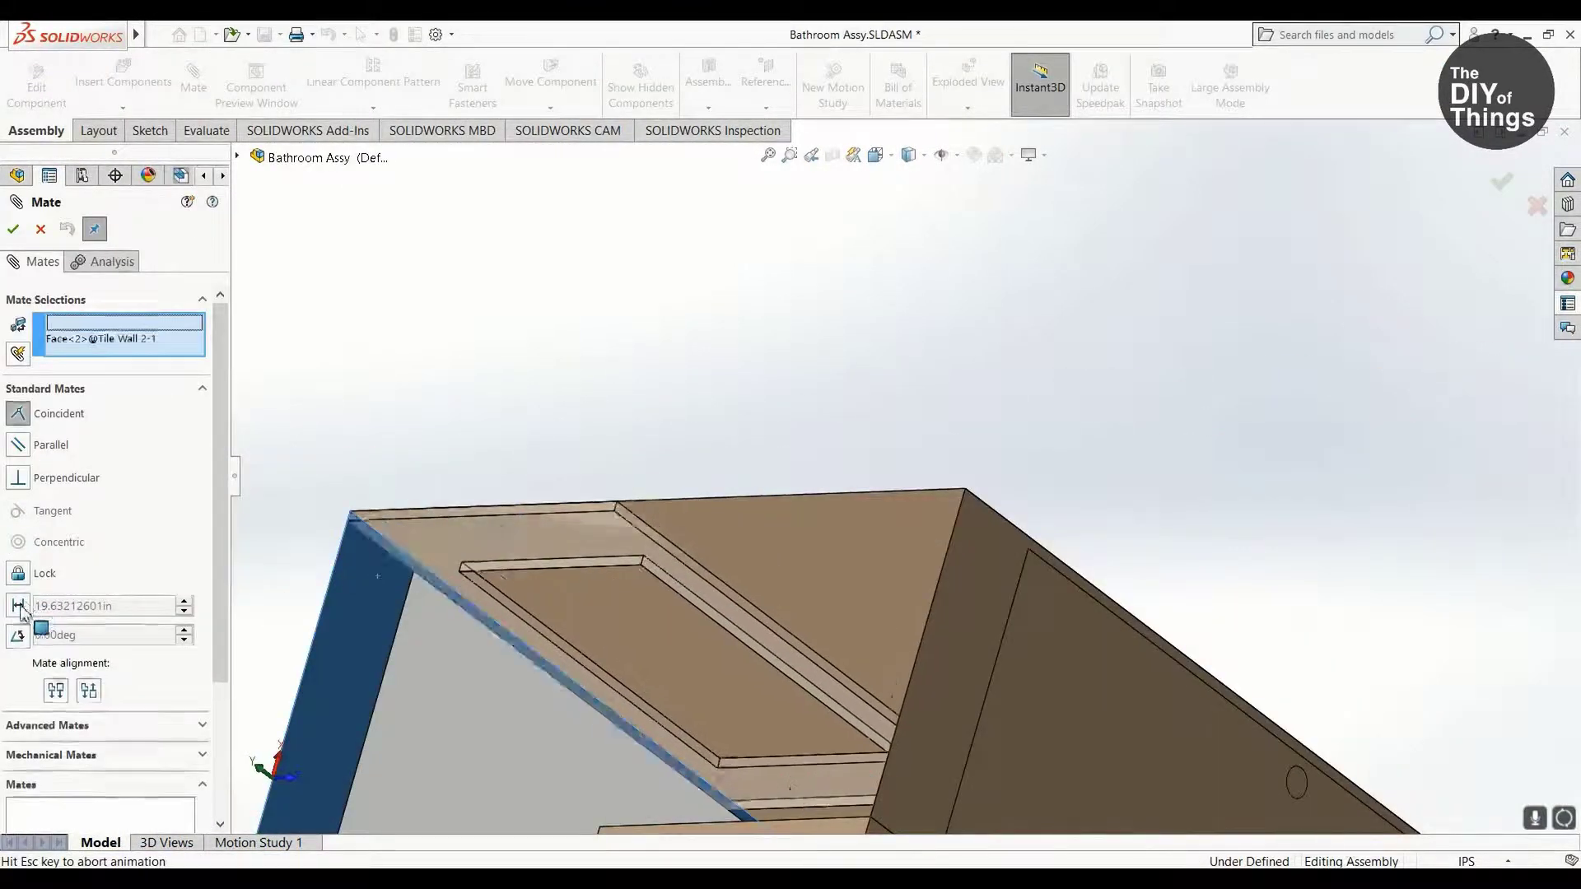
Step: Add a 21.25 in distance mate between the window and Tile Wall 2, and finish mating
text(21.250in)
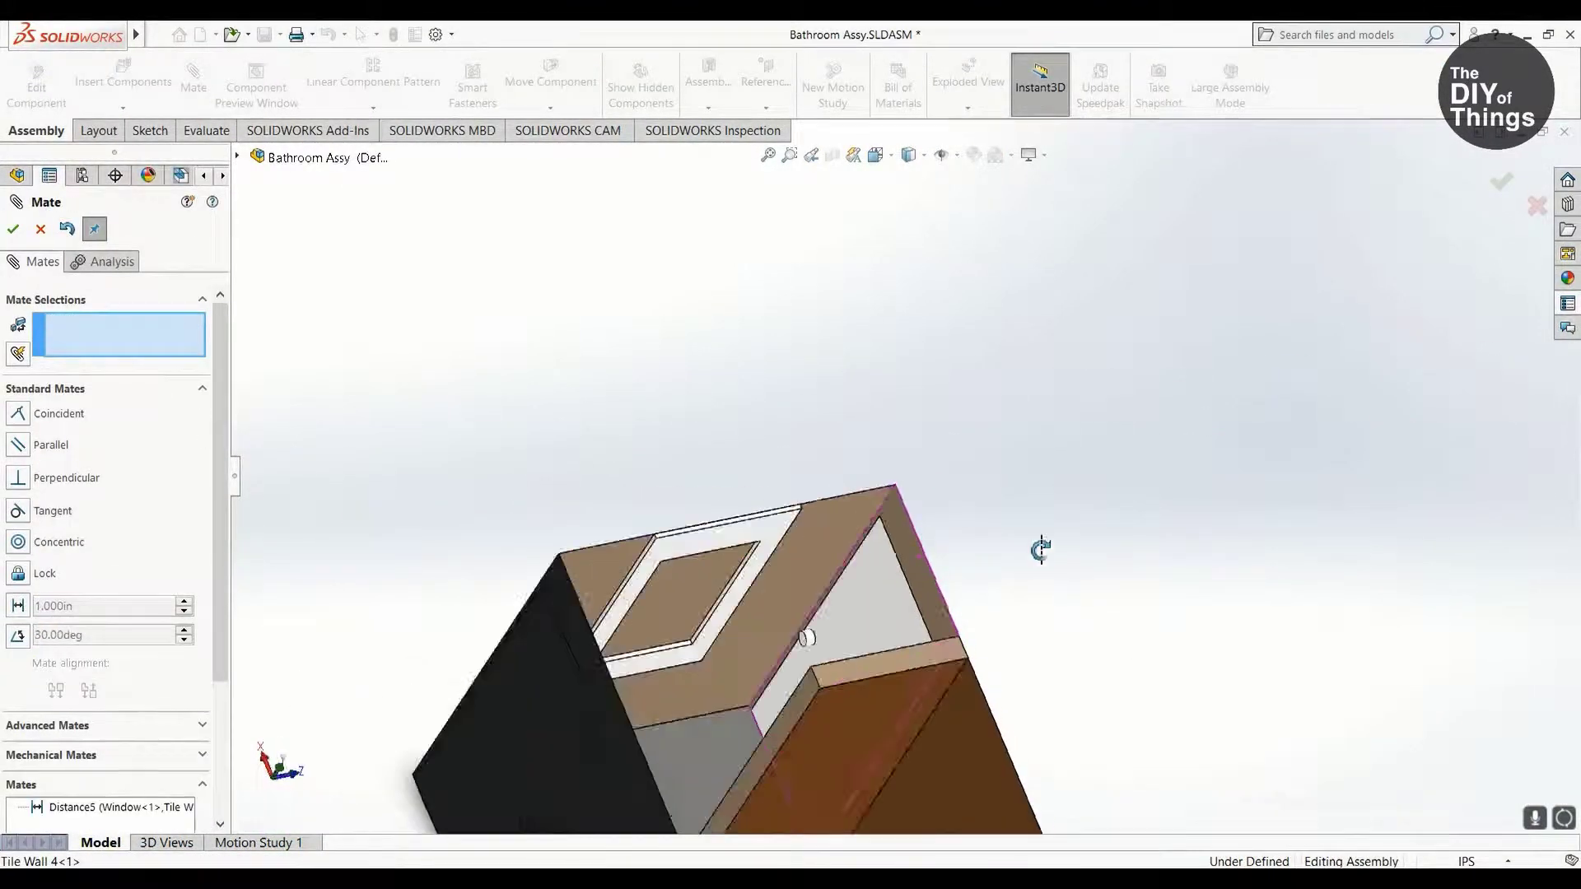
middle_drag(1041, 547, 1153, 600)
key(Escape)
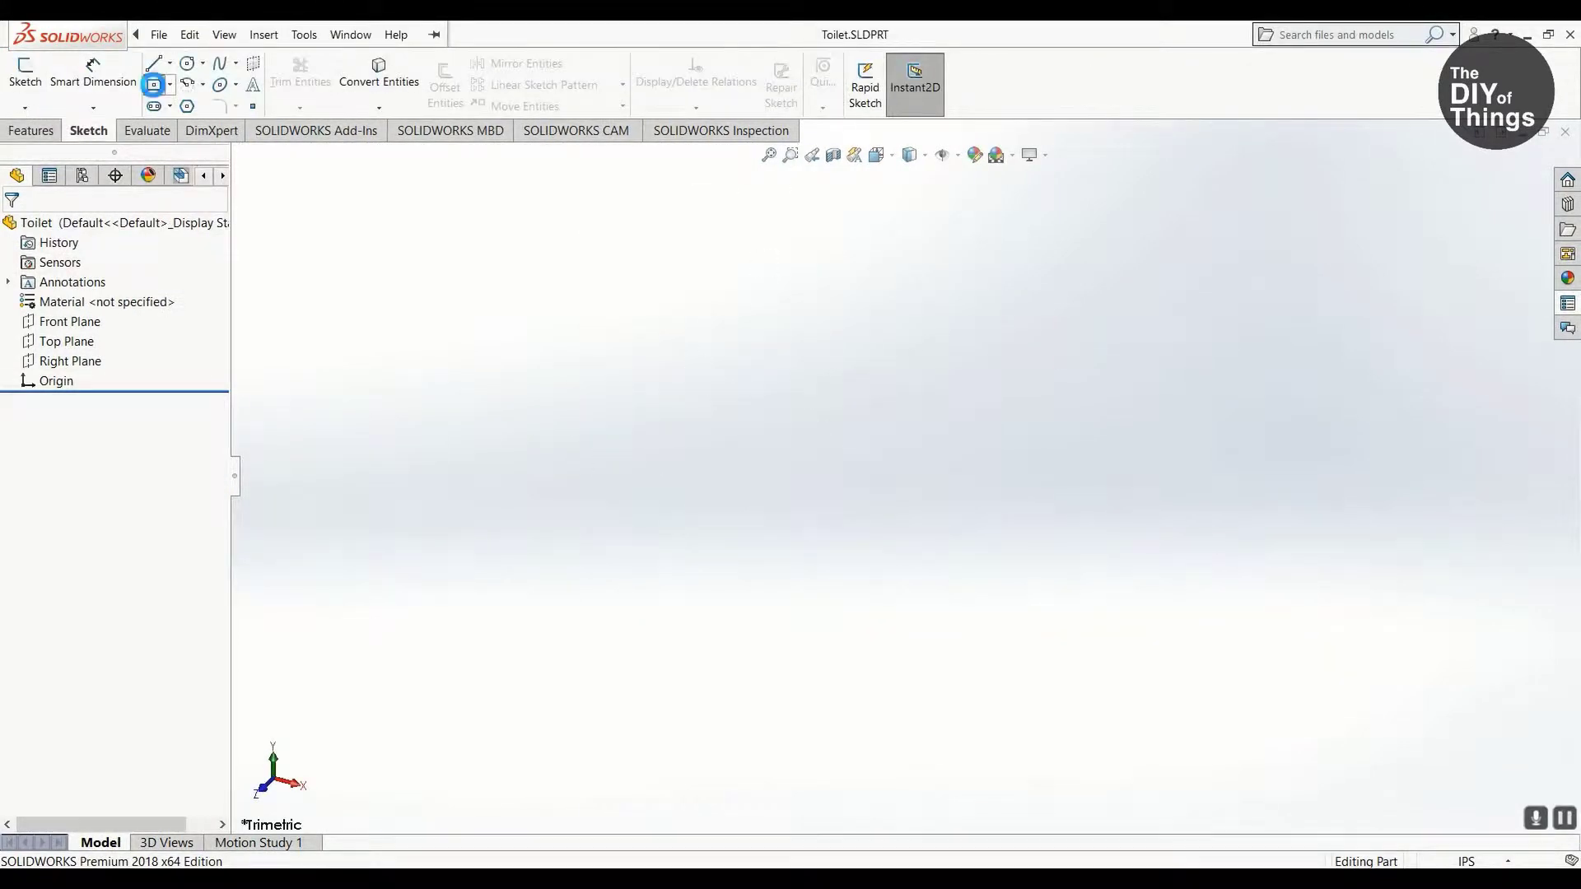
Step: In the Toilet part, sketch a center rectangle on the top plane at the origin, 28.5 in long and 20 in wide
click(153, 84)
click(877, 155)
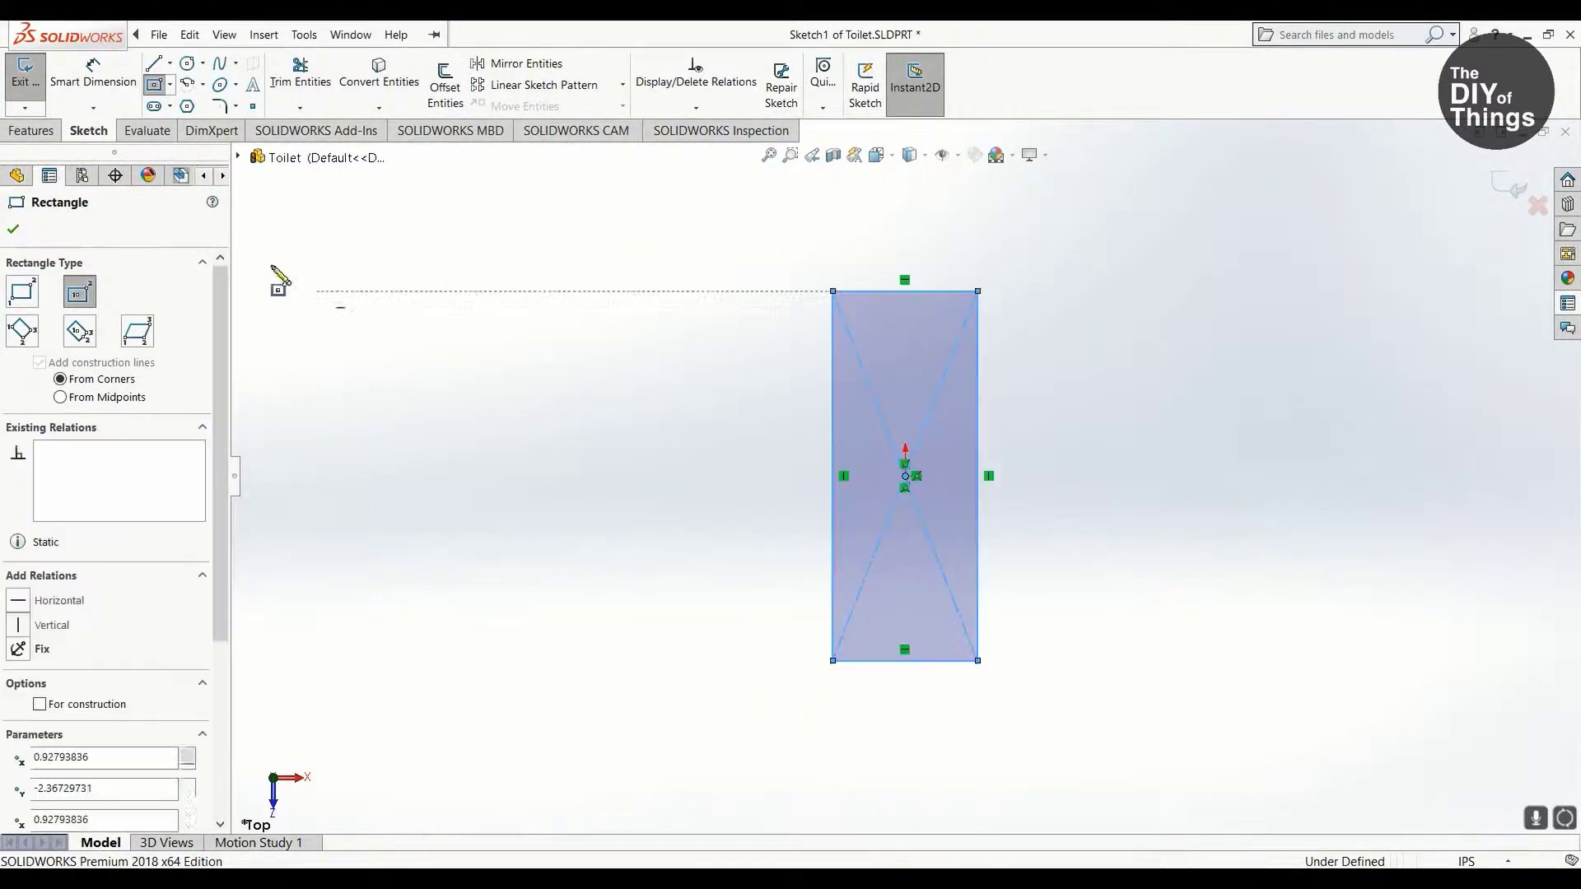
click(832, 475)
click(626, 478)
text(28.5)
key(Return)
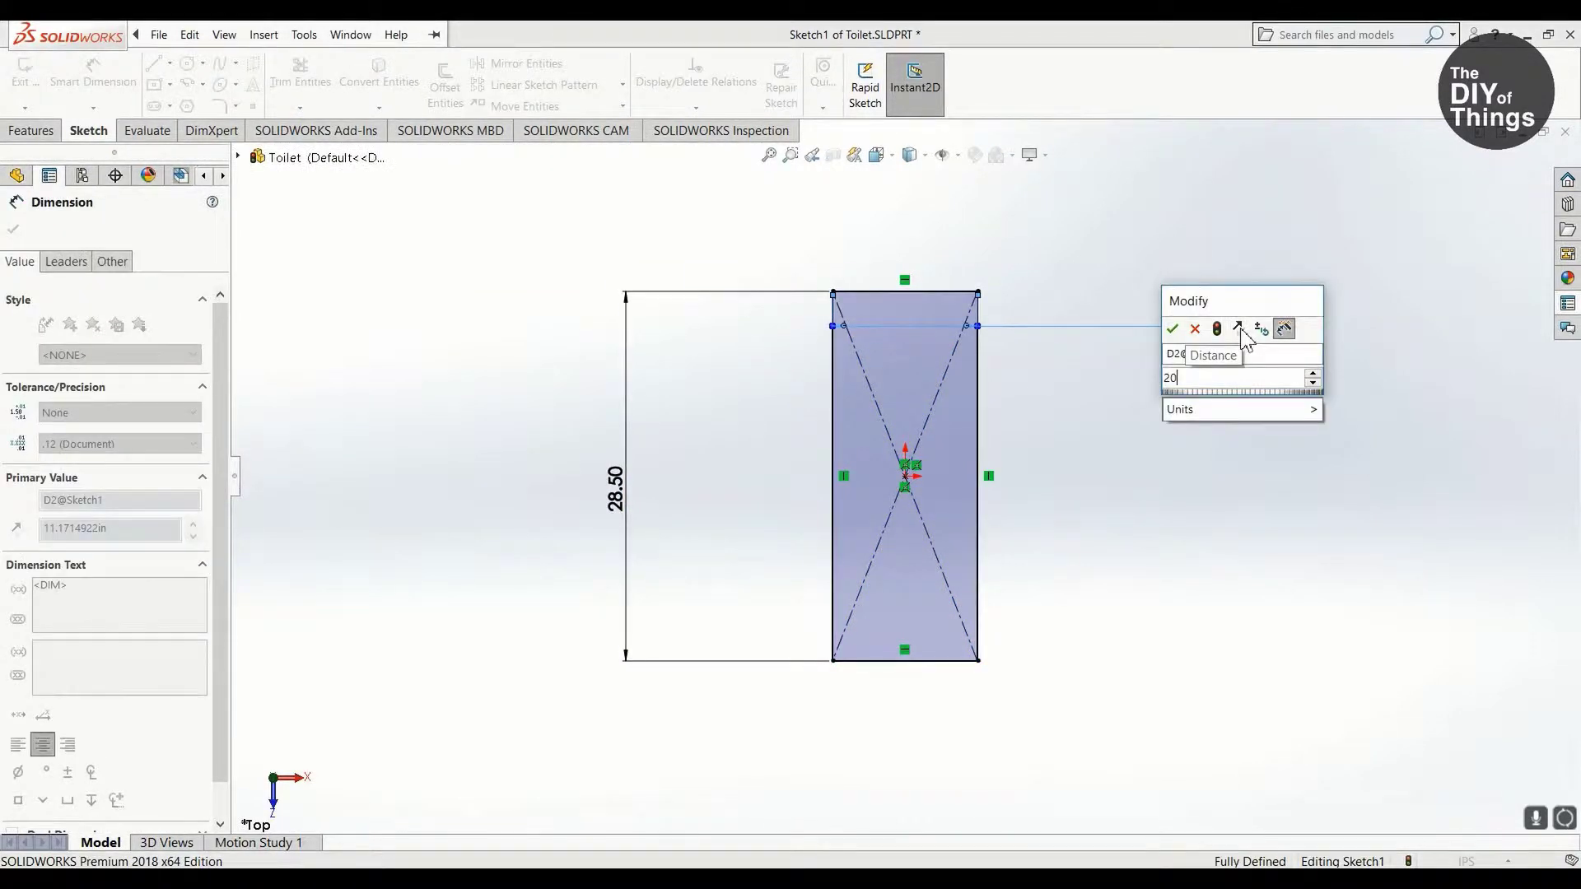
key(Return)
Step: Extrude the 28.5 × 20 in rectangle upward 18 in as a blind boss
key(e)
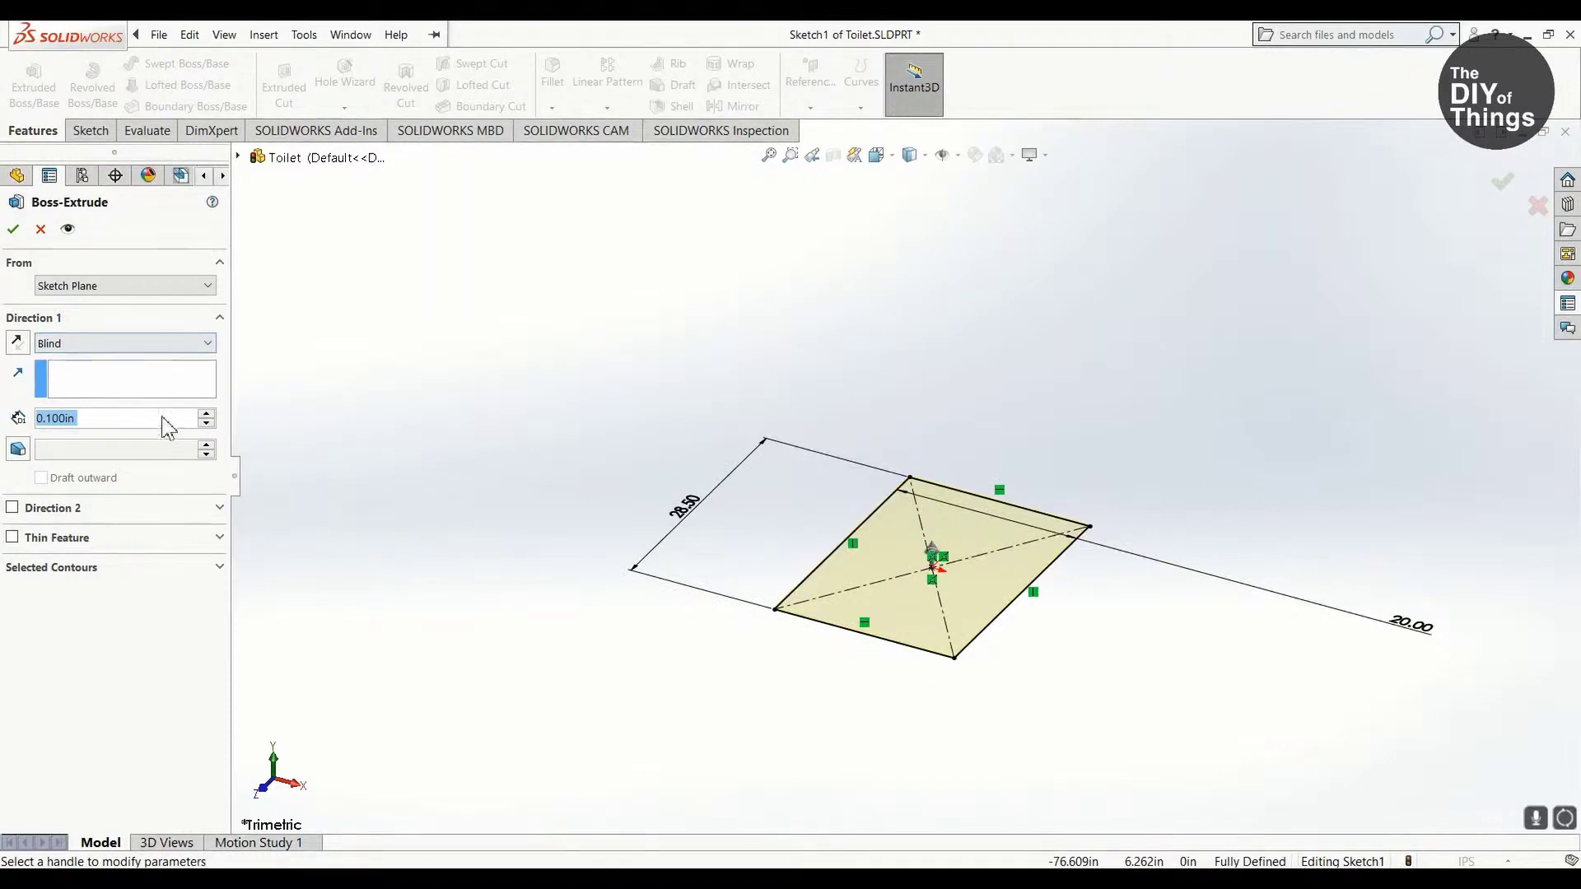
key(Return)
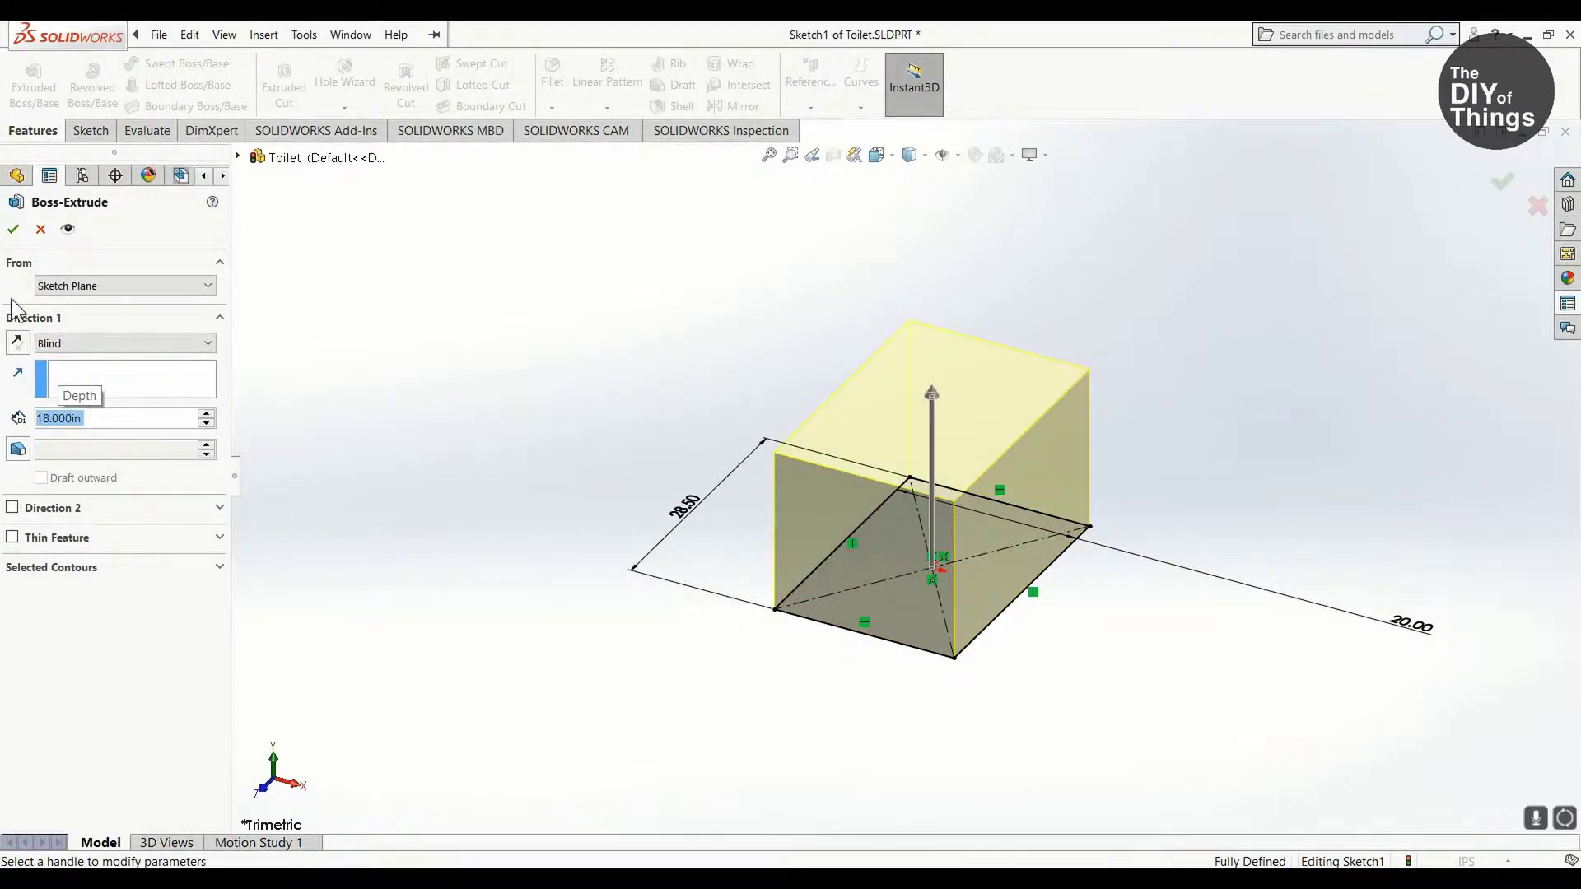
click(13, 229)
Step: Sketch a full-width rectangle 8 in deep along the rear edge of the block's top face and extrude it 14.5 in
click(161, 85)
click(1071, 375)
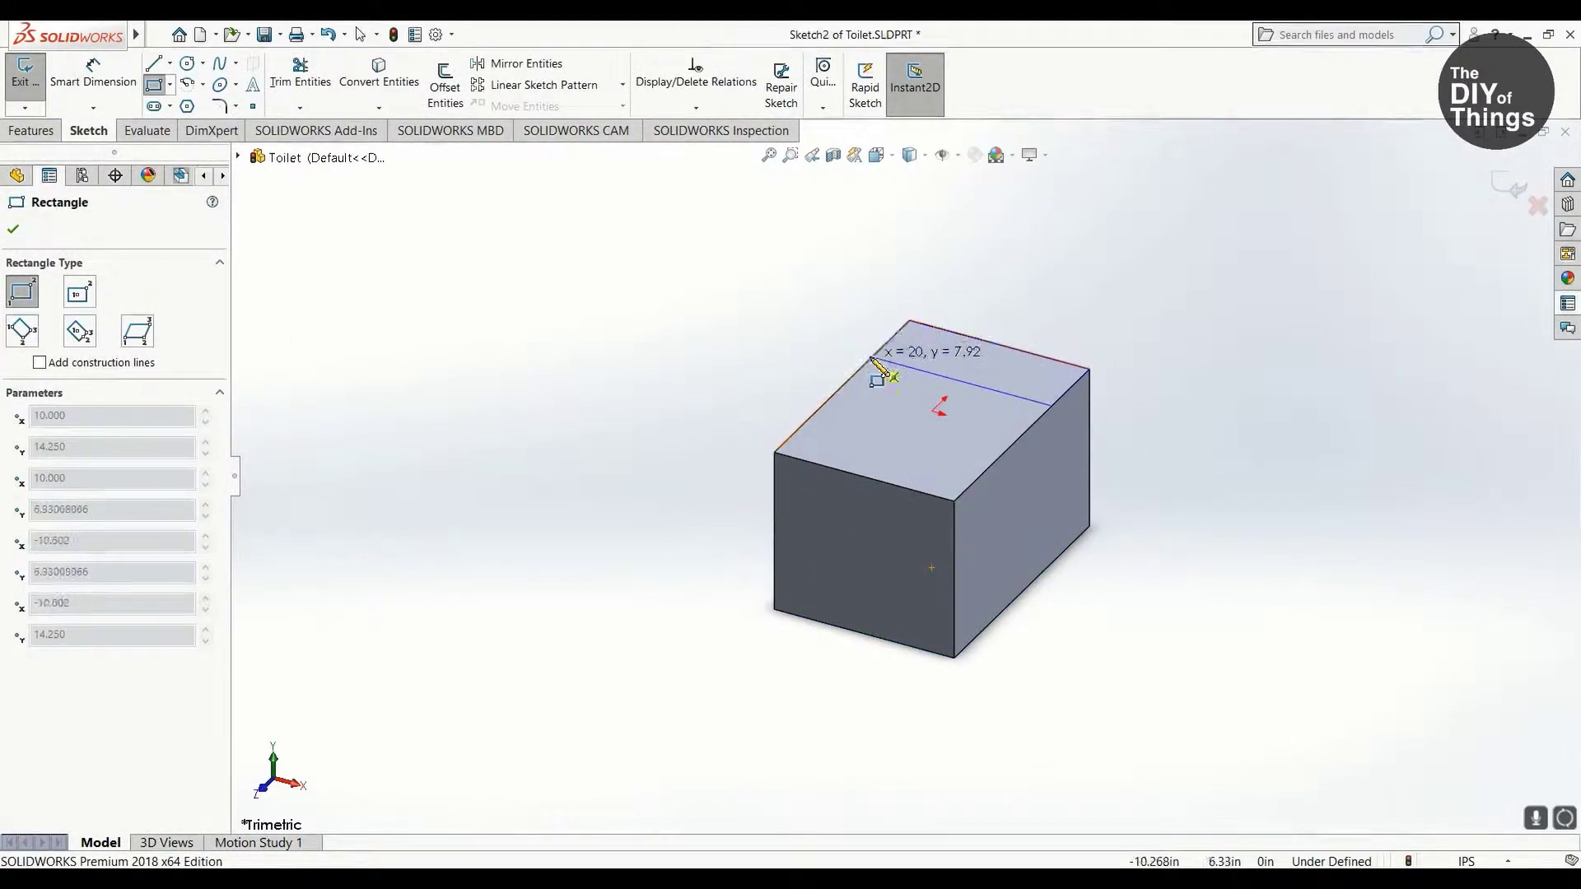
click(870, 357)
click(1089, 370)
key(d)
click(888, 339)
click(803, 292)
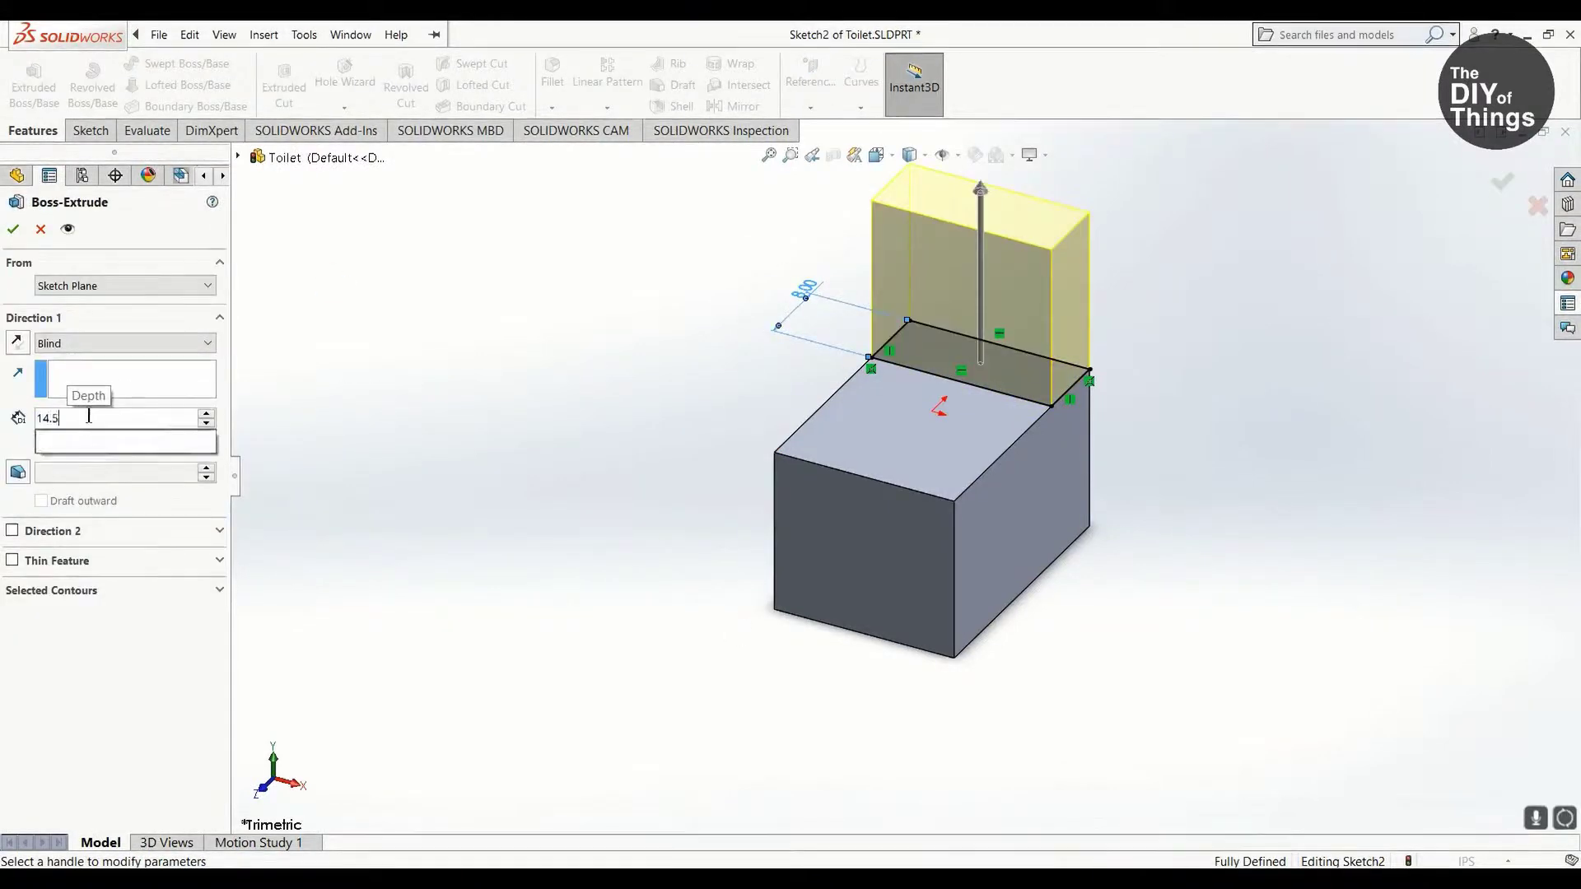
key(Return)
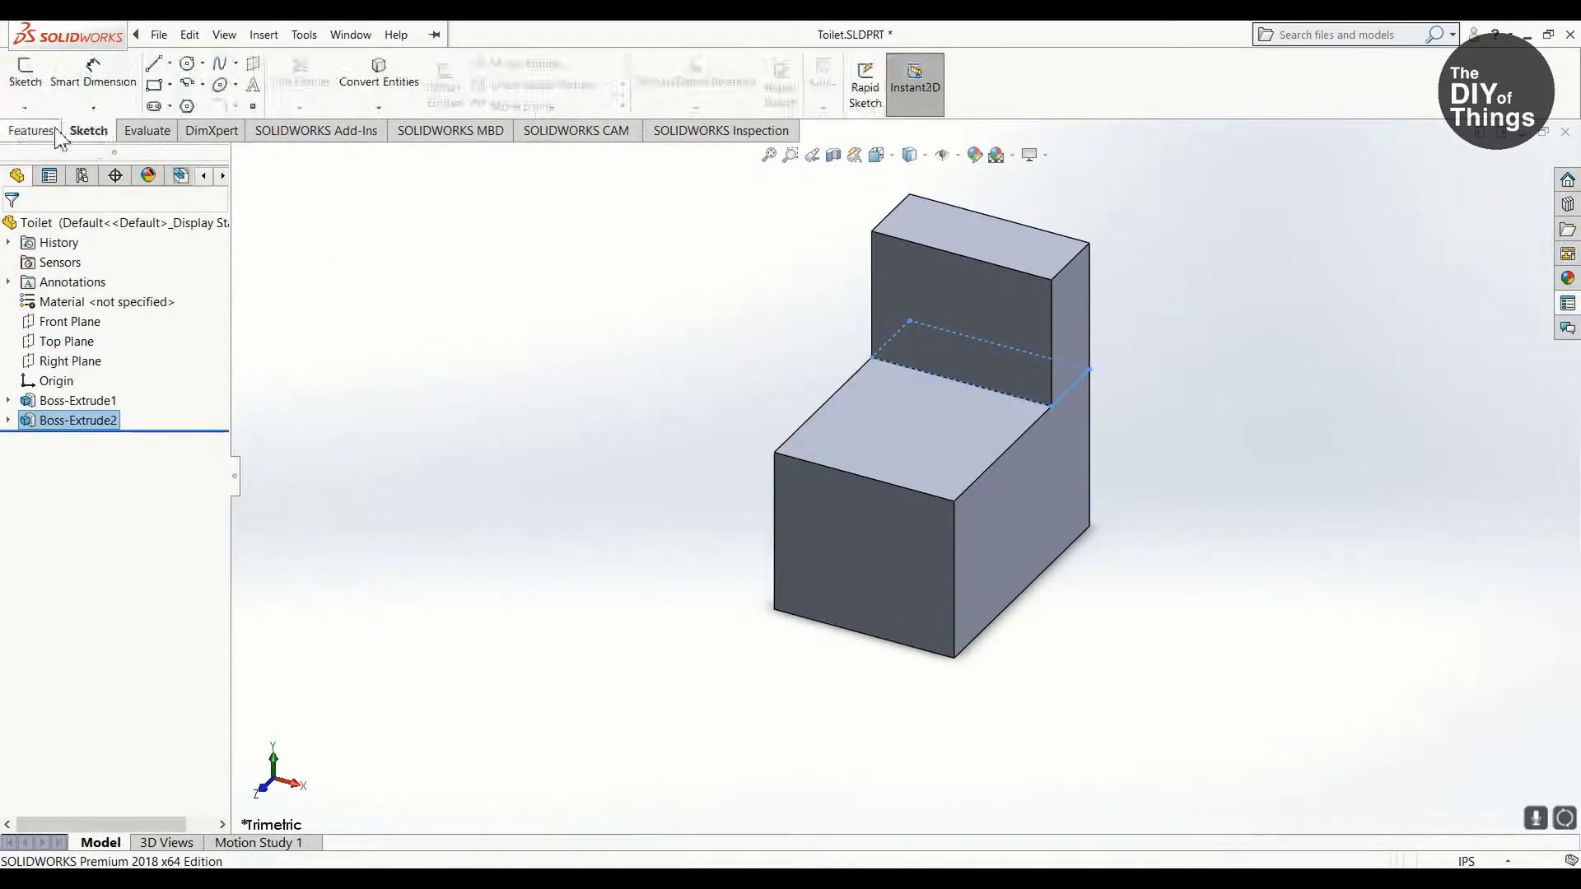
Step: Round the front of the lower block with a full round fillet across its two side faces and front face
click(551, 74)
click(139, 257)
middle_drag(932, 551, 824, 511)
click(87, 257)
click(136, 313)
click(1030, 626)
click(865, 560)
click(988, 634)
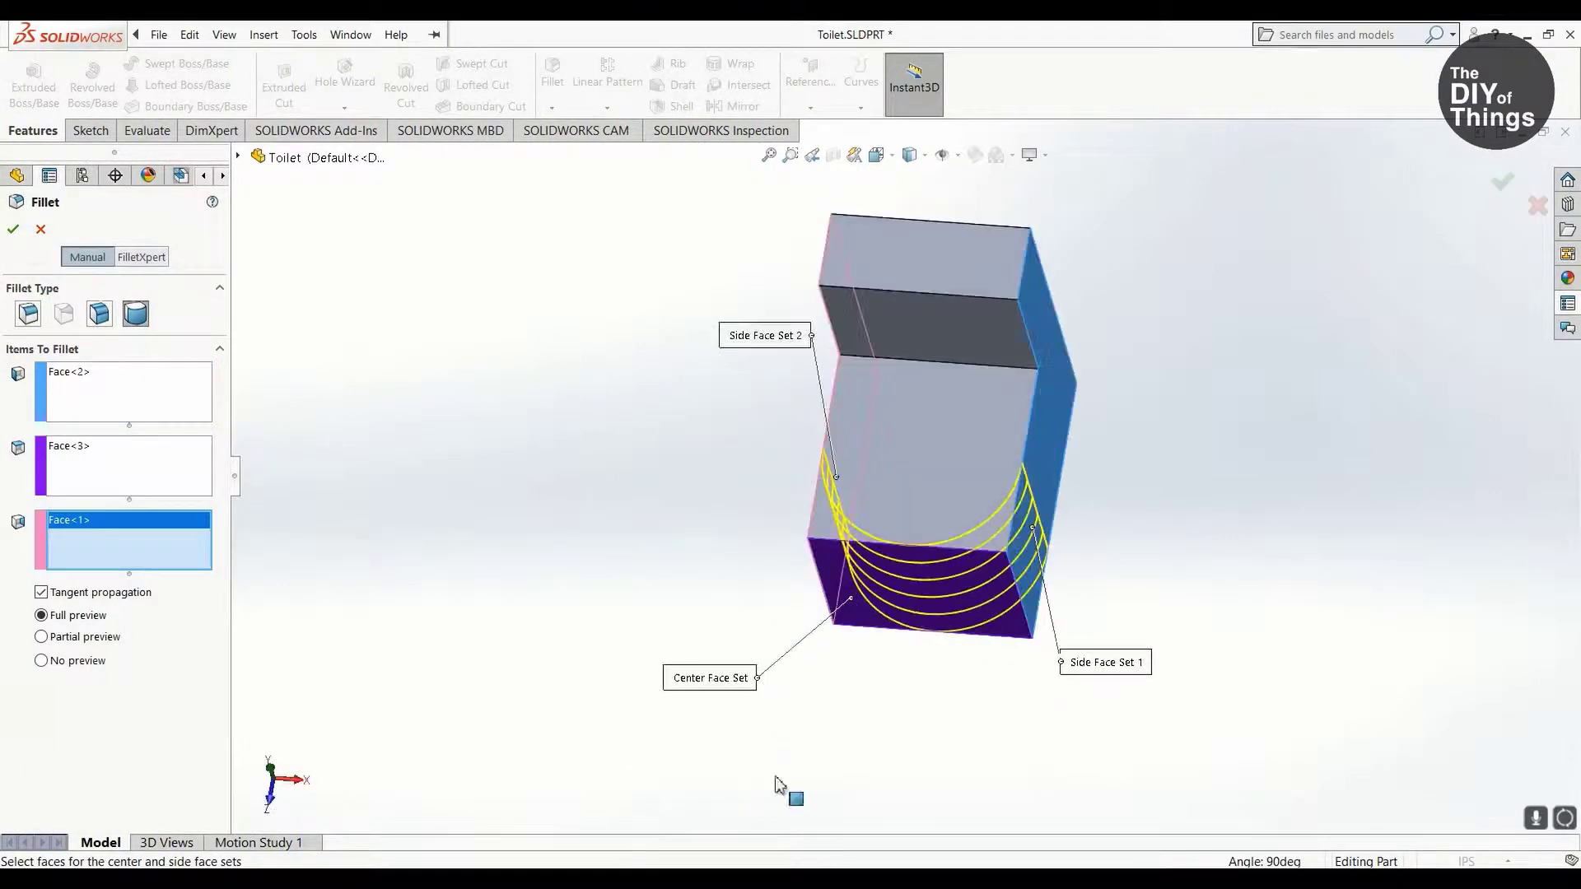
right_click(791, 794)
Step: Apply a 0.39370079 in constant-size fillet to the tank's top face, its front vertical edges and the seat's outer edge
middle_drag(791, 794, 475, 246)
click(551, 75)
scroll(857, 307, down, 3)
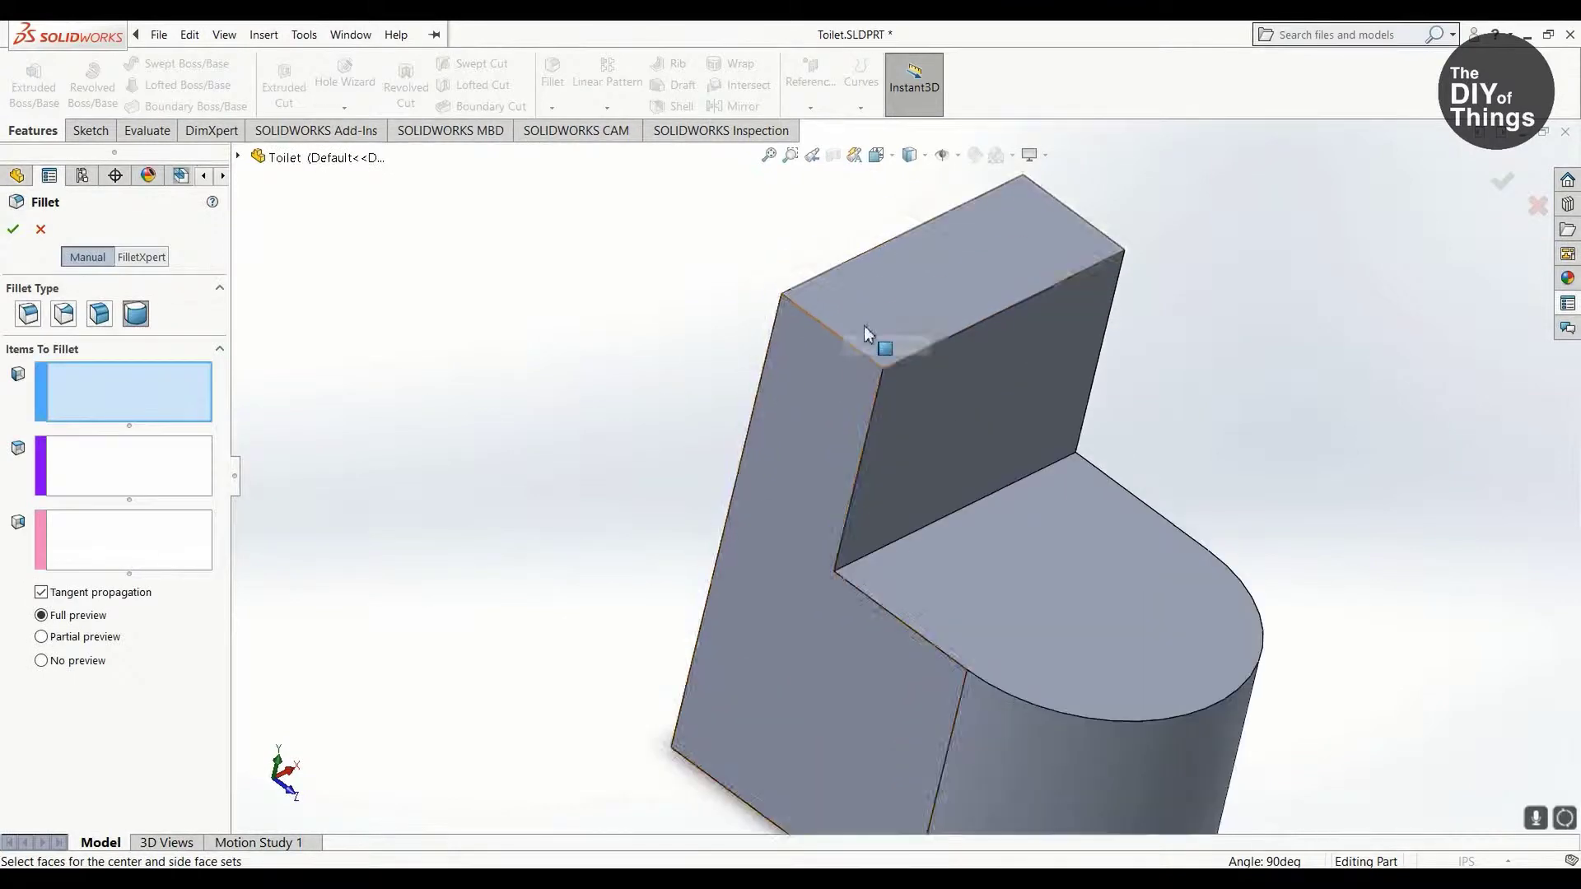
click(909, 353)
click(28, 313)
middle_drag(1178, 353, 1225, 554)
click(1224, 554)
click(1305, 498)
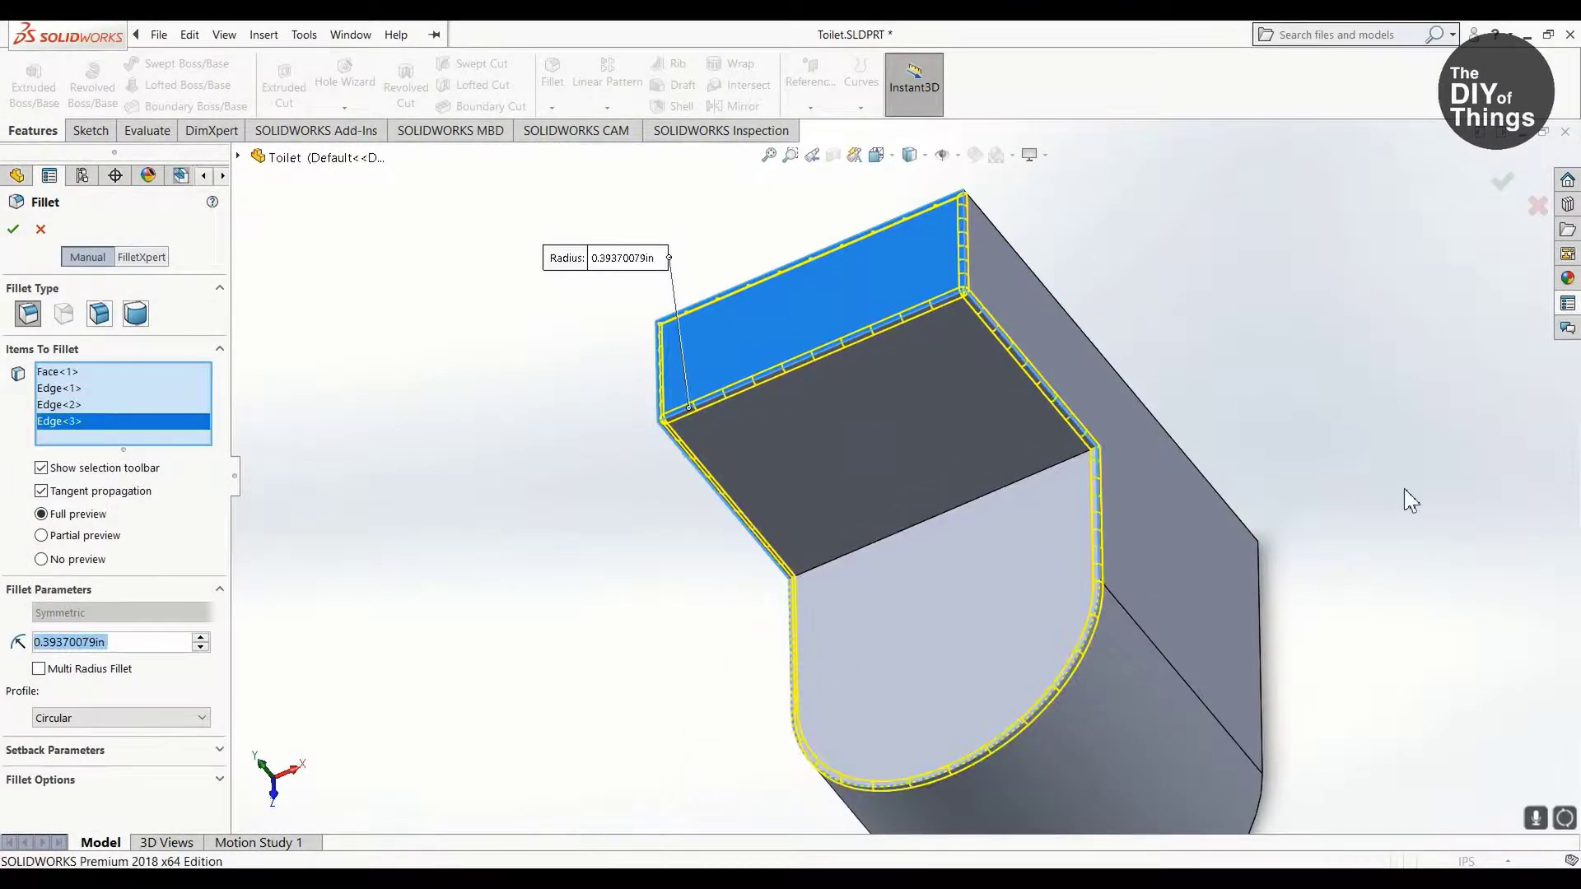
middle_drag(1305, 497, 1492, 406)
click(1501, 184)
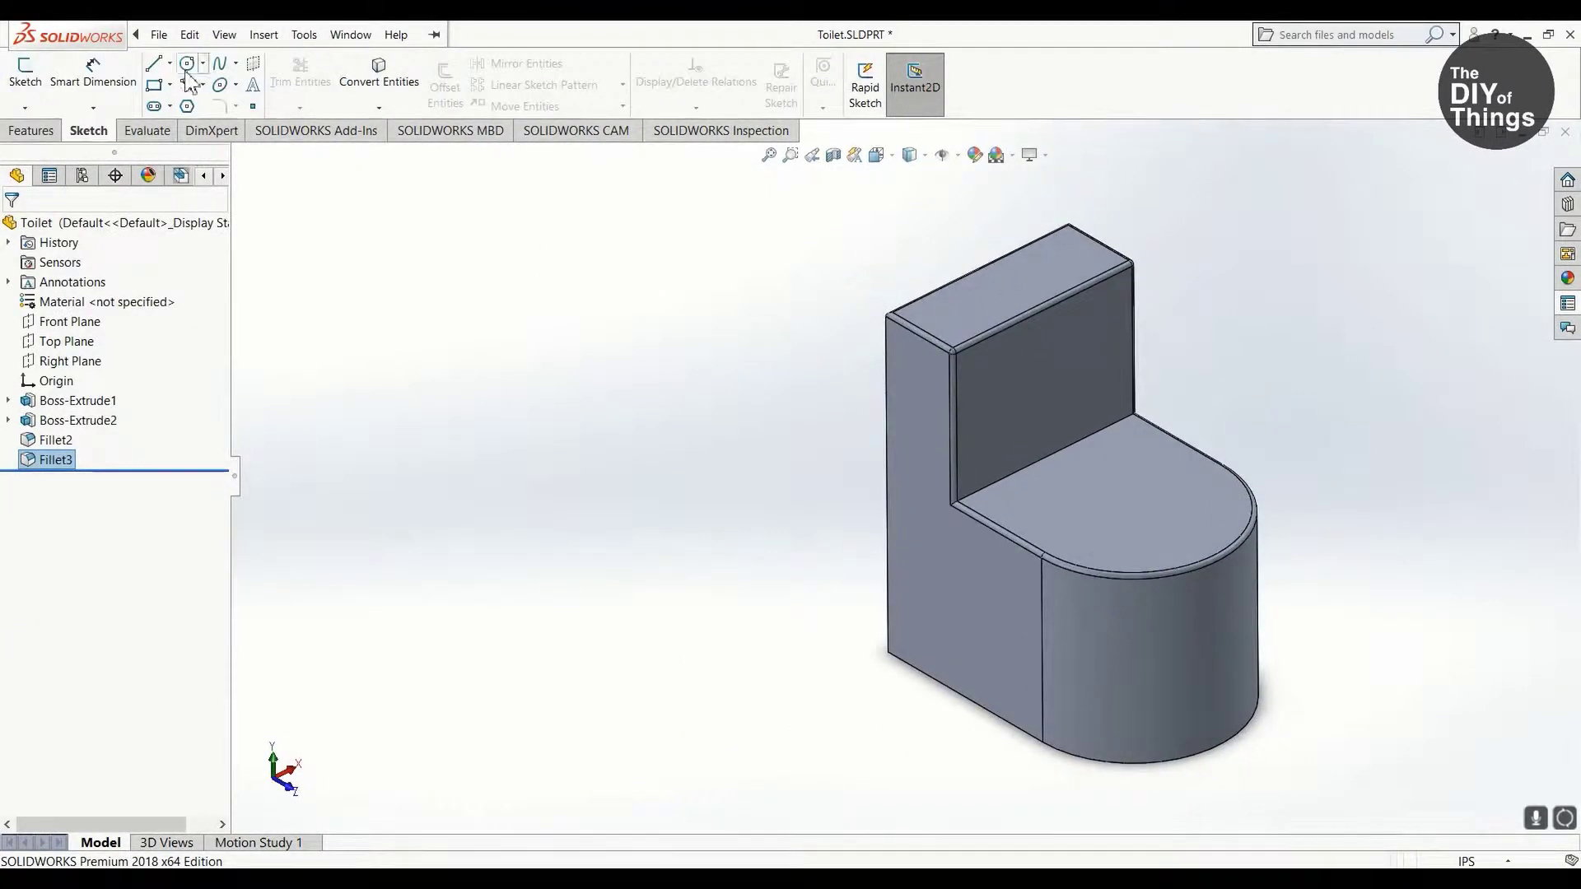
Step: Sketch a small circle in the middle of the tank's top face and extrude it as a flush button
click(187, 64)
click(1101, 353)
click(31, 130)
click(33, 82)
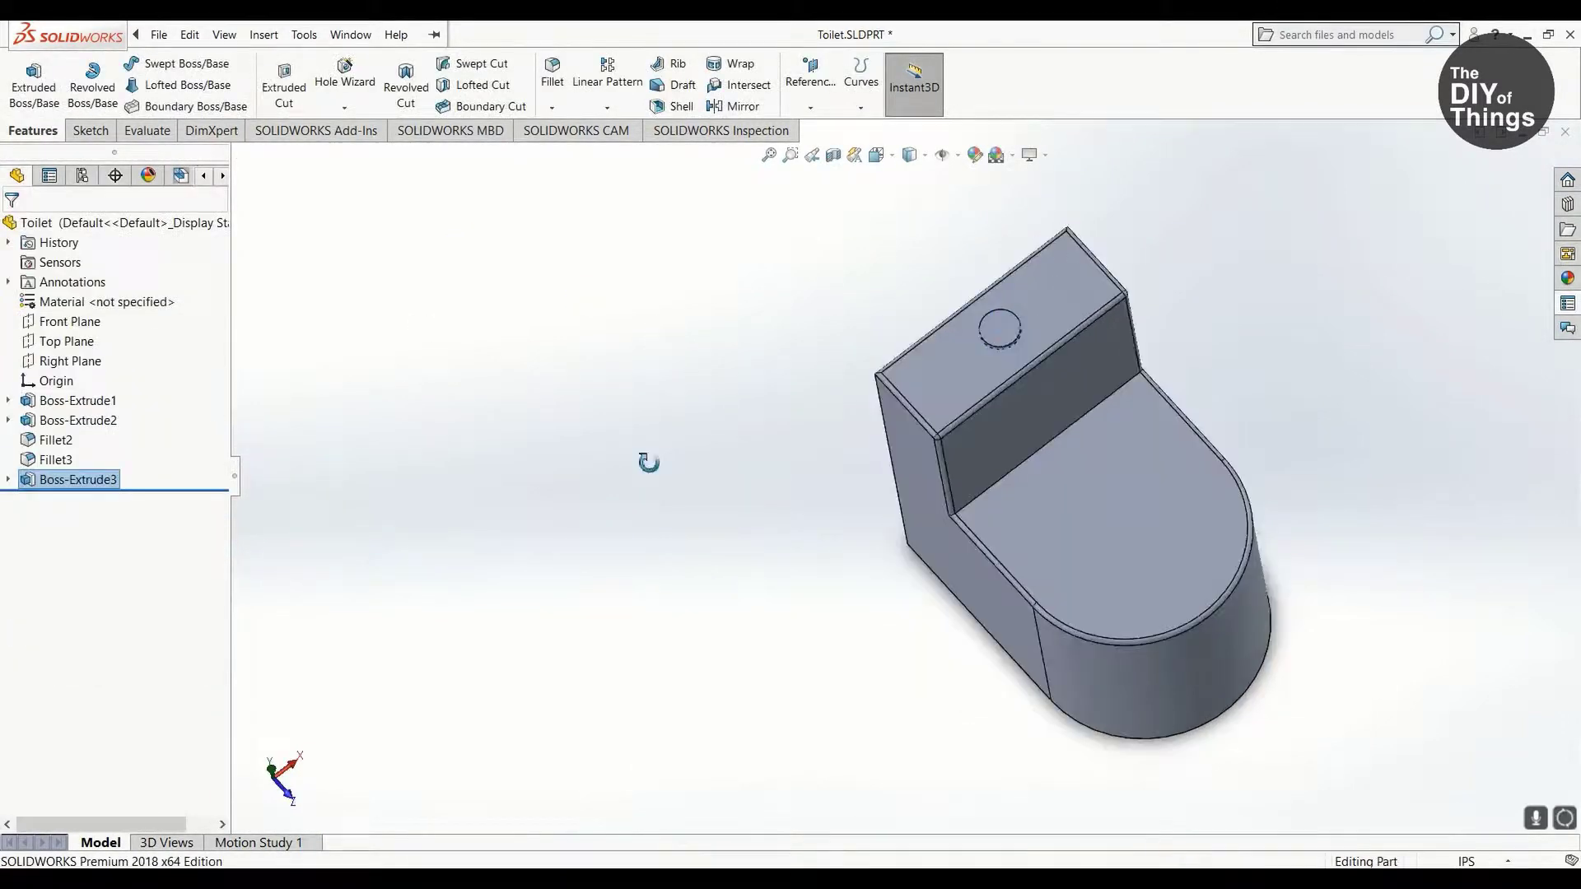
middle_drag(645, 459, 999, 396)
Step: Assign the PVC 0.007 Plasticized material to the toilet
right_click(91, 302)
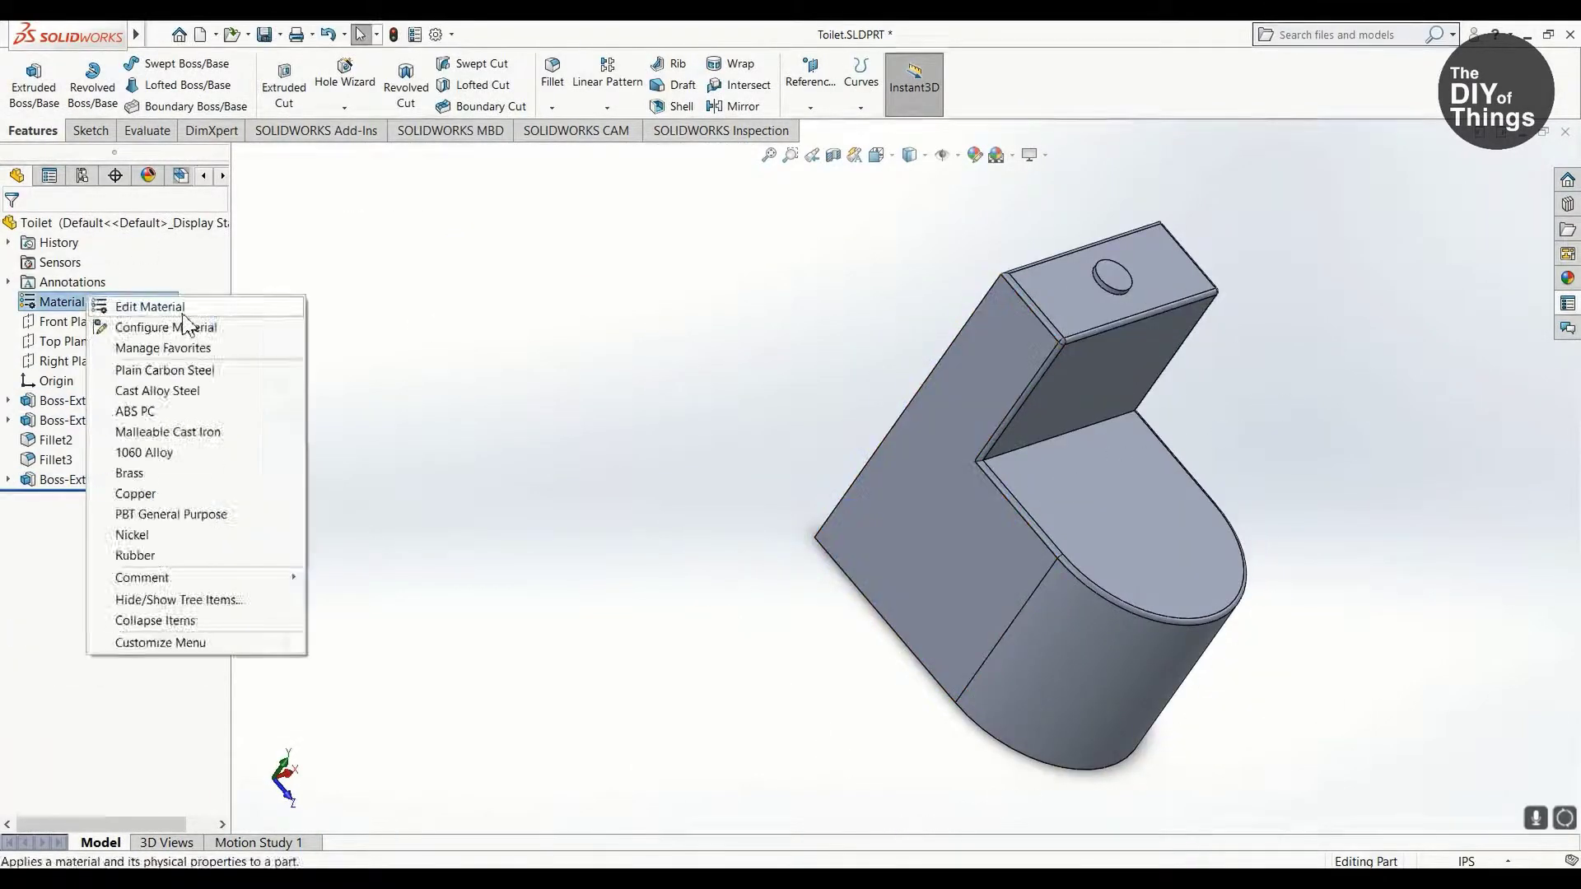
click(136, 308)
click(447, 209)
click(448, 348)
scroll(568, 412, down, 8)
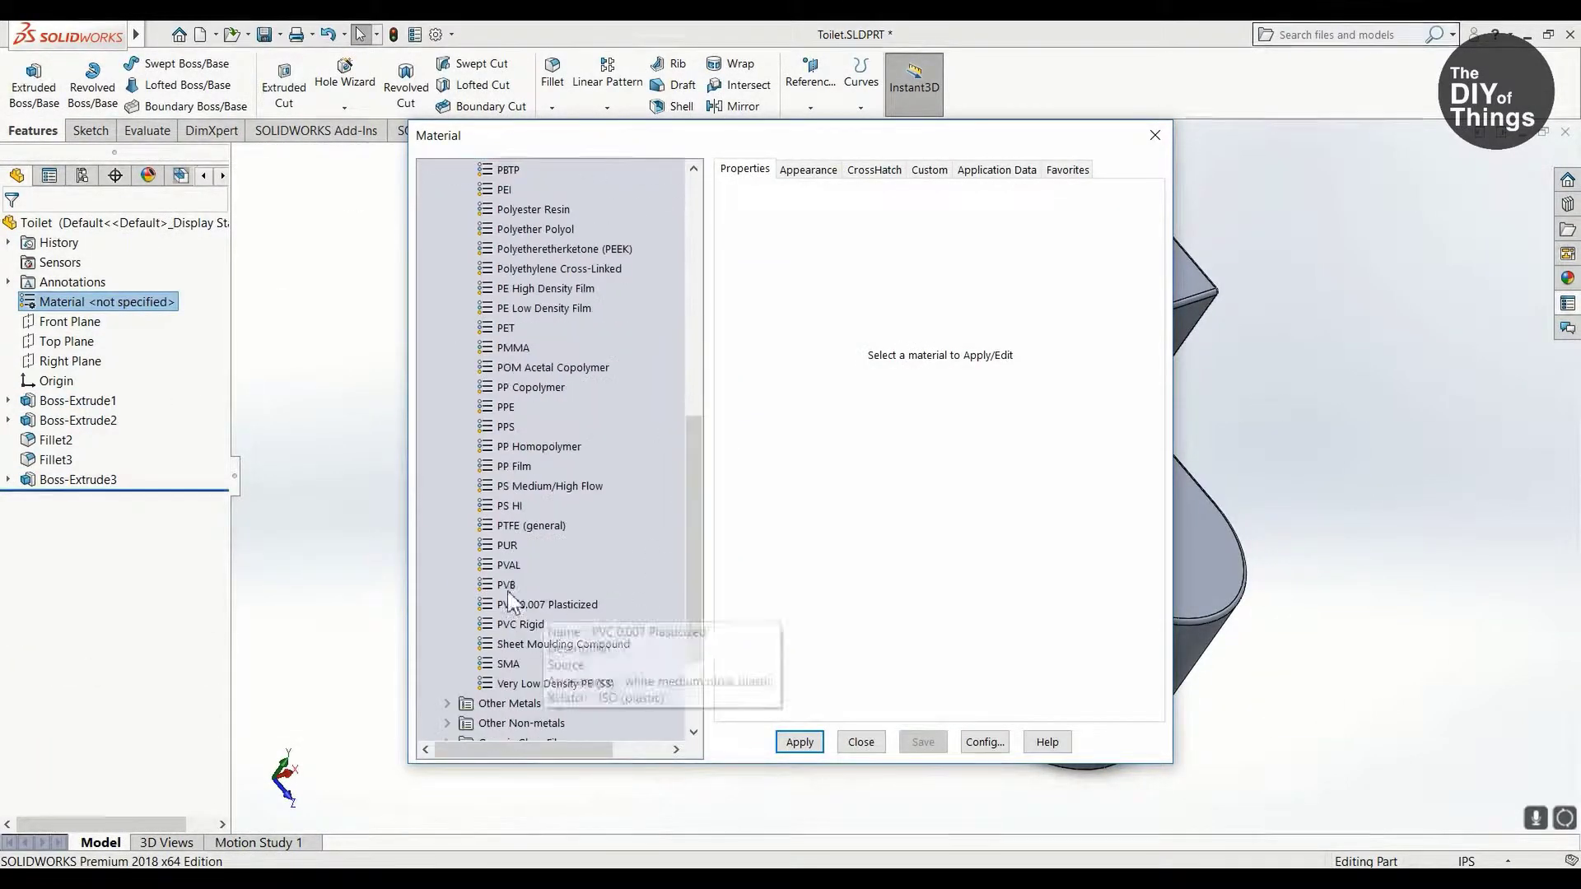
click(550, 604)
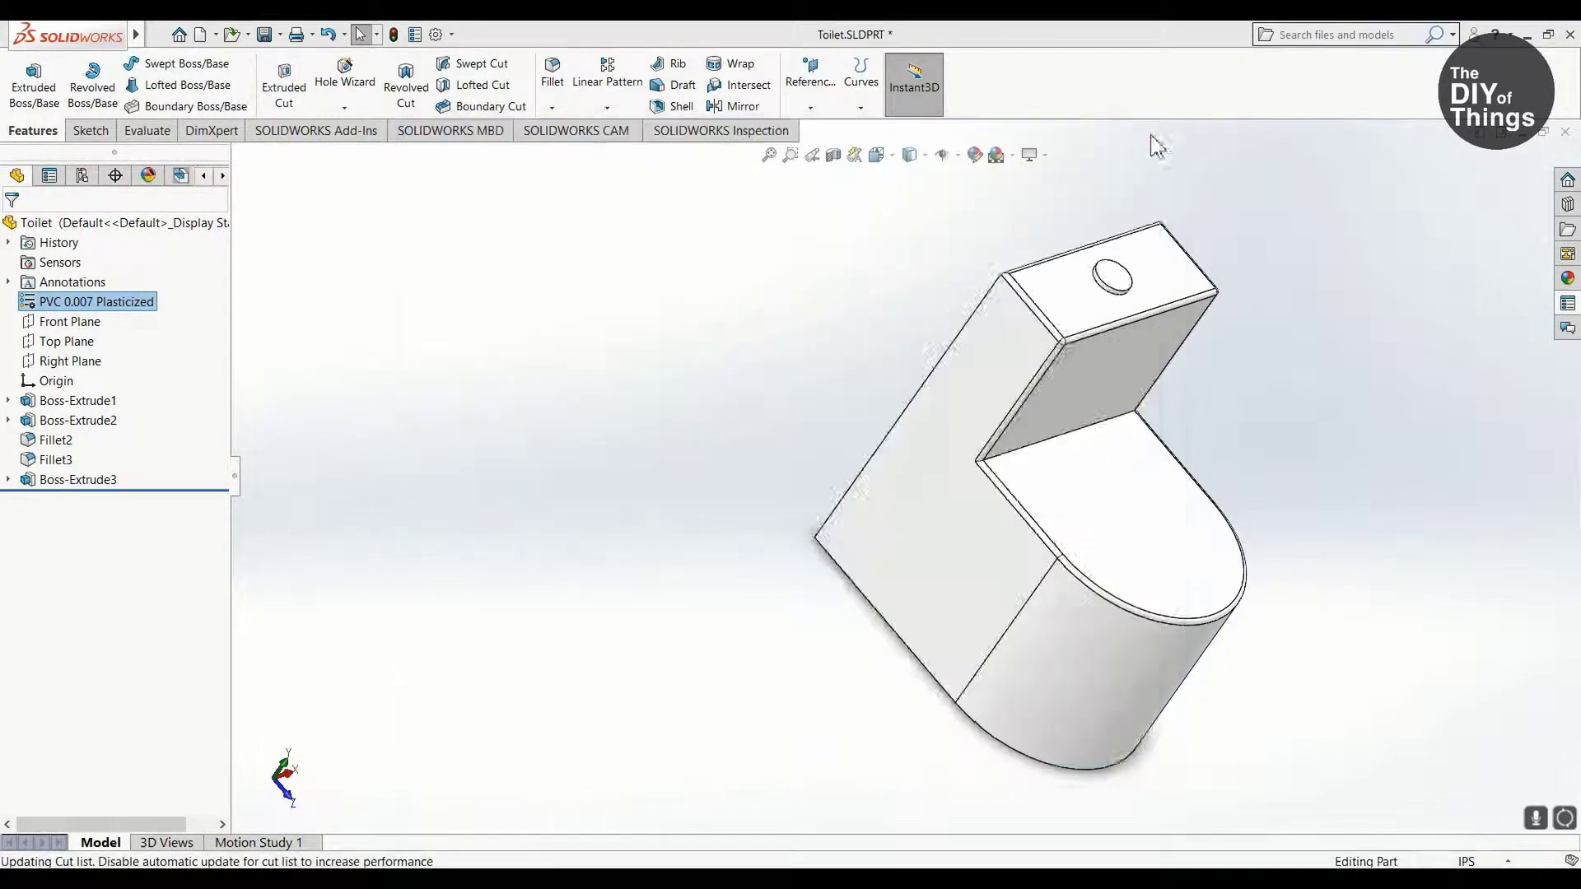
mouse_move(1151, 142)
middle_down()
mouse_move(1318, 314)
mouse_move(1235, 494)
middle_up()
click(33, 130)
click(476, 64)
click(41, 224)
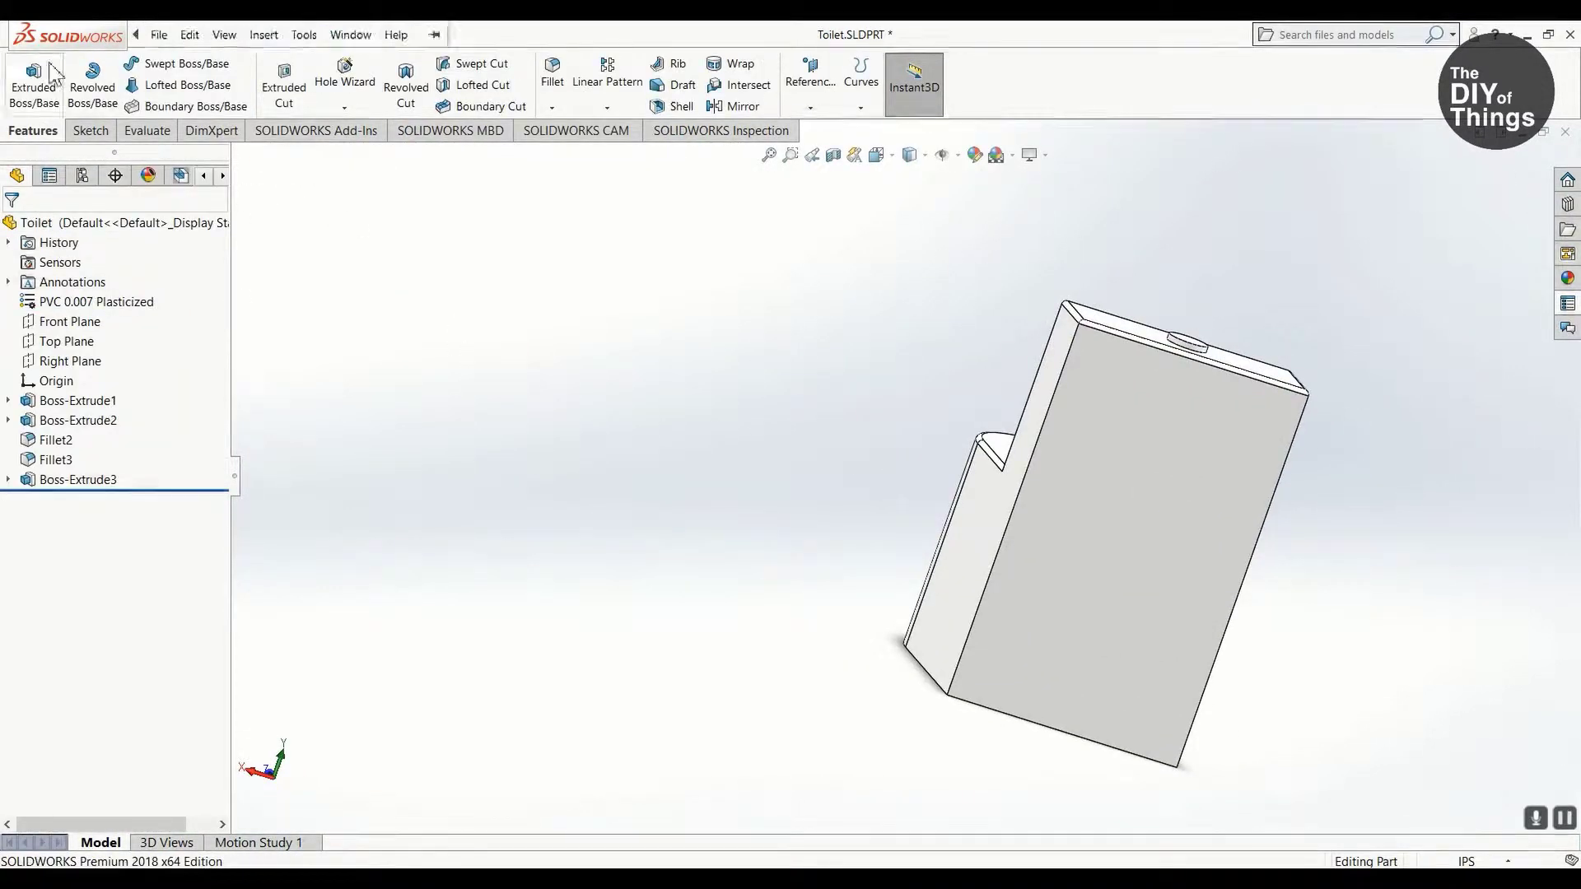
Step: Sketch a circle of about 4.81 in radius on the toilet's back face, centred on a vertical side edge and reaching its bottom corner
click(188, 64)
click(1200, 638)
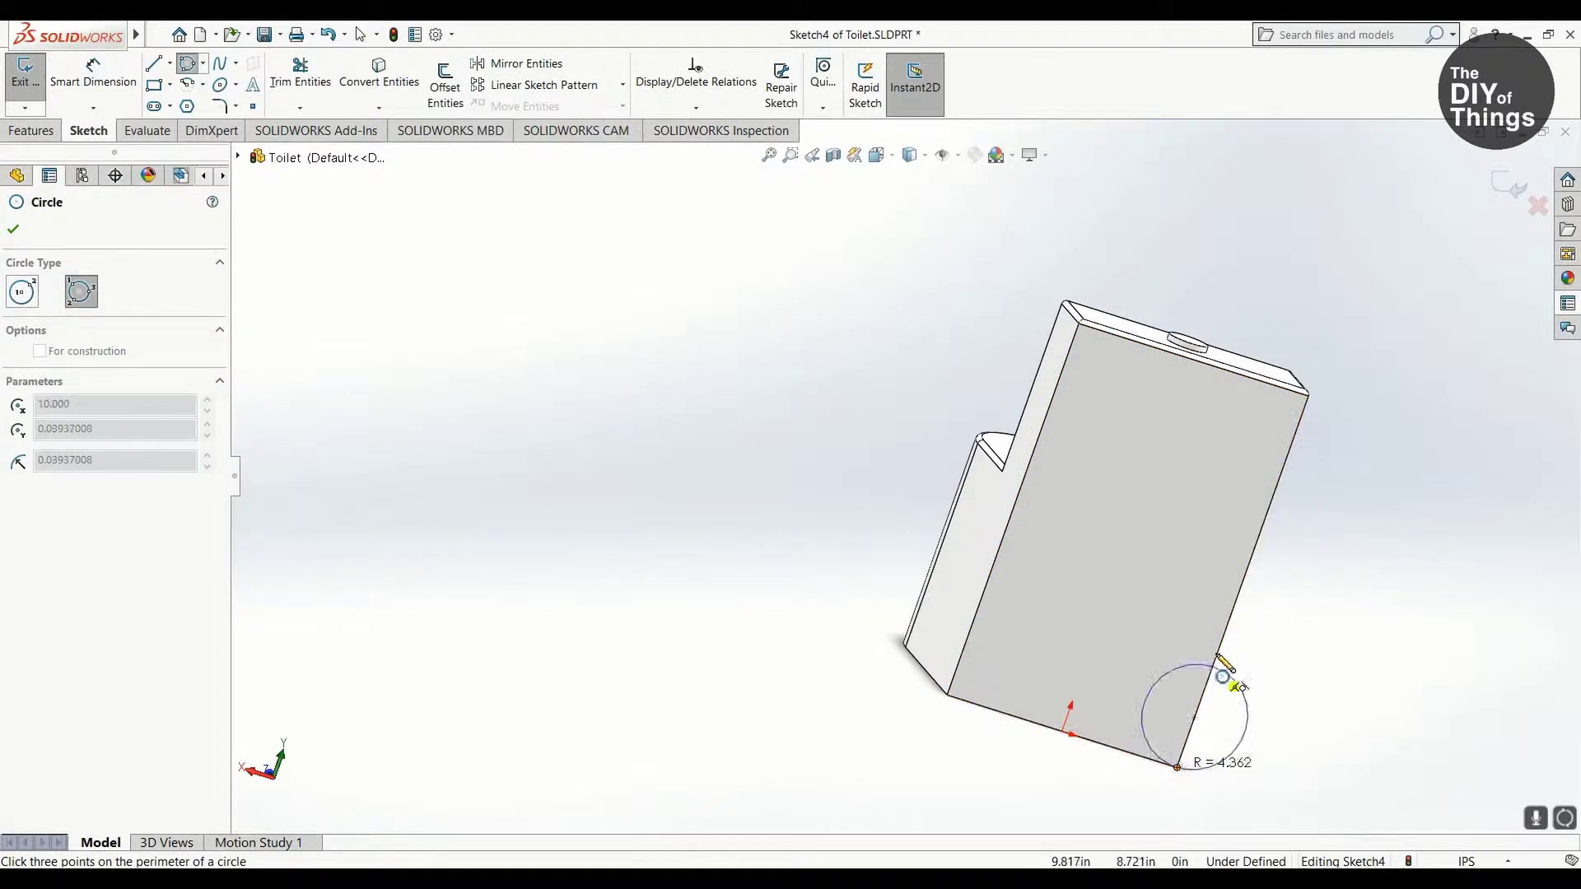
scroll(1045, 618, up, 3)
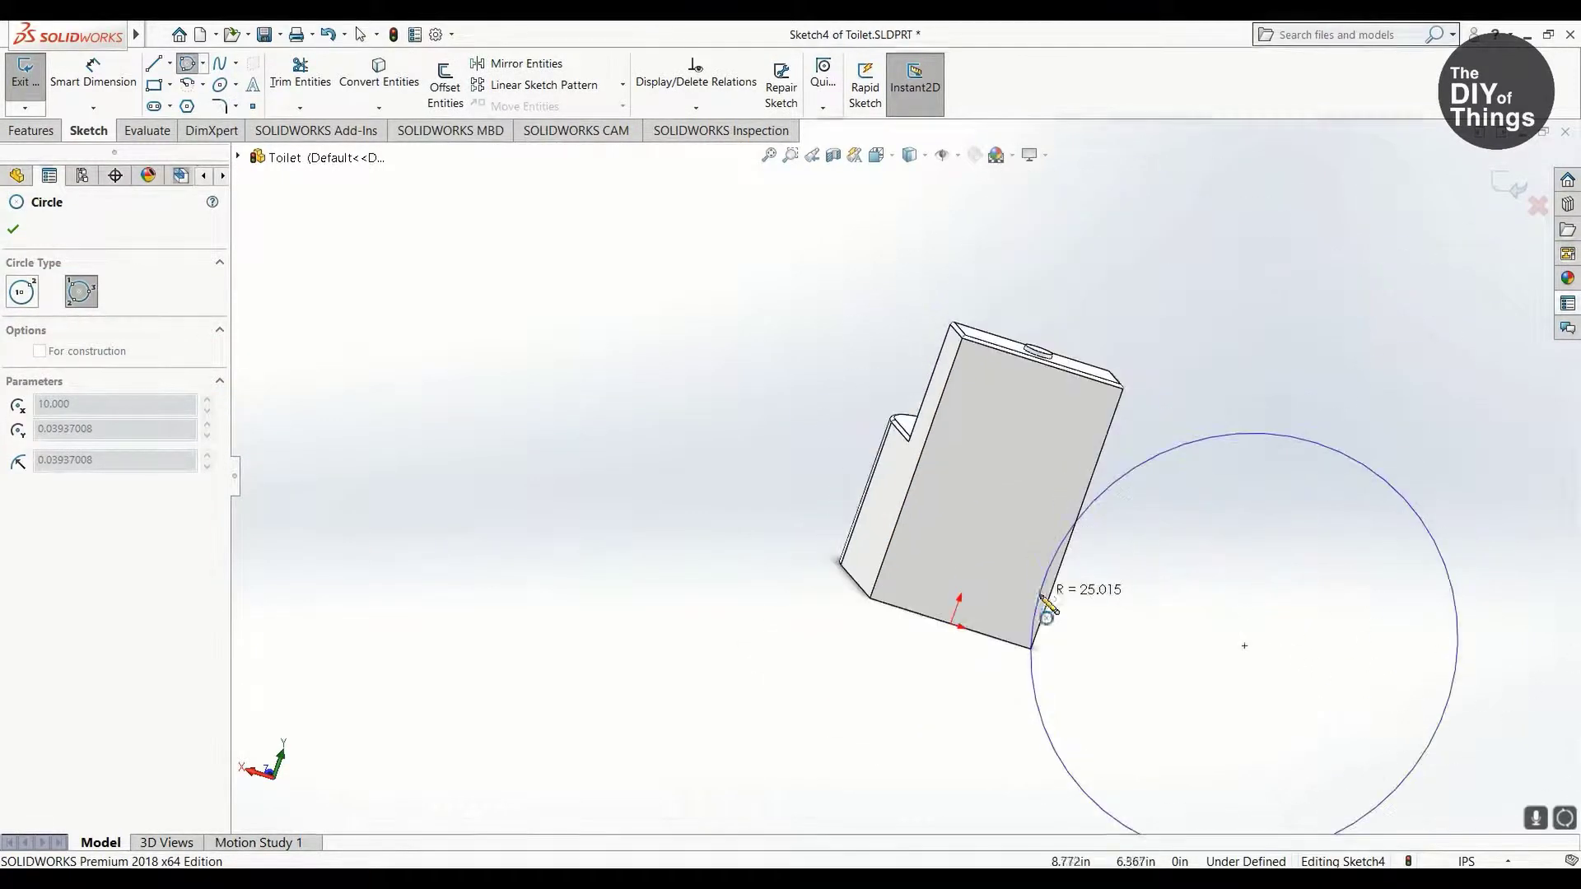
key(Escape)
key(Escape)
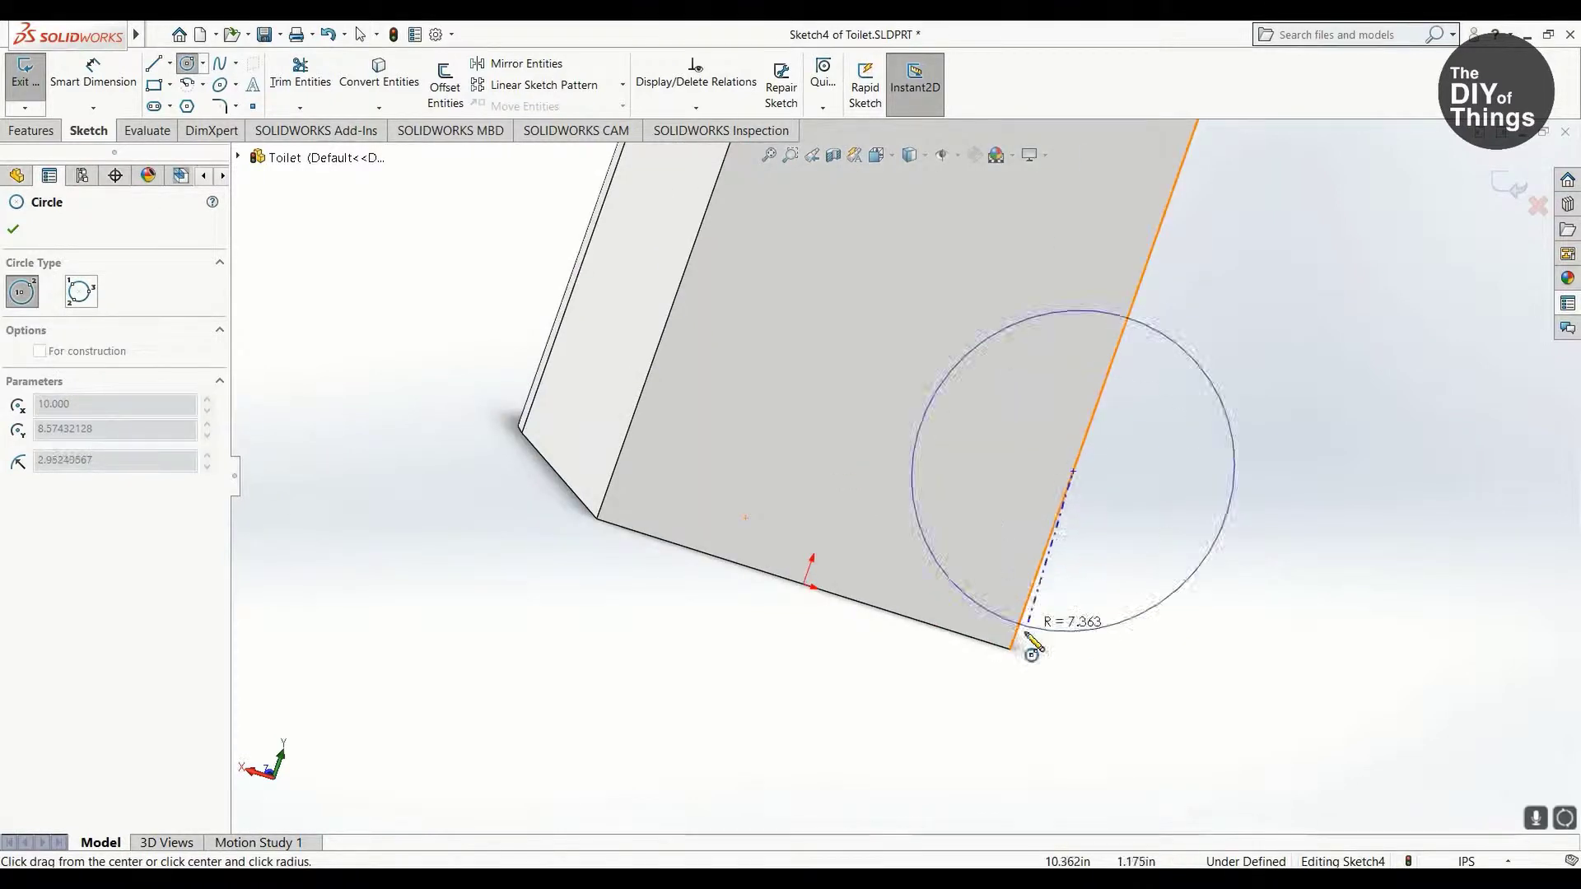
middle_drag(1033, 646, 1167, 422)
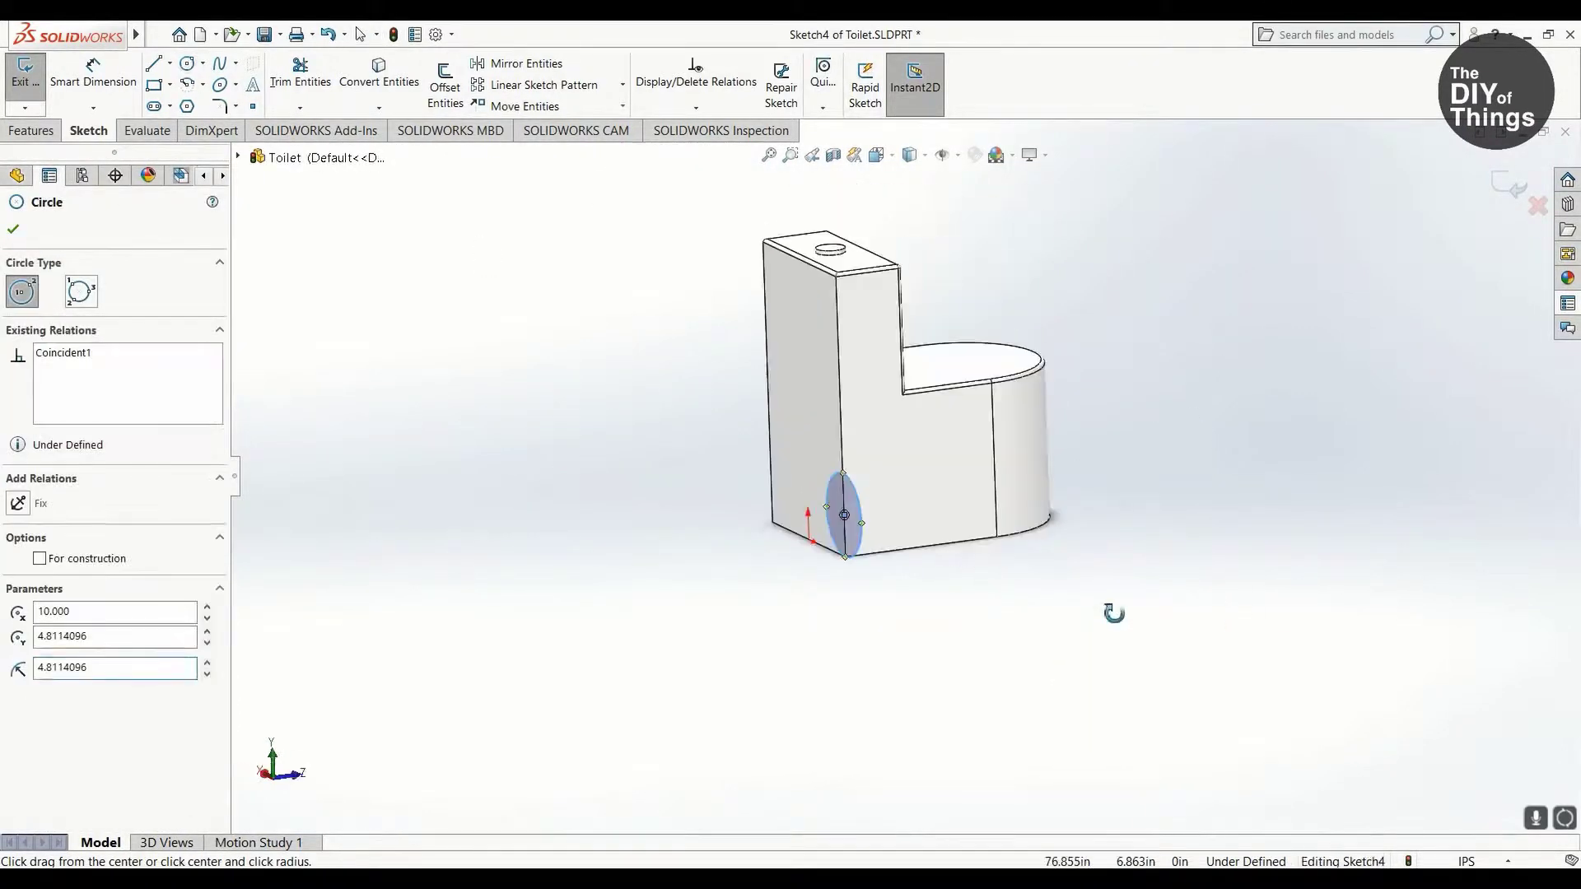
Step: Add a vertical centerline through the origin and mirror the circle about it to the opposite side edge
middle_drag(1113, 613, 893, 562)
click(31, 130)
click(406, 87)
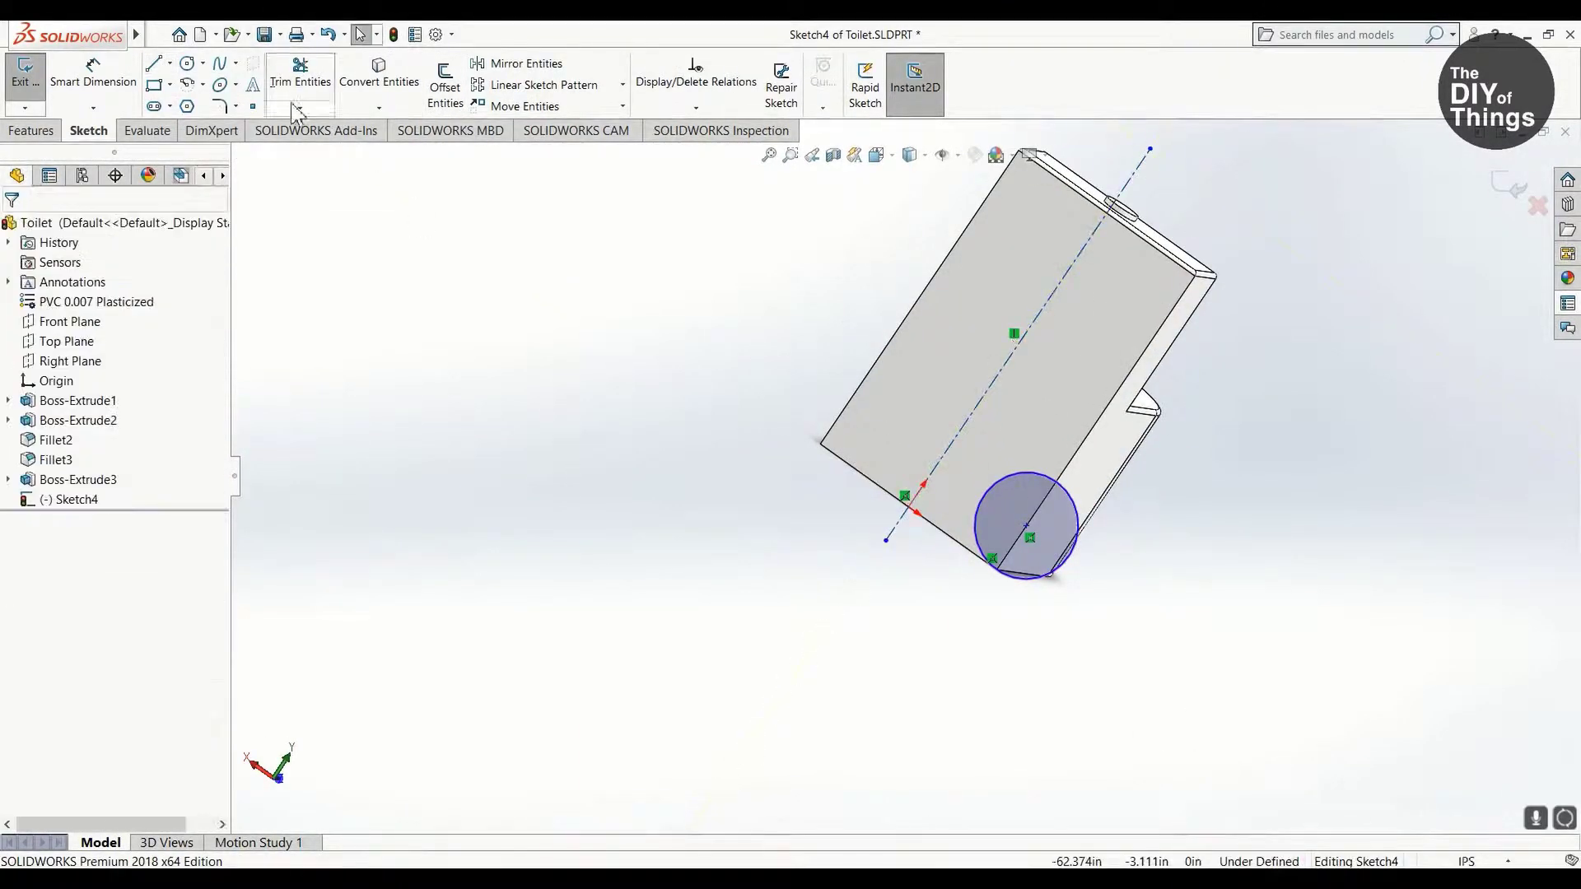
click(518, 63)
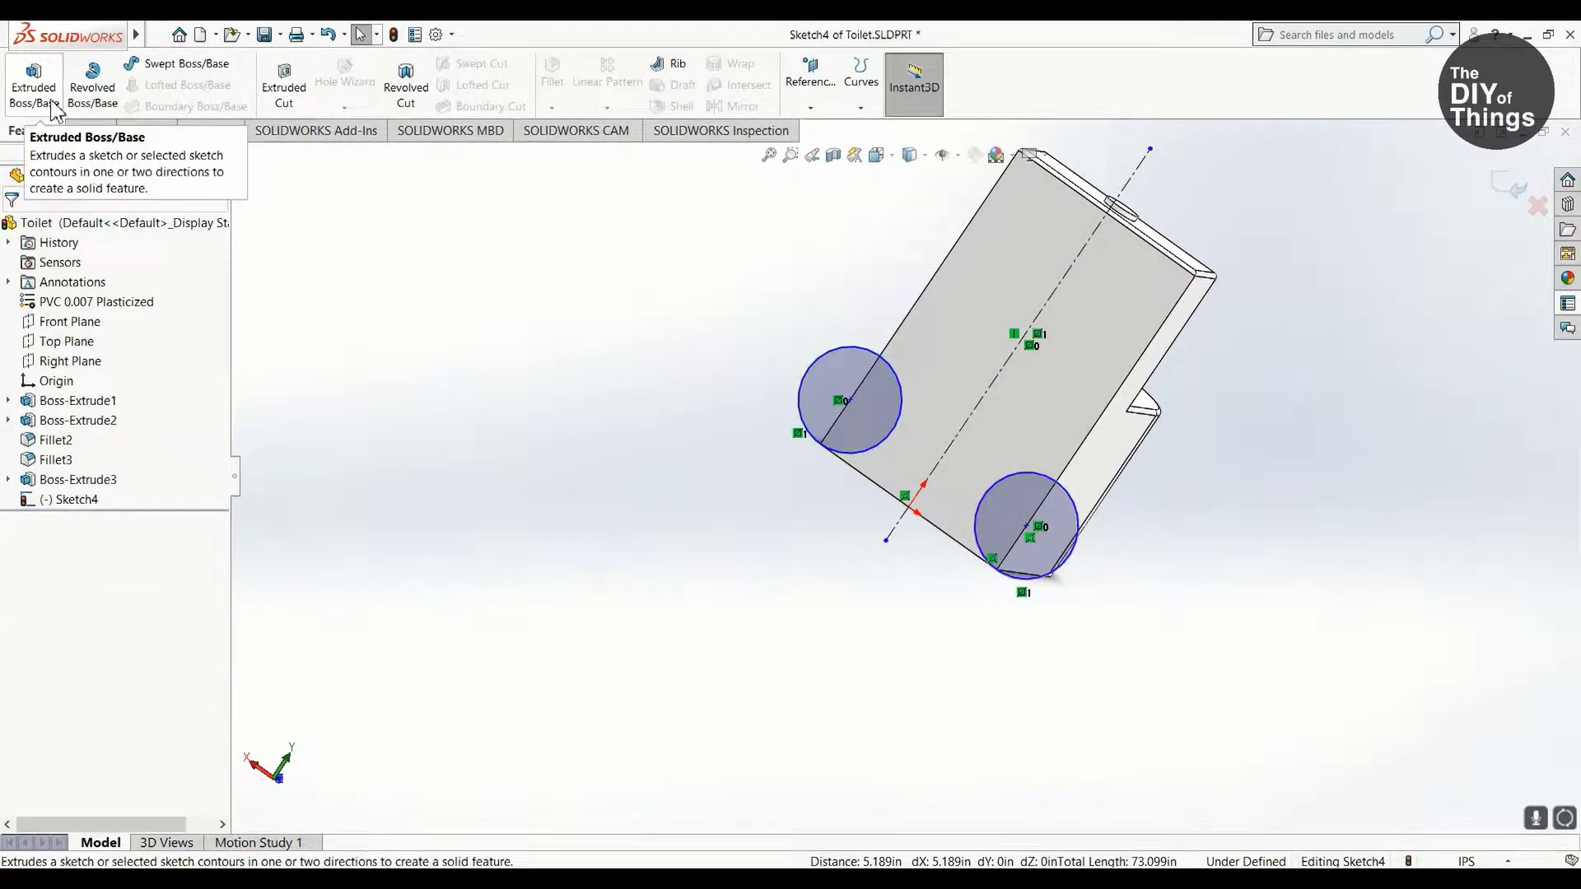
click(284, 86)
middle_drag(1029, 494, 1064, 506)
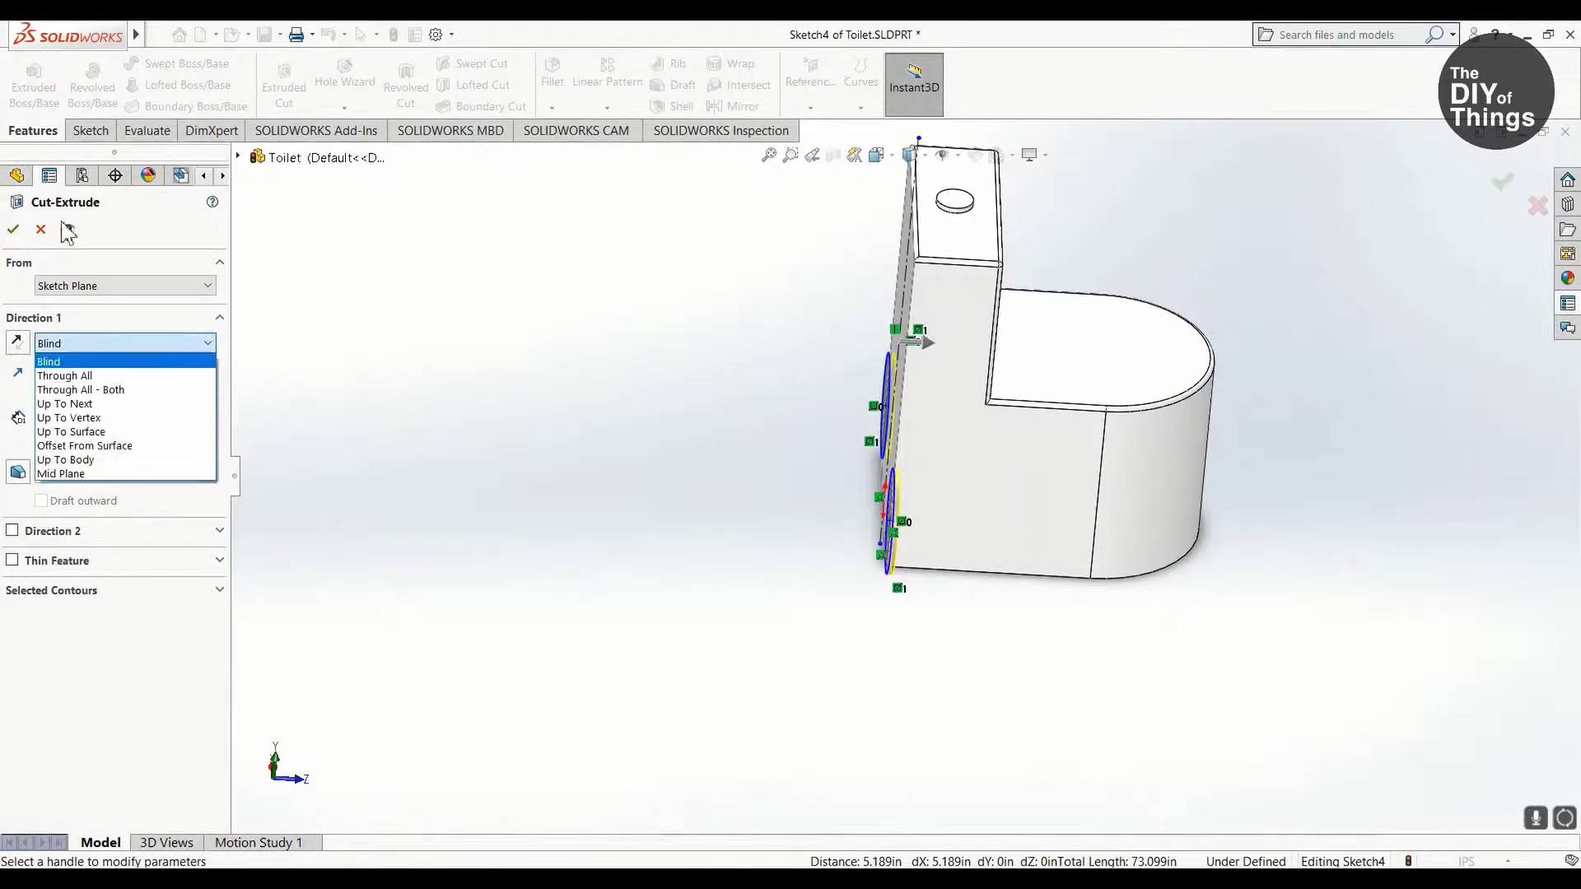
key(Escape)
key(Escape)
Step: Sweep-cut the mirrored circles through the toilet's lower sides along its straight bottom side edge
click(486, 65)
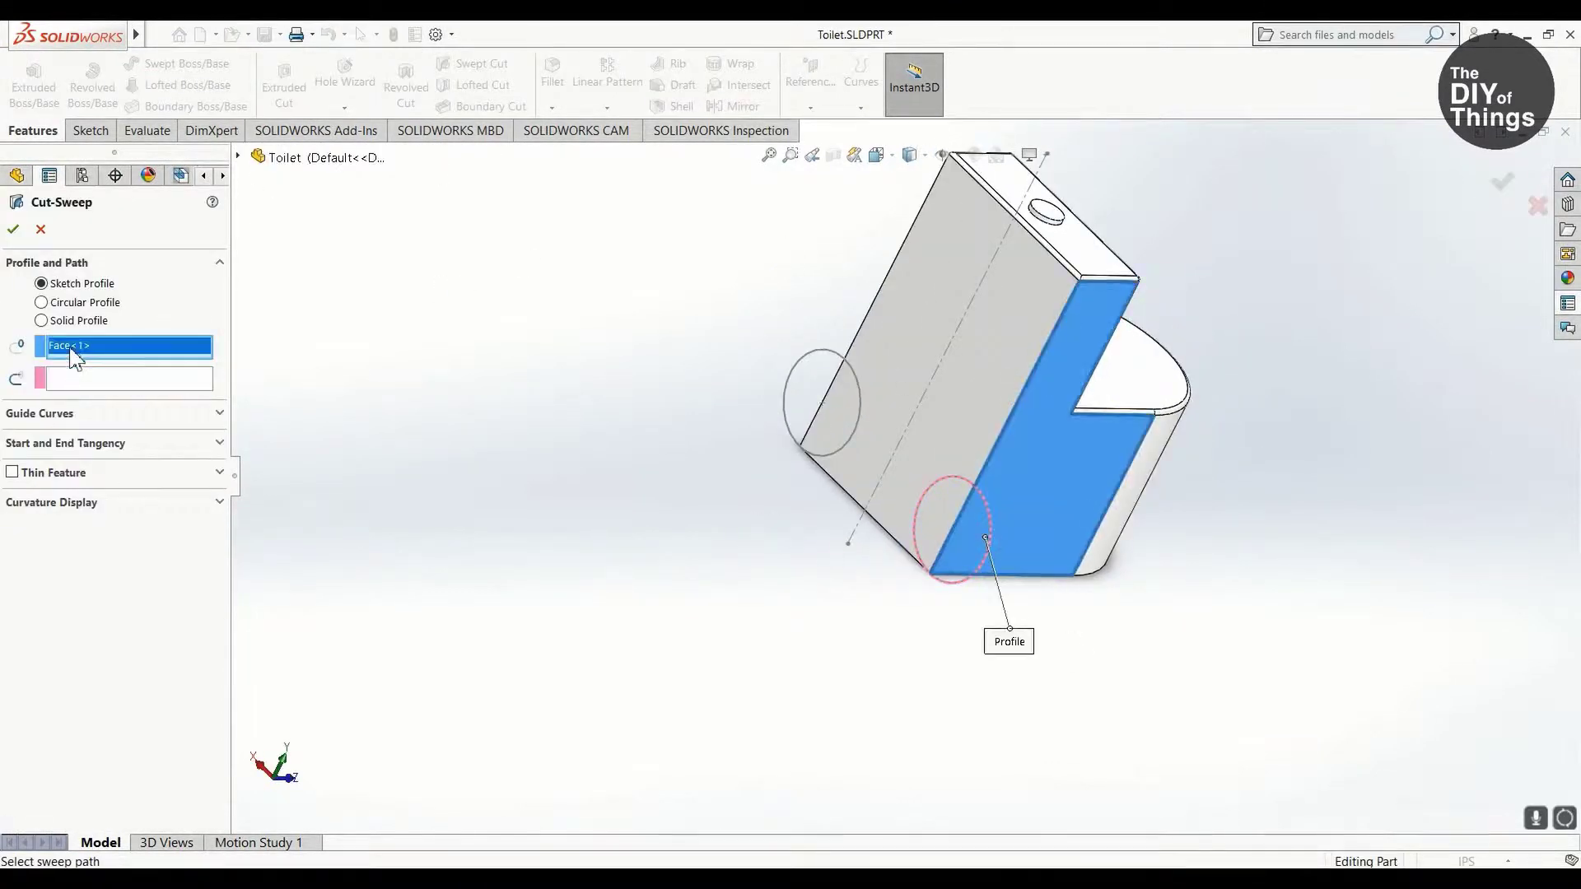
click(955, 568)
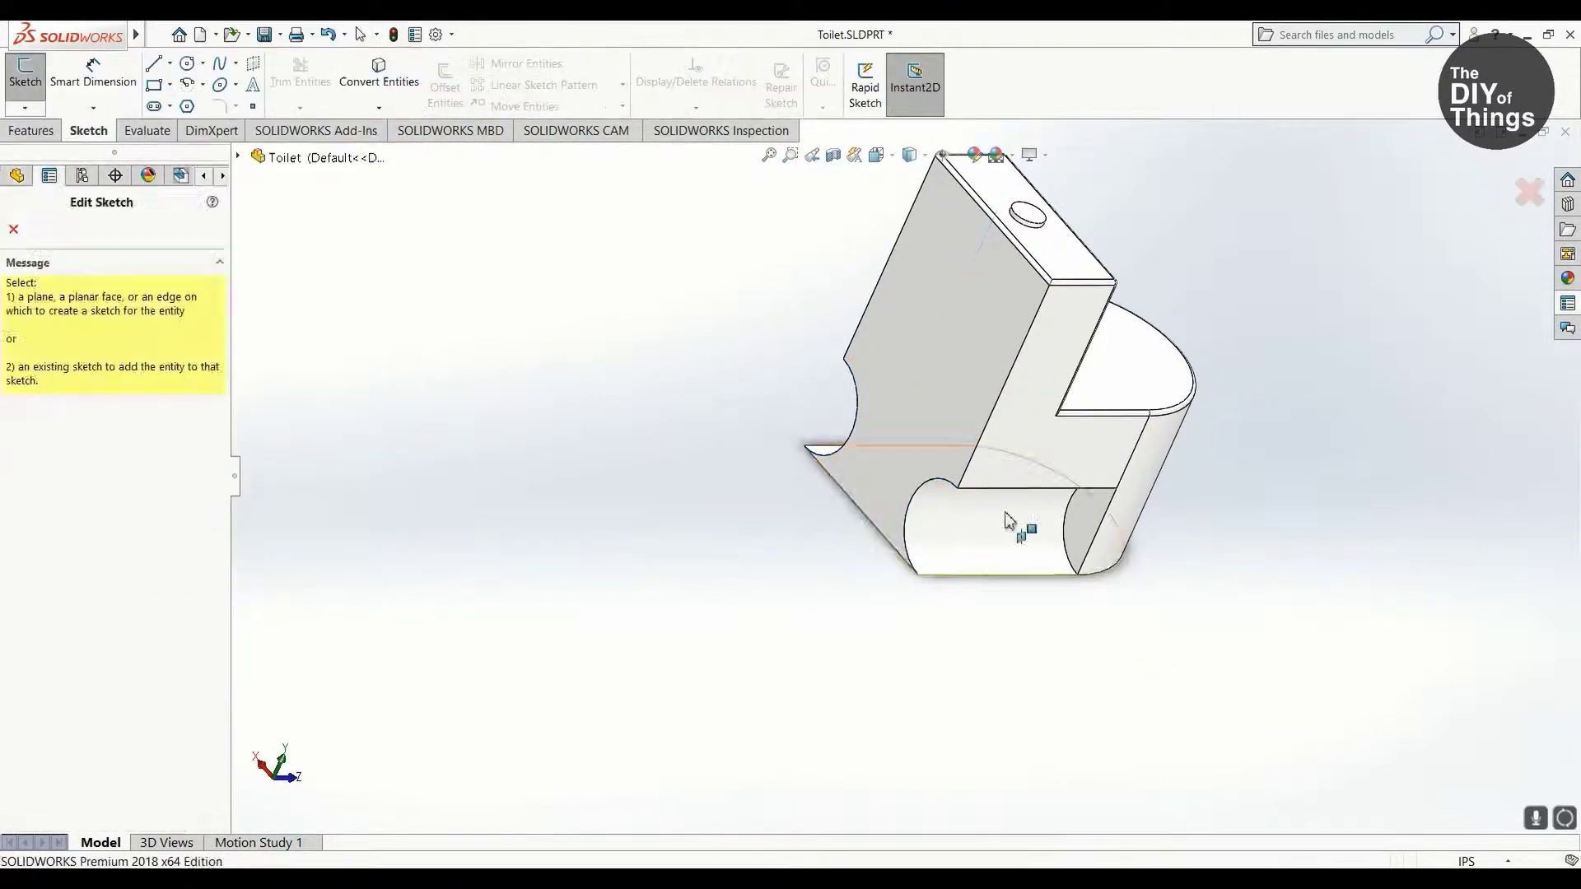
Step: Start a sketch on the flat end face of the side cut and convert the face's outline into it
click(1023, 530)
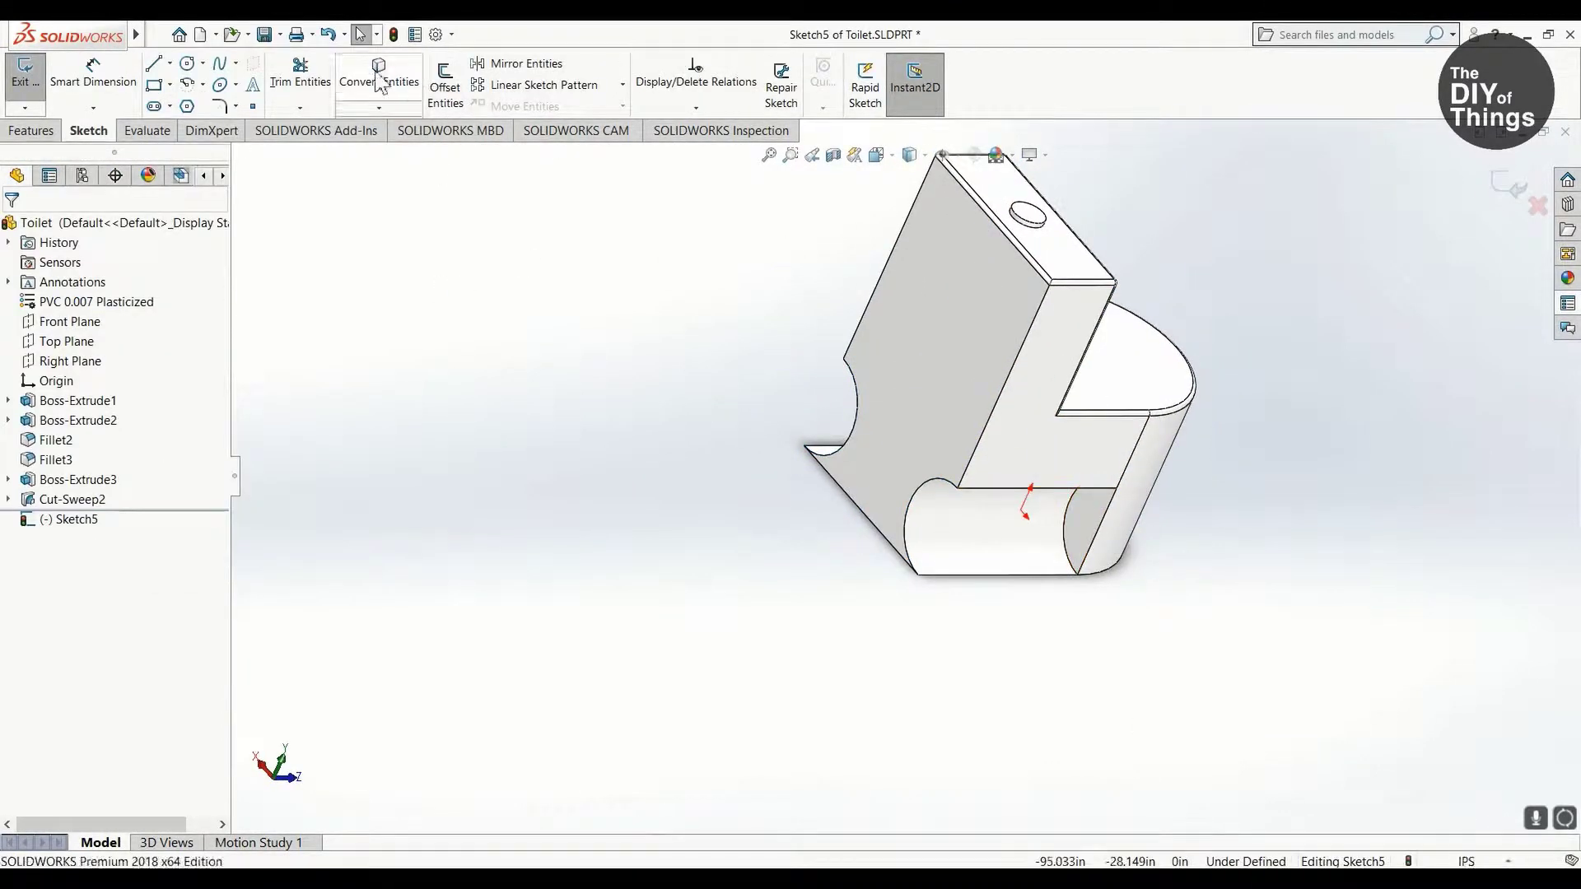
click(378, 81)
click(1076, 535)
key(Return)
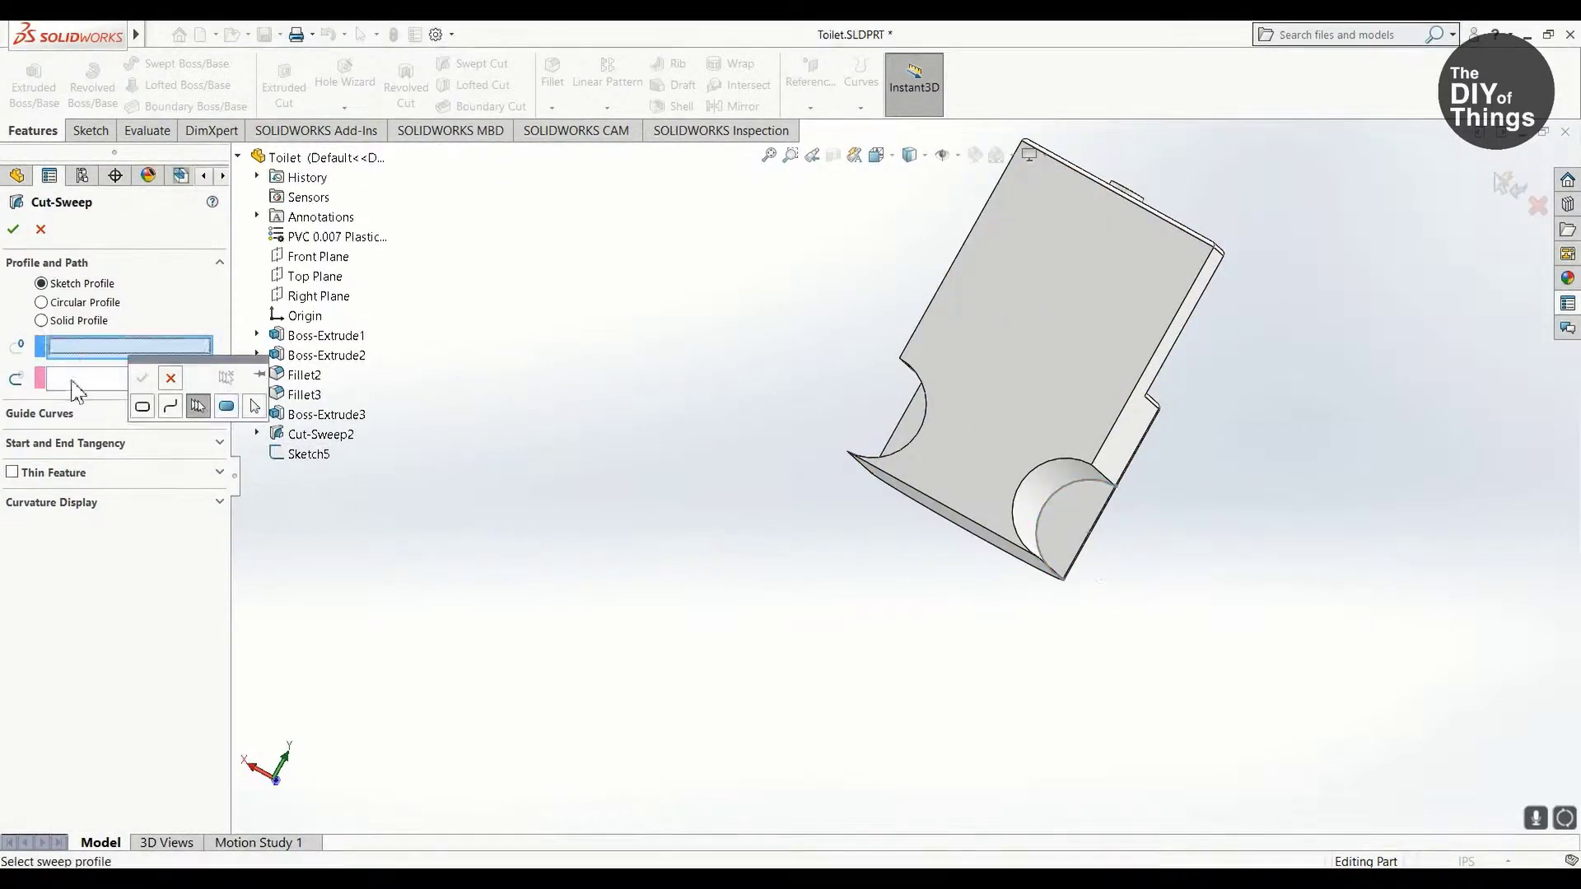
Step: Sweep-cut the converted end profile around the front of the bowl's base along the curved bottom edge, keeping all bodies
key(Escape)
click(1066, 487)
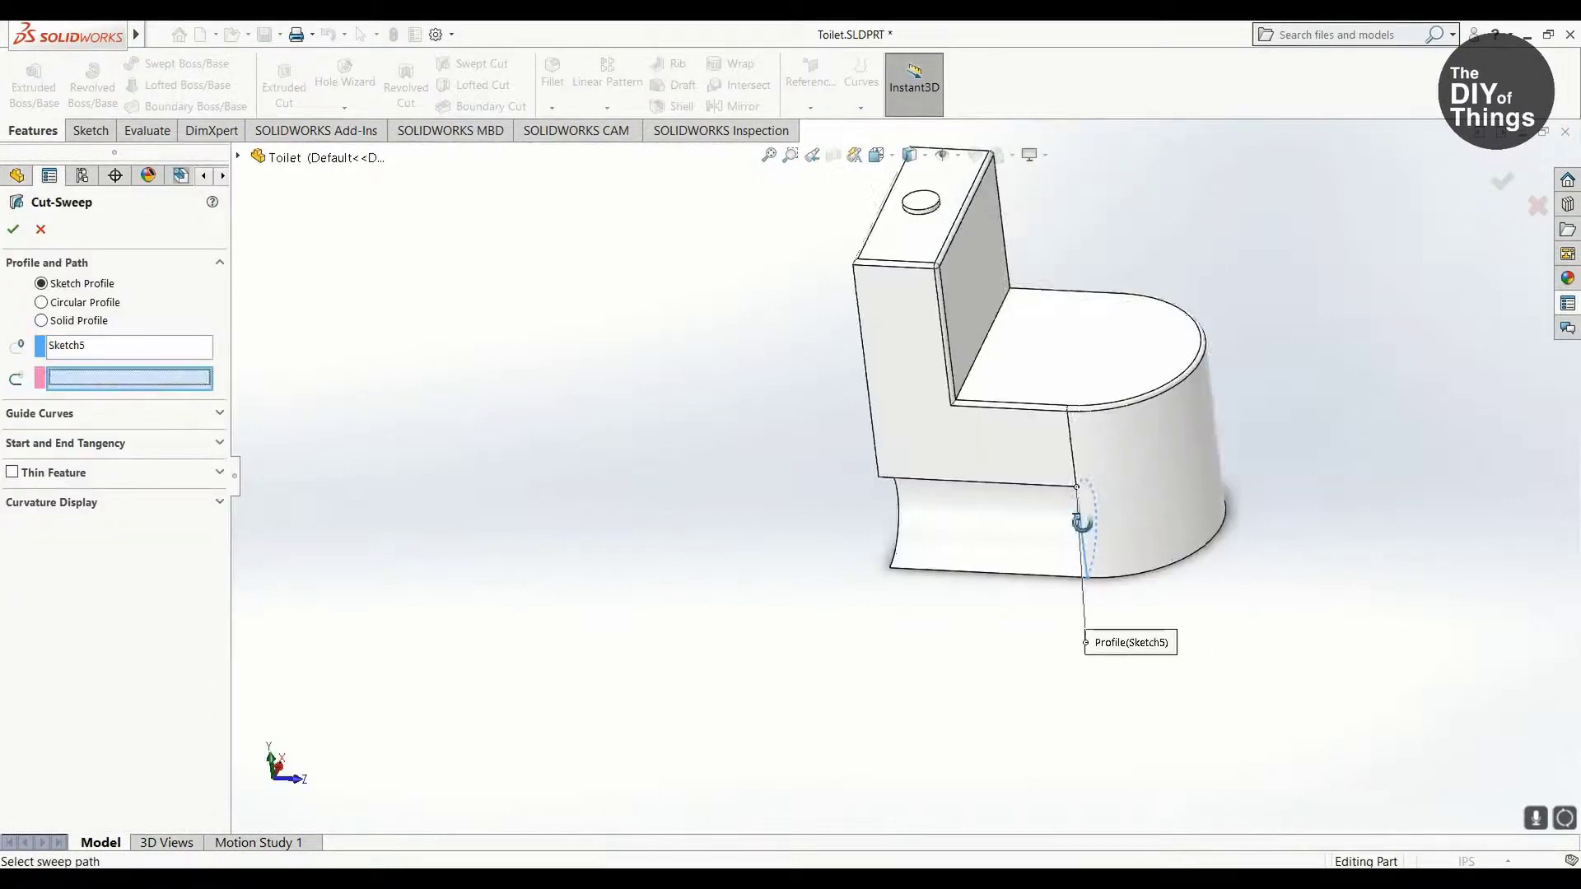
click(1511, 182)
click(36, 72)
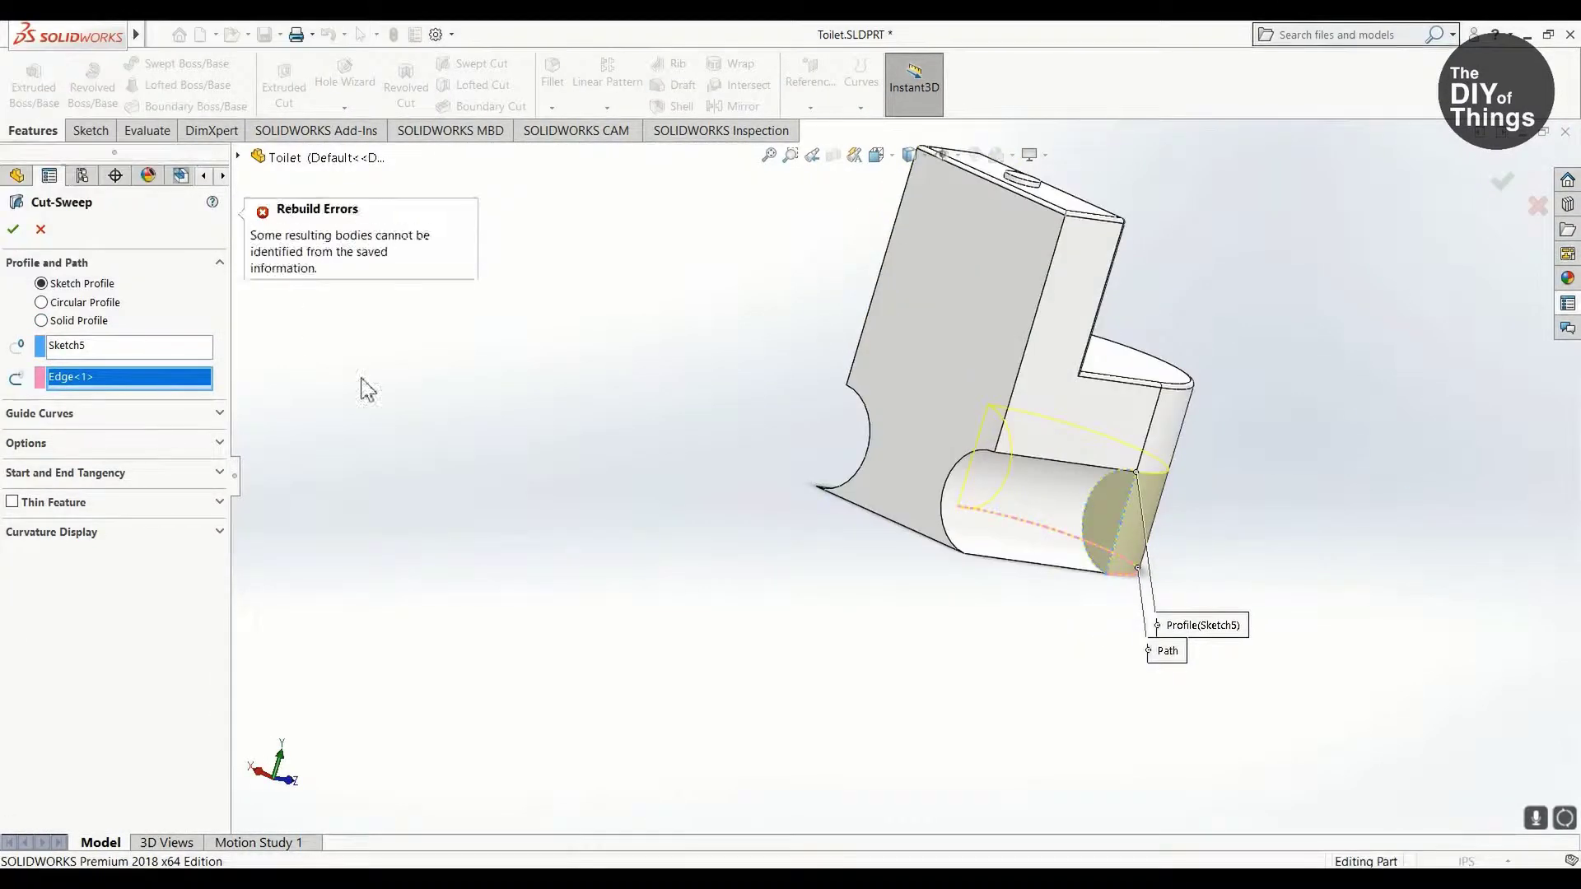
click(50, 412)
click(25, 442)
click(13, 229)
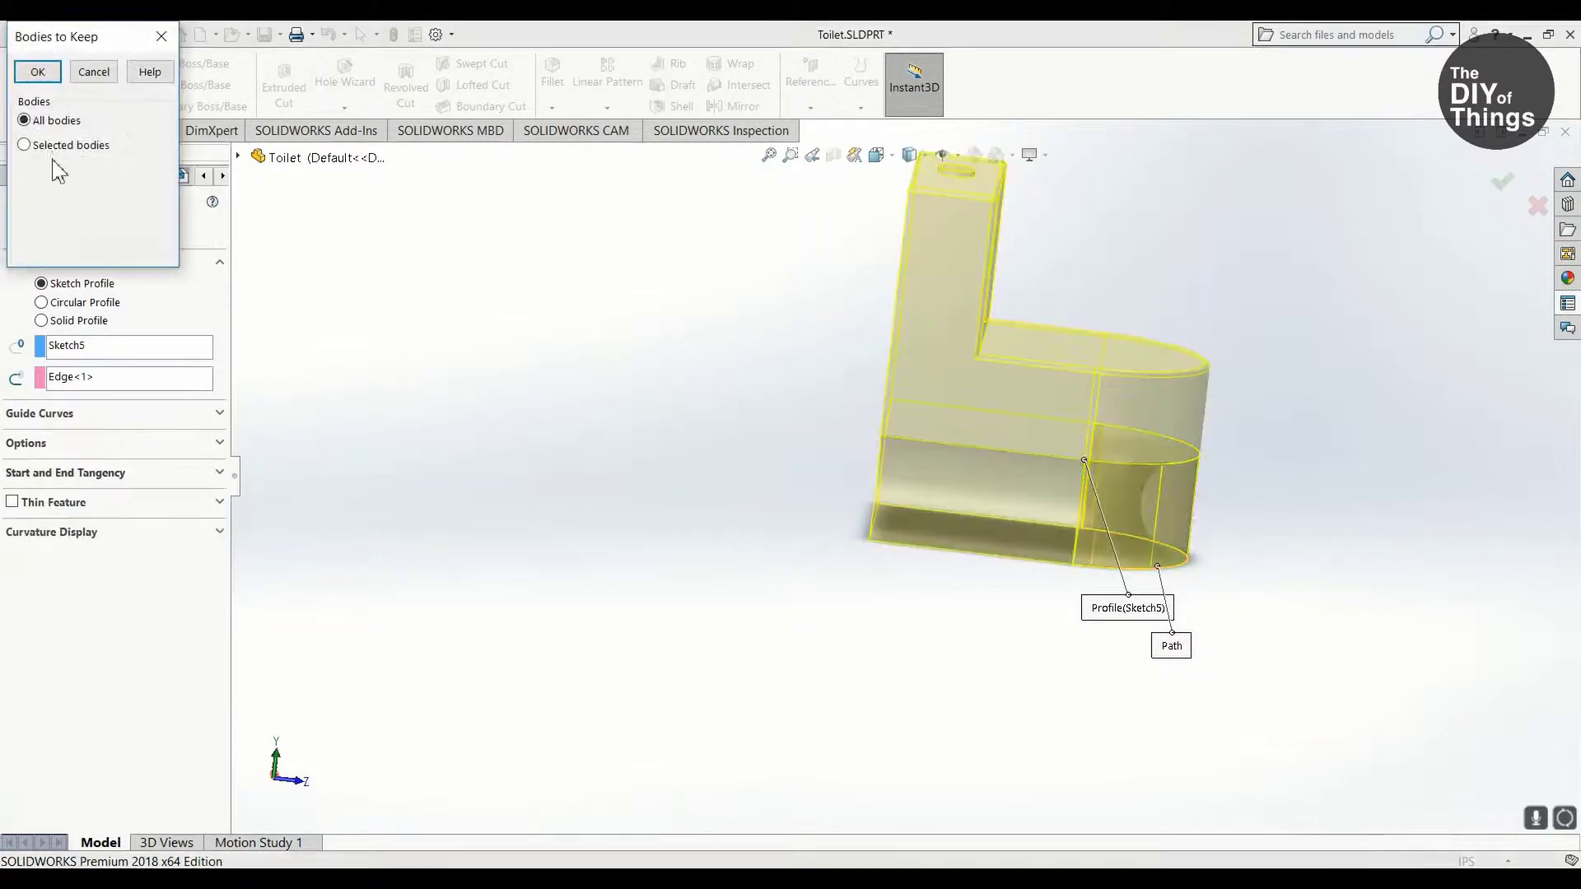
click(38, 71)
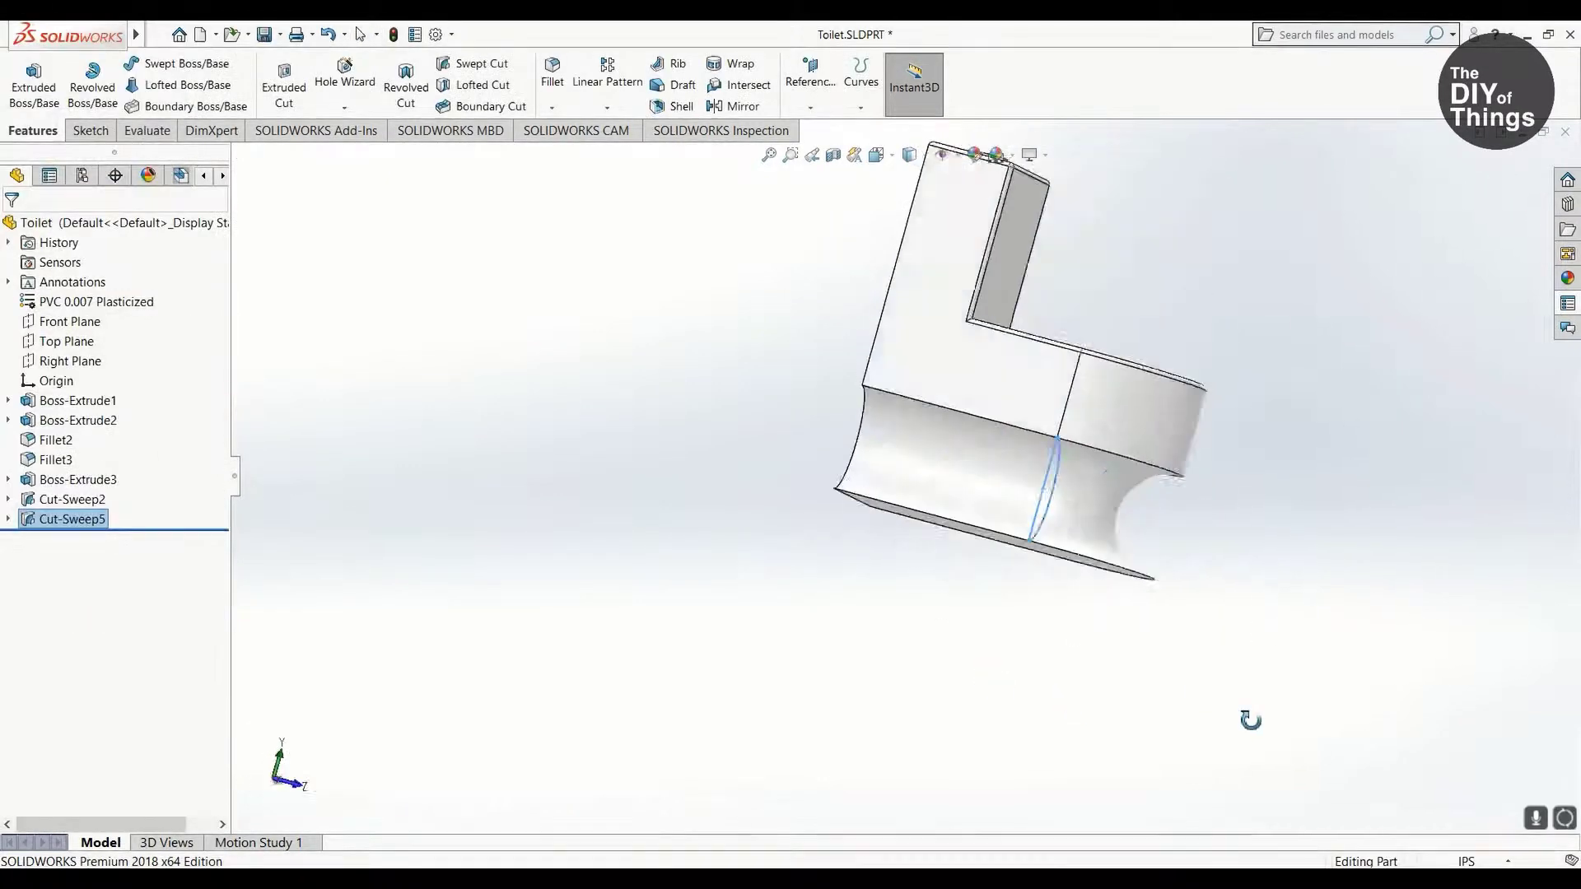
Step: Fillet the toilet's lower bowl rim and bottom base edges, using a radius of 0.39370079 in
click(550, 80)
click(1178, 473)
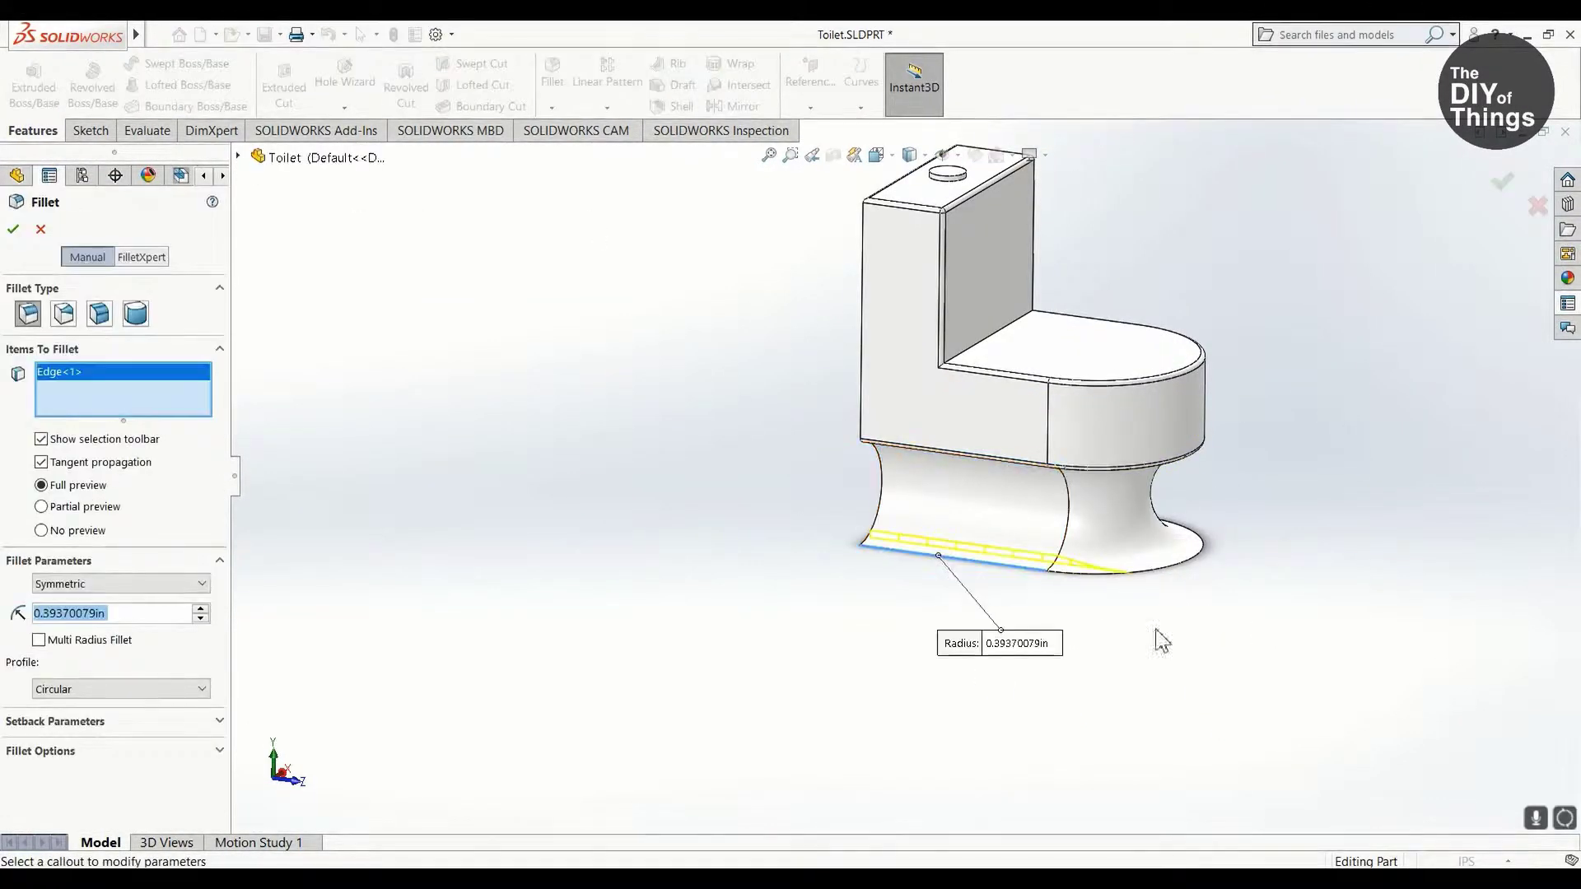
click(13, 229)
Step: In the bathroom assembly, mate the toilet's bottom to the floor and set its side face 7 in from Tile Wall 1
middle_drag(1013, 698, 930, 821)
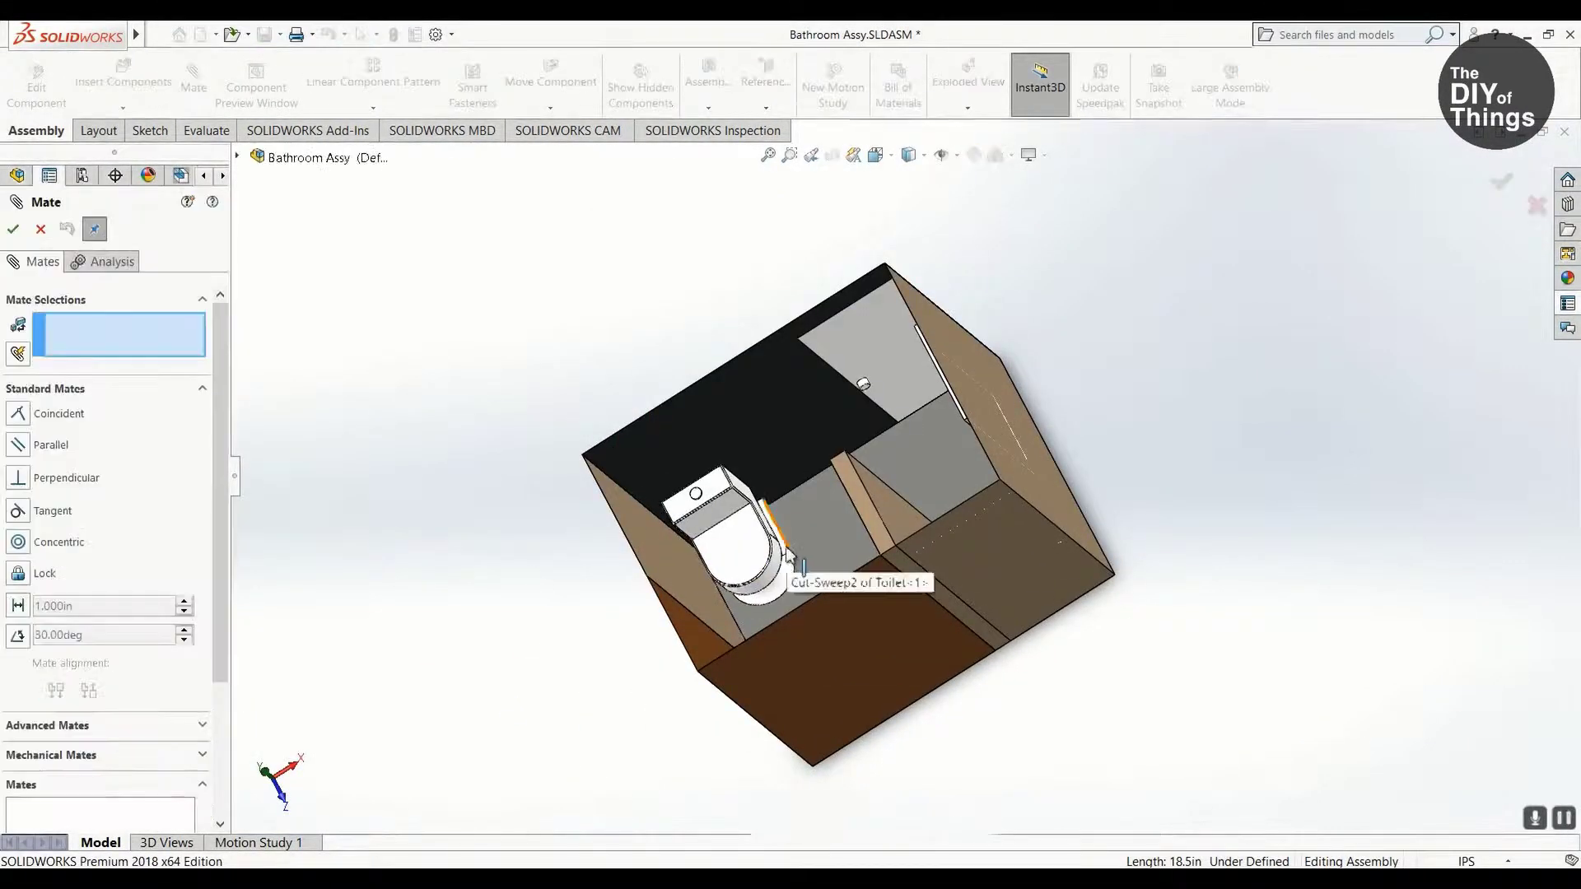
scroll(709, 585, down, 5)
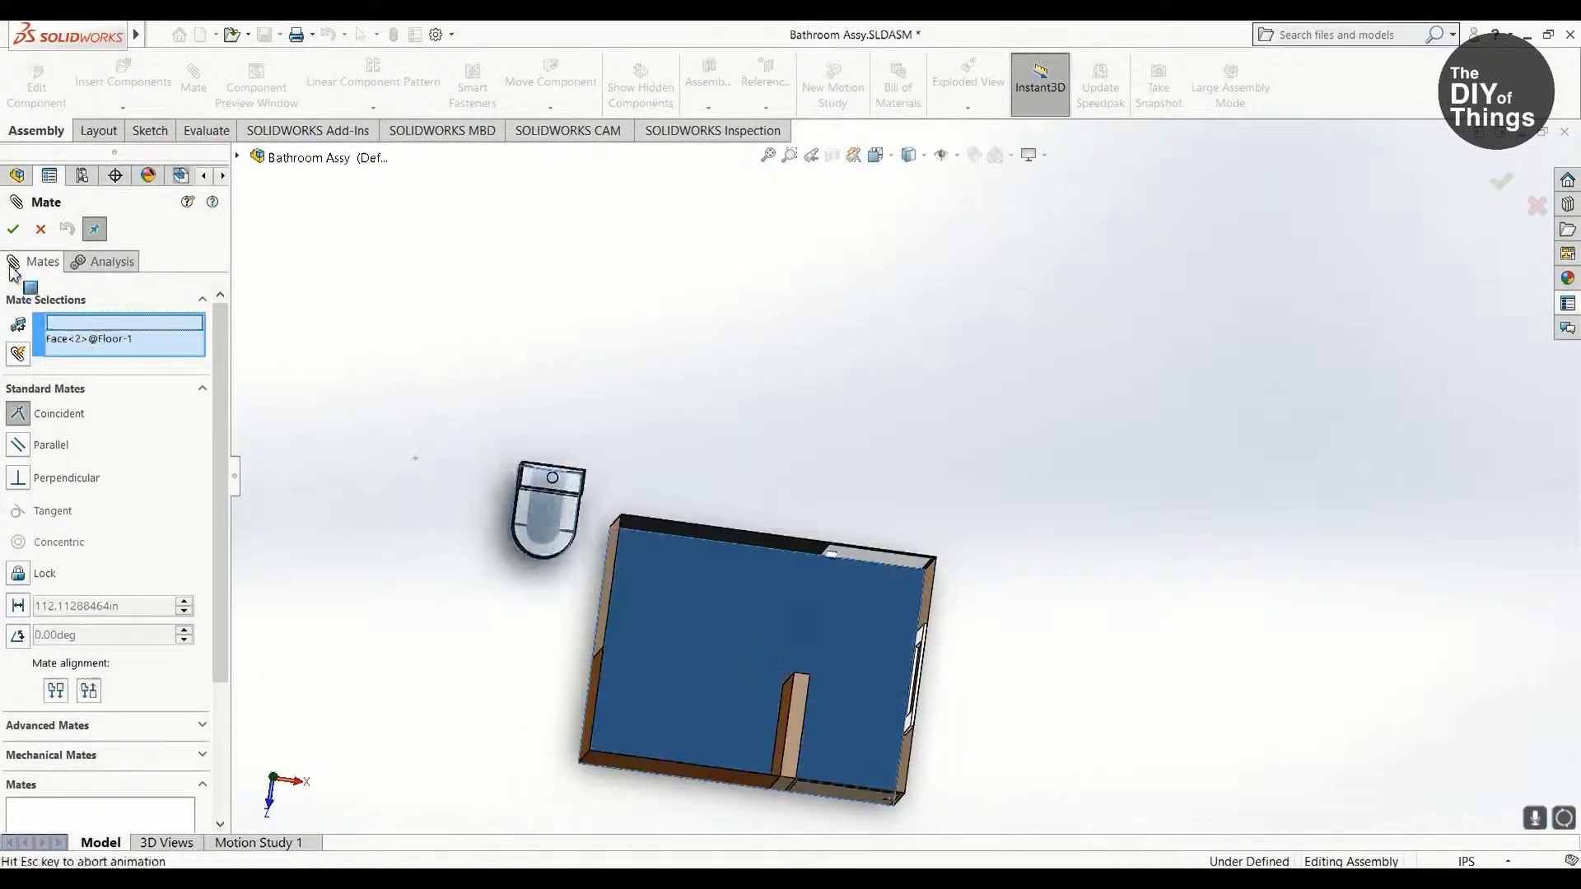
click(344, 558)
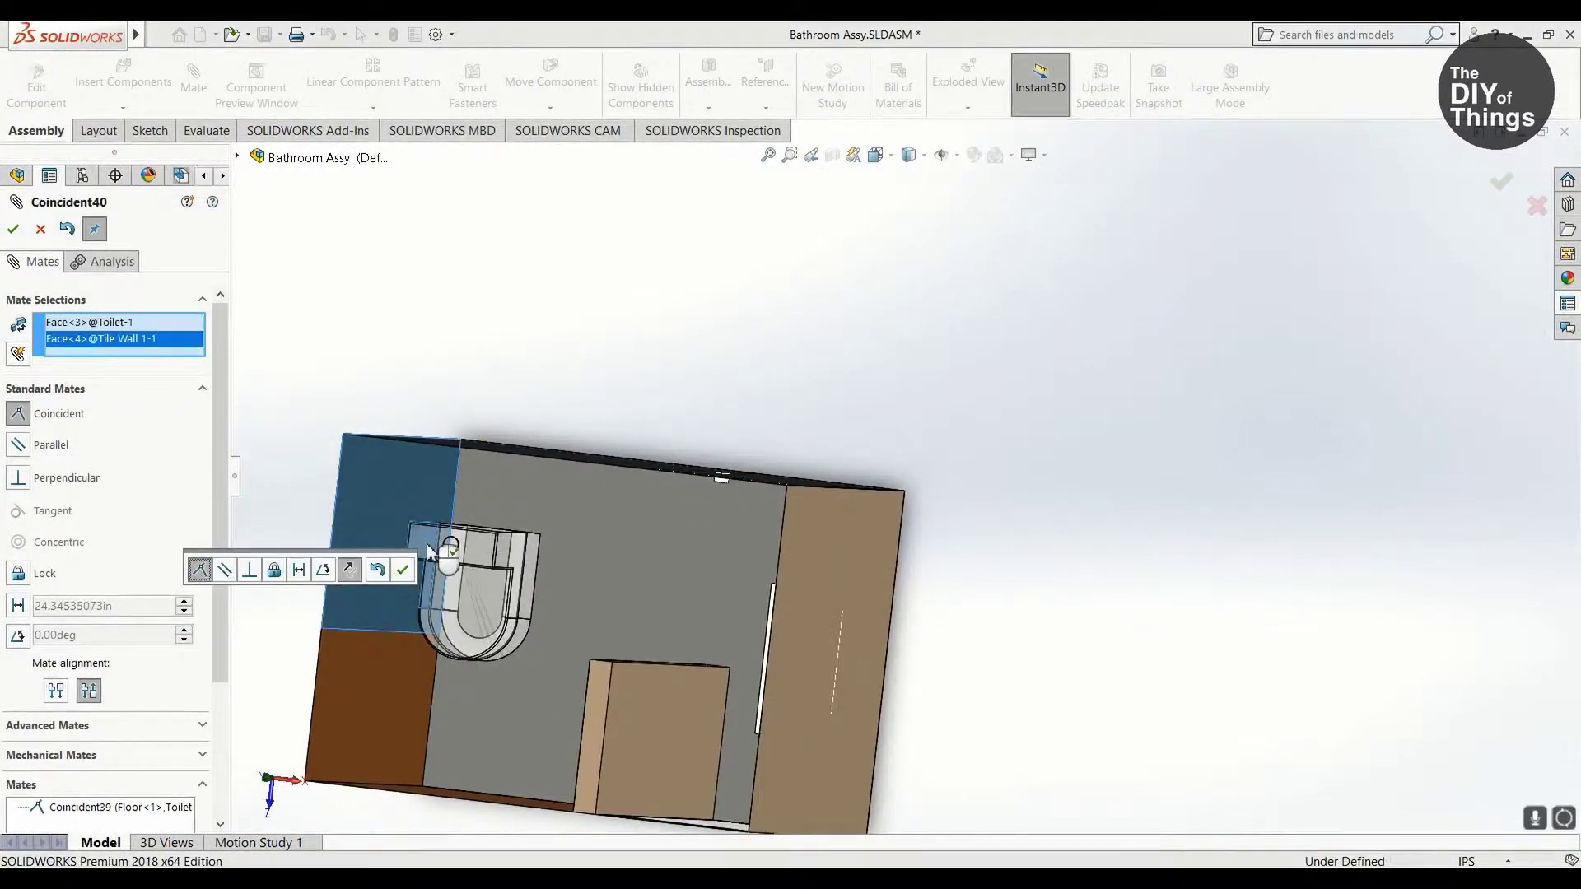
click(299, 569)
text(7)
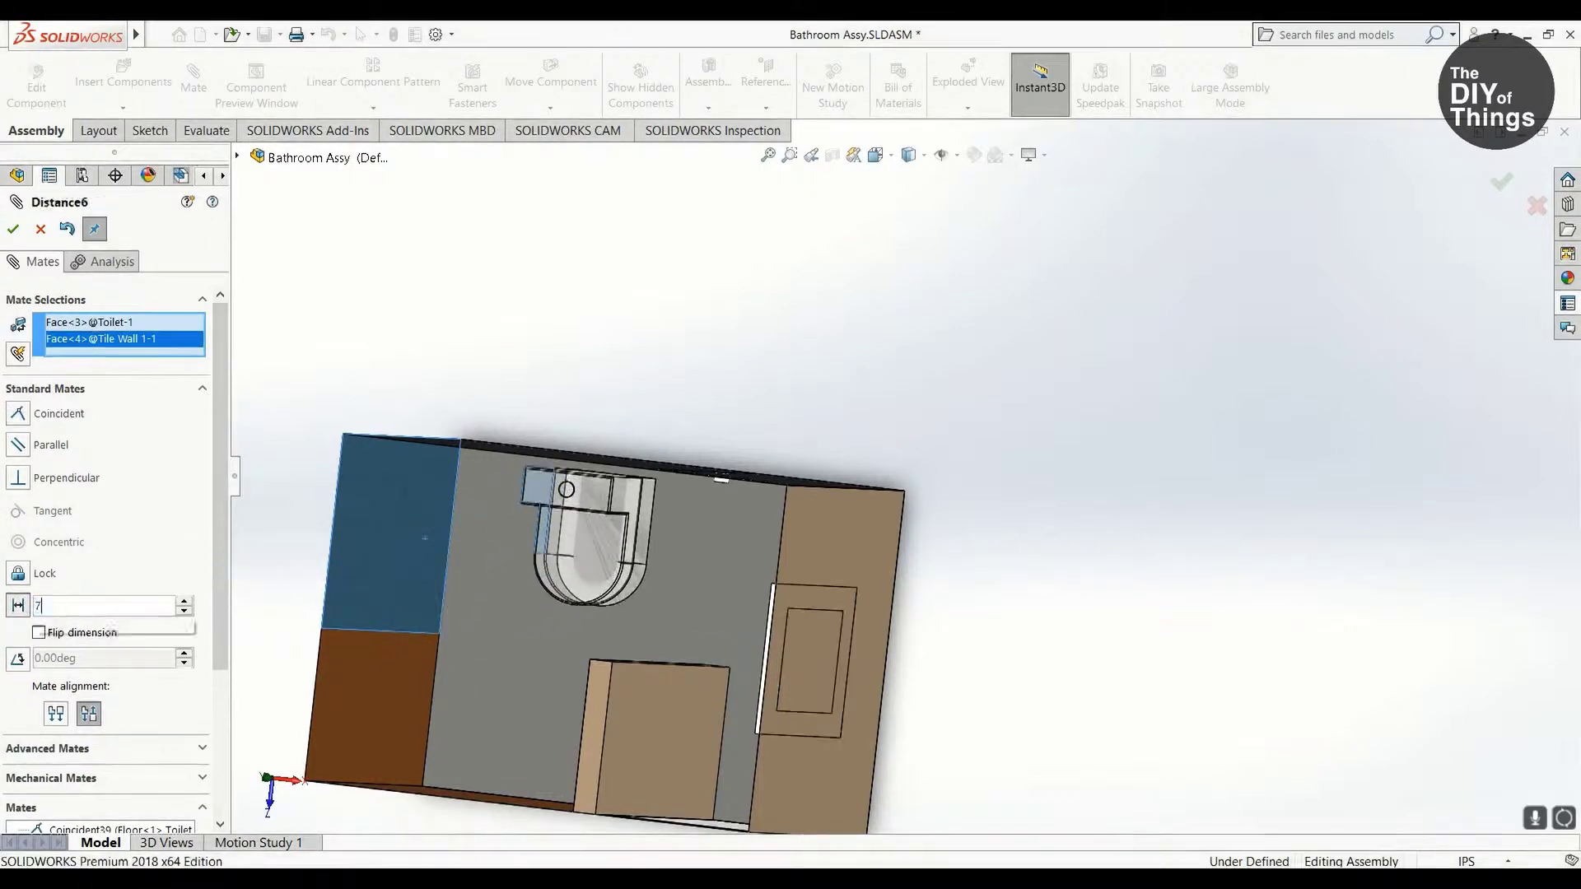
key(Return)
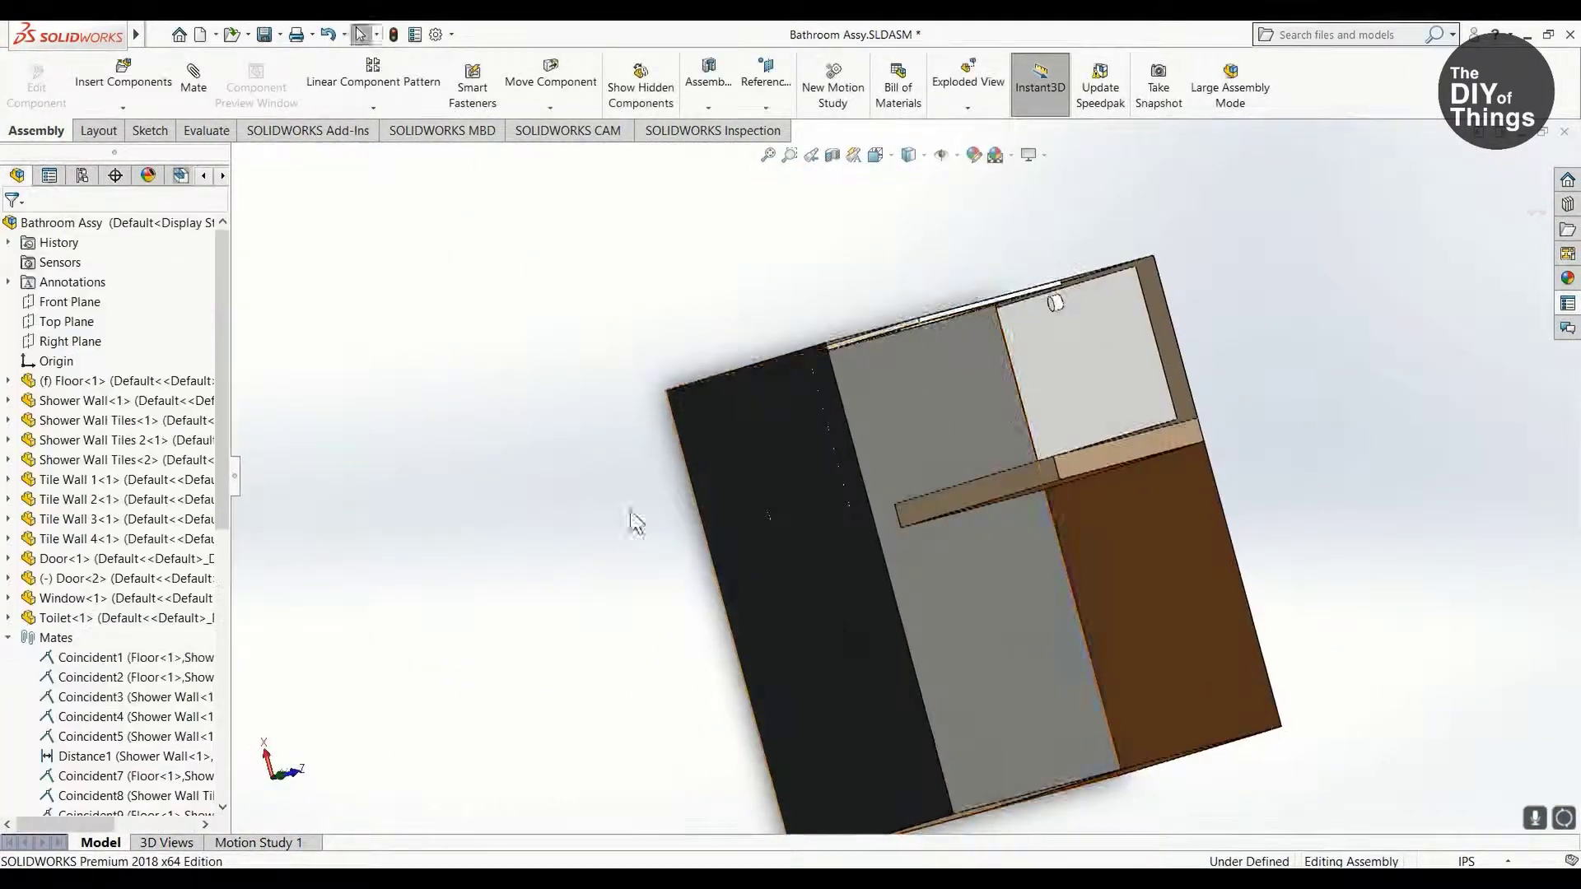
middle_drag(634, 523, 671, 469)
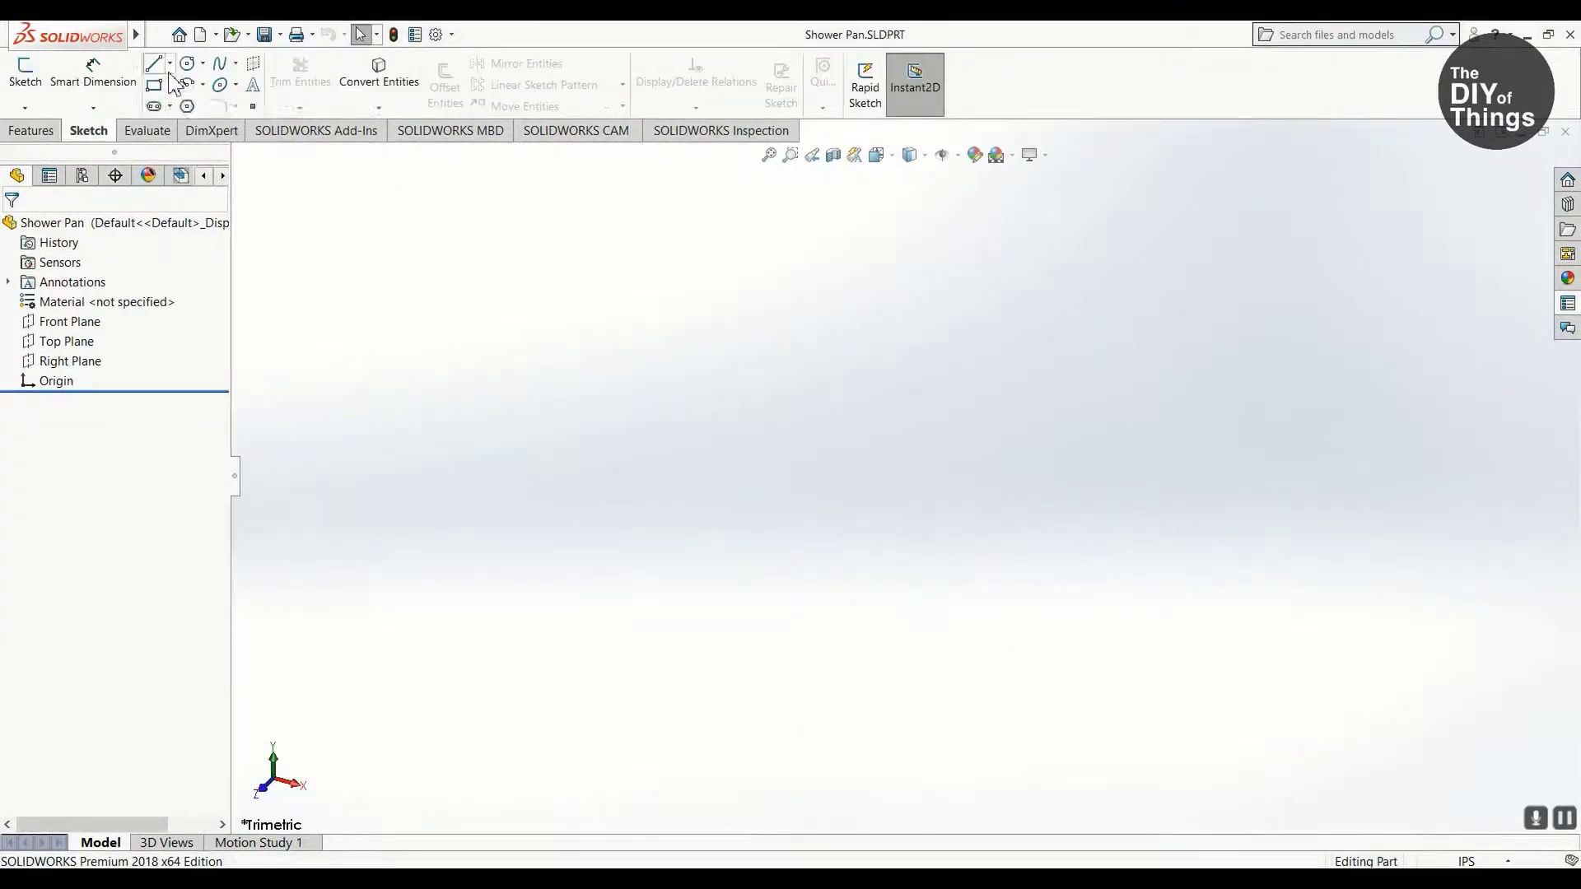
Step: In the Shower Pan part, extrude a 60.48 in wide center rectangle sketched on the Top Plane around the origin
click(154, 84)
click(907, 558)
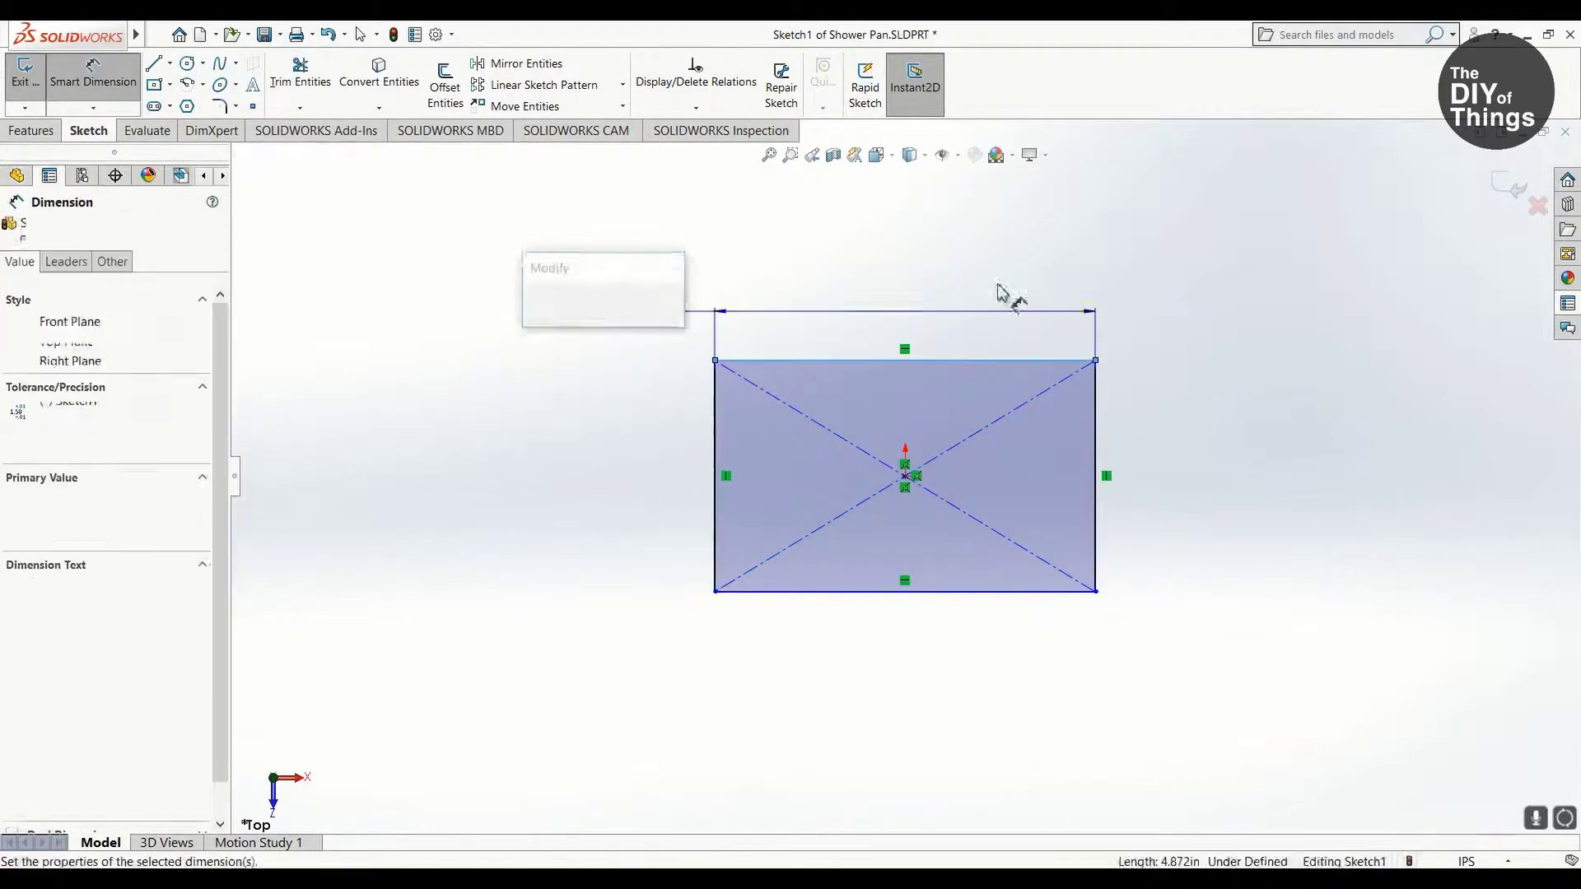
key(Return)
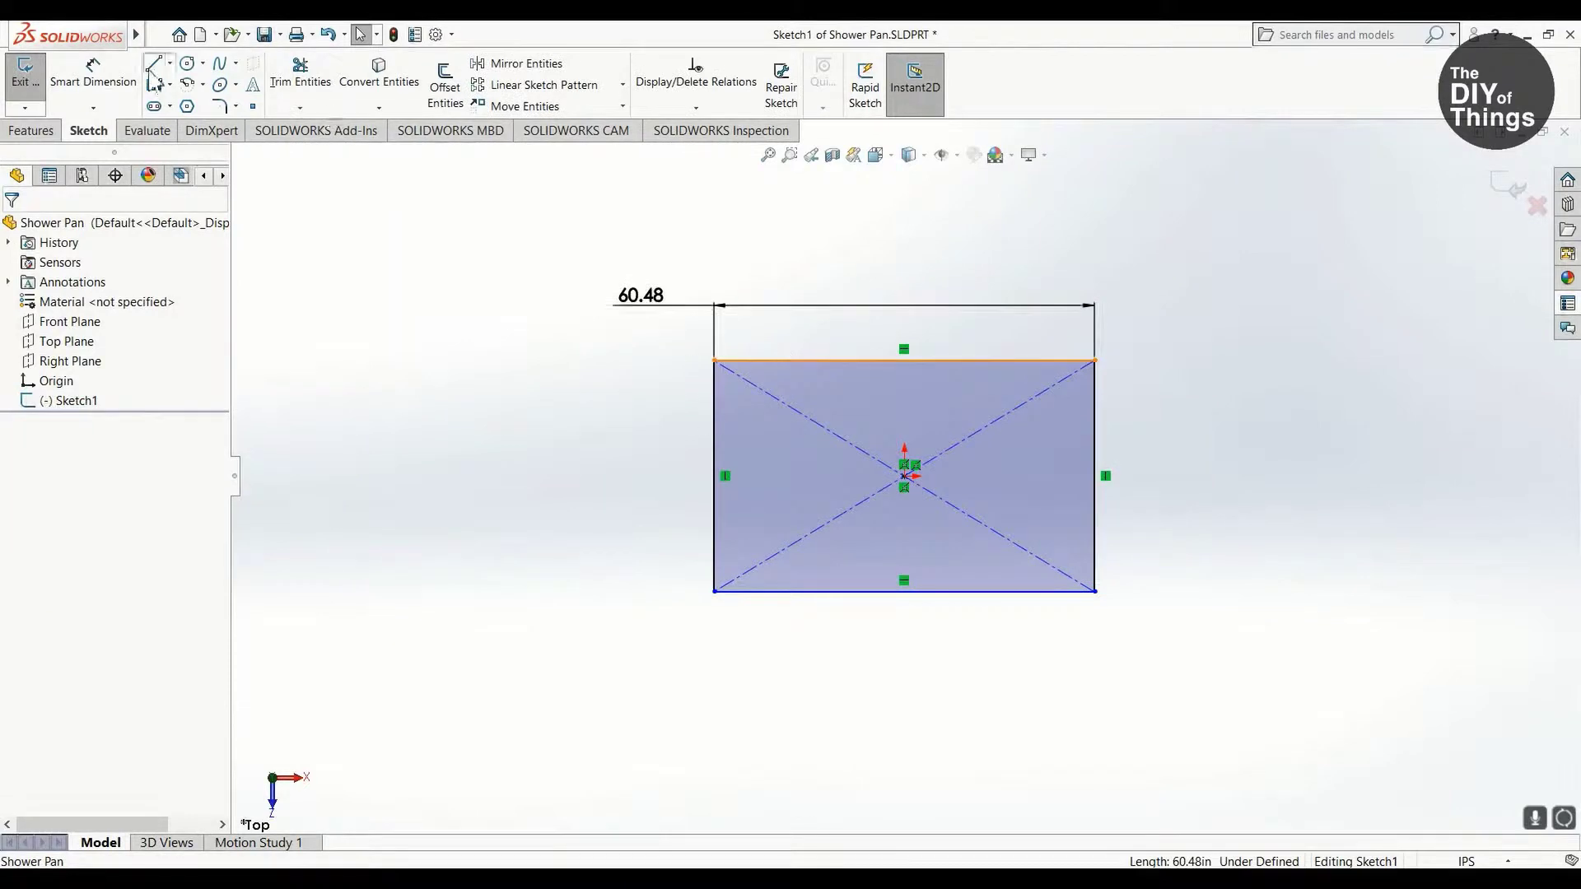
click(617, 469)
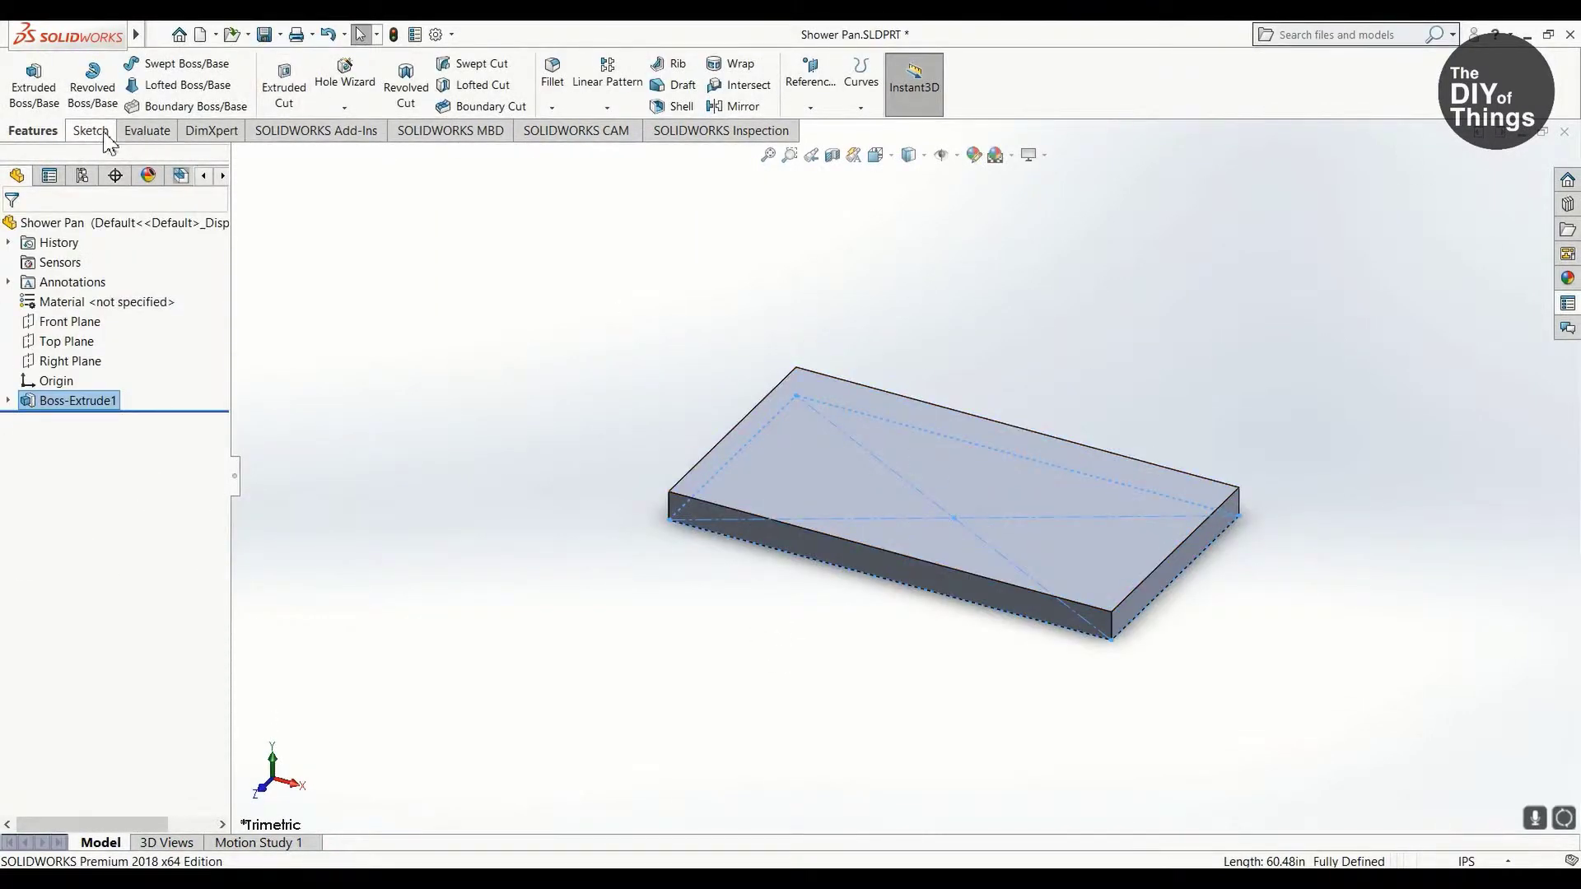
Step: Sketch a long, thin triangle on the Front Plane, running along the pan's top edge and sloping down toward the left end
click(90, 130)
scroll(910, 491, down, 2)
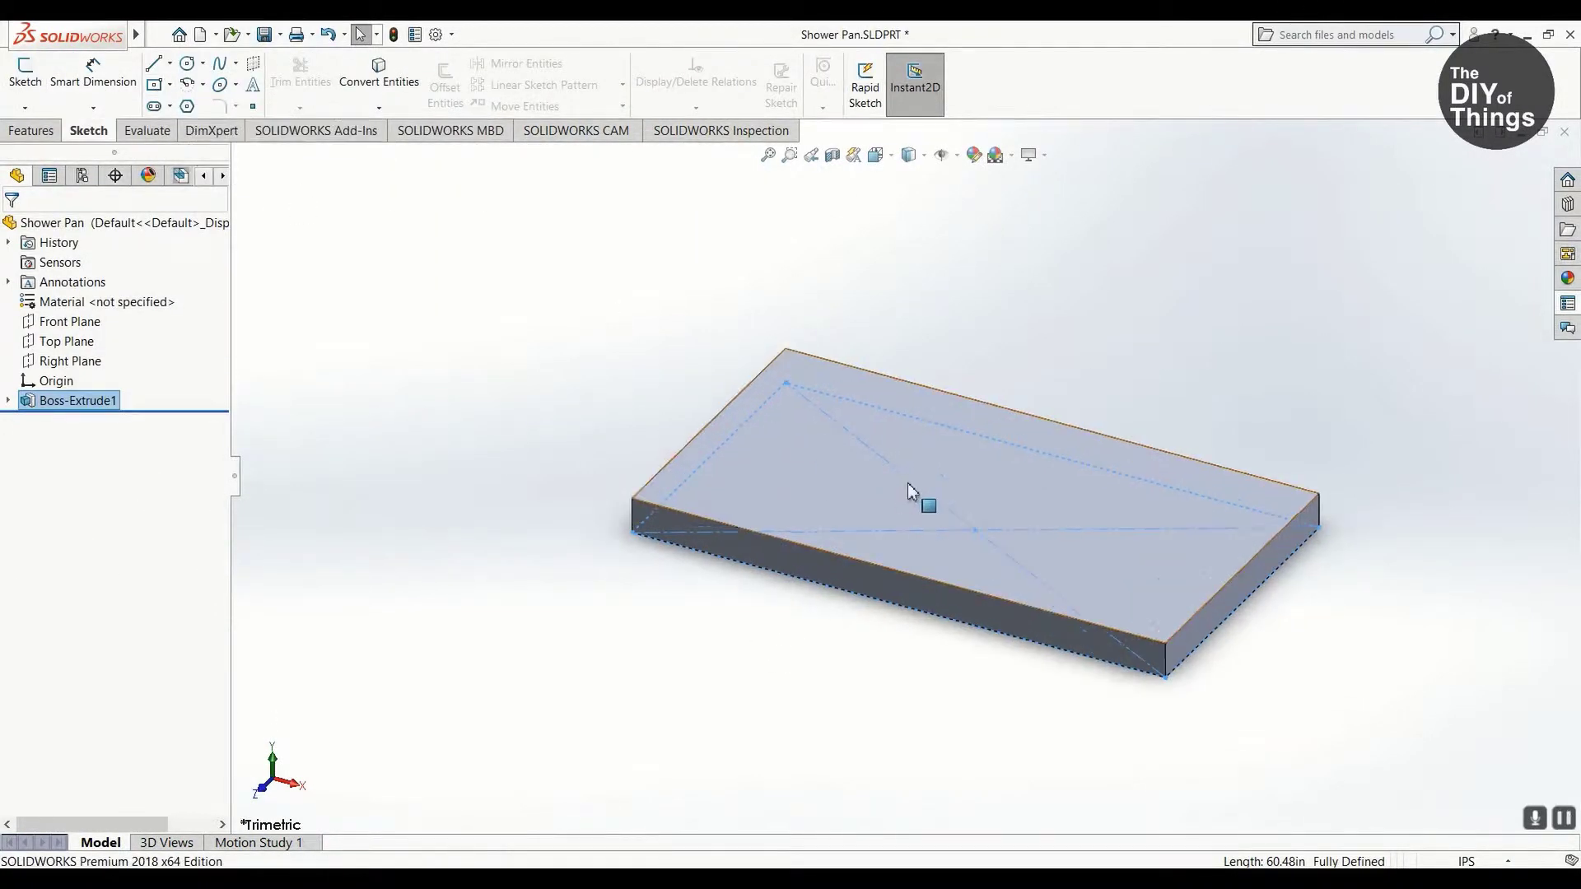
click(320, 257)
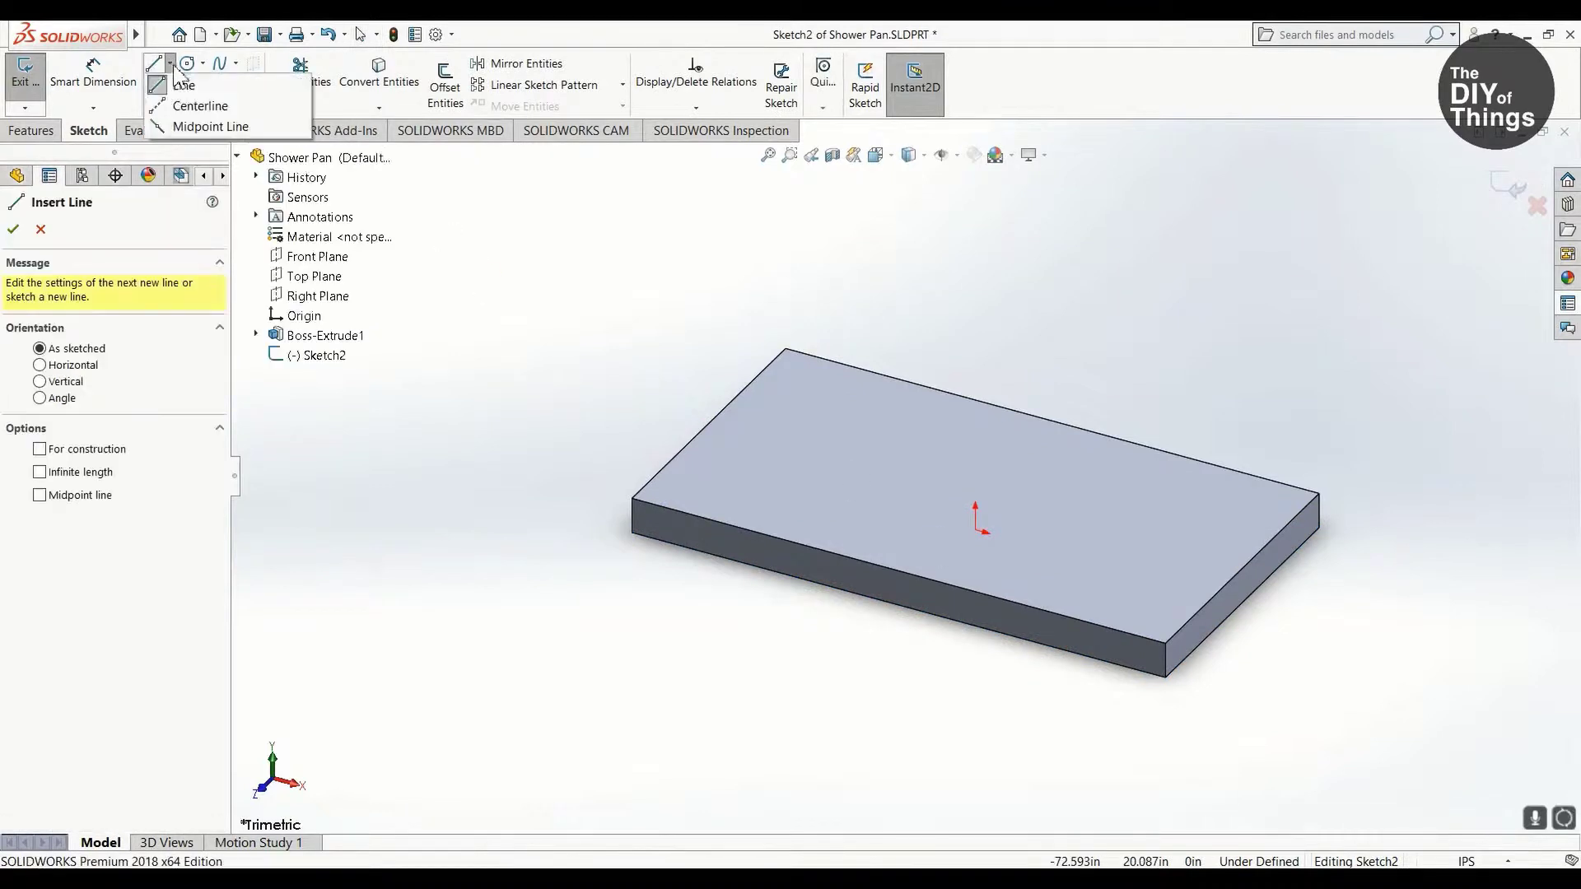
middle_drag(878, 494, 867, 410)
click(875, 154)
click(878, 174)
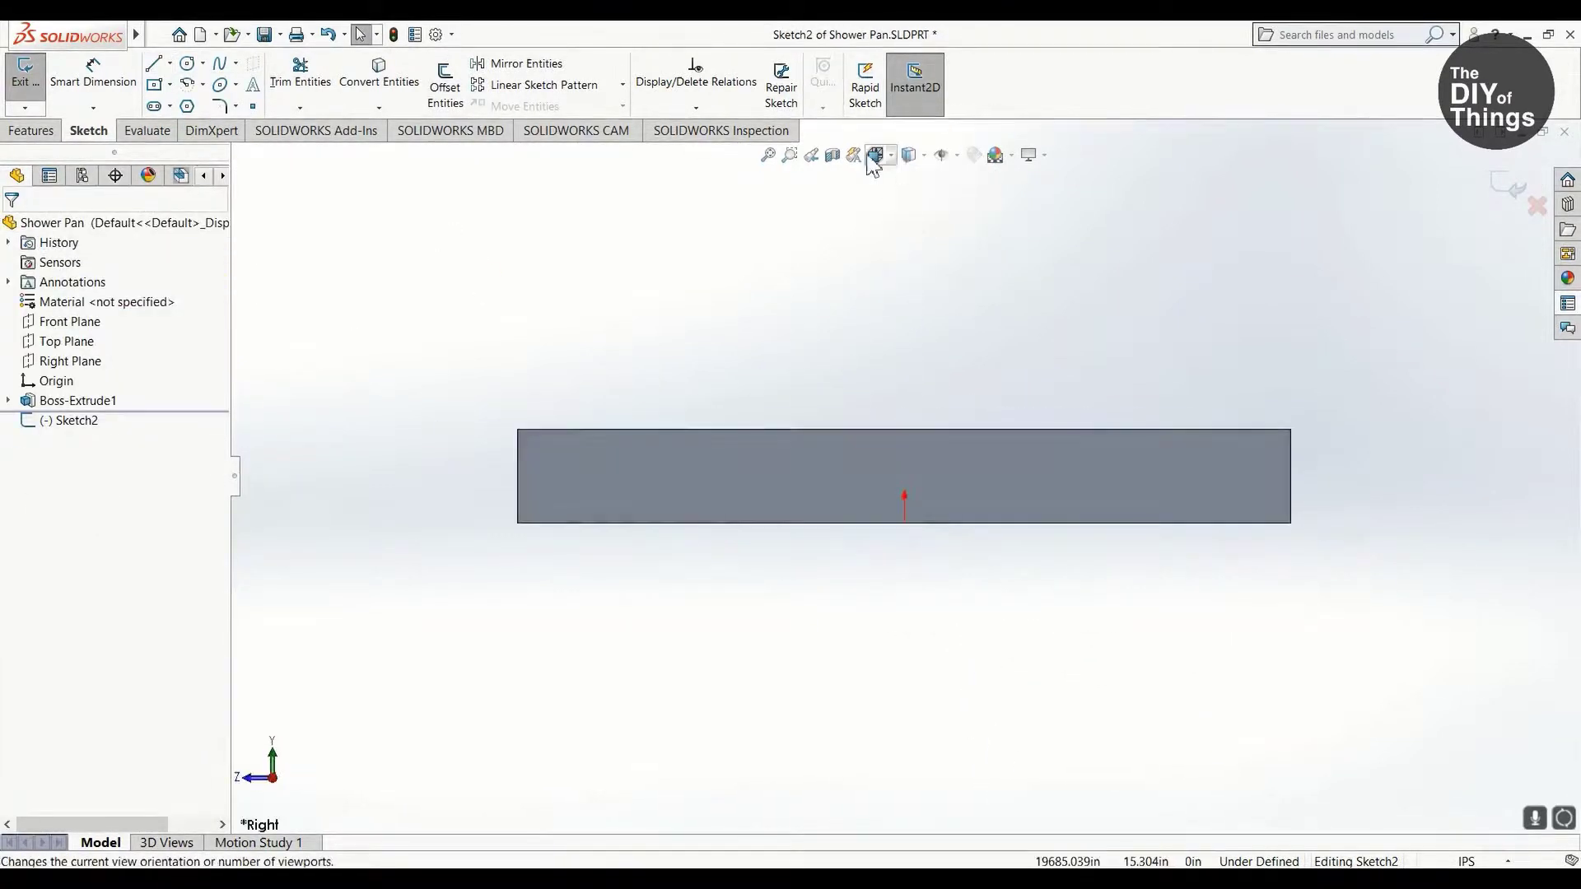
click(981, 482)
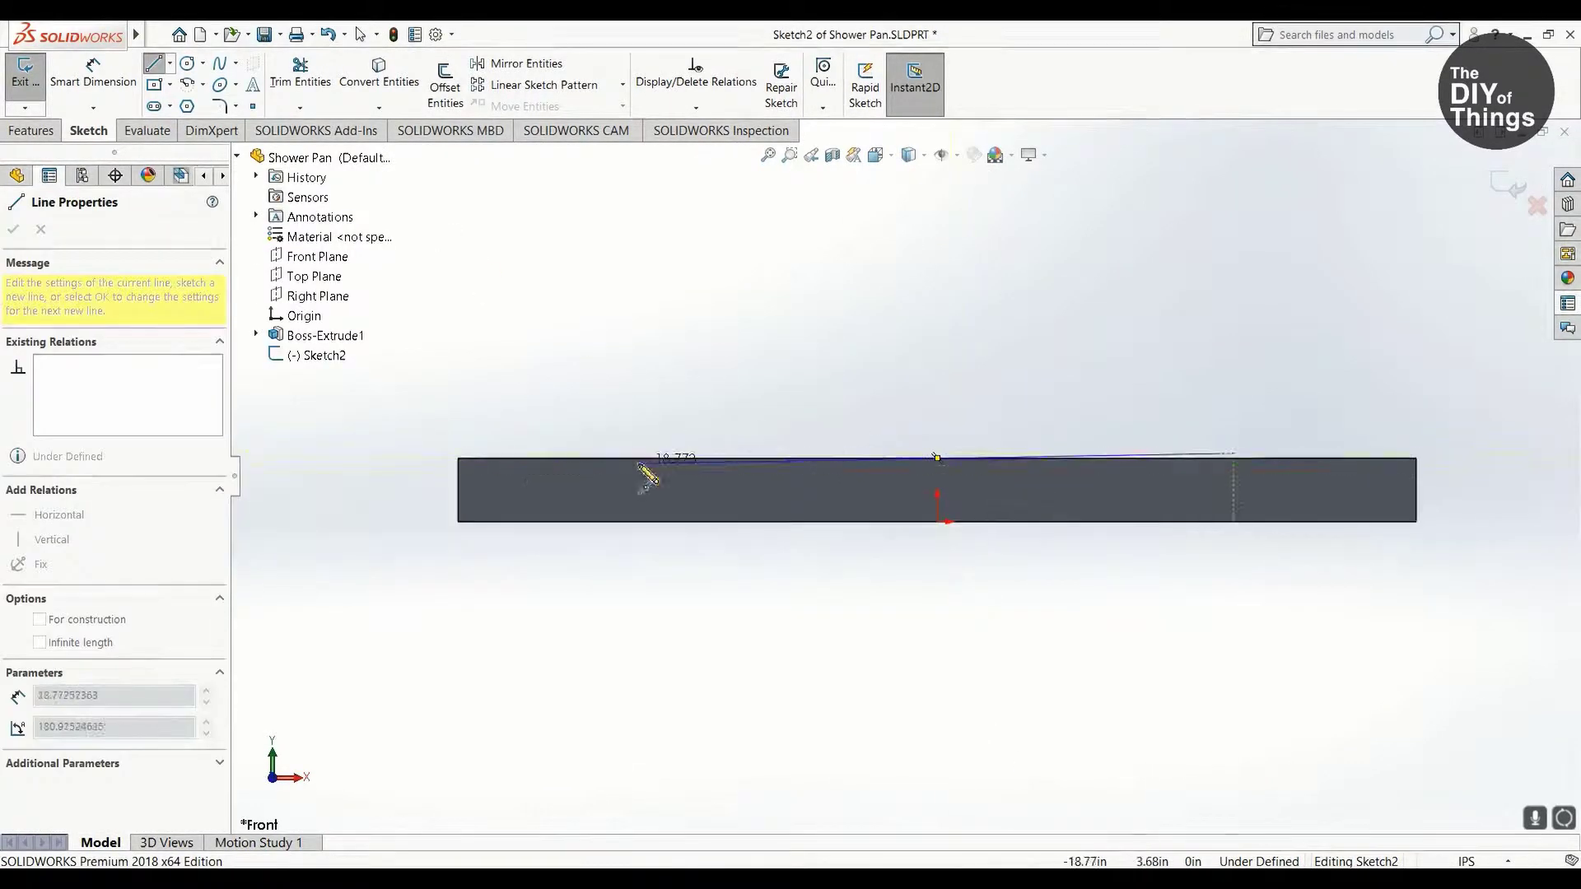
click(1370, 458)
Step: Dimension the triangle's vertical side 2 in from the pan's left end and its lower corner 2 in above the bottom edge
click(93, 81)
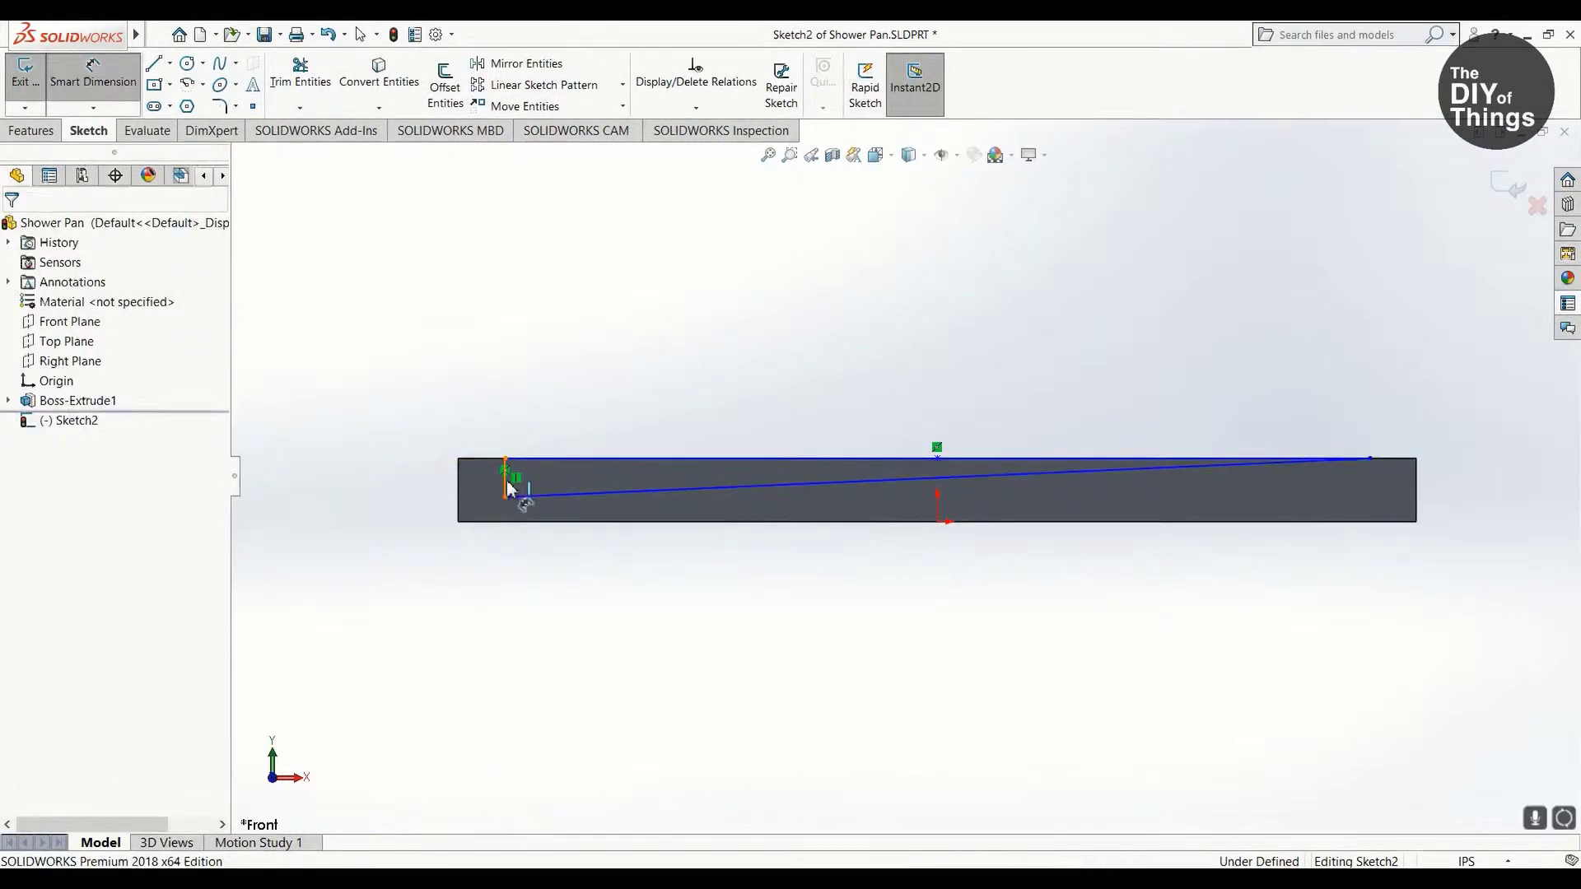
click(457, 478)
click(505, 459)
click(478, 396)
text(2.00in)
key(Return)
click(458, 522)
click(397, 450)
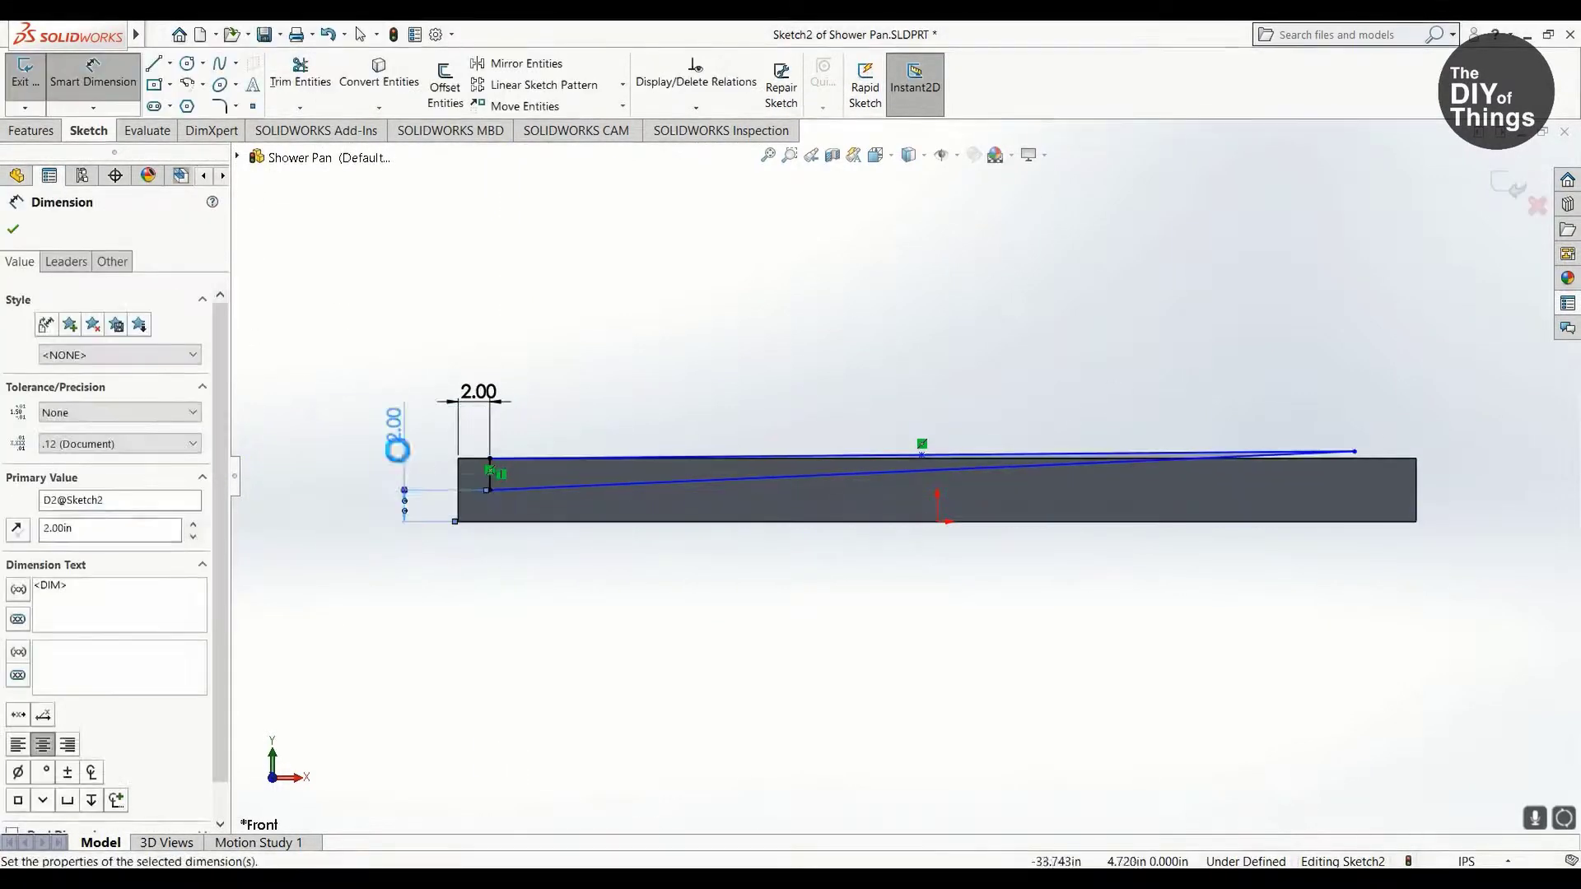
click(13, 230)
Step: Set the vertical distance between the triangle's right corner and the pan's top edge to 0 in and finish the sketch
click(1398, 682)
text(0)
key(Return)
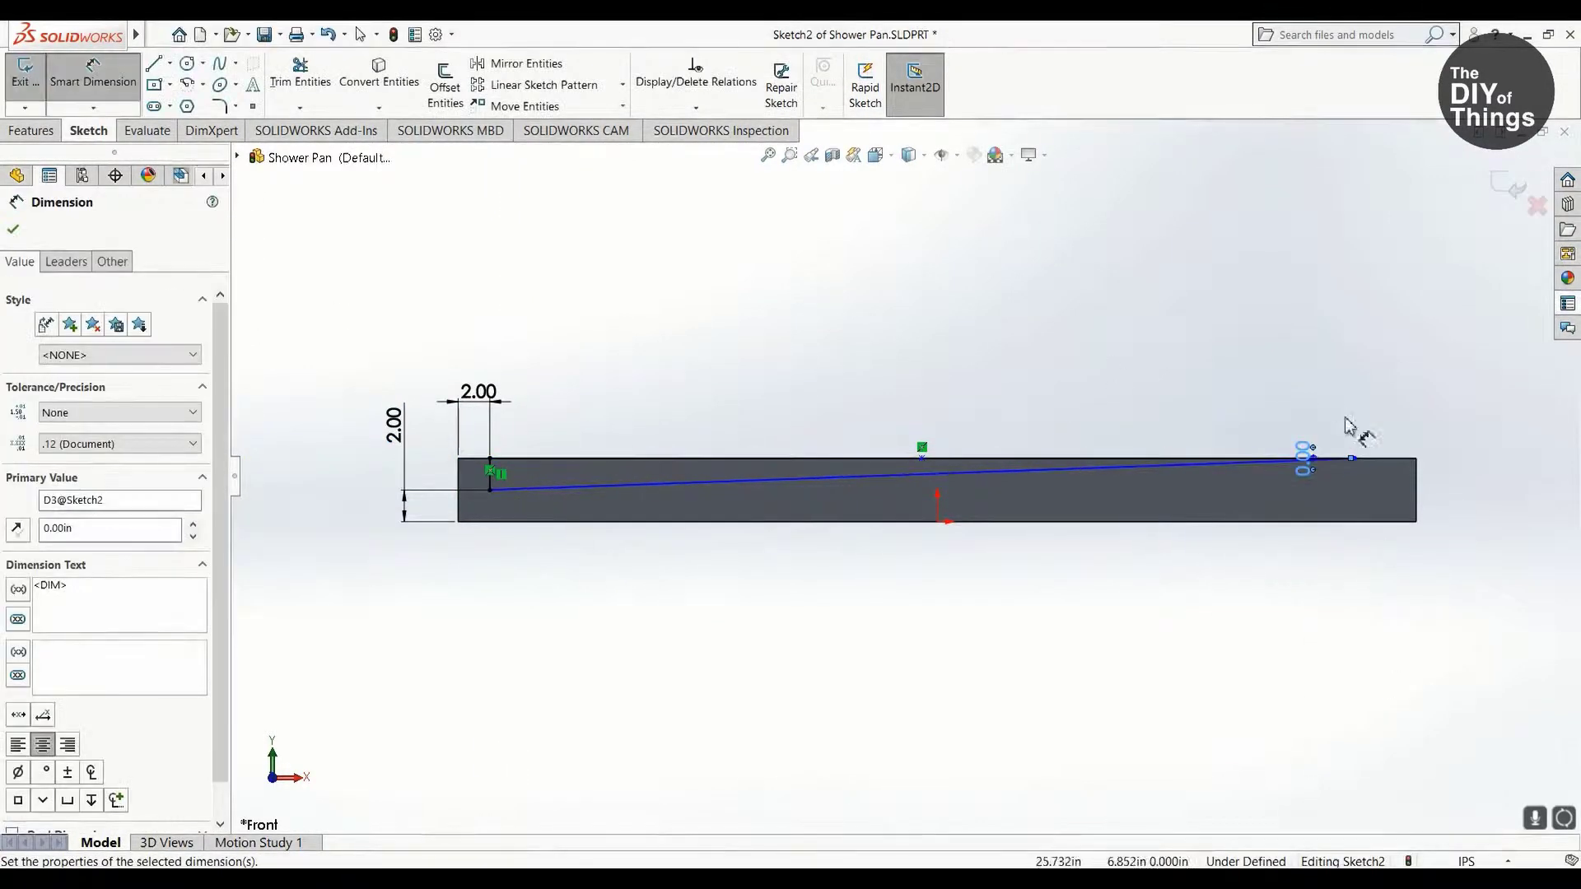
click(1512, 200)
Step: Cut the triangular profile through the pan in both directions, ending at an offset from the long side faces
click(284, 82)
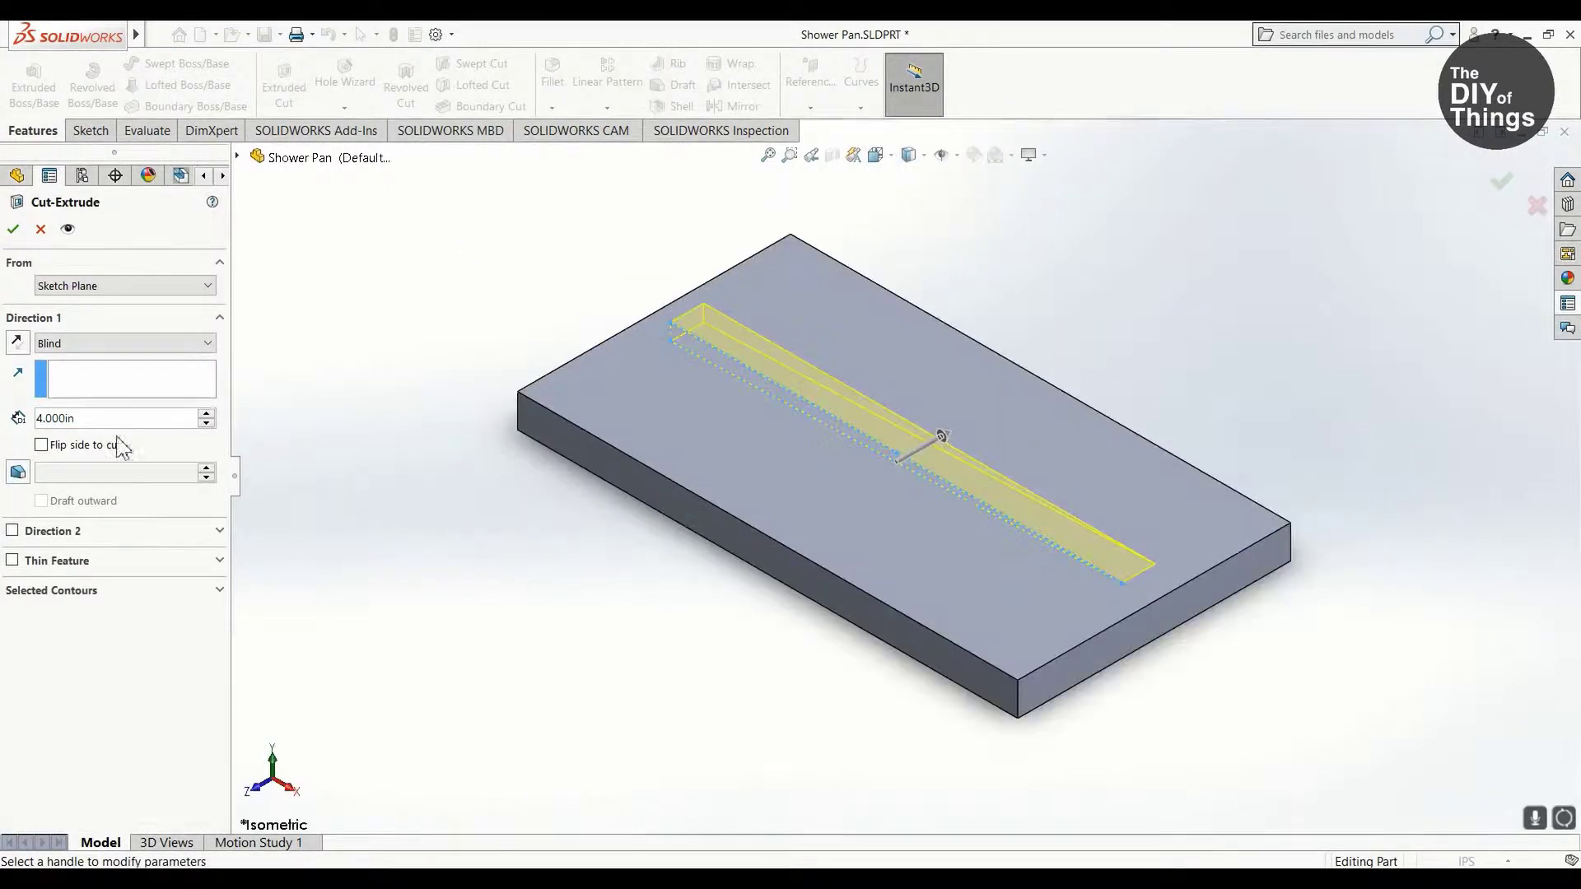
click(123, 343)
click(91, 447)
click(936, 441)
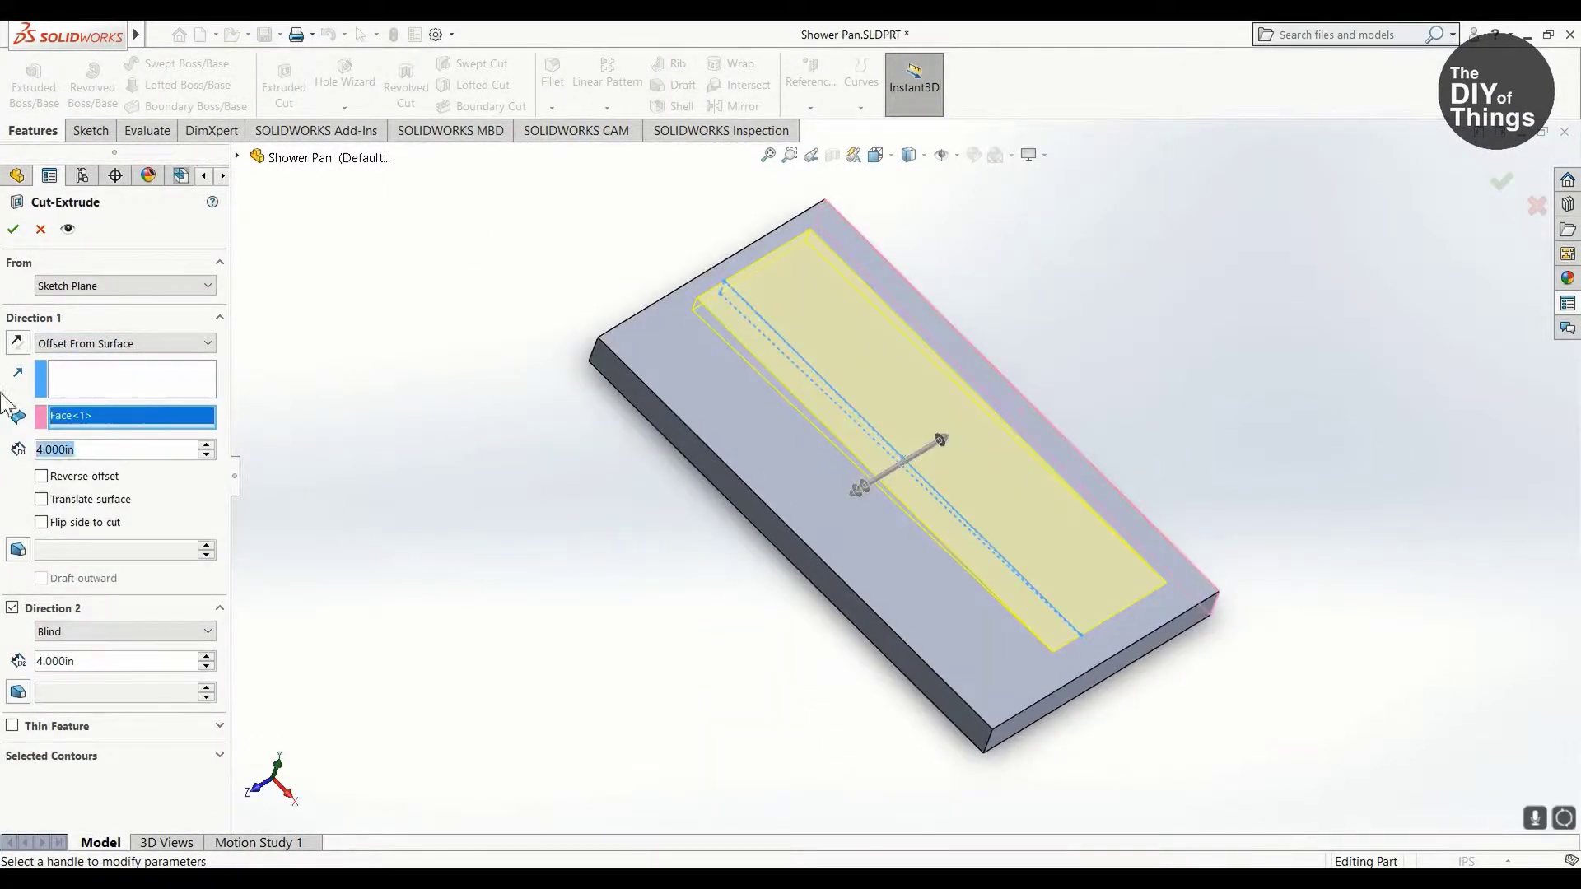
click(13, 610)
click(13, 229)
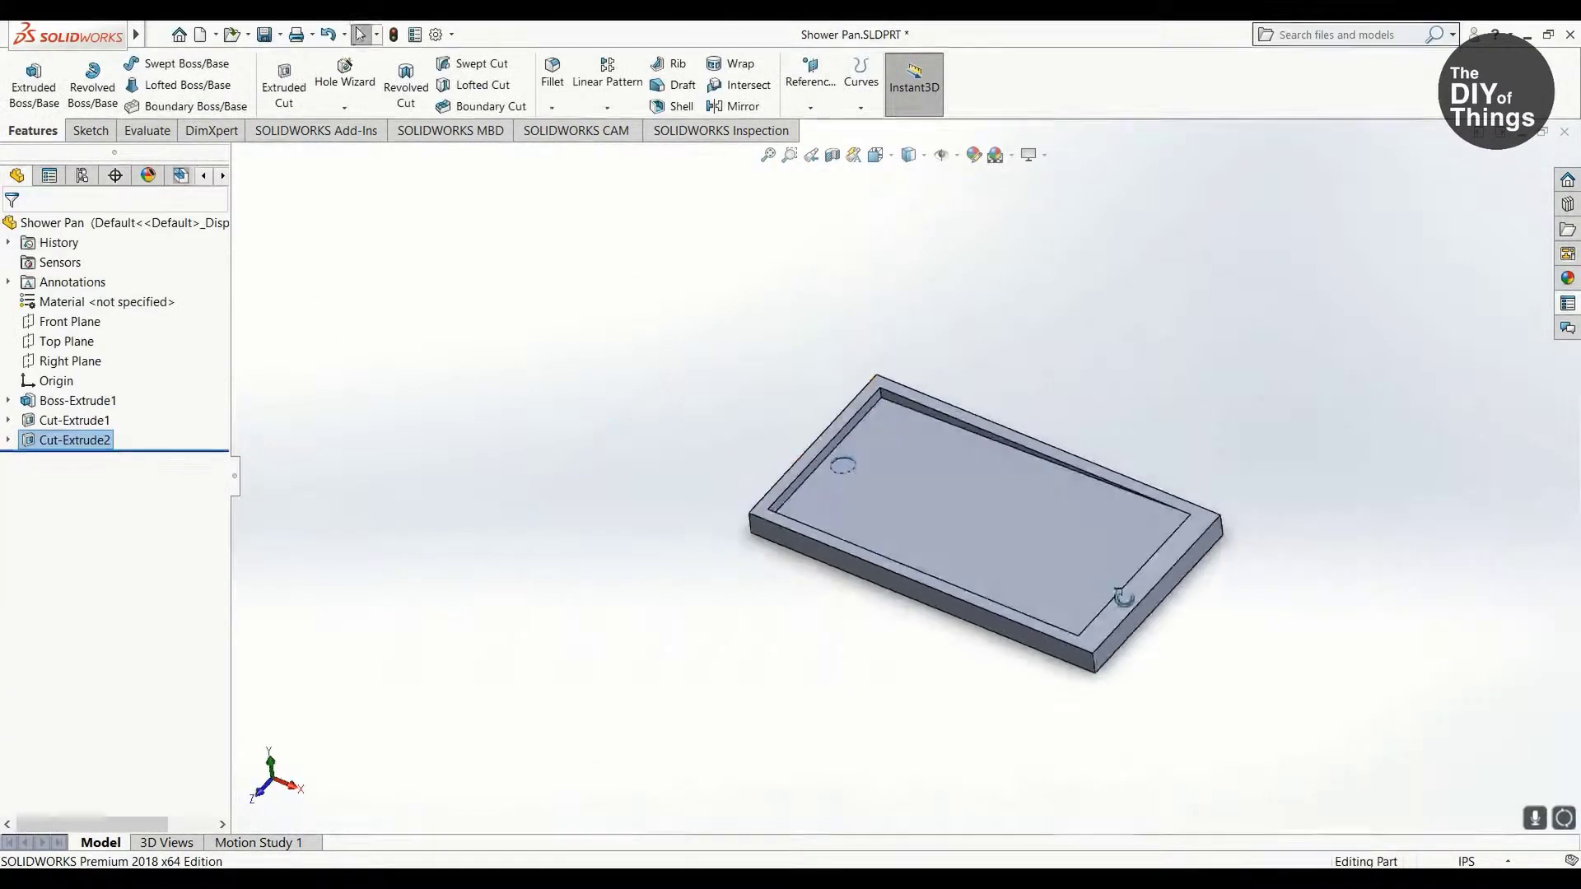
Step: Fillet the edges of the shower pan's recess with a 0.1 in radius
click(88, 130)
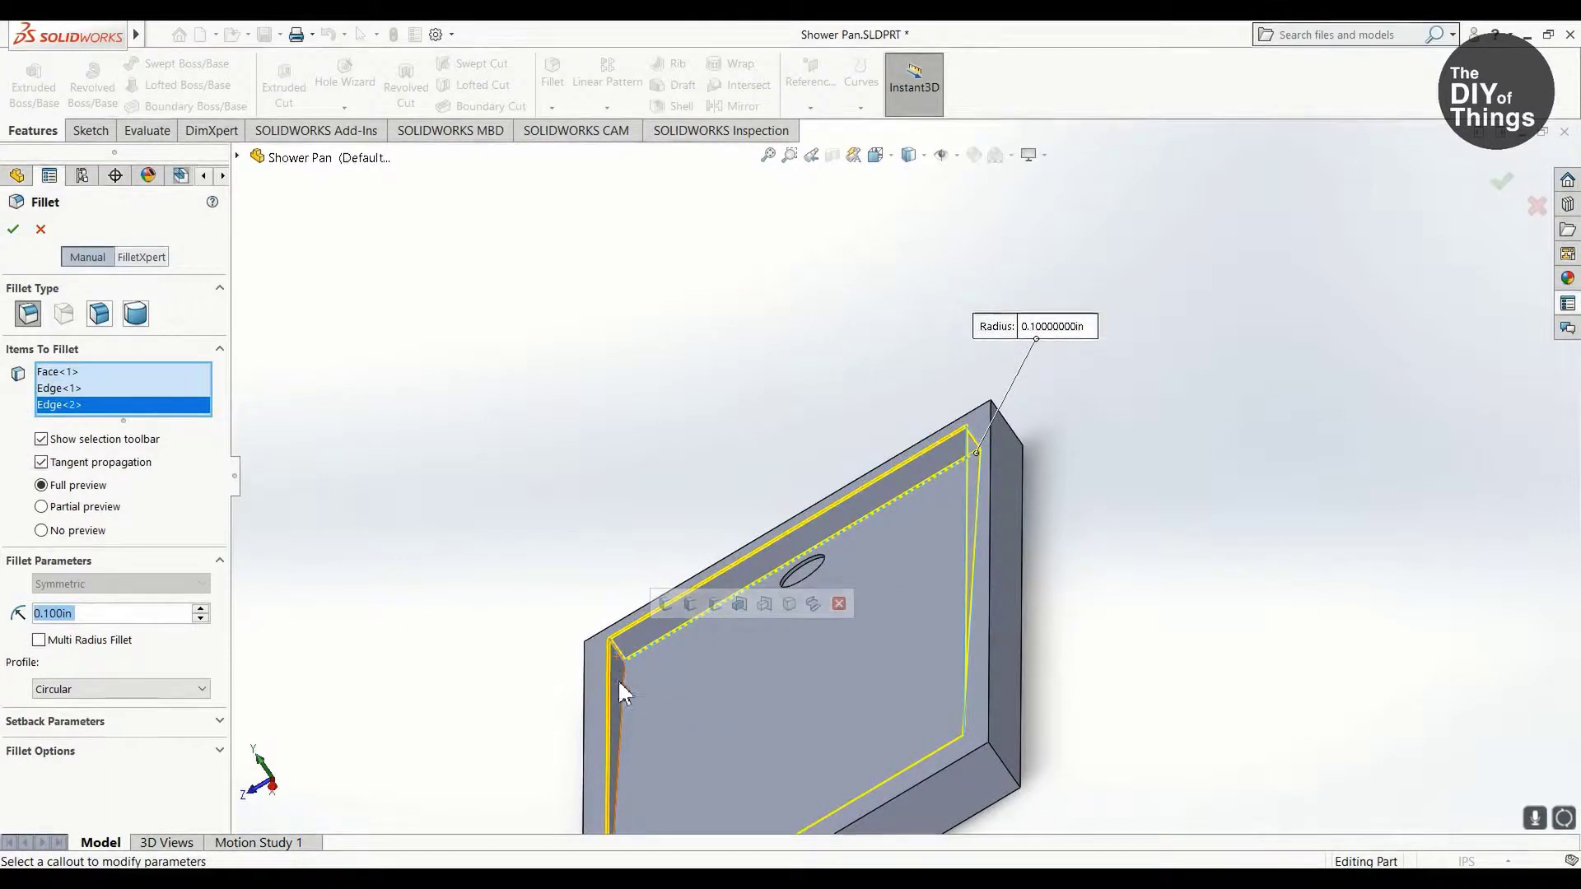
click(623, 693)
middle_drag(623, 693, 832, 743)
click(831, 744)
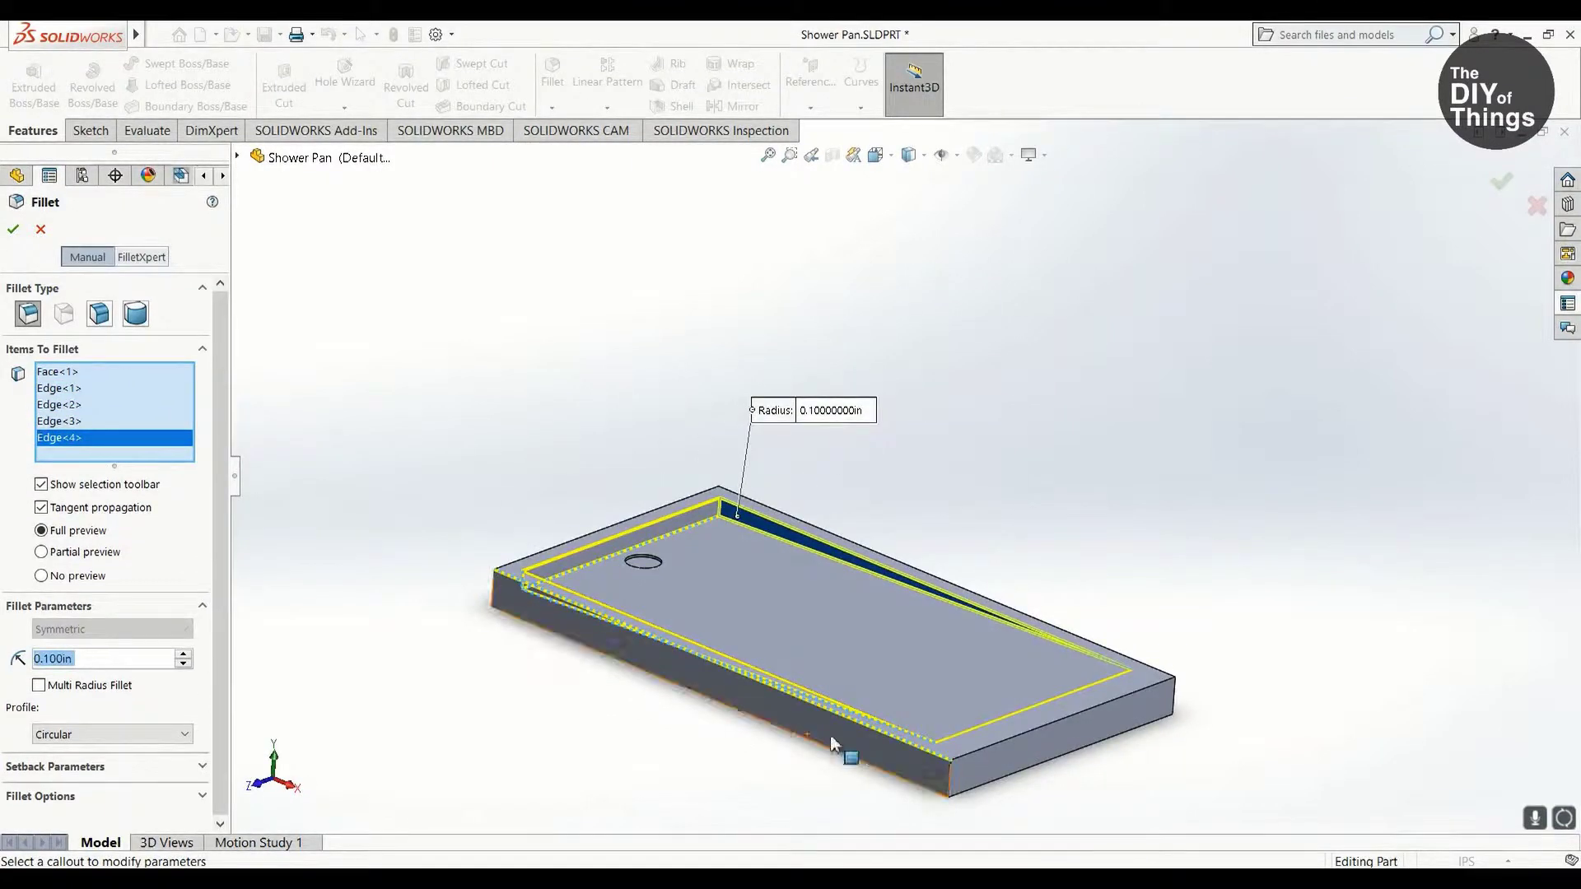
key(Return)
middle_drag(599, 723, 882, 445)
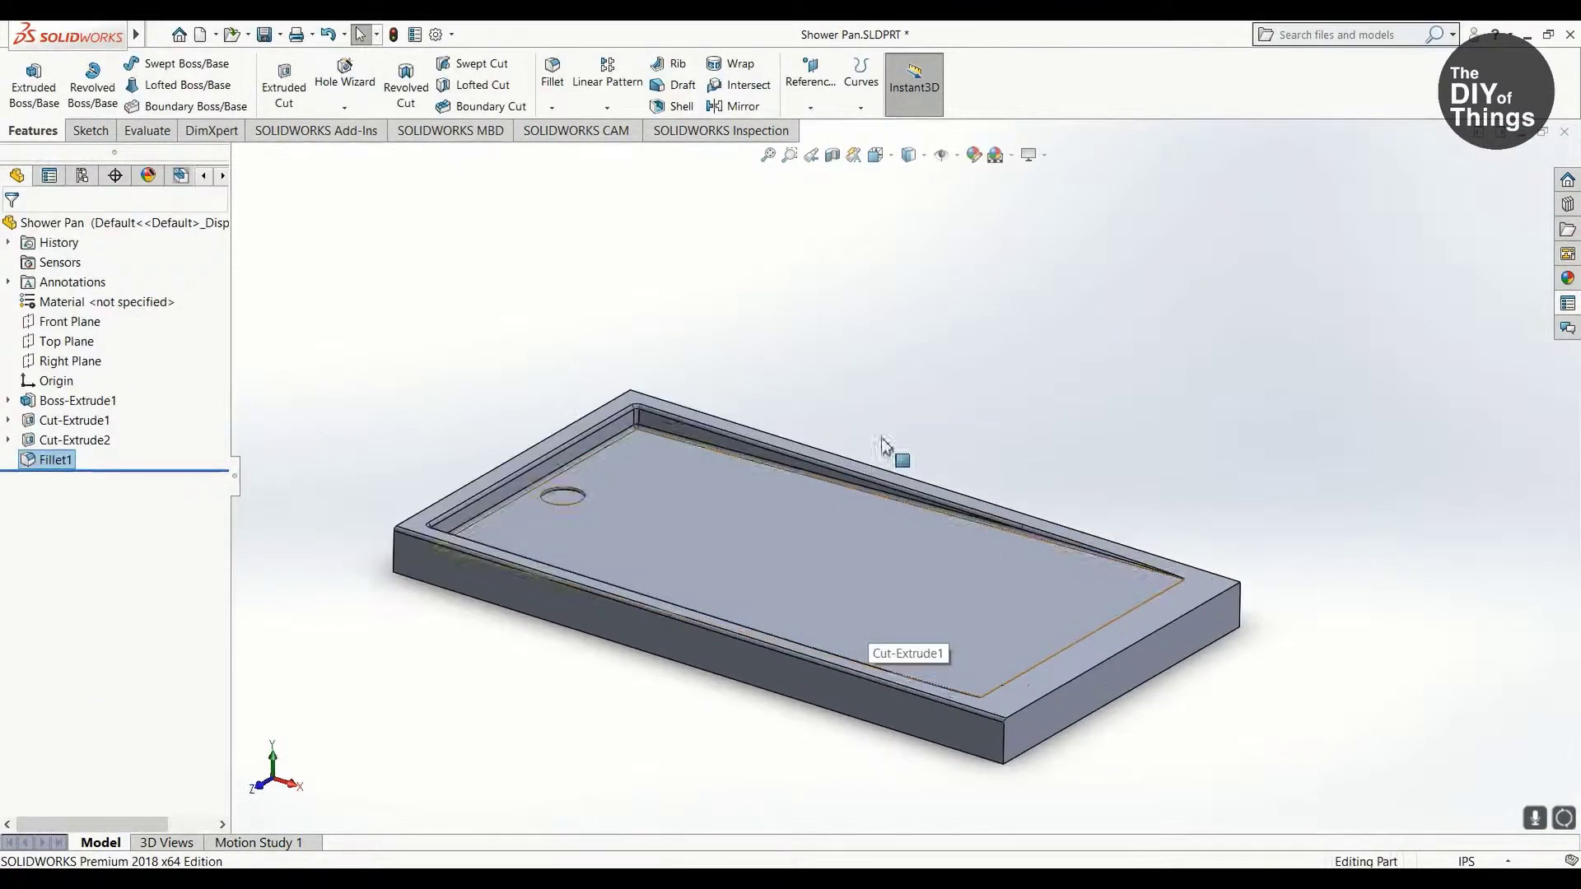
Step: In the bathroom assembly, mate the shower pan coincident with the floor and the shower wall tiles
click(107, 316)
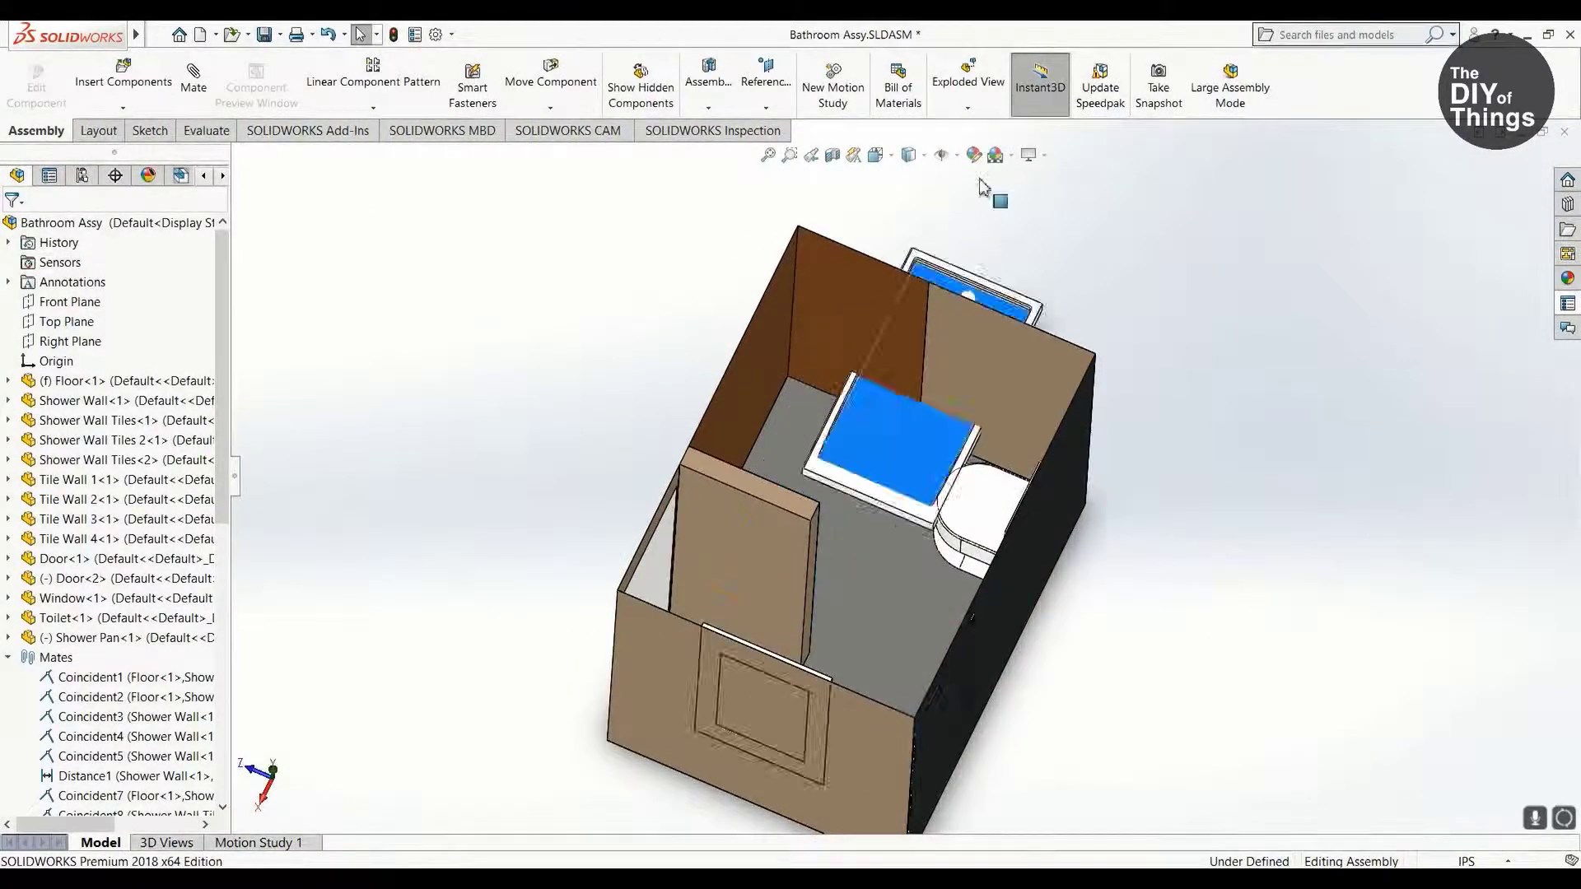
click(1252, 530)
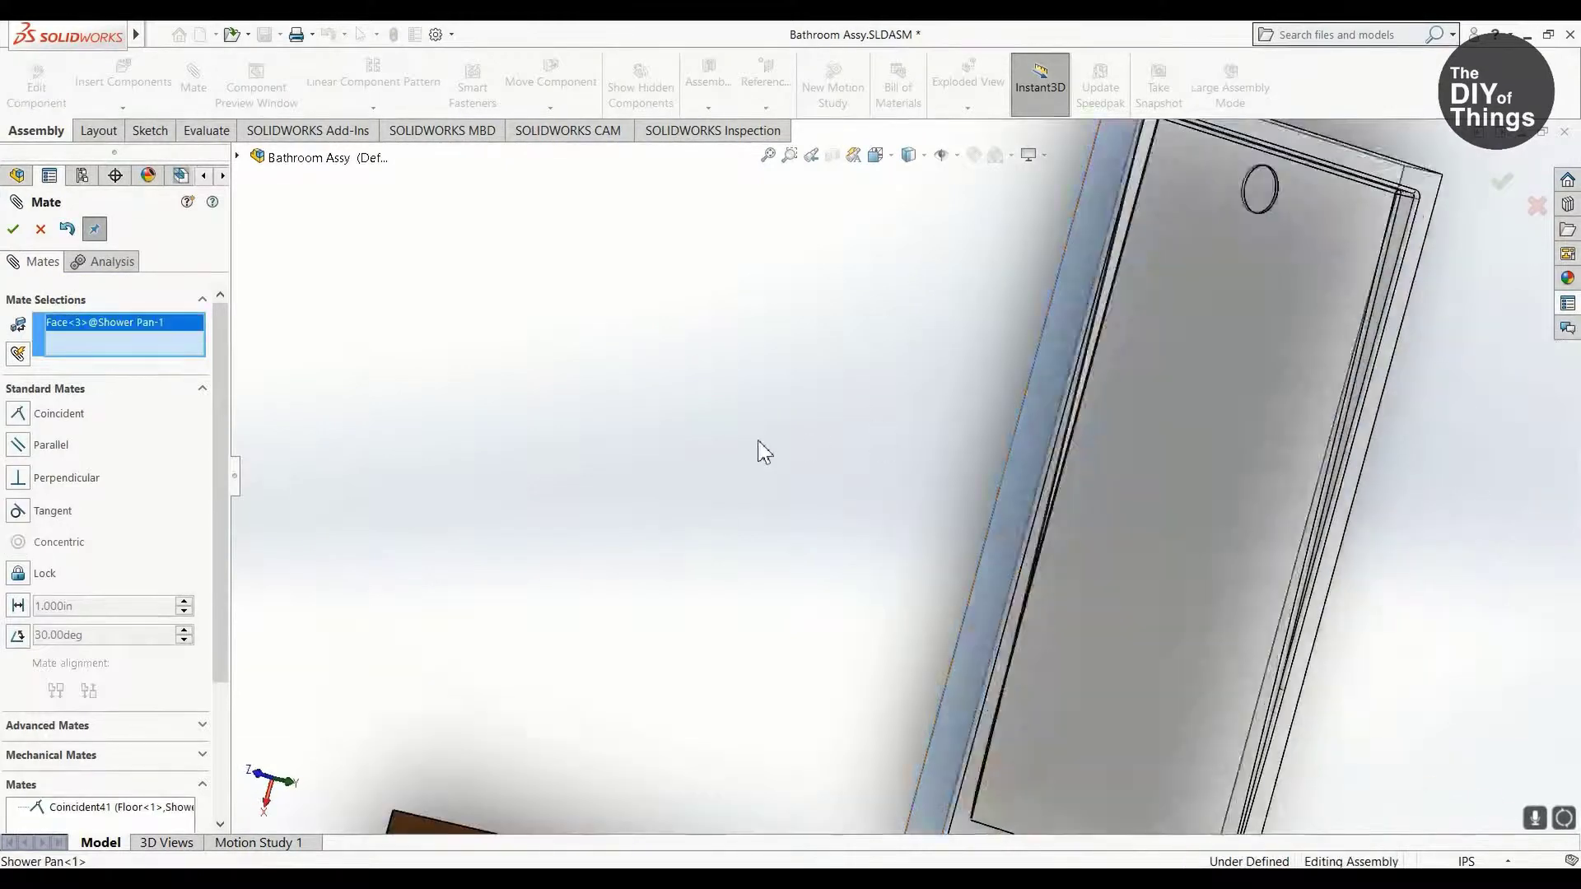
click(853, 614)
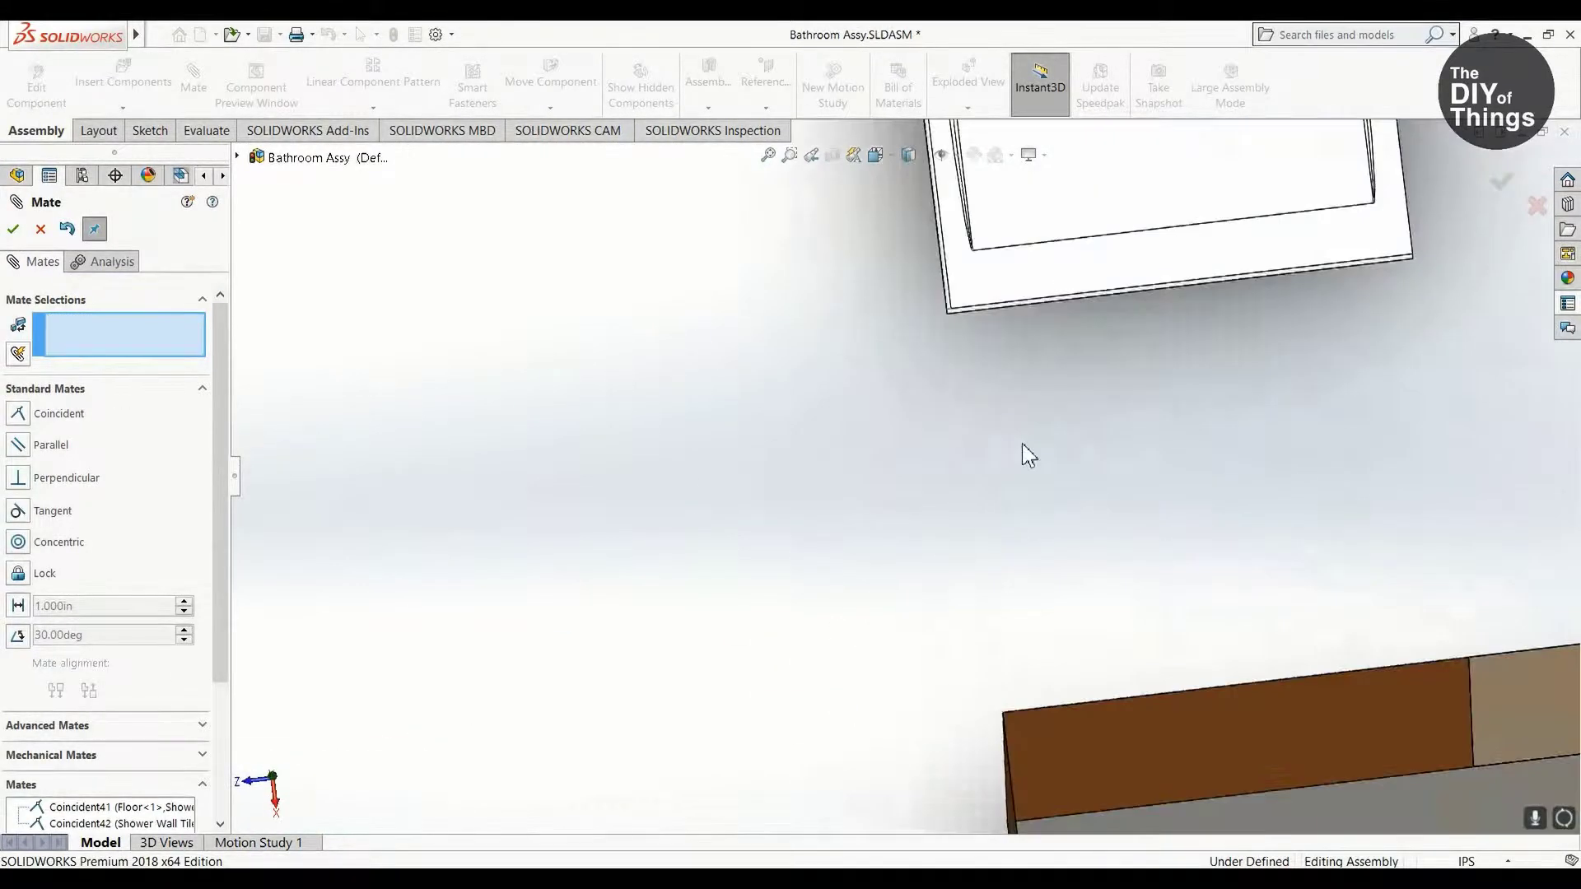
Step: Position the shower pan in the shower corner by mating its side faces coincident with the remaining shower wall tile faces
click(1219, 693)
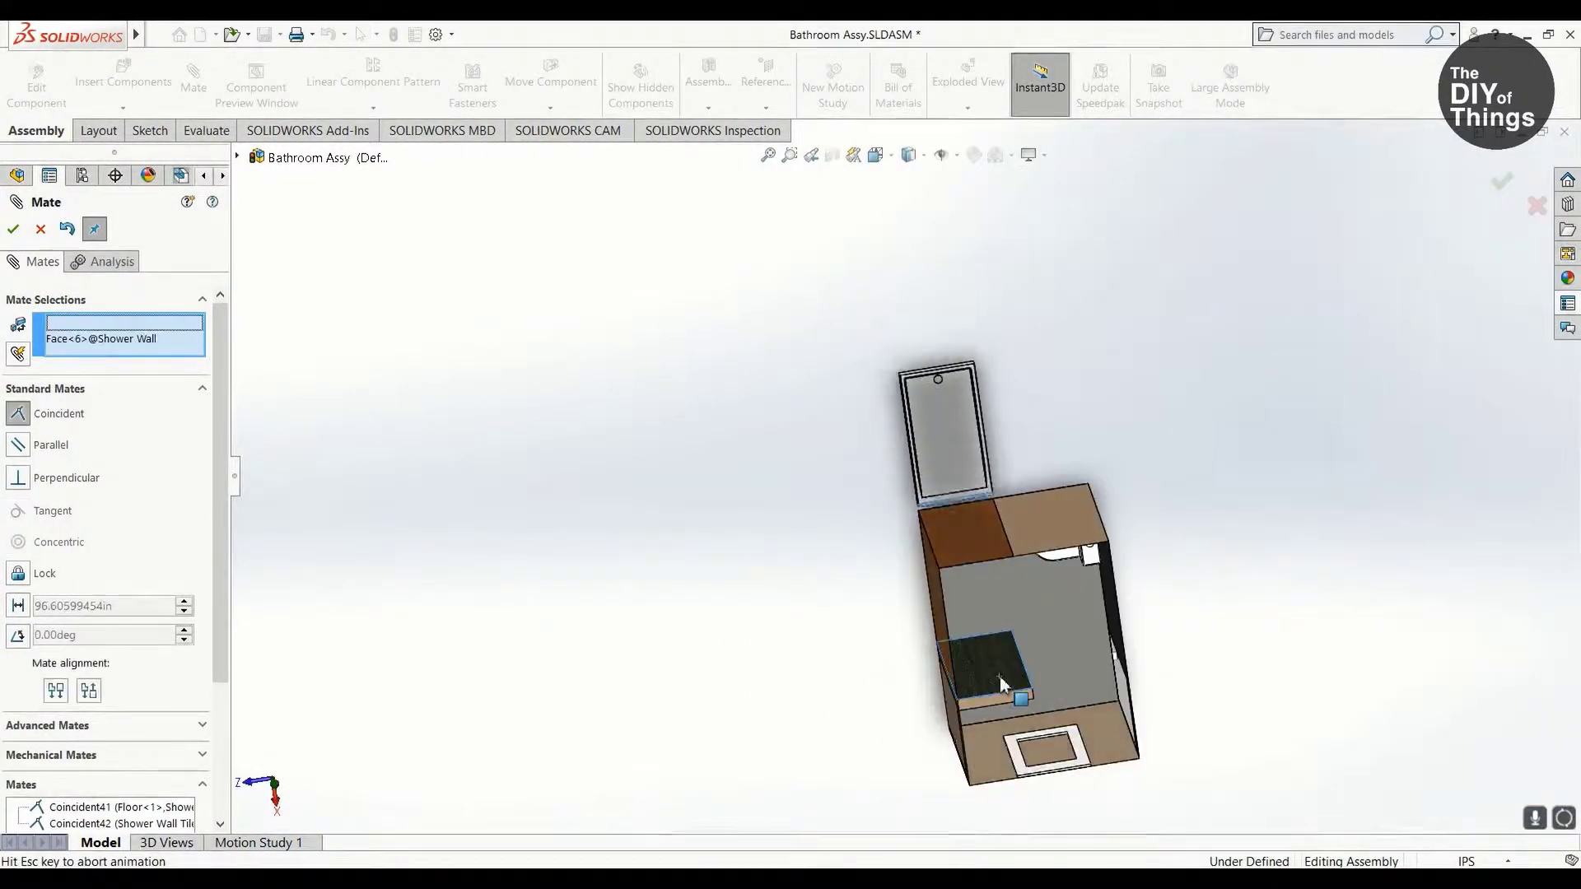
click(998, 675)
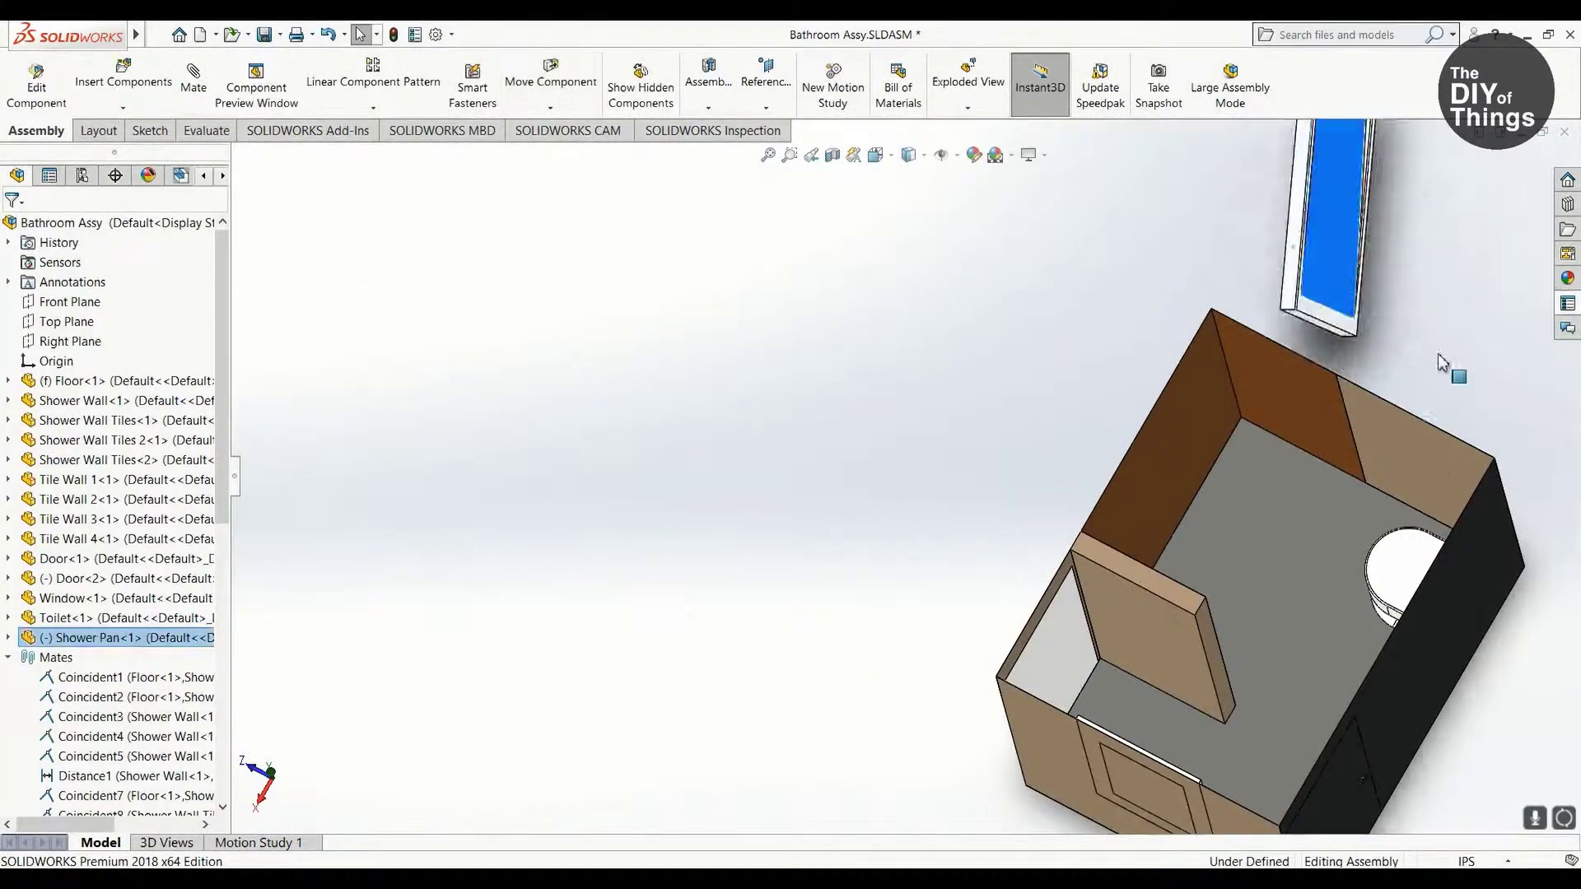
click(194, 79)
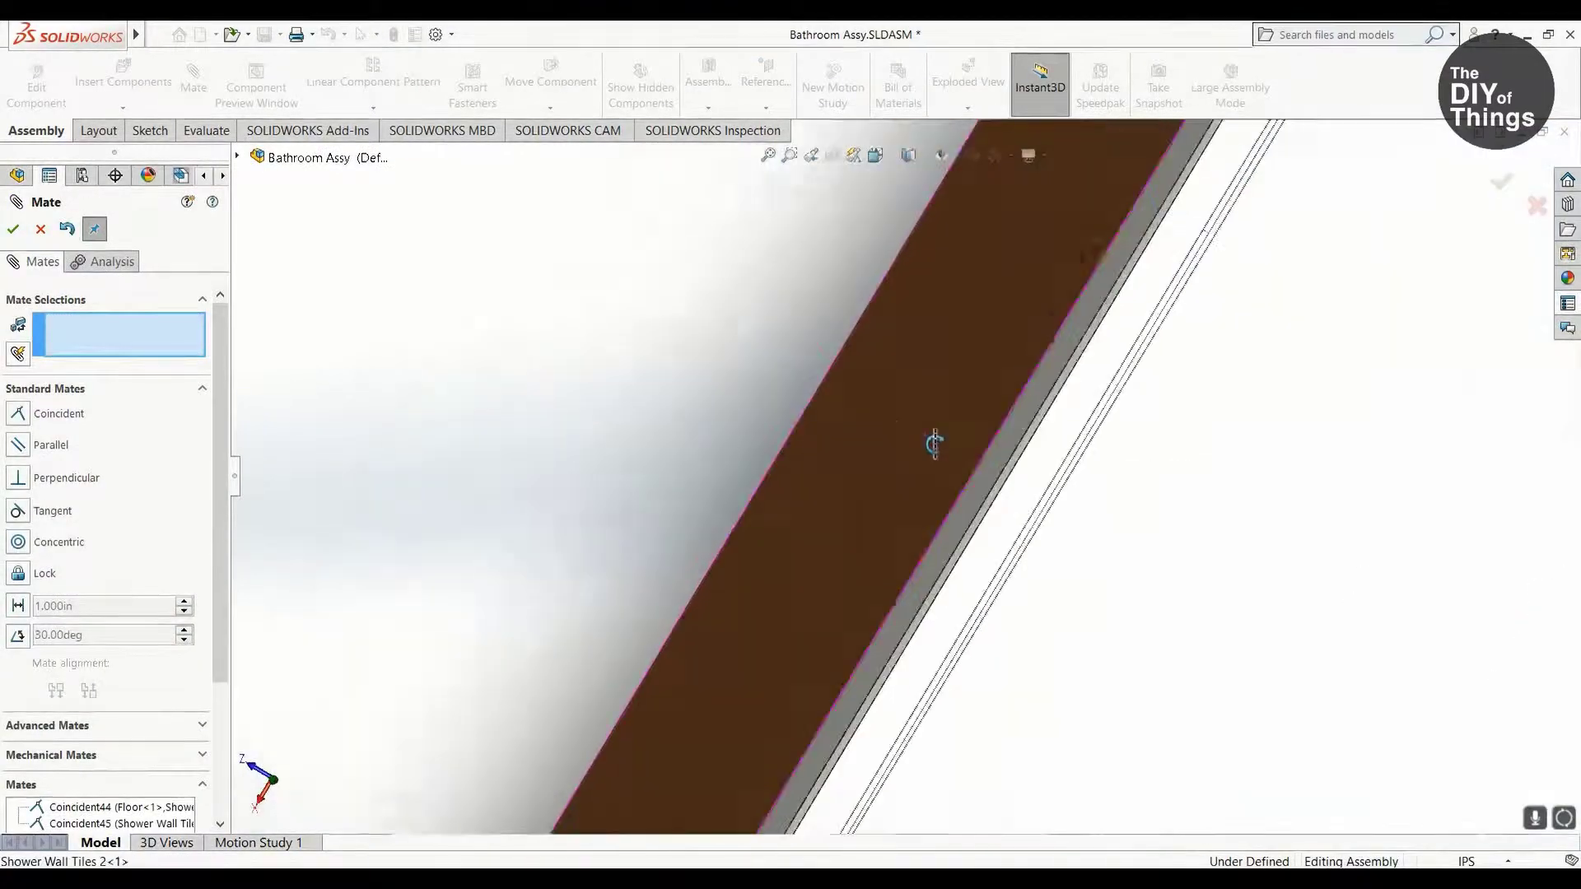
click(939, 505)
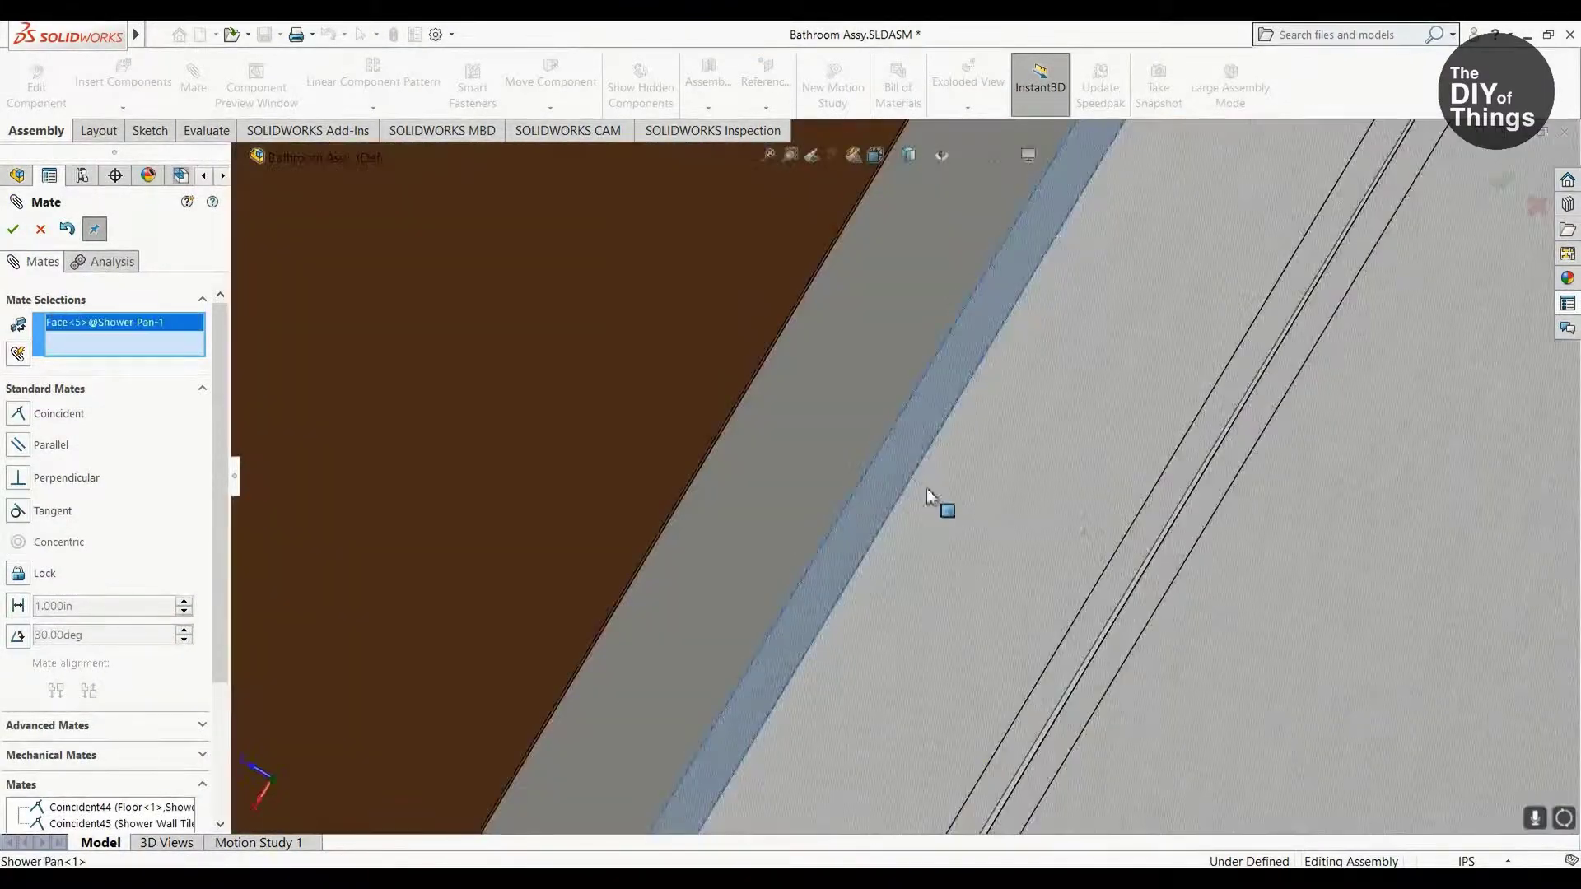
middle_drag(938, 504, 404, 410)
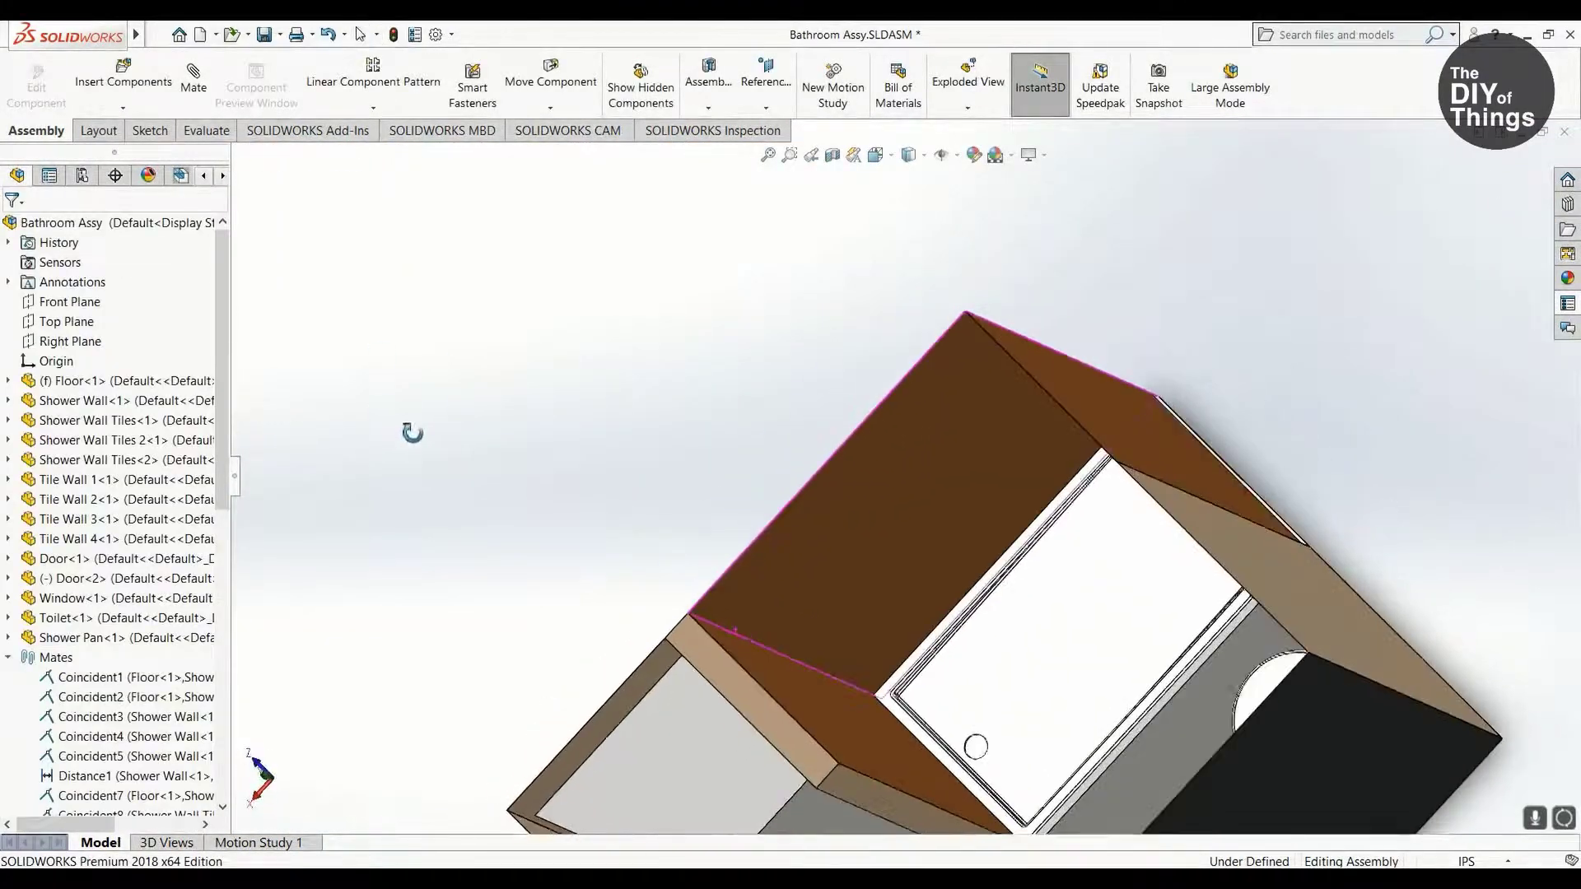
middle_drag(413, 430, 807, 691)
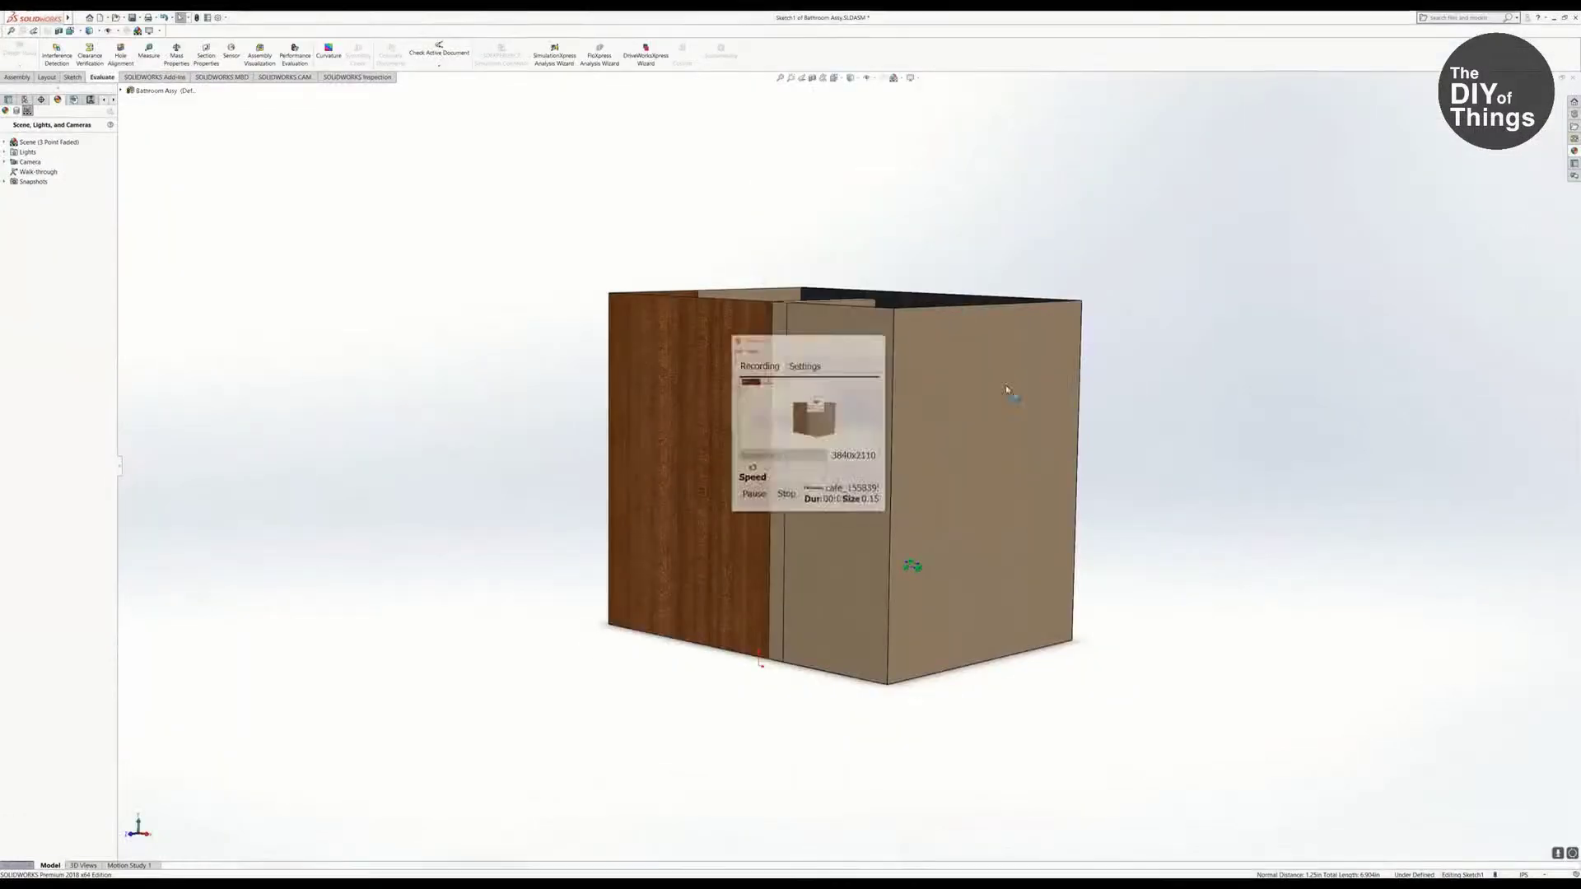
Step: Cut the bathroom assembly with a Front Plane section view through the toilet and vanity, and exit the open sketch
mouse_move(911, 558)
middle_down()
mouse_move(1095, 522)
mouse_move(589, 635)
mouse_move(623, 588)
mouse_move(462, 550)
mouse_move(371, 557)
middle_up()
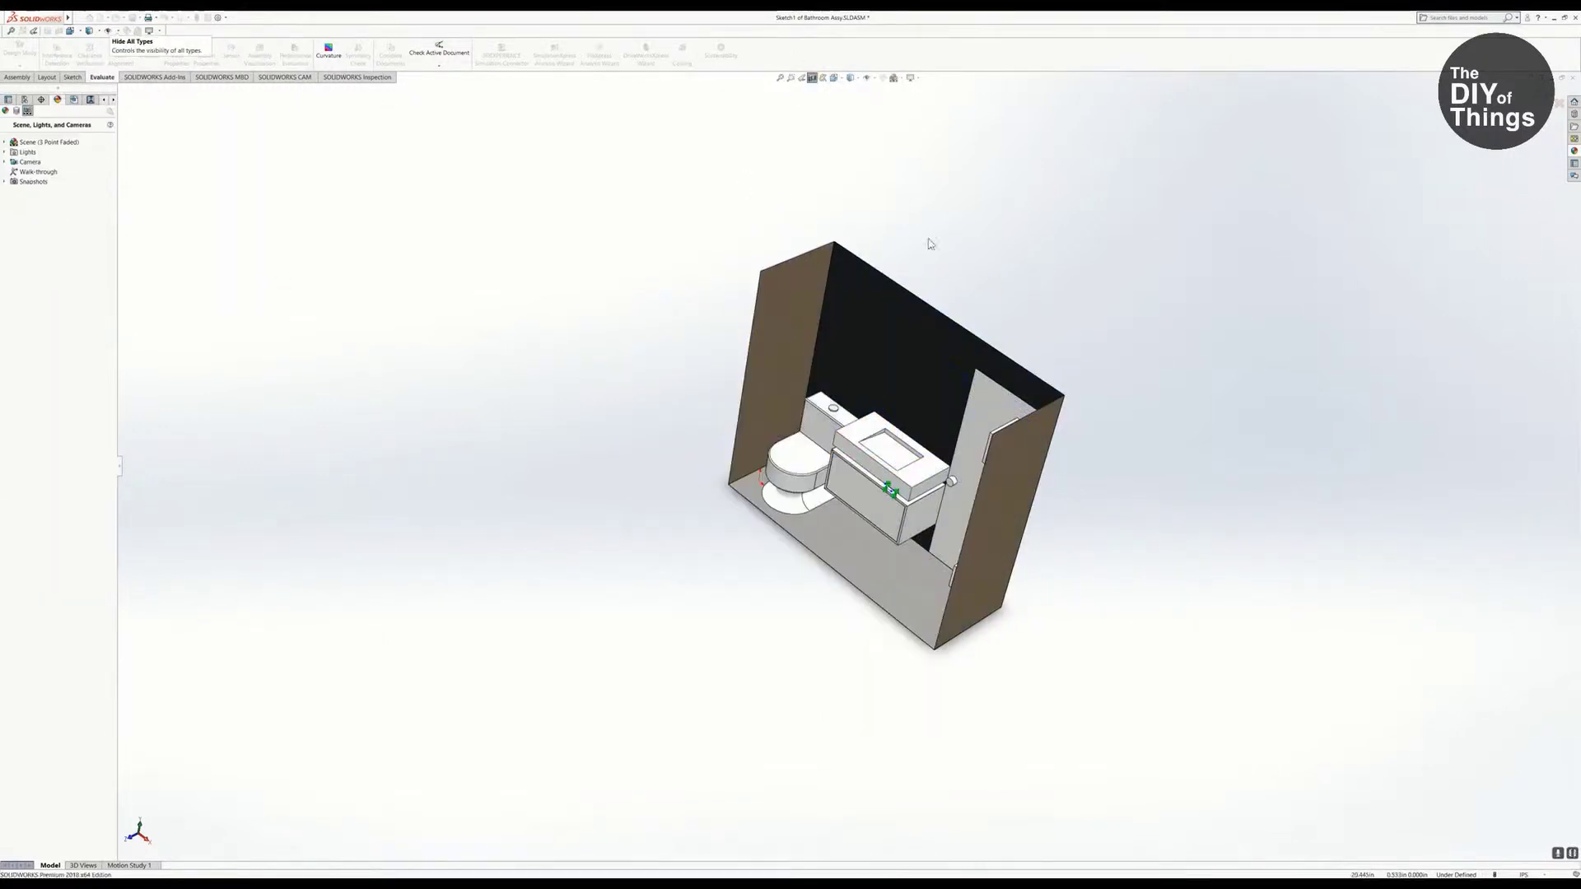
middle_drag(932, 239, 791, 289)
click(812, 78)
key(ctrl+1)
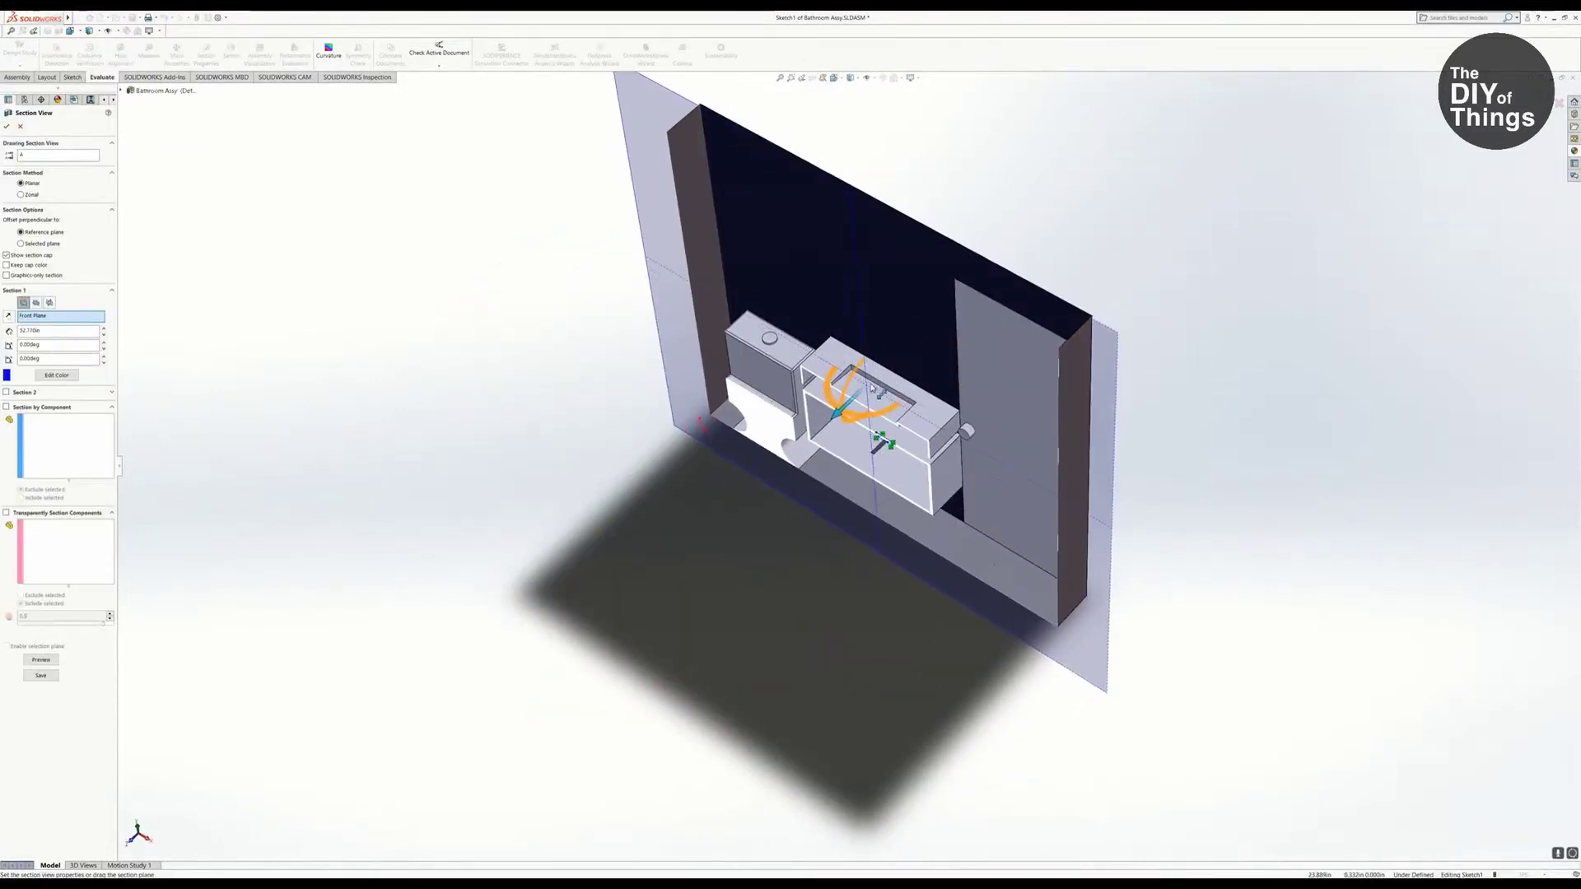
click(15, 108)
key(ctrl+b)
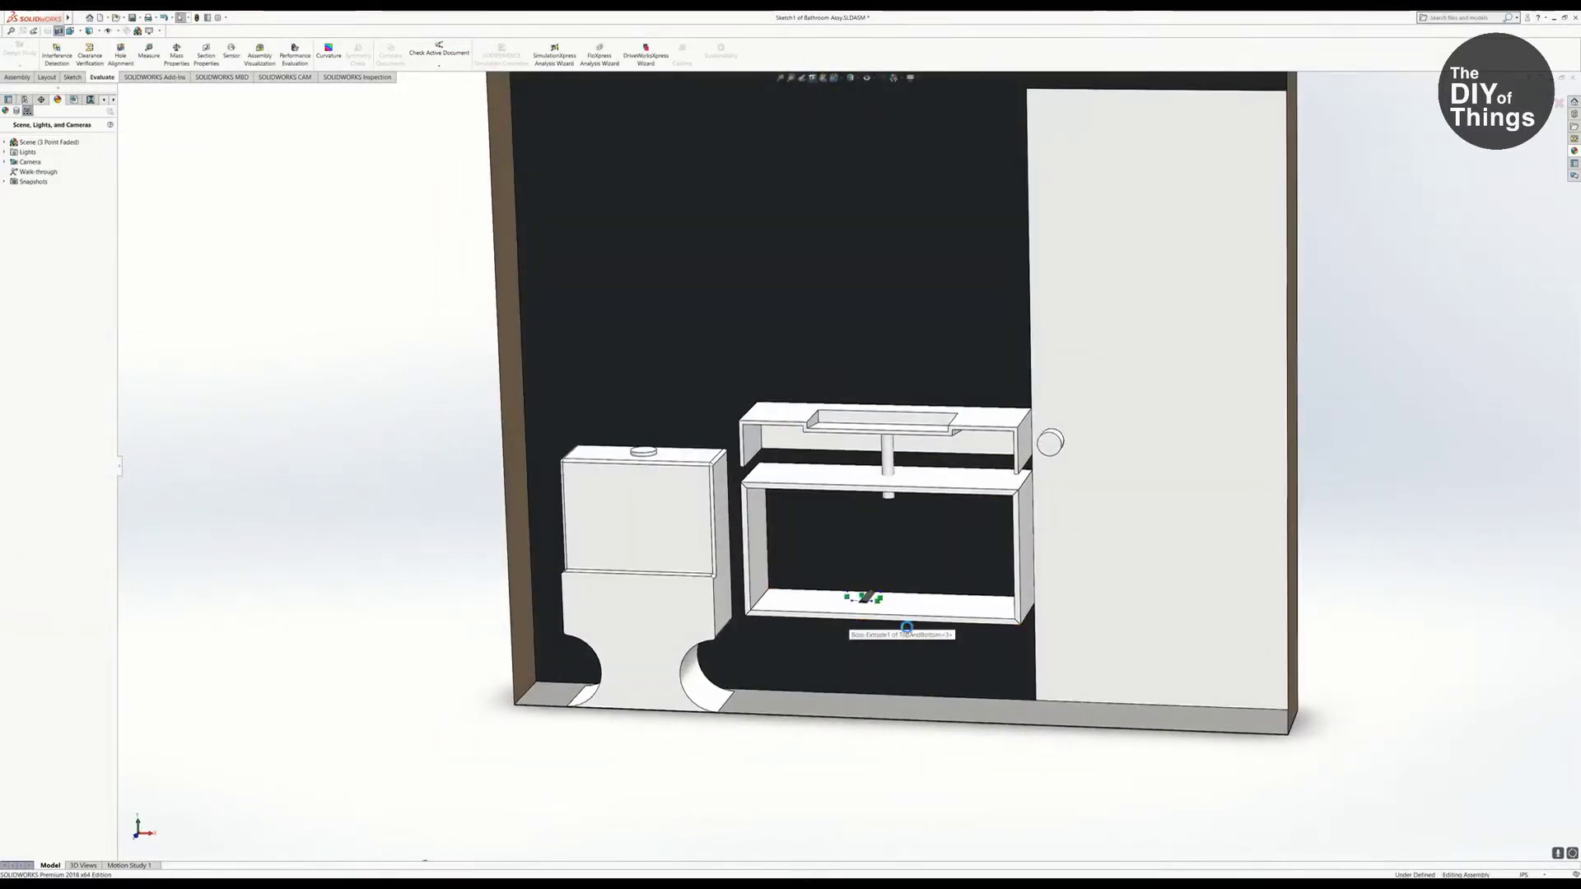
scroll(980, 536, up, 5)
middle_drag(980, 536, 1013, 461)
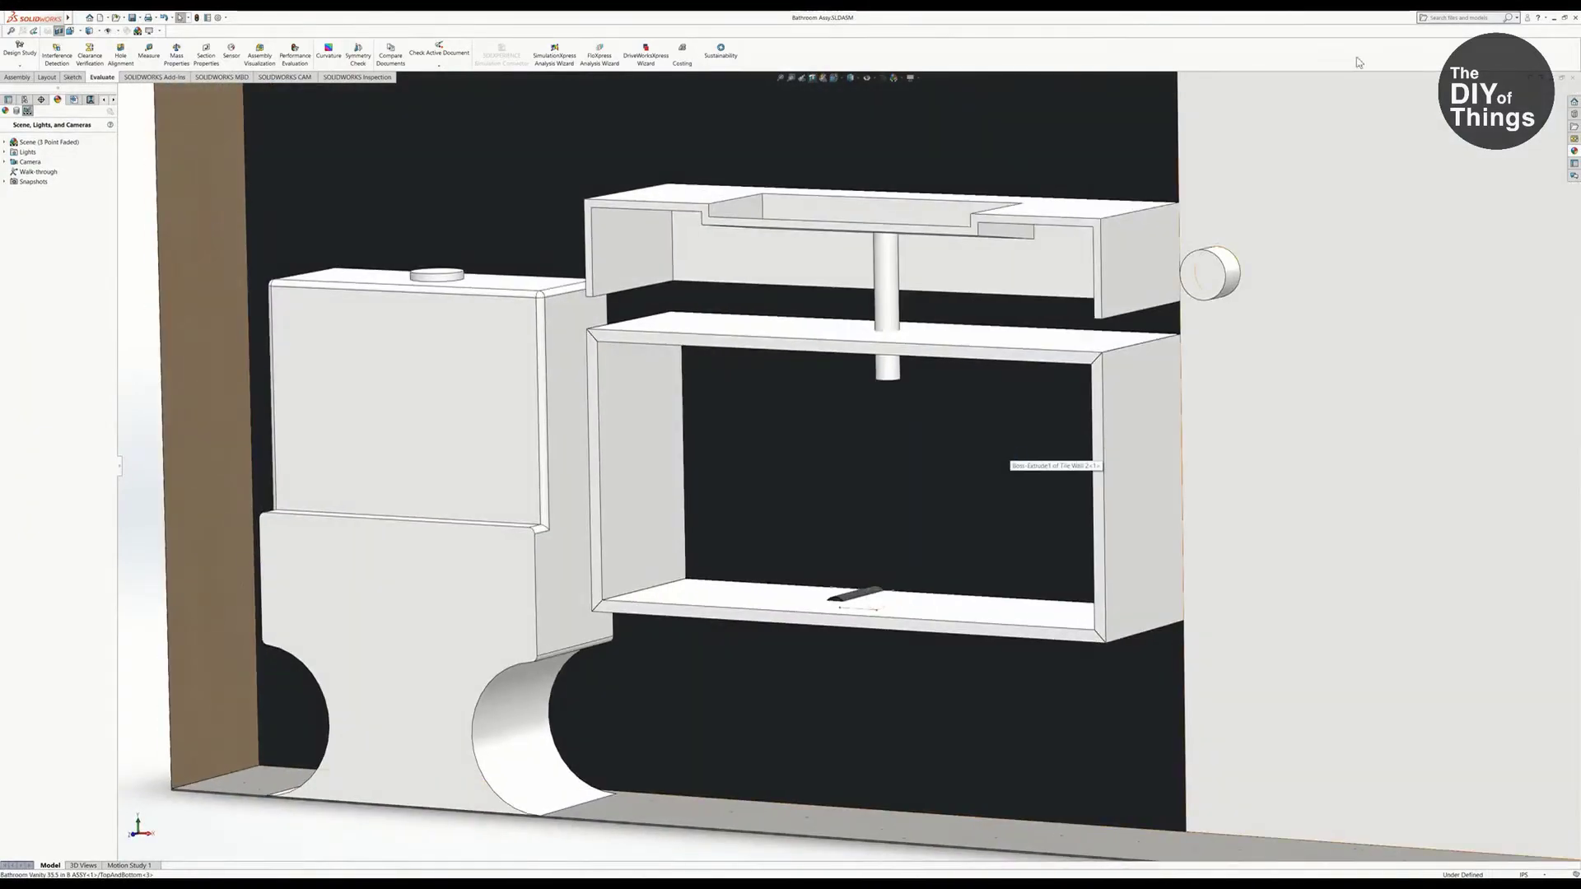